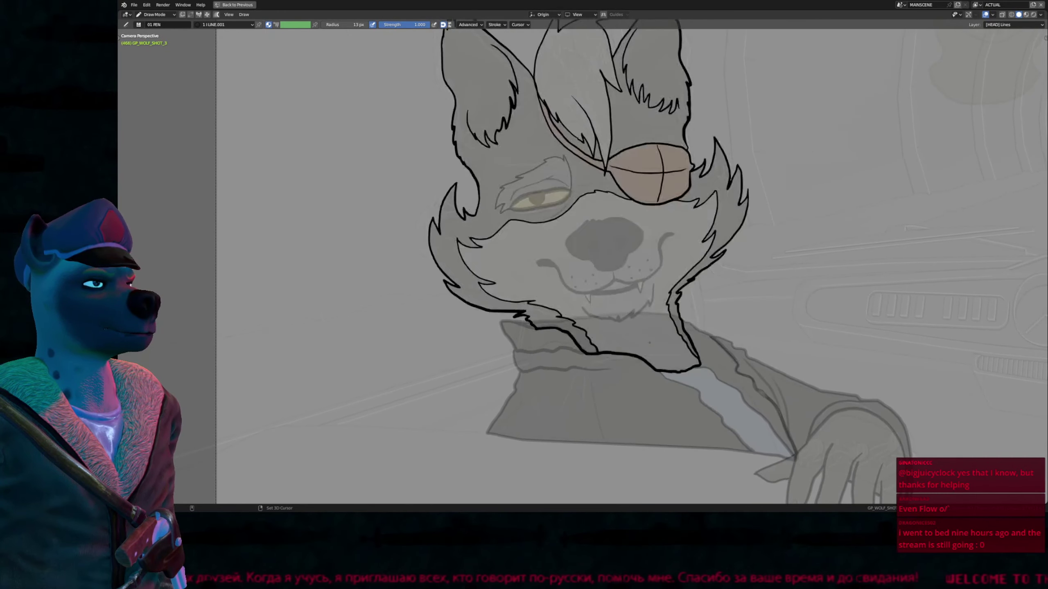
# Step: Compare the neighbouring head keyframes, return to frame 464, and ink the jagged inner fur line of the left ear
pyautogui.press('Down')
pyautogui.press('Down')
pyautogui.press('Up')
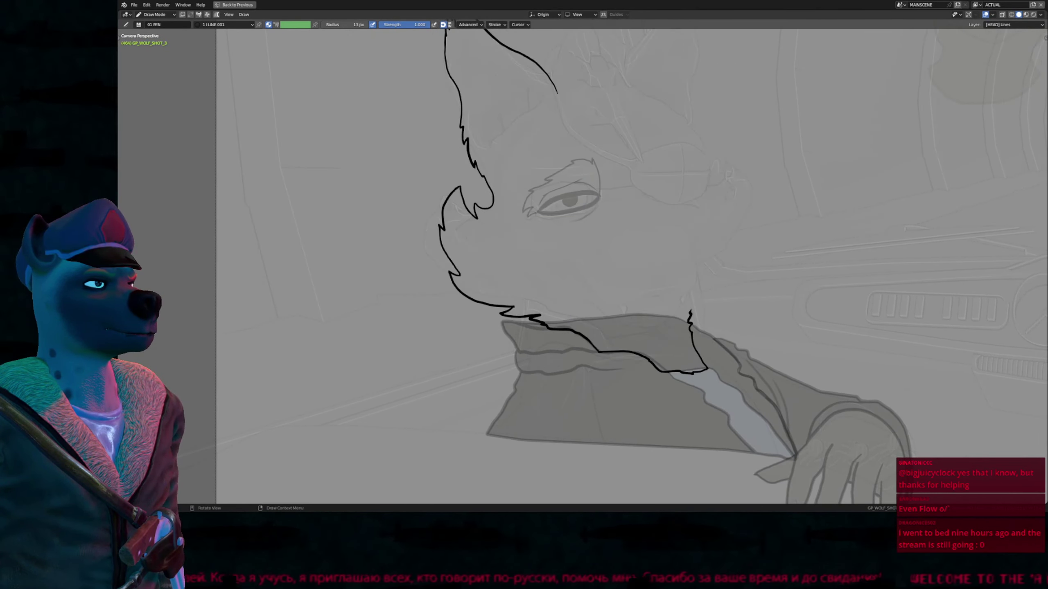
pyautogui.keyDown('shift'); pyautogui.moveTo(607, 243); pyautogui.dragTo(615, 305, button='middle'); pyautogui.keyUp('shift')
pyautogui.keyDown('shift'); pyautogui.moveTo(553, 173); pyautogui.dragTo(551, 195, button='middle'); pyautogui.keyUp('shift')
pyautogui.moveTo(525, 176)
pyautogui.mouseDown()
pyautogui.moveTo(561, 203)
pyautogui.moveTo(598, 259)
pyautogui.moveTo(579, 274)
pyautogui.moveTo(571, 324)
pyautogui.moveTo(553, 339)
pyautogui.moveTo(527, 336)
pyautogui.moveTo(531, 354)
pyautogui.moveTo(496, 318)
pyautogui.mouseUp()
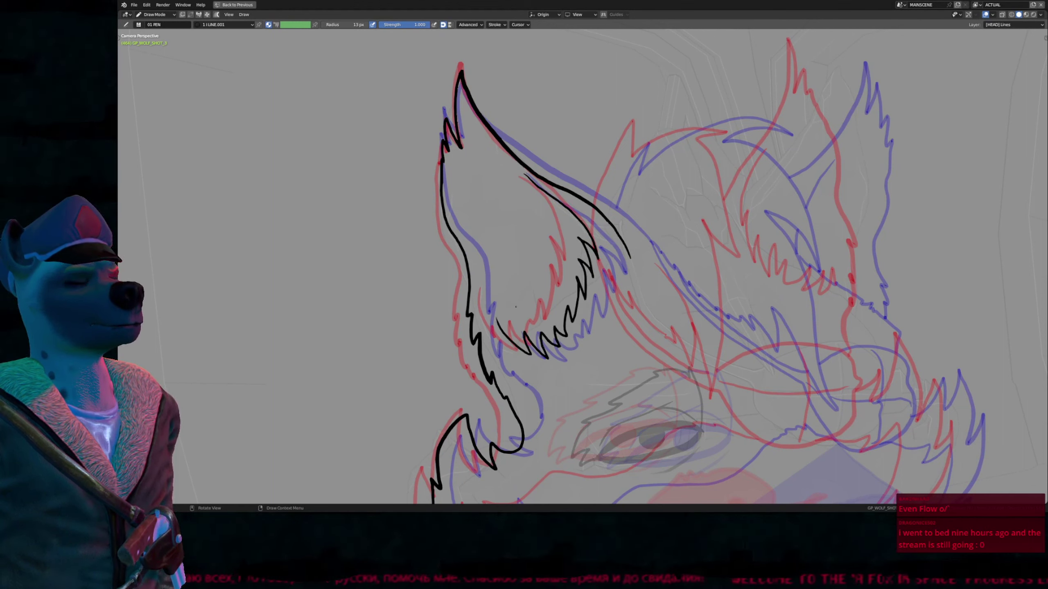
pyautogui.press('f')
pyautogui.press('Escape')
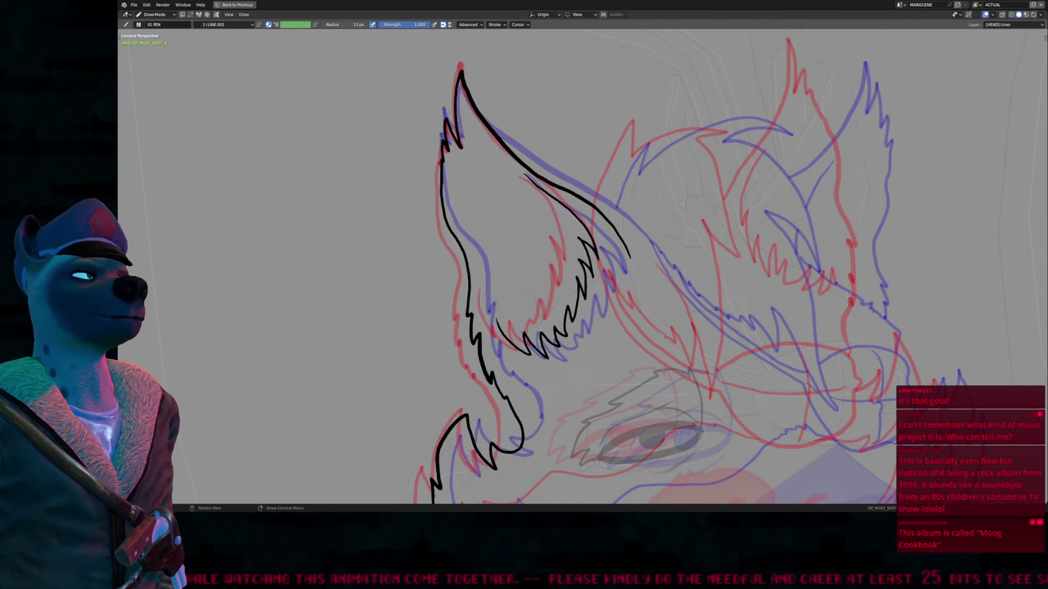
# Step: Ink the hair tuft between the ears, including its pointed tips and the jagged edge running back up to the left ear
pyautogui.moveTo(677, 225)
pyautogui.keyDown('shift'); pyautogui.mouseDown(button='middle')
pyautogui.moveTo(615, 161)
pyautogui.moveTo(525, 243)
pyautogui.mouseUp(button='middle'); pyautogui.keyUp('shift')
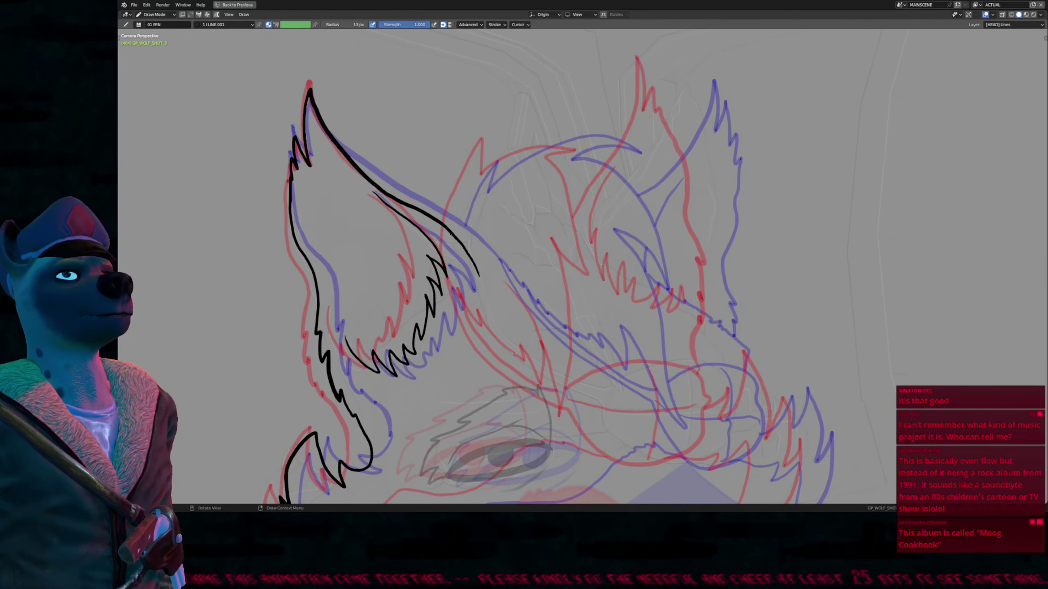
pyautogui.moveTo(450, 230)
pyautogui.mouseDown()
pyautogui.moveTo(462, 185)
pyautogui.moveTo(492, 142)
pyautogui.moveTo(621, 148)
pyautogui.moveTo(594, 164)
pyautogui.moveTo(633, 285)
pyautogui.moveTo(585, 235)
pyautogui.moveTo(613, 274)
pyautogui.moveTo(635, 421)
pyautogui.moveTo(607, 394)
pyautogui.moveTo(581, 330)
pyautogui.moveTo(587, 384)
pyautogui.mouseUp()
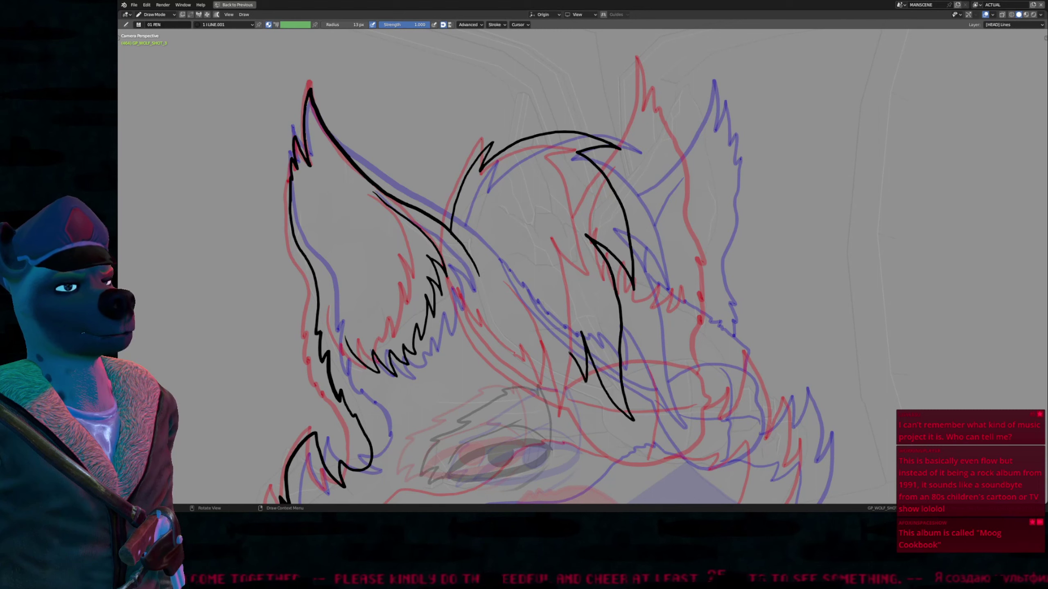
pyautogui.moveTo(571, 349)
pyautogui.mouseDown()
pyautogui.moveTo(559, 357)
pyautogui.moveTo(511, 318)
pyautogui.moveTo(475, 266)
pyautogui.mouseUp()
pyautogui.scroll(-3, 507, 261)
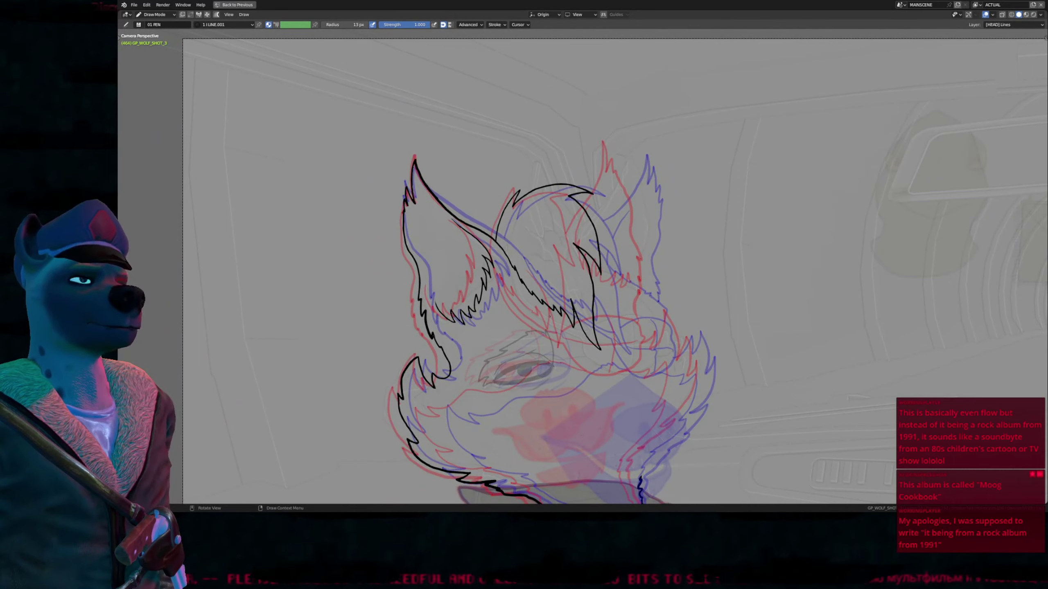
# Step: Ink the outer outline of the right ear from the hair tuft up to the tip and down toward the eyepatch
pyautogui.moveTo(631, 292)
pyautogui.keyDown('shift'); pyautogui.mouseDown(button='middle')
pyautogui.moveTo(595, 216)
pyautogui.moveTo(605, 218)
pyautogui.moveTo(570, 306)
pyautogui.mouseUp(button='middle'); pyautogui.keyUp('shift')
pyautogui.scroll(3, 561, 268)
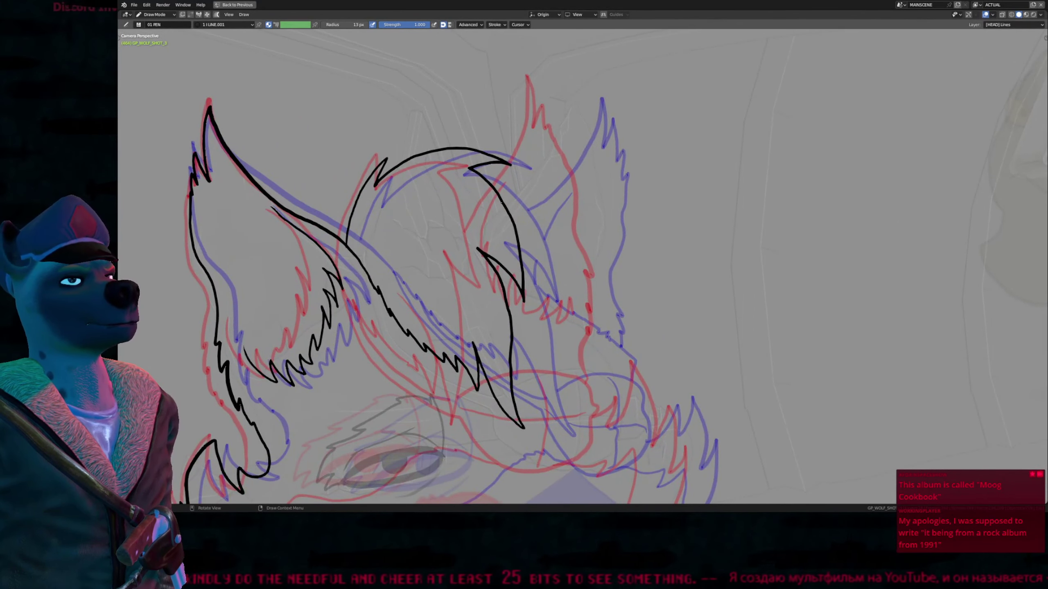
pyautogui.moveTo(503, 202)
pyautogui.mouseDown()
pyautogui.moveTo(539, 161)
pyautogui.moveTo(558, 87)
pyautogui.moveTo(600, 187)
pyautogui.moveTo(599, 385)
pyautogui.moveTo(599, 306)
pyautogui.moveTo(597, 370)
pyautogui.moveTo(595, 358)
pyautogui.mouseUp()
pyautogui.keyDown('shift'); pyautogui.moveTo(579, 321); pyautogui.dragTo(598, 251, button='middle'); pyautogui.keyUp('shift')
pyautogui.moveTo(598, 251)
pyautogui.keyDown('ctrl'); pyautogui.mouseDown(button='middle')
pyautogui.moveTo(593, 289)
pyautogui.moveTo(622, 258)
pyautogui.mouseUp(button='middle'); pyautogui.keyUp('ctrl')
pyautogui.keyDown('shift'); pyautogui.moveTo(601, 305); pyautogui.dragTo(538, 264, button='middle'); pyautogui.keyUp('shift')
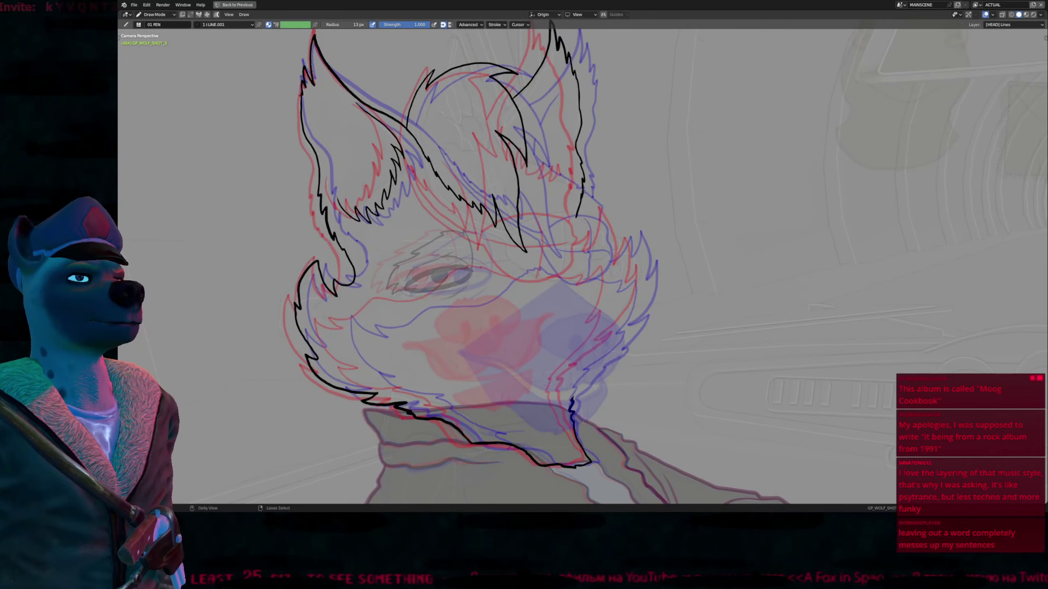
# Step: Ink the two lines of the eyepatch strap along the hair and the rounded outline of the eyepatch
pyautogui.scroll(4, 536, 264)
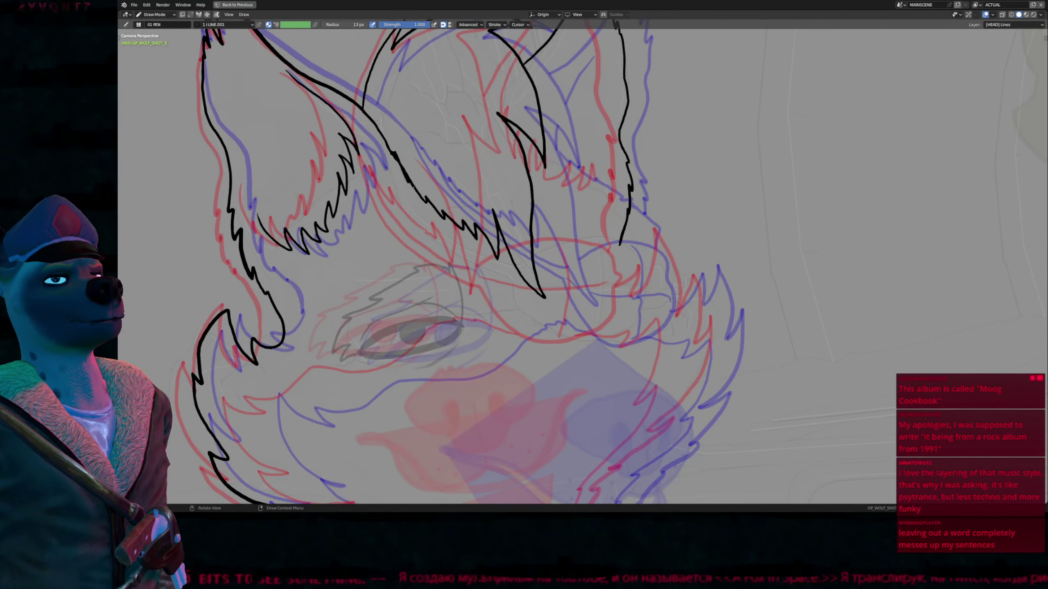
pyautogui.moveTo(396, 160)
pyautogui.mouseDown()
pyautogui.moveTo(431, 216)
pyautogui.moveTo(516, 266)
pyautogui.mouseUp()
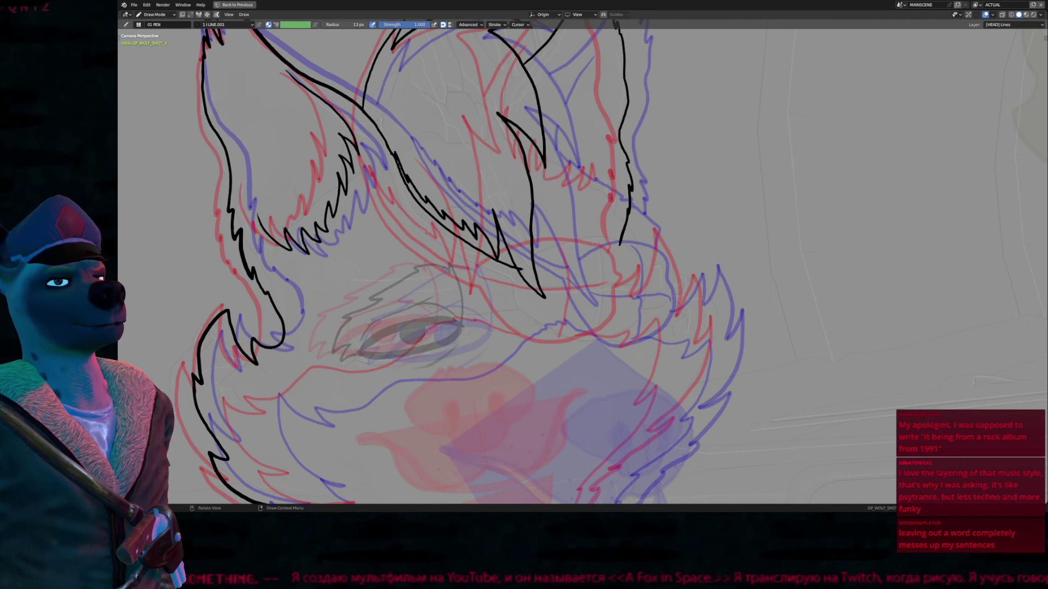
pyautogui.moveTo(528, 268)
pyautogui.mouseDown()
pyautogui.moveTo(557, 245)
pyautogui.moveTo(598, 239)
pyautogui.moveTo(630, 248)
pyautogui.moveTo(651, 285)
pyautogui.moveTo(611, 337)
pyautogui.moveTo(555, 341)
pyautogui.moveTo(523, 306)
pyautogui.moveTo(516, 274)
pyautogui.moveTo(472, 257)
pyautogui.moveTo(410, 205)
pyautogui.moveTo(387, 142)
pyautogui.mouseUp()
pyautogui.press('Tab')
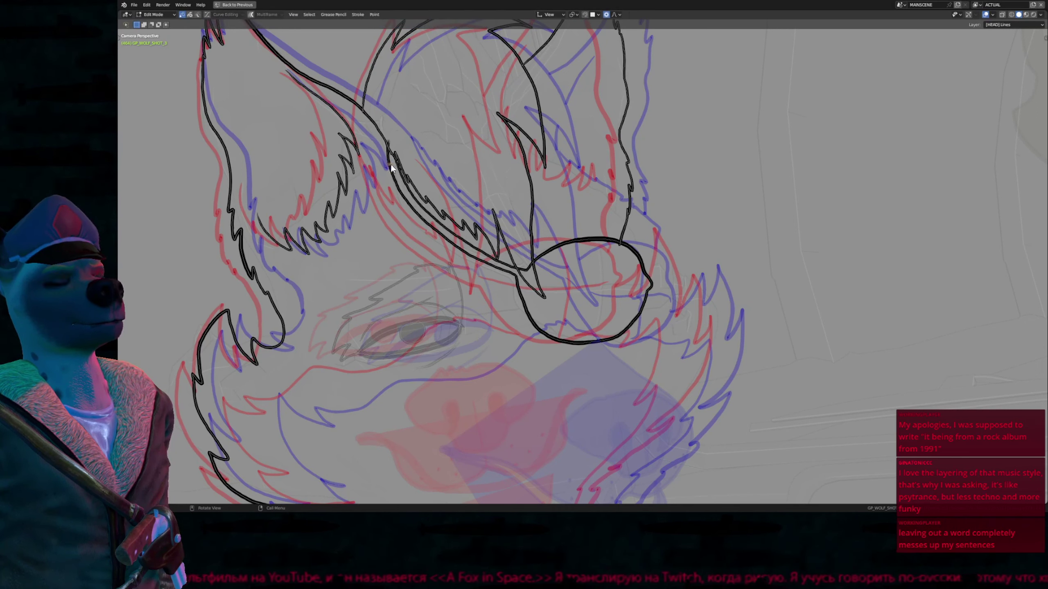
pyautogui.press('g')
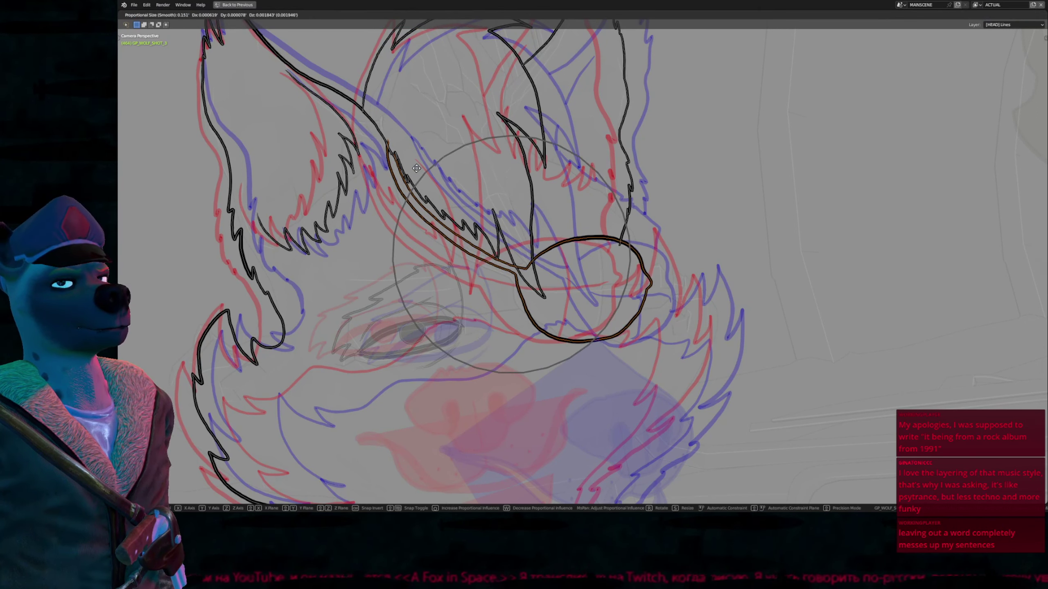
pyautogui.press('Escape')
pyautogui.press('Tab')
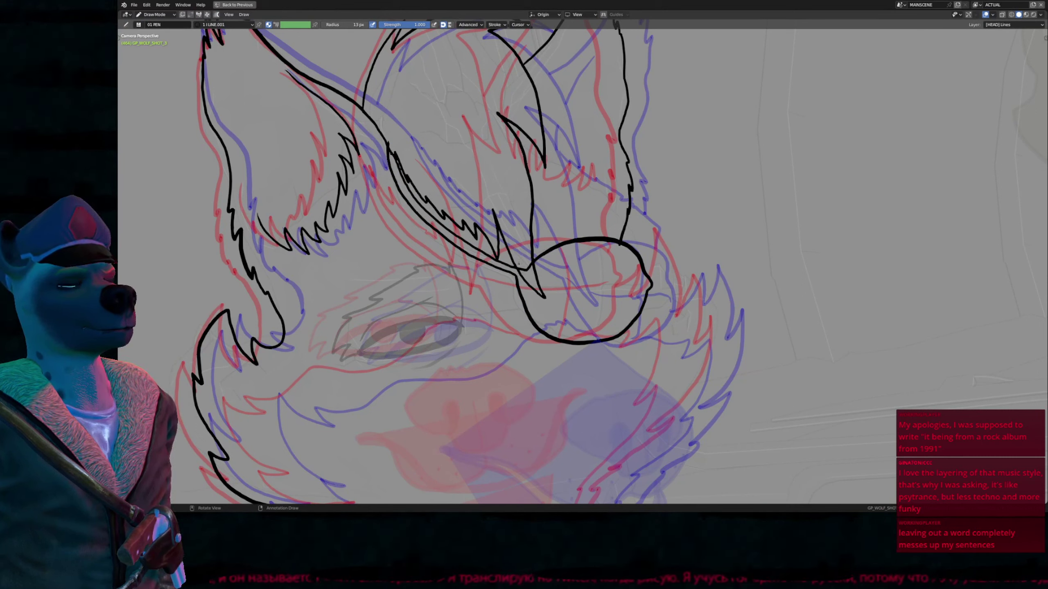
# Step: Nudge the strap line where it meets the eyepatch, using smooth proportional editing with a reduced influence size
pyautogui.press('Tab')
pyautogui.click(499, 274)
pyautogui.press('g')
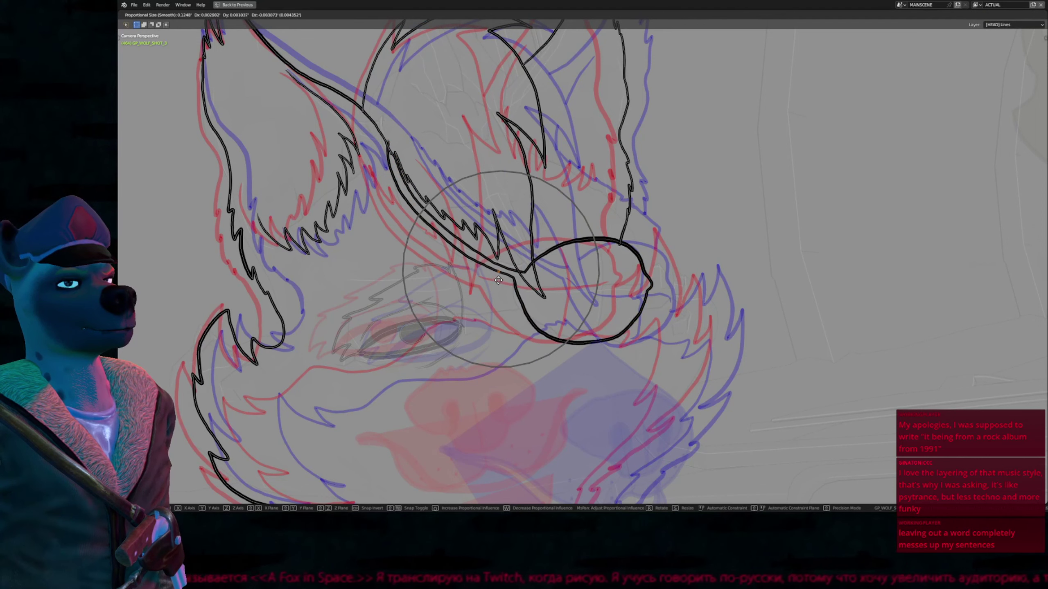
pyautogui.scroll(10, 498, 281)
pyautogui.click(499, 283)
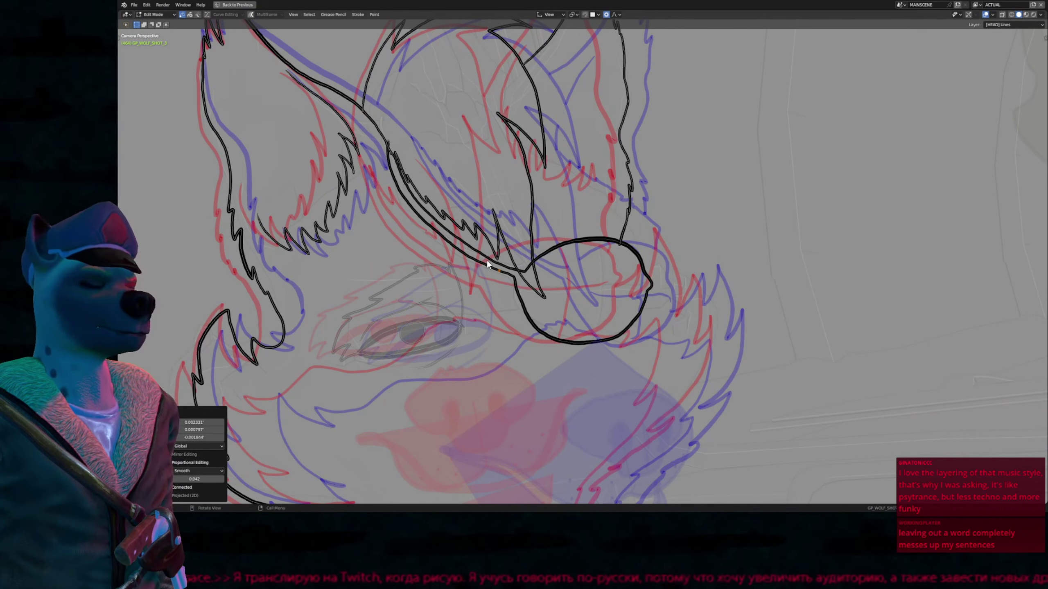
pyautogui.press('Tab')
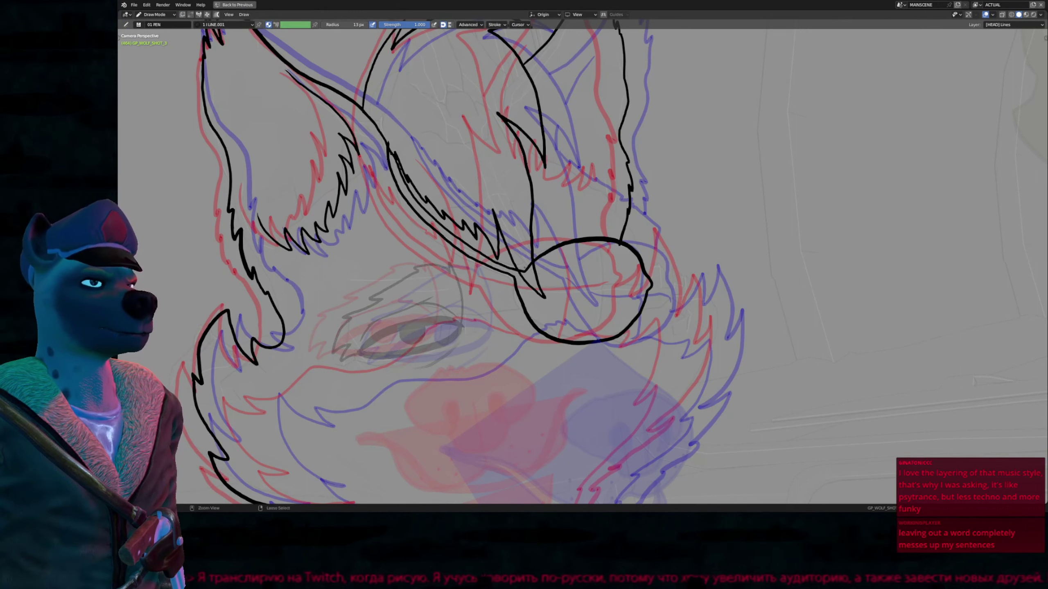
# Step: Draw the curved vertical and horizontal seam lines crossing the eyepatch
pyautogui.keyDown('shift'); pyautogui.moveTo(537, 273); pyautogui.dragTo(491, 236, button='middle'); pyautogui.keyUp('shift')
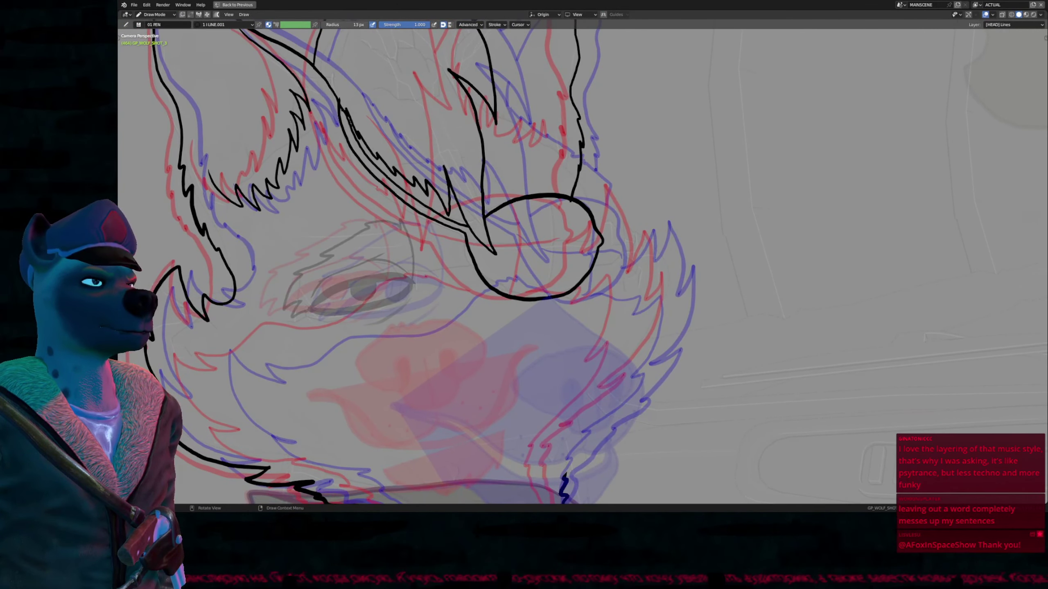
pyautogui.moveTo(558, 234); pyautogui.dragTo(549, 289)
pyautogui.moveTo(491, 235); pyautogui.dragTo(591, 244)
pyautogui.moveTo(622, 232)
pyautogui.keyDown('shift'); pyautogui.mouseDown(button='middle')
pyautogui.moveTo(502, 308)
pyautogui.moveTo(487, 335)
pyautogui.moveTo(557, 281)
pyautogui.mouseUp(button='middle'); pyautogui.keyUp('shift')
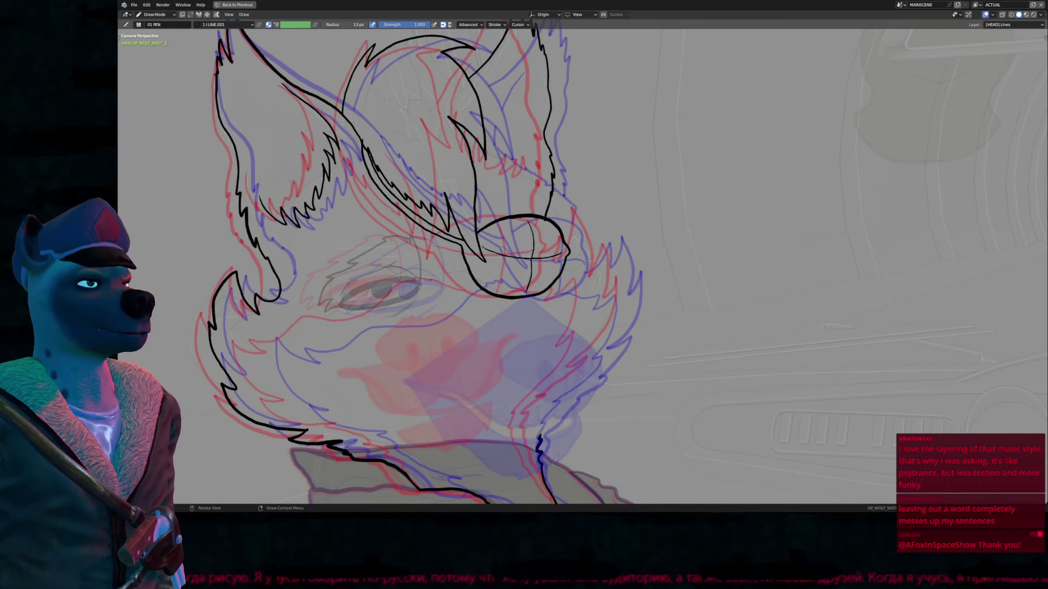
pyautogui.keyDown('ctrl'); pyautogui.moveTo(548, 229); pyautogui.dragTo(548, 158, button='middle'); pyautogui.keyUp('ctrl')
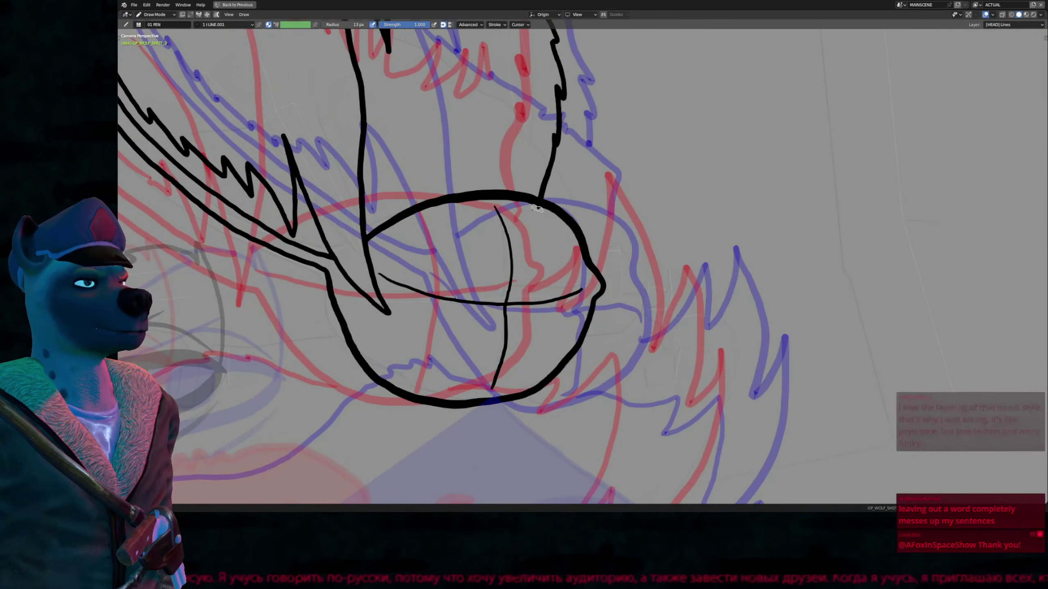
pyautogui.keyDown('ctrl'); pyautogui.moveTo(544, 212); pyautogui.dragTo(547, 263, button='middle'); pyautogui.keyUp('ctrl')
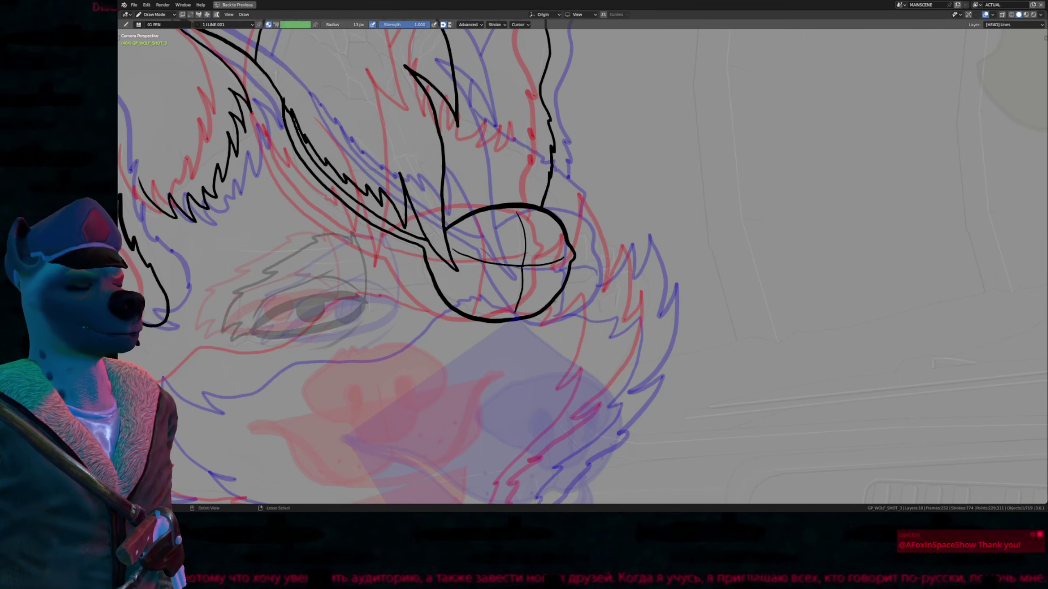
# Step: Adjust the brush radius and smooth out the bump on the eyepatch's outer right edge
pyautogui.scroll(-5, 576, 256)
pyautogui.press('f')
pyautogui.click(578, 257)
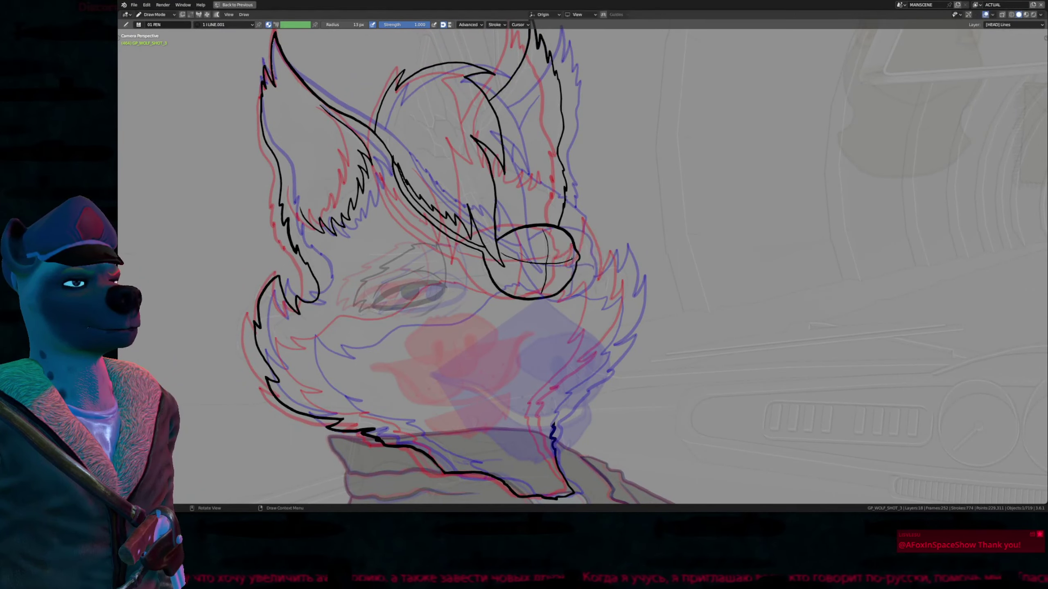
pyautogui.moveTo(577, 252)
pyautogui.keyDown('shift'); pyautogui.mouseDown()
pyautogui.moveTo(575, 263)
pyautogui.moveTo(574, 254)
pyautogui.mouseUp(); pyautogui.keyUp('shift')
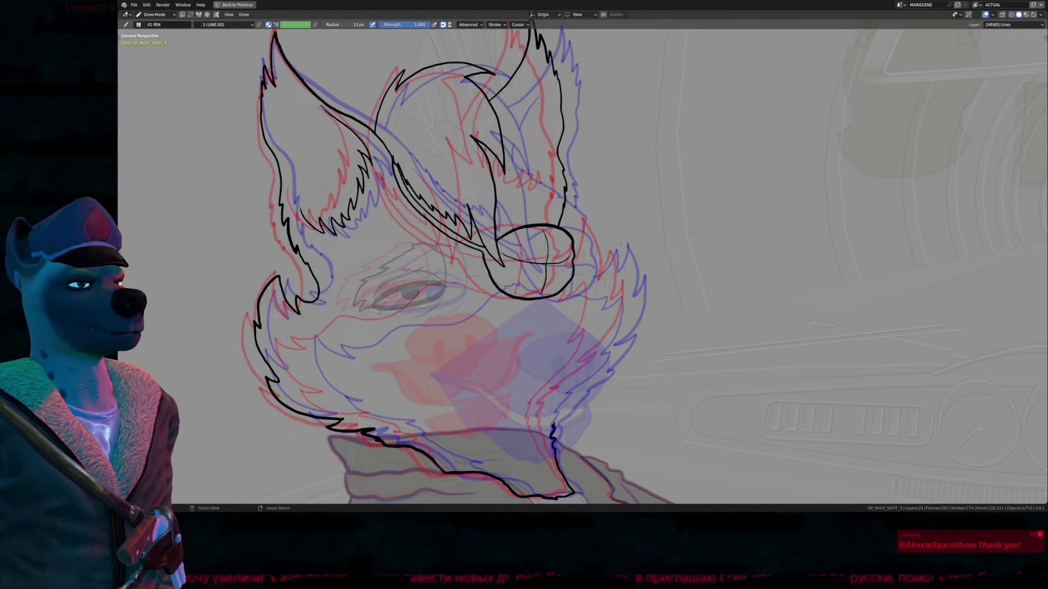
# Step: Ink the jagged inner fur line of the right ear between the hair tuft and the ear's outer edge
pyautogui.scroll(-2, 575, 254)
pyautogui.keyDown('shift'); pyautogui.moveTo(553, 157); pyautogui.dragTo(592, 239, button='middle'); pyautogui.keyUp('shift')
pyautogui.scroll(4, 586, 231)
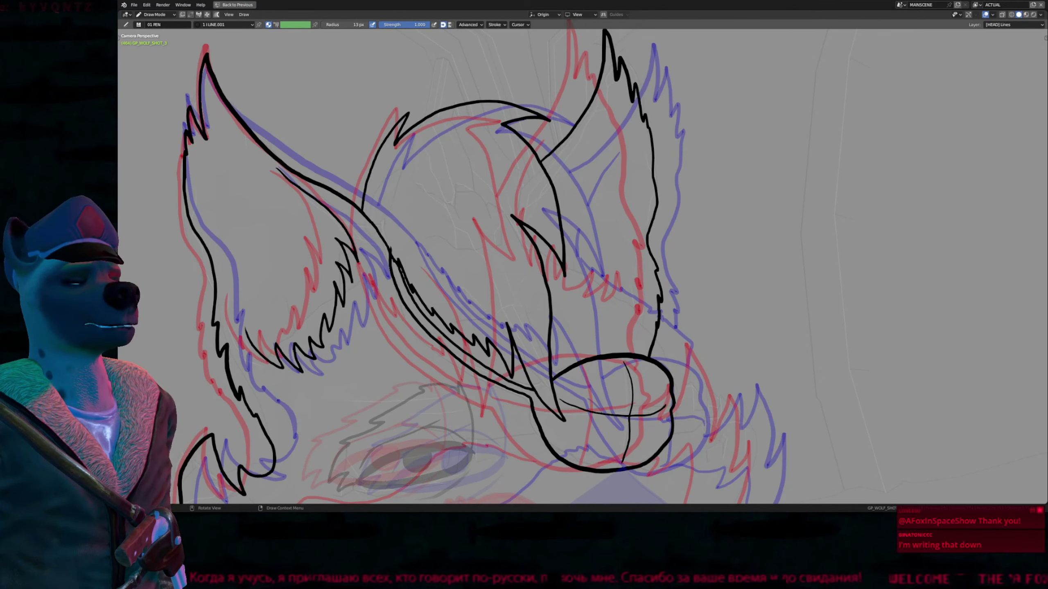
pyautogui.keyDown('shift'); pyautogui.moveTo(579, 292); pyautogui.dragTo(570, 240, button='middle'); pyautogui.keyUp('shift')
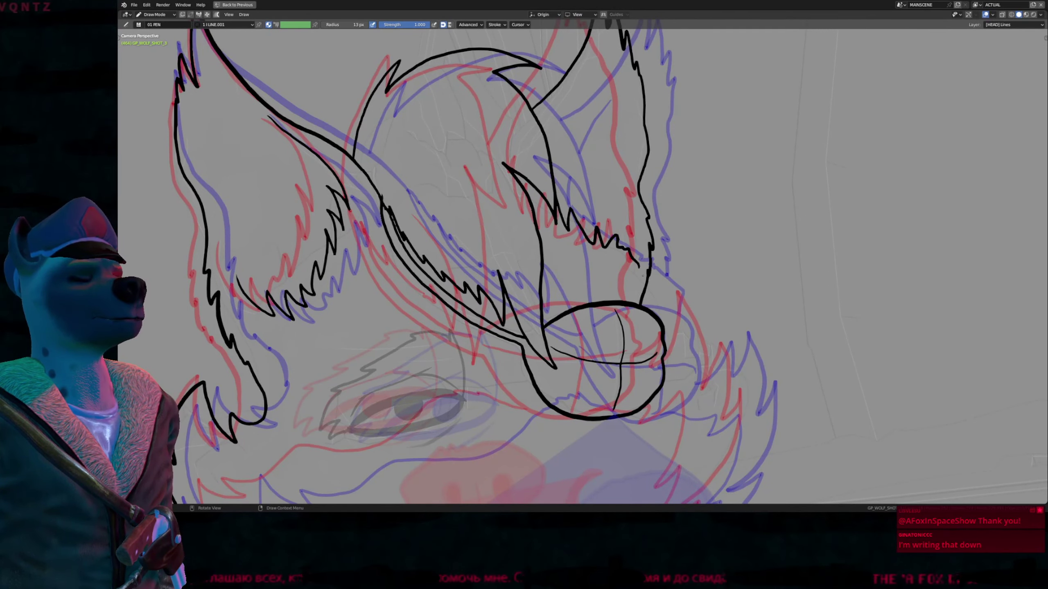
# Step: Check the drawing against the neighbouring keyframe, and thicken the right ear's outer line at frame 464 with proportional Shrink/Fatten
pyautogui.press('space')
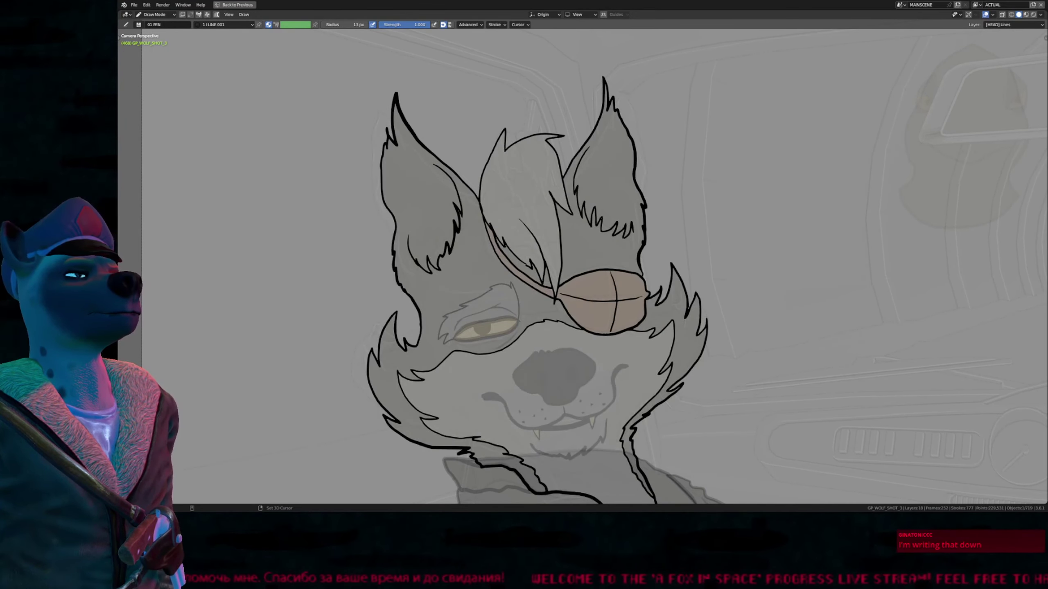
pyautogui.press('Up')
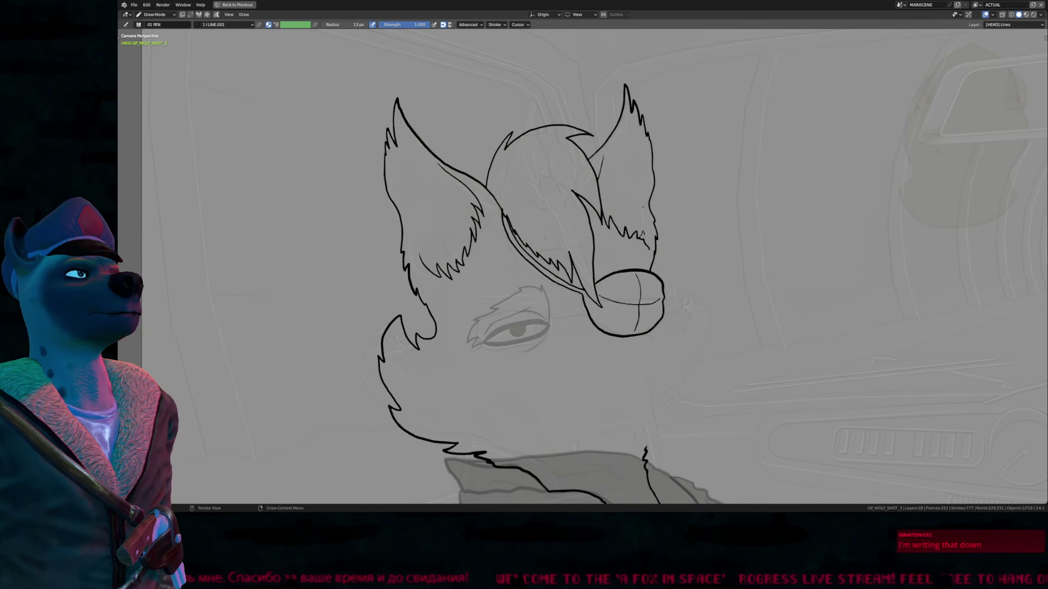
pyautogui.press('Tab')
pyautogui.click(653, 197)
pyautogui.hotkey('alt', 's')
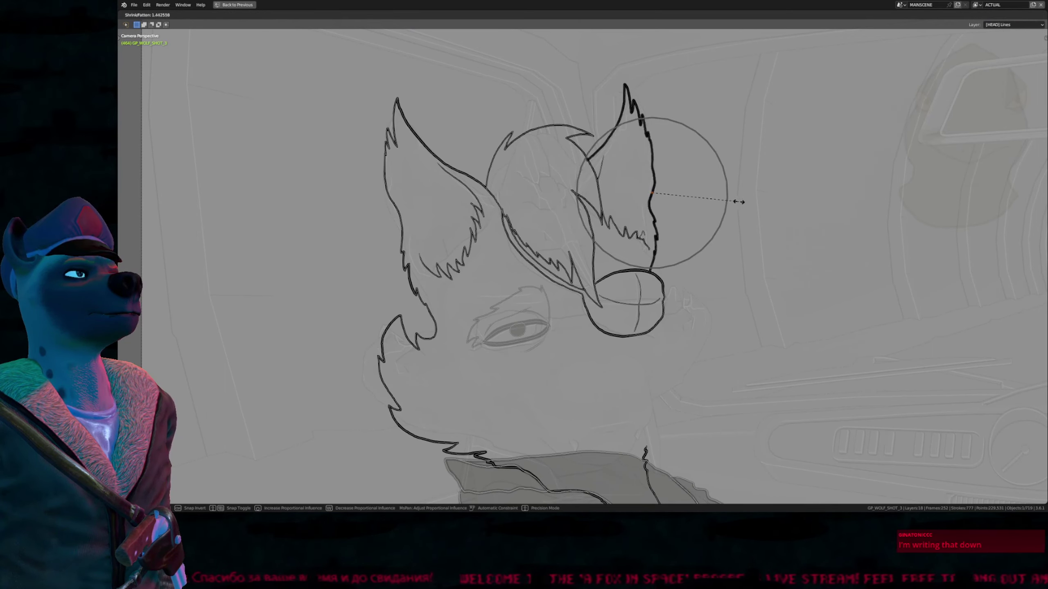
pyautogui.click(742, 203)
pyautogui.press('Tab')
# Step: Readjust the line thickness around the middle of the right ear's outer edge with Shrink/Fatten
pyautogui.press('Tab')
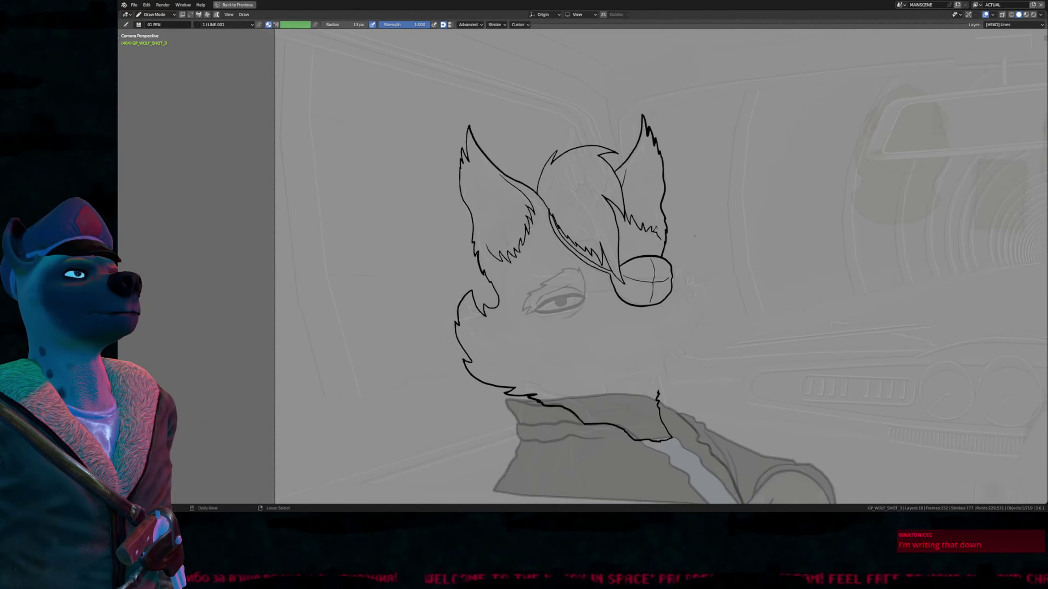
pyautogui.hotkey('alt', 's')
pyautogui.click(717, 221)
pyautogui.press('1')
pyautogui.click(665, 191)
pyautogui.hotkey('alt', 's')
pyautogui.click(722, 217)
pyautogui.press('Tab')
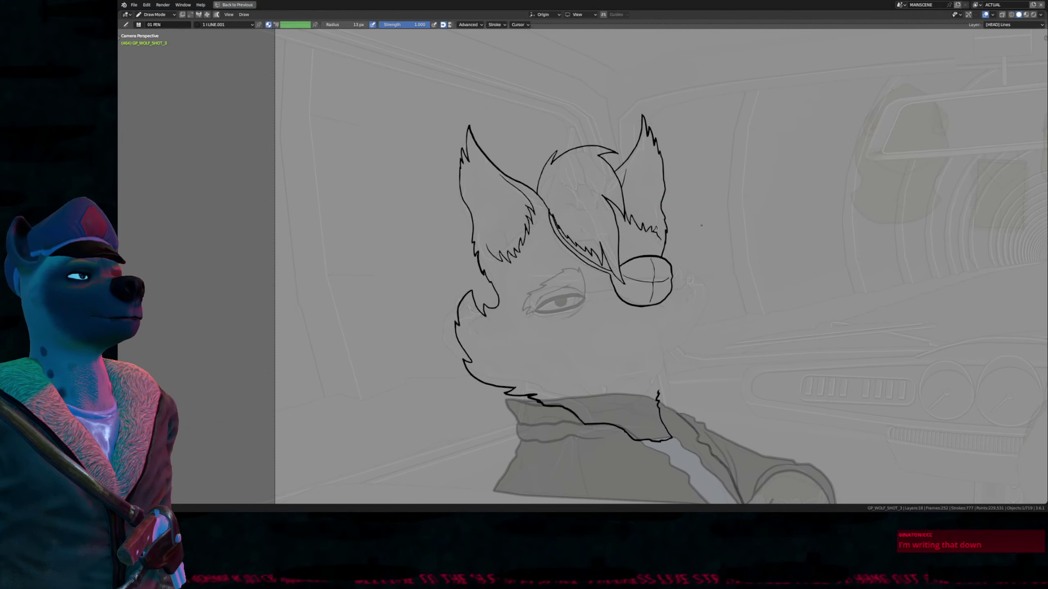
# Step: Restore the full workspace layout with onion skins visible and ink the right cheek fur down to the neck line
pyautogui.scroll(4, 576, 203)
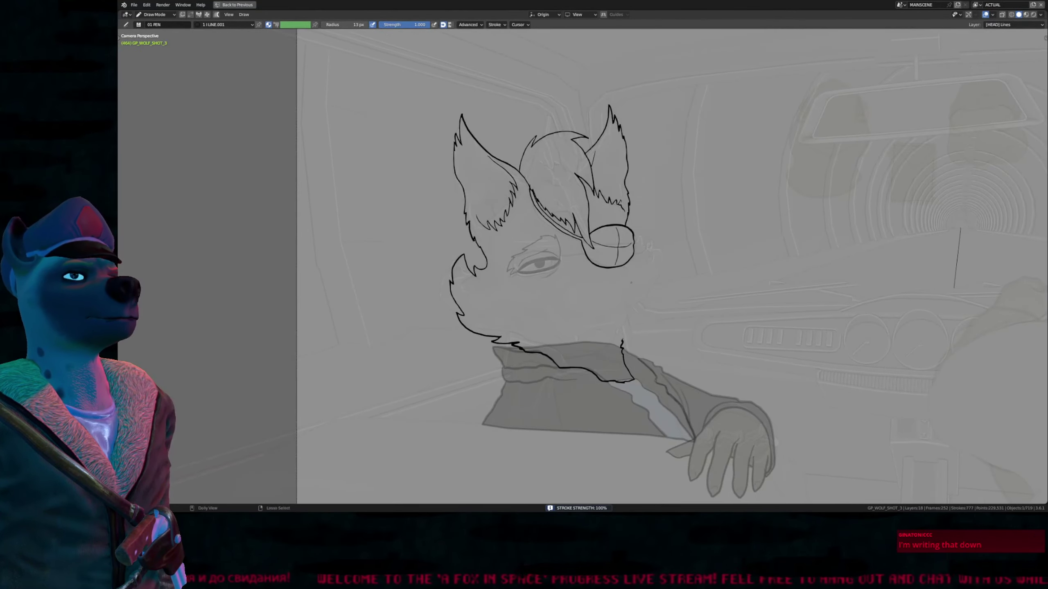
pyautogui.hotkey('ctrl', 'space')
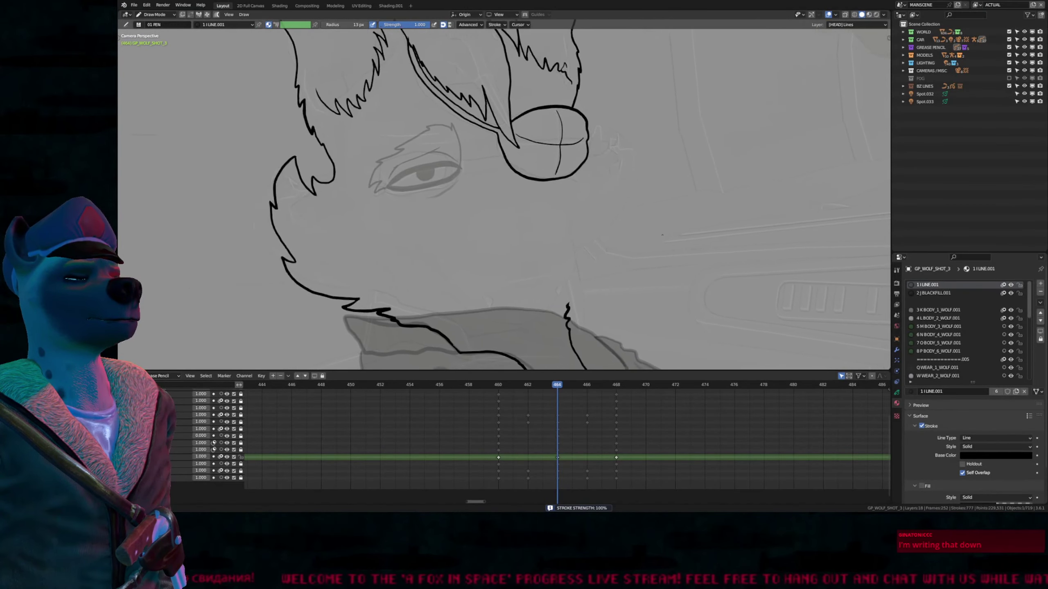
pyautogui.hotkey('alt', 'shift', 'z')
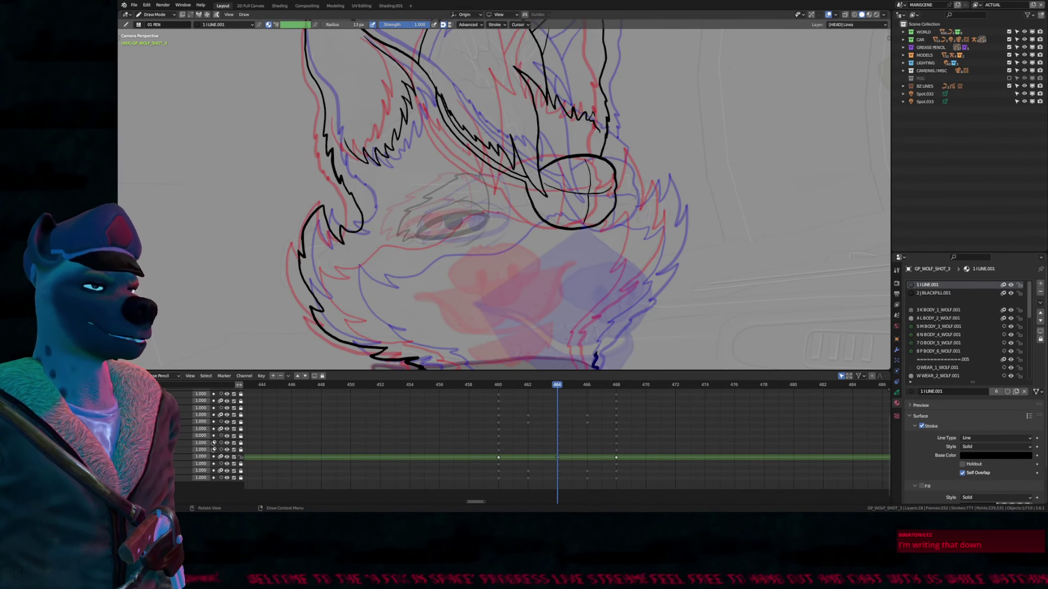
pyautogui.keyDown('shift'); pyautogui.moveTo(654, 205); pyautogui.dragTo(659, 175, button='middle'); pyautogui.keyUp('shift')
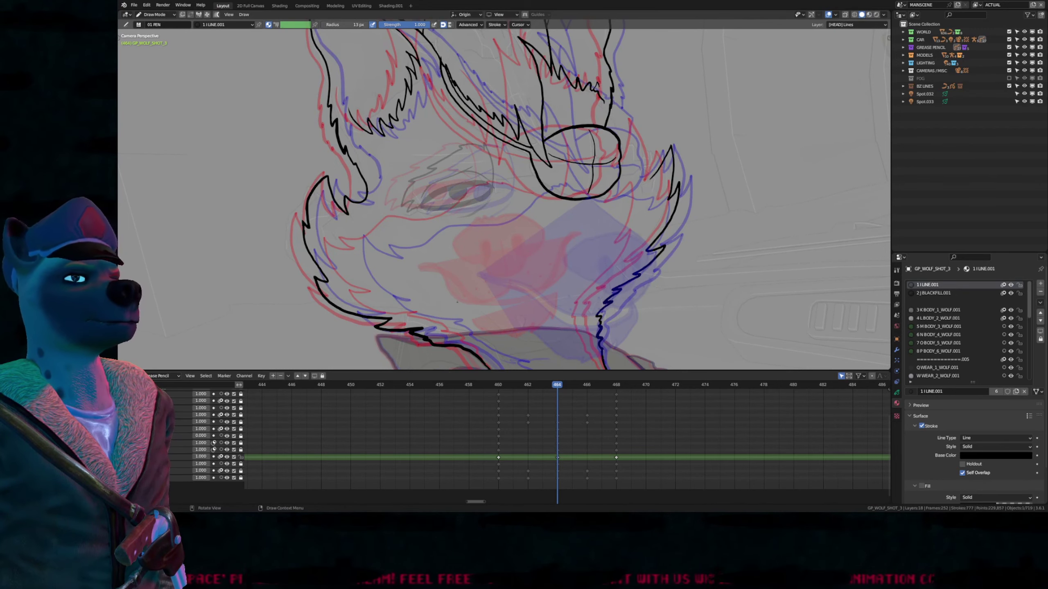
# Step: Ink the muzzle marking from the eyepatch to the left cheek and the jagged inner cheek fur down to the neck, trimming the overshoot
pyautogui.keyDown('shift'); pyautogui.moveTo(491, 277); pyautogui.dragTo(606, 231, button='middle'); pyautogui.keyUp('shift')
pyautogui.scroll(1, 606, 231)
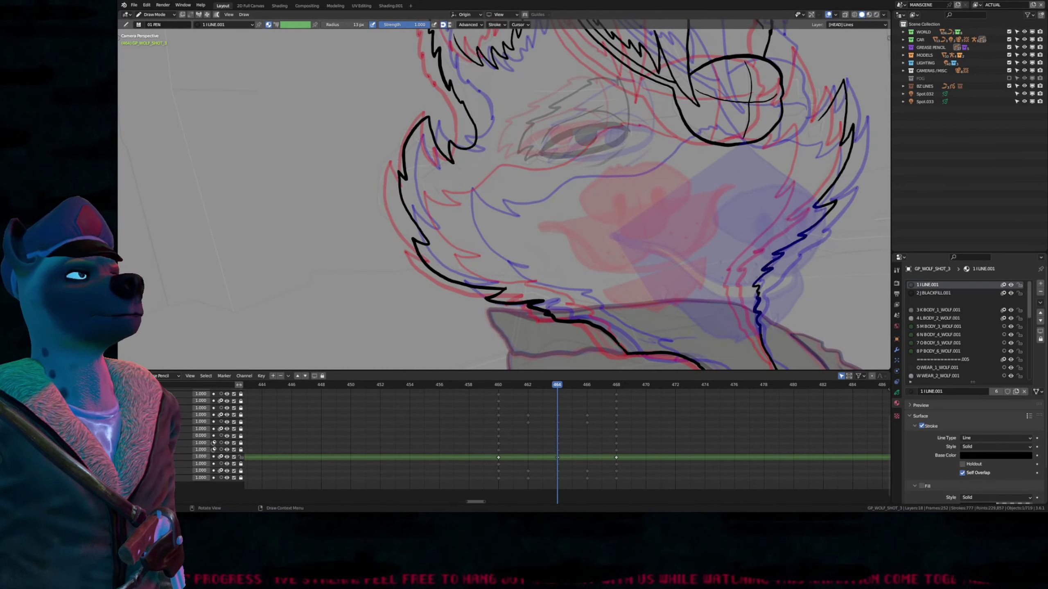
pyautogui.moveTo(660, 128); pyautogui.dragTo(610, 164)
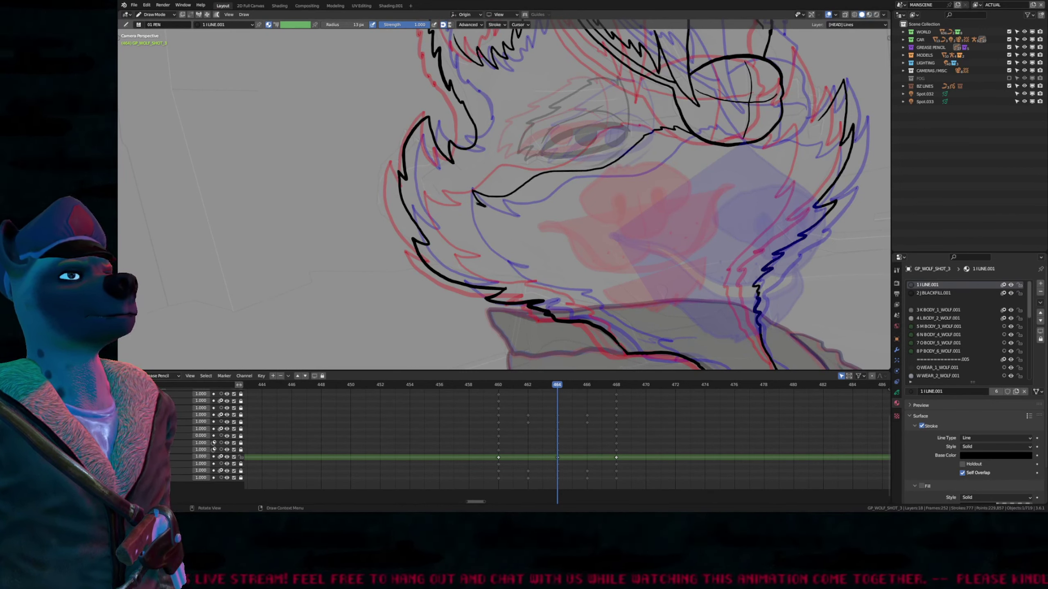
pyautogui.moveTo(491, 248); pyautogui.dragTo(480, 250)
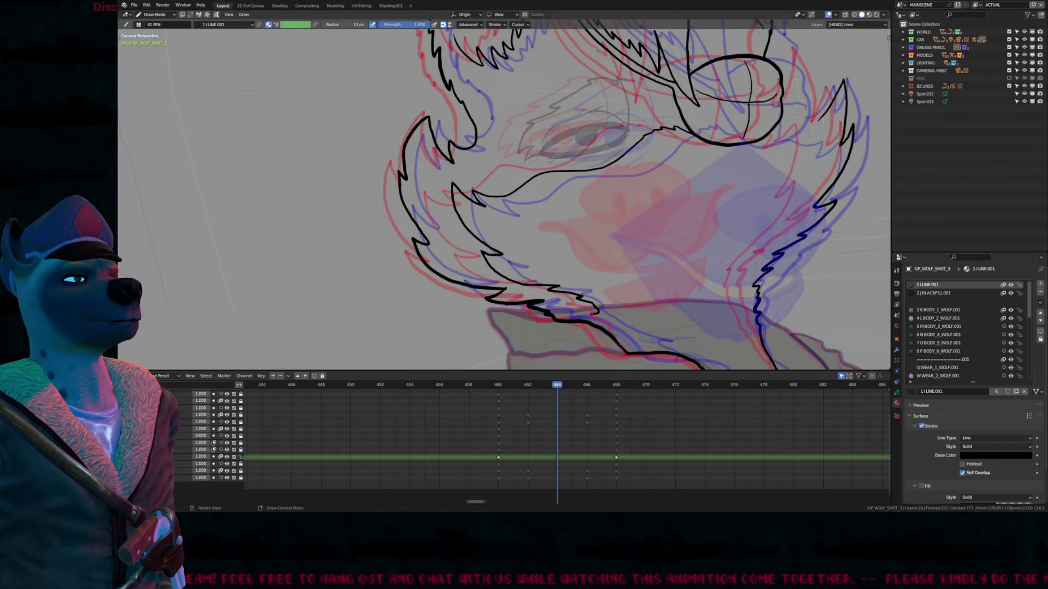
pyautogui.moveTo(639, 343); pyautogui.dragTo(642, 366)
pyautogui.keyDown('shift'); pyautogui.moveTo(641, 366); pyautogui.dragTo(577, 288, button='middle'); pyautogui.keyUp('shift')
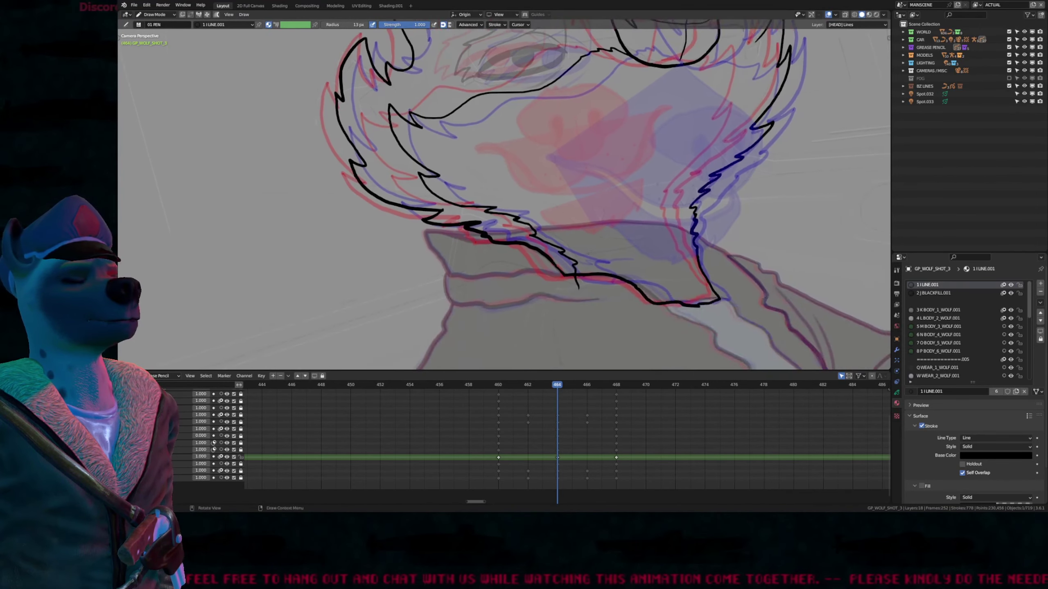
pyautogui.keyDown('ctrl'); pyautogui.keyDown('alt'); pyautogui.moveTo(584, 285); pyautogui.dragTo(571, 277, button='right'); pyautogui.keyUp('alt'); pyautogui.keyUp('ctrl')
pyautogui.moveTo(622, 187)
pyautogui.keyDown('shift'); pyautogui.mouseDown(button='middle')
pyautogui.moveTo(575, 283)
pyautogui.moveTo(597, 179)
pyautogui.mouseUp(button='middle'); pyautogui.keyUp('shift')
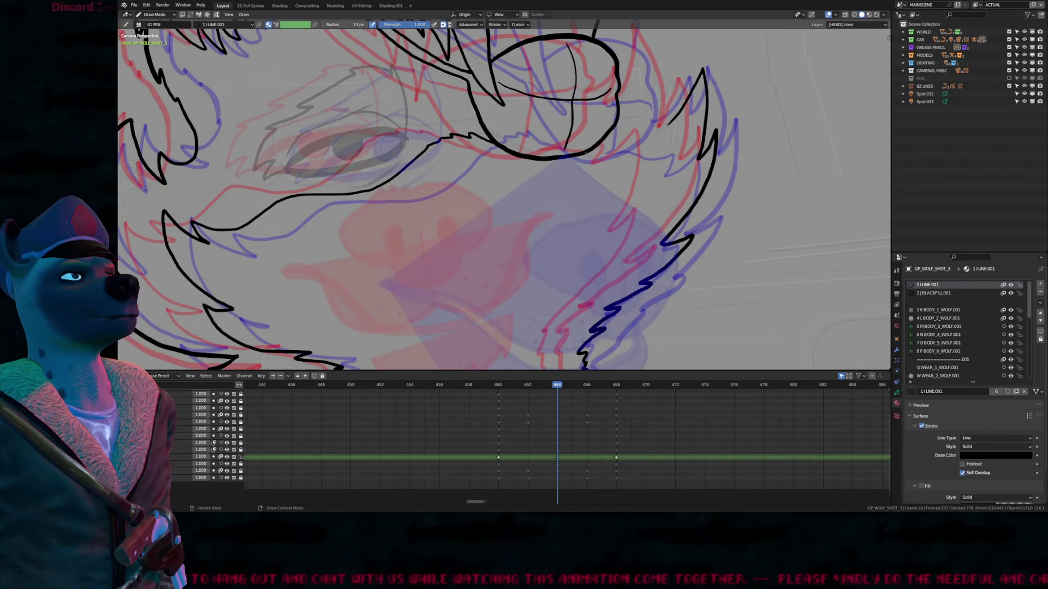
pyautogui.moveTo(601, 149)
pyautogui.mouseDown()
pyautogui.moveTo(664, 134)
pyautogui.moveTo(647, 223)
pyautogui.mouseUp()
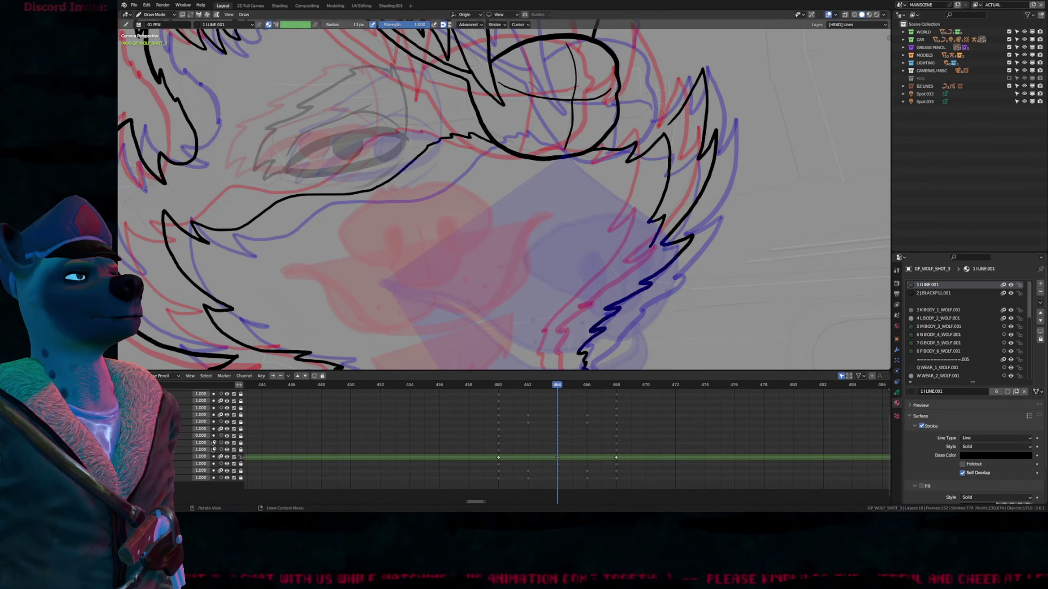
pyautogui.hotkey('ctrl', 'z')
pyautogui.hotkey('ctrl', 'z')
pyautogui.hotkey('ctrl', 'z')
# Step: Ink the right cheek's jagged inner fur line from the bottom of the eyepatch down to the neck
pyautogui.moveTo(603, 145); pyautogui.dragTo(624, 148)
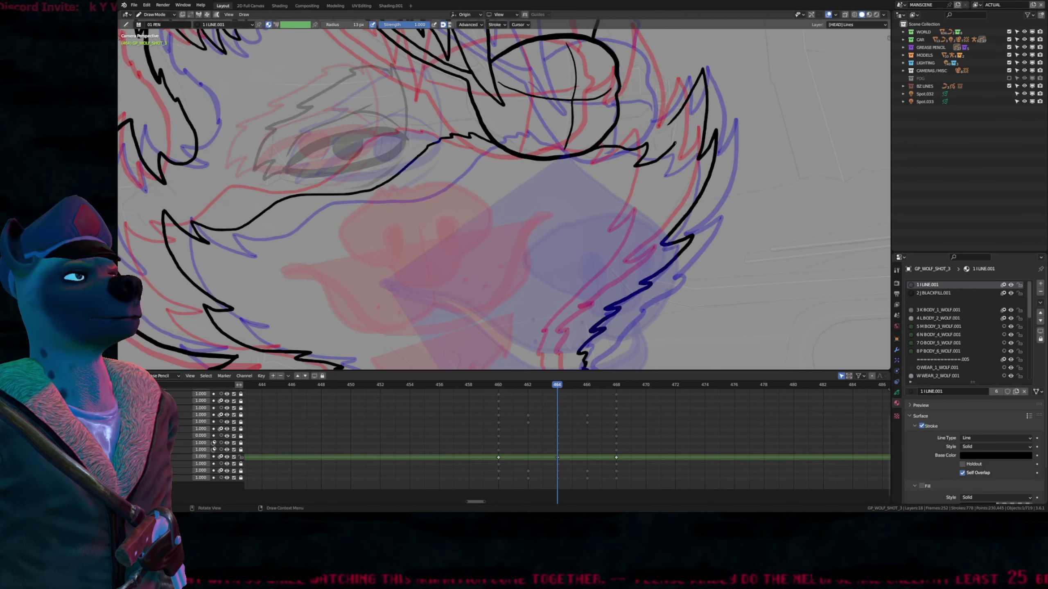
pyautogui.moveTo(665, 195); pyautogui.dragTo(635, 238)
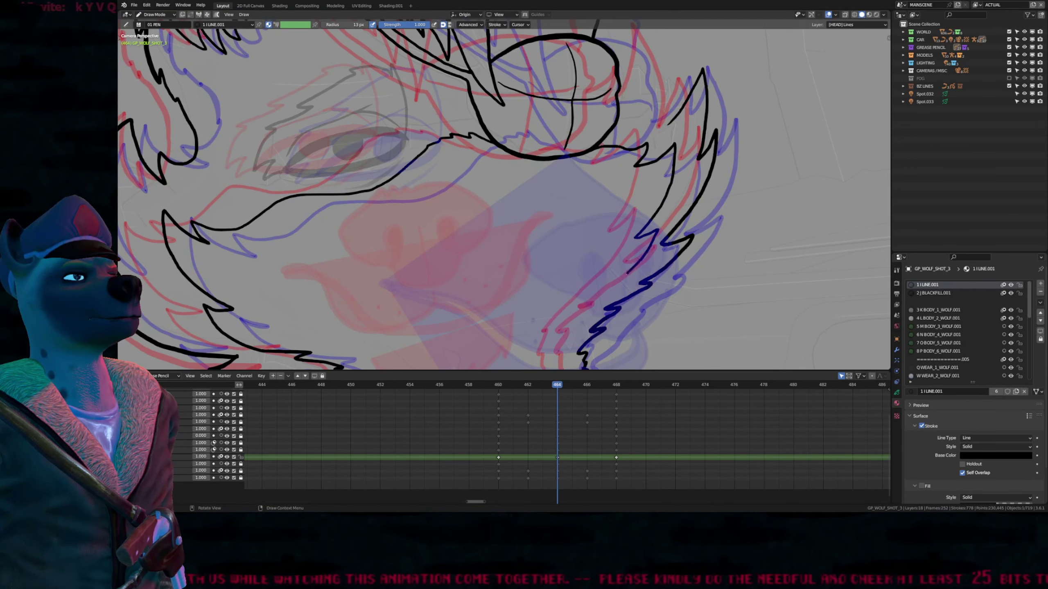
pyautogui.keyDown('shift'); pyautogui.moveTo(559, 366); pyautogui.dragTo(568, 224, button='middle'); pyautogui.keyUp('shift')
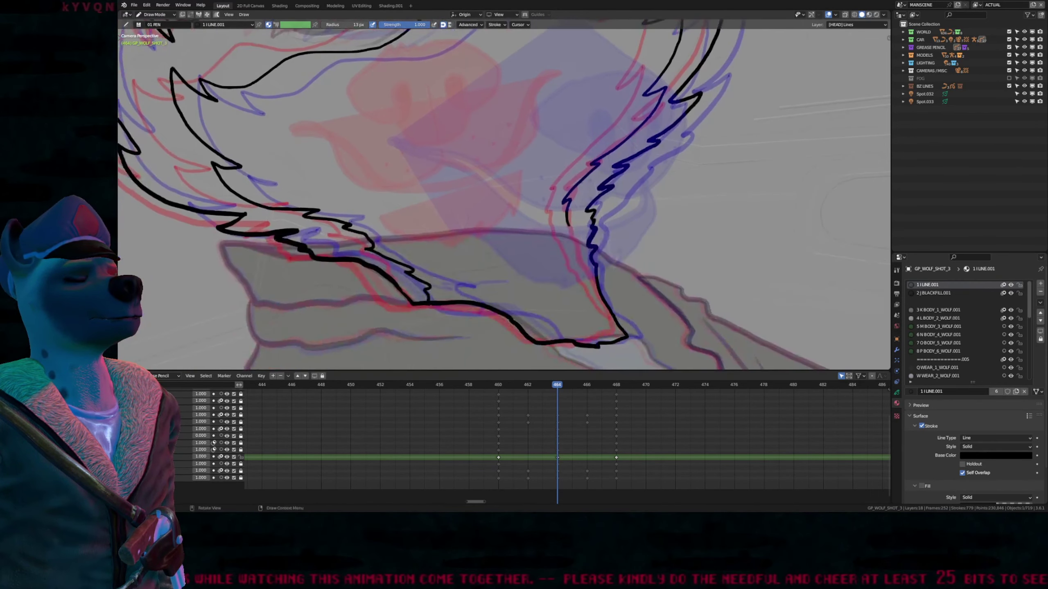
pyautogui.moveTo(600, 289); pyautogui.dragTo(631, 303)
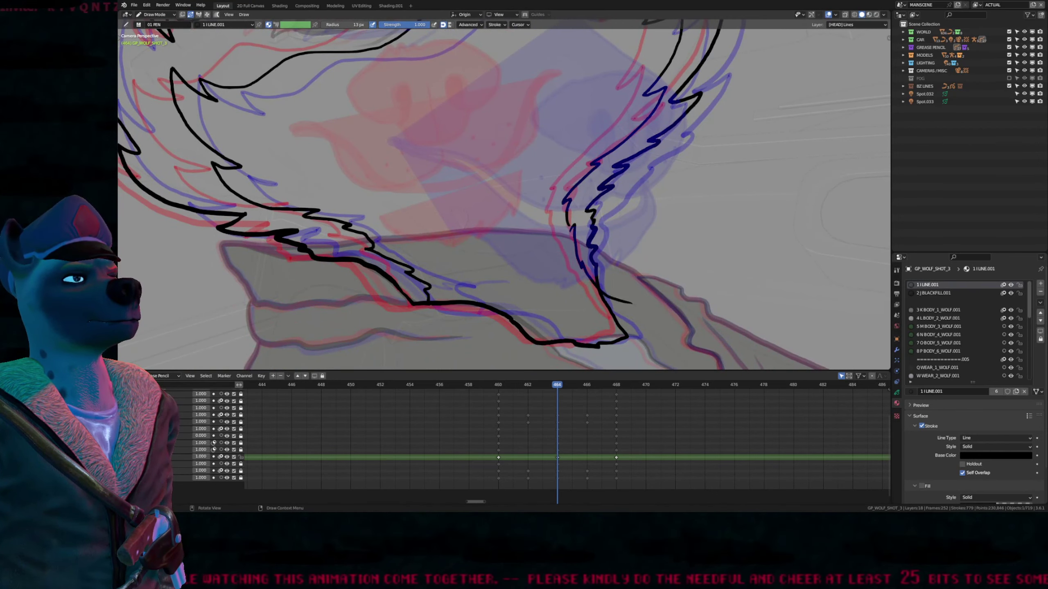
# Step: Compare the inked head at frame 464 with the keyframes at 460 and 468 with onion skins hidden
pyautogui.scroll(-5, 620, 291)
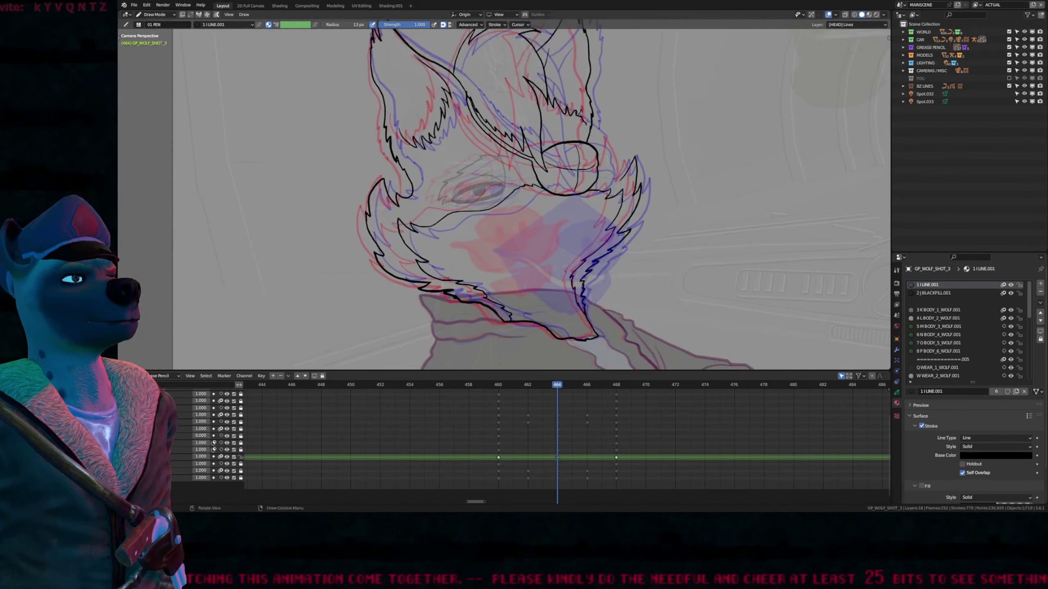
pyautogui.press('Down')
pyautogui.press('Up')
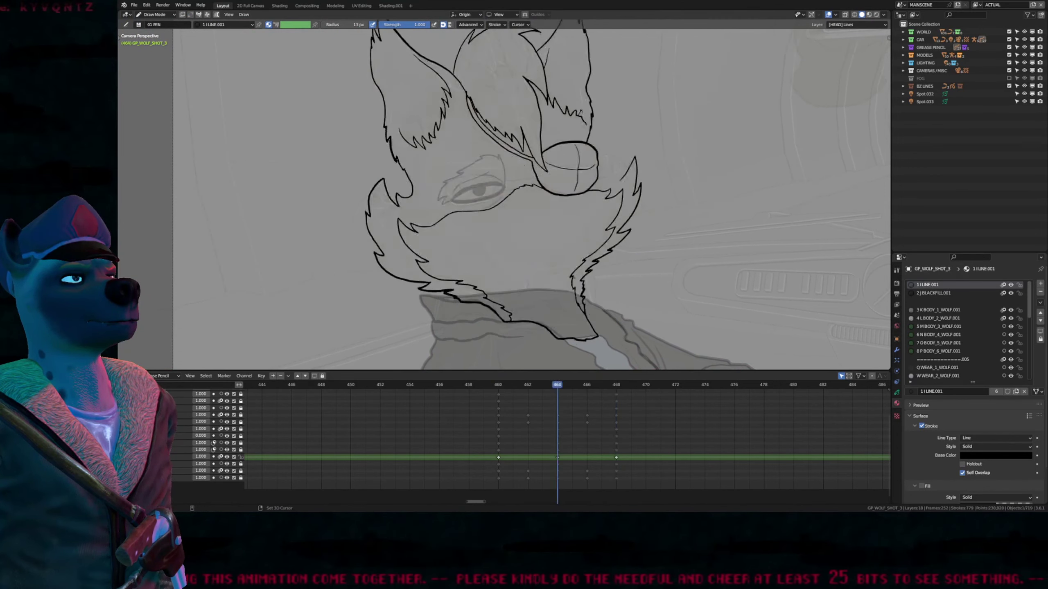
pyautogui.press('Down')
pyautogui.press('Up')
pyautogui.press('Up')
pyautogui.press('Down')
pyautogui.press('Down')
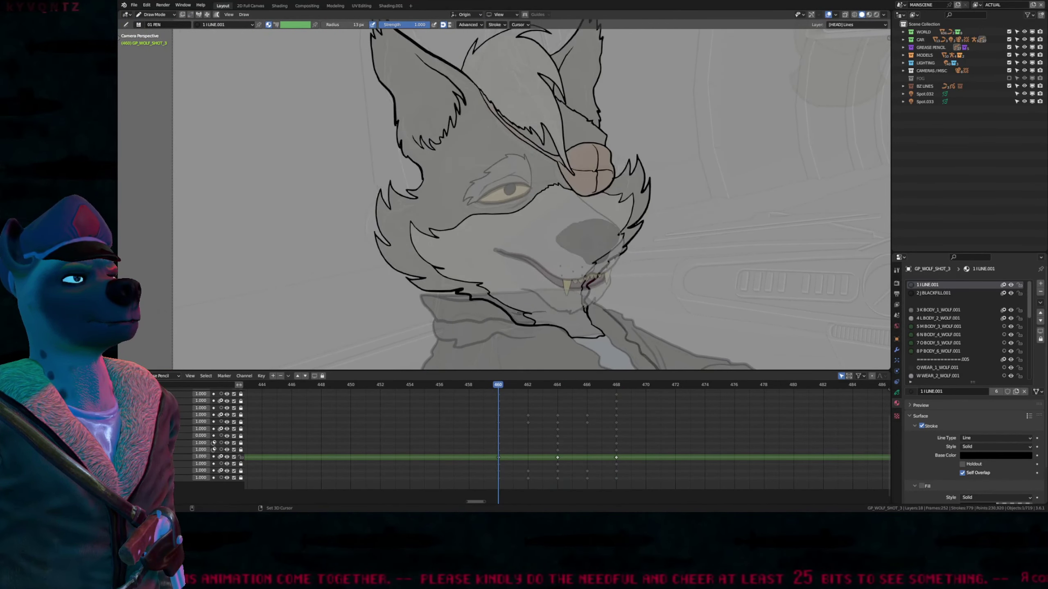
pyautogui.press('Up')
pyautogui.press('Up')
pyautogui.press('Down')
# Step: Rotate and reposition the top fur spike of the right cheek at frame 464 with proportional editing
pyautogui.scroll(5, 630, 189)
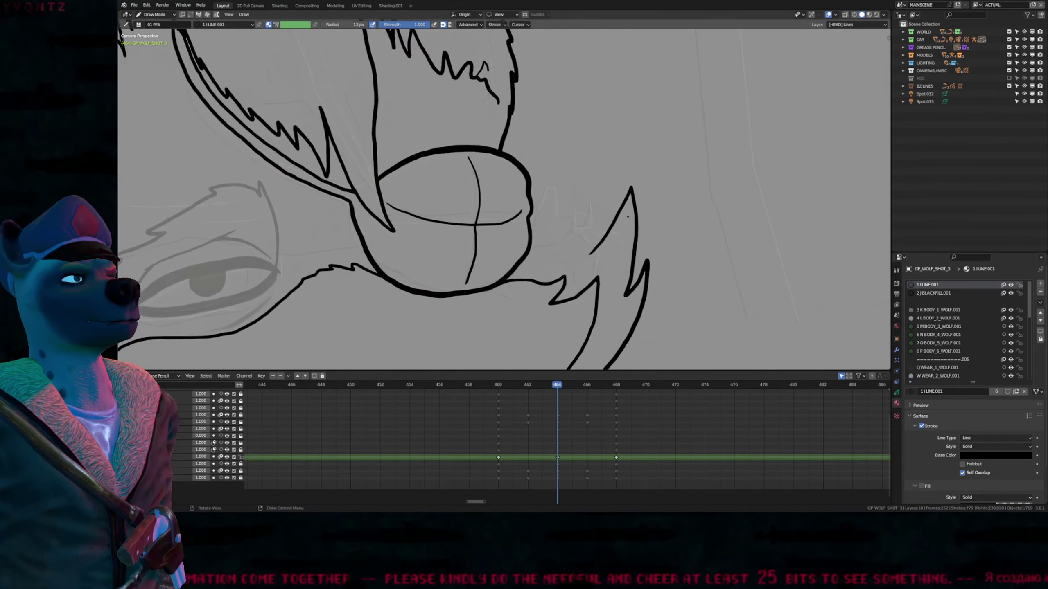
pyautogui.press('Tab')
pyautogui.click(631, 189)
pyautogui.press('r')
pyautogui.scroll(9, 674, 176)
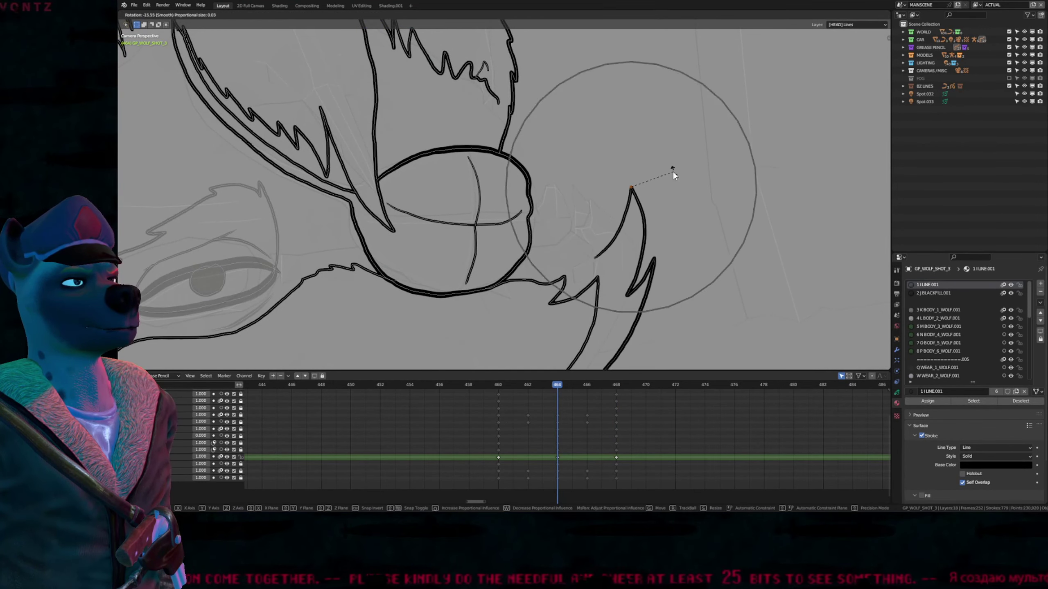
pyautogui.click(670, 171)
pyautogui.press('g')
pyautogui.click(648, 168)
# Step: Adjust the line thickness at the inner end of the right cheek's top fur spike with proportional Shrink/Fatten
pyautogui.click(589, 256)
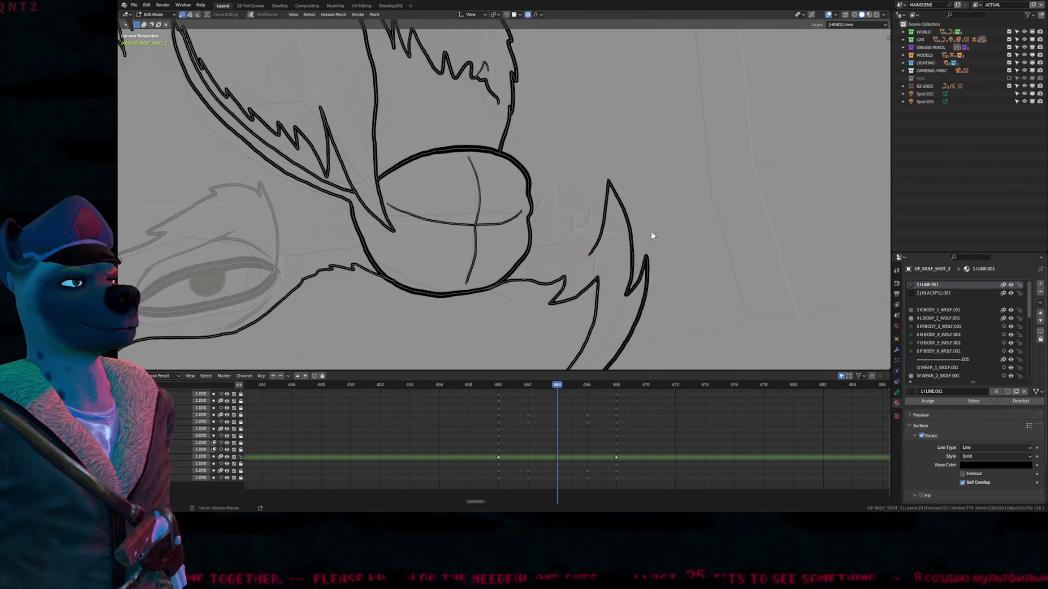
pyautogui.hotkey('alt', 's')
pyautogui.scroll(4, 686, 226)
pyautogui.scroll(-1, 688, 226)
pyautogui.click(688, 227)
pyautogui.press('Tab')
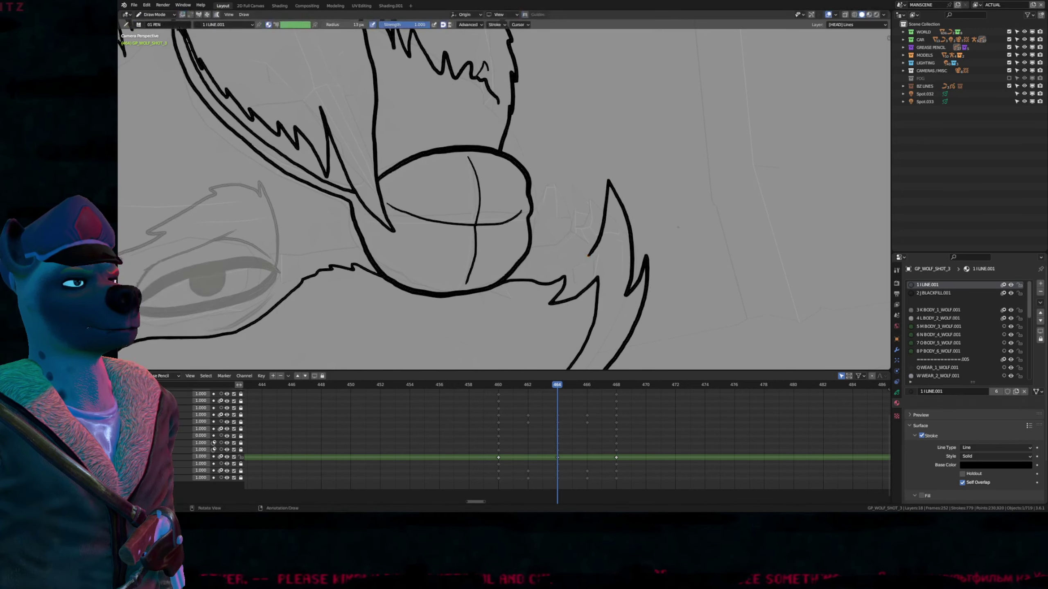
# Step: Ink an extra fur spike between the eyepatch and the right cheek's top spike, using the onion skins as a guide
pyautogui.hotkey('shift', 'alt', 'z')
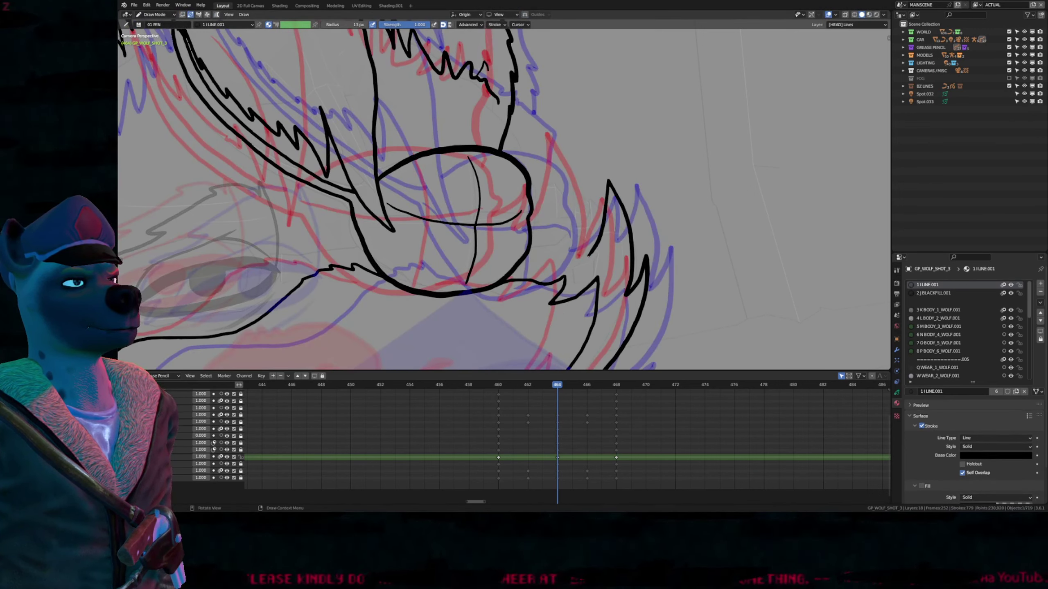
pyautogui.moveTo(584, 211); pyautogui.dragTo(561, 152)
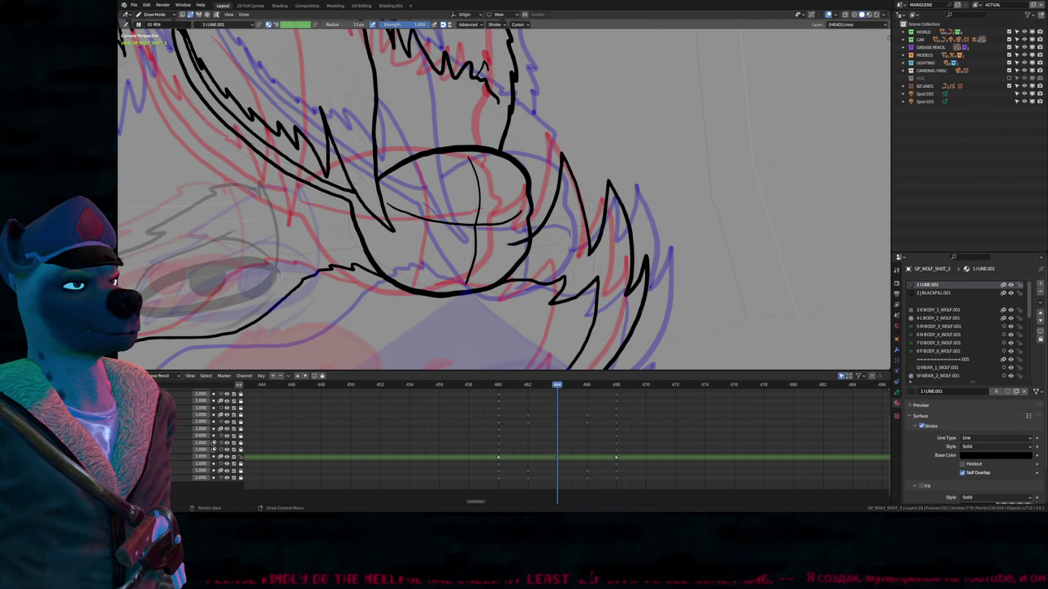
pyautogui.hotkey('shift', 'alt', 'z')
# Step: Flip through the neighbouring keyframes and play back the head turn to check the new fur lines in motion
pyautogui.scroll(-4, 528, 247)
pyautogui.press('Down')
pyautogui.press('Up')
pyautogui.press('Up')
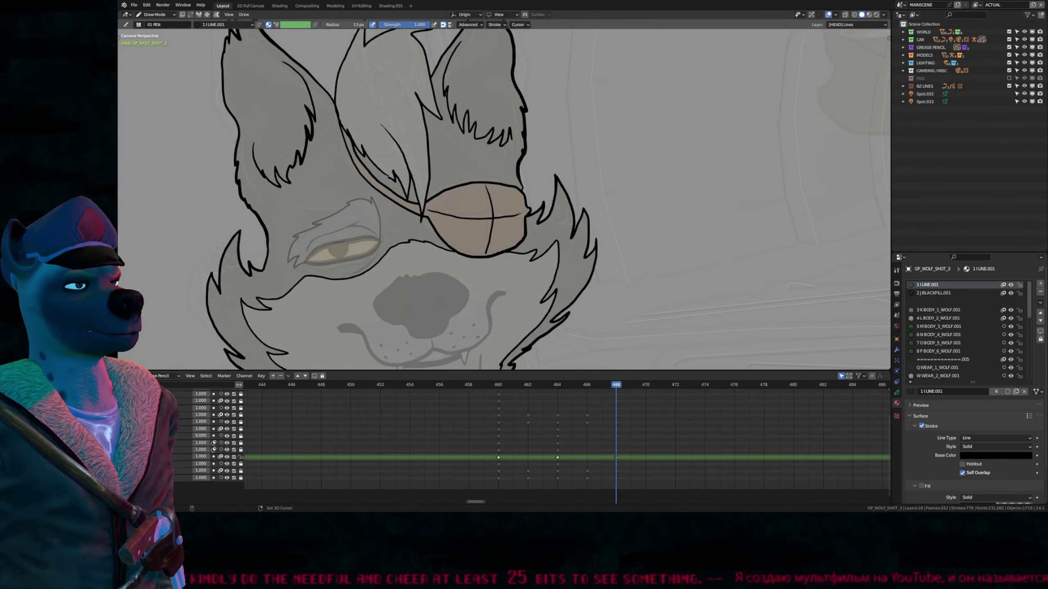
pyautogui.press('Down')
pyautogui.scroll(-4, 549, 287)
pyautogui.keyDown('shift'); pyautogui.moveTo(523, 259); pyautogui.dragTo(631, 224, button='middle'); pyautogui.keyUp('shift')
pyautogui.scroll(1, 631, 223)
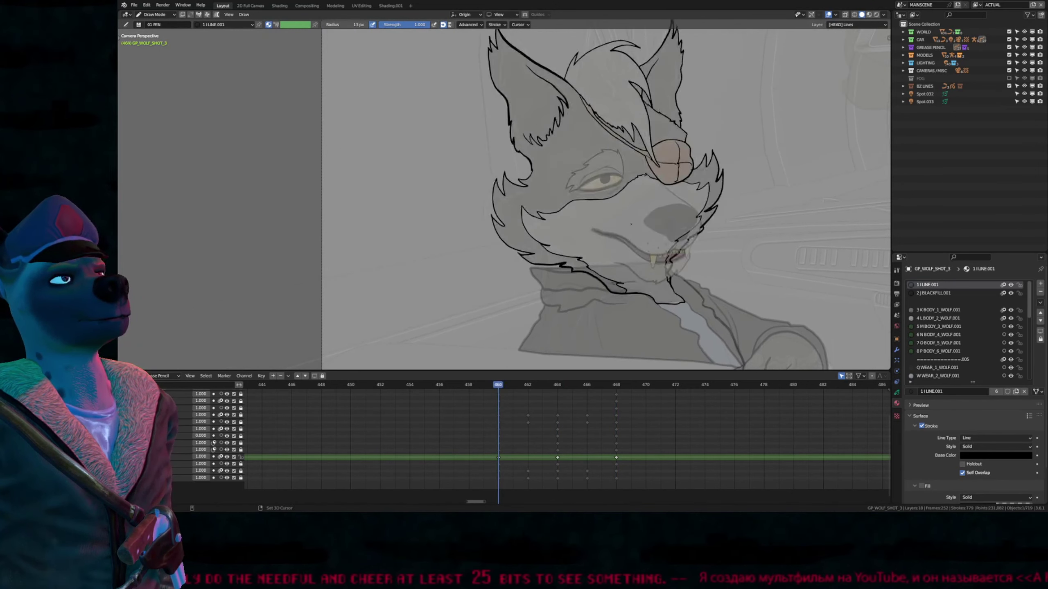
pyautogui.press('space')
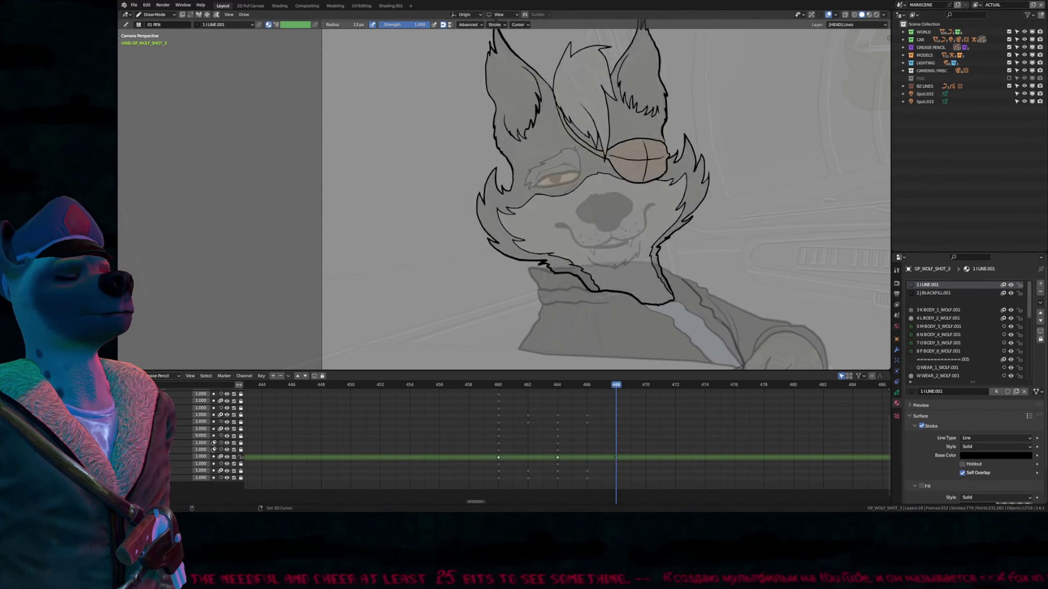
pyautogui.hotkey('alt', 'shift', 'z')
pyautogui.hotkey('alt', 'shift', 'z')
# Step: Fill the face, both ears and the cheek fur on the [HEAD]Fills layer with the K BODY_1_WOLF.001 material at frame 464
pyautogui.press('u')
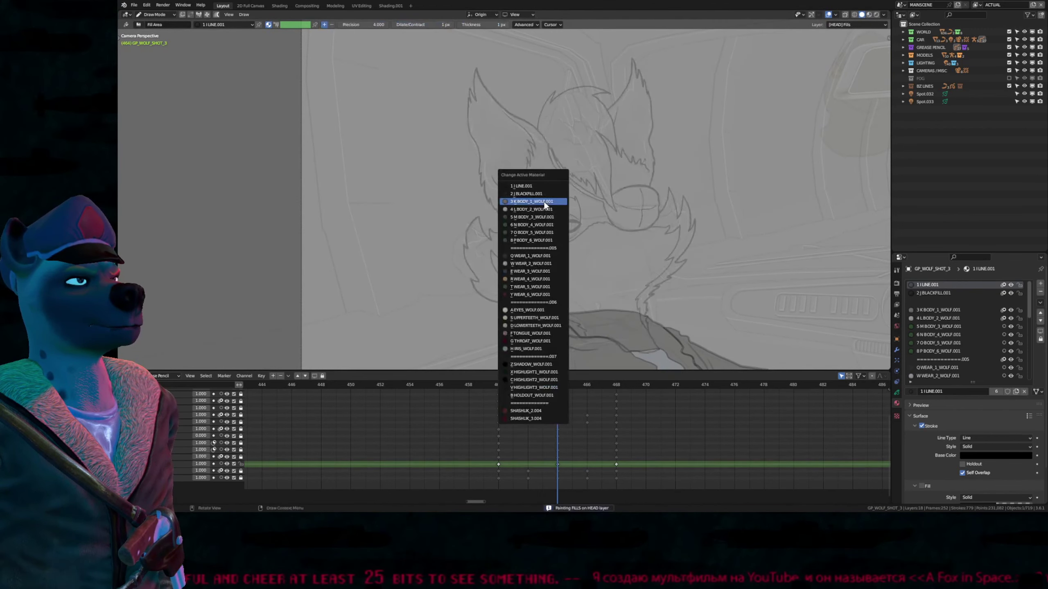
pyautogui.click(544, 201)
pyautogui.click(544, 197)
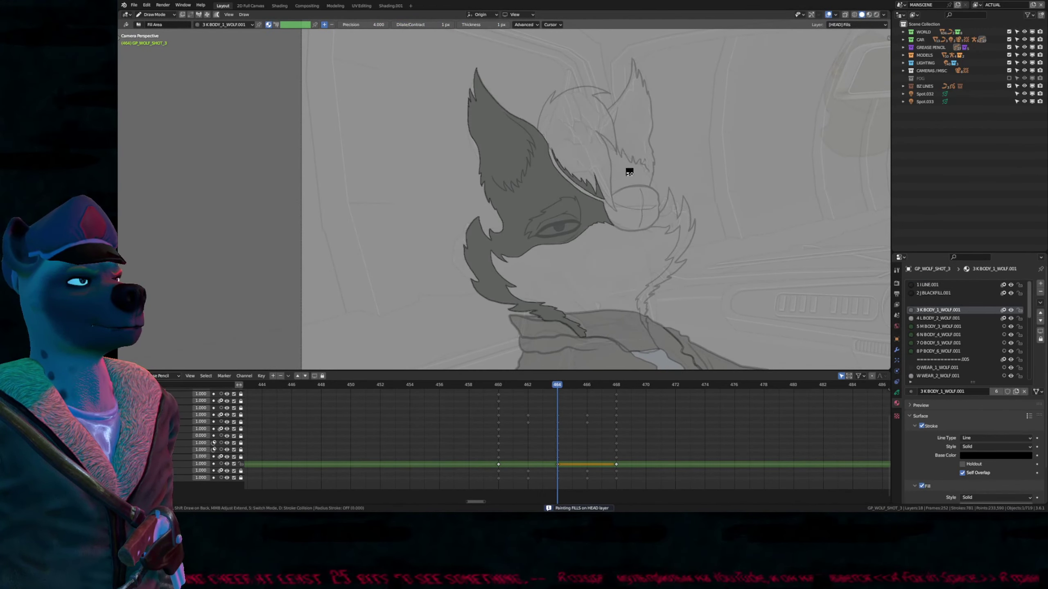
pyautogui.click(630, 142)
pyautogui.keyDown('shift'); pyautogui.moveTo(623, 201); pyautogui.dragTo(615, 177, button='middle'); pyautogui.keyUp('shift')
pyautogui.click(672, 225)
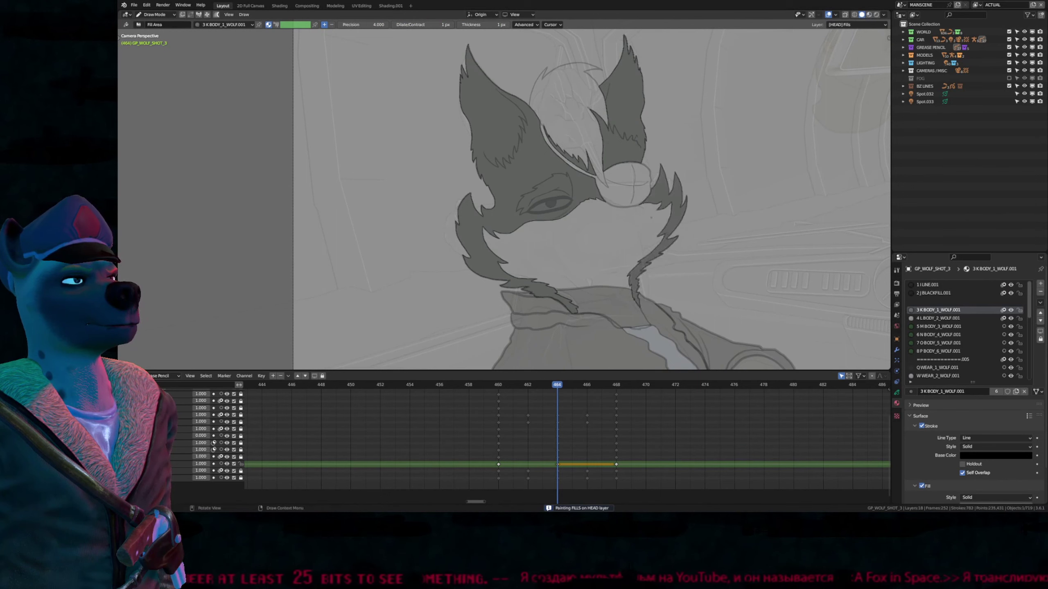
# Step: Fill the muzzle and the hair tuft with the L BODY_2_WOLF.001 material
pyautogui.press('u')
pyautogui.click(647, 237)
pyautogui.click(595, 232)
pyautogui.click(583, 117)
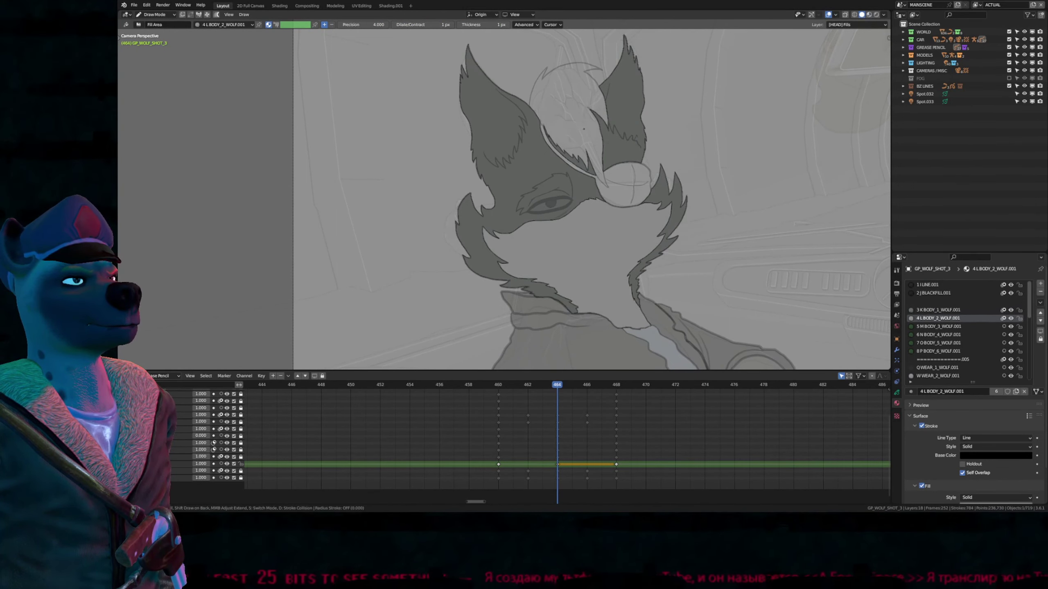
# Step: Fill the eyepatch and its strap with the R WEAR_4_WOLF.001 material
pyautogui.press('u')
pyautogui.press('r')
pyautogui.click(623, 170)
# Step: Fill the eyebrow patch on the [EYES]Fills layer with the L BODY_2_WOLF.001 material
pyautogui.scroll(5, 554, 193)
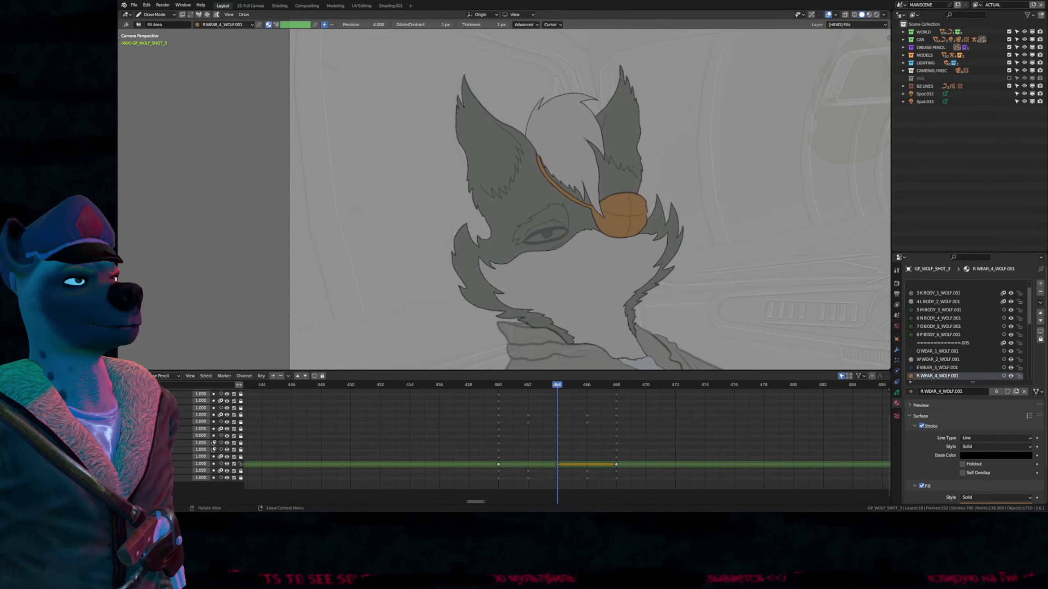
pyautogui.press('u')
pyautogui.click(555, 189)
# Step: Choose the A EYES_WOLF.001 fill material and try to fill the eye white with it
pyautogui.press('u')
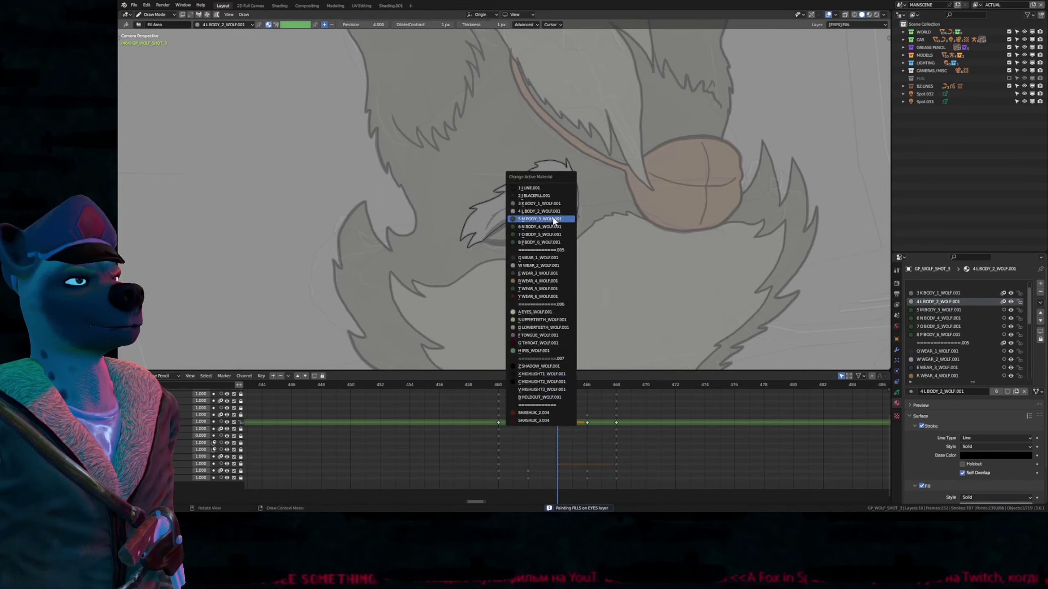
pyautogui.click(552, 218)
pyautogui.click(552, 228)
pyautogui.hotkey('ctrl', 'z')
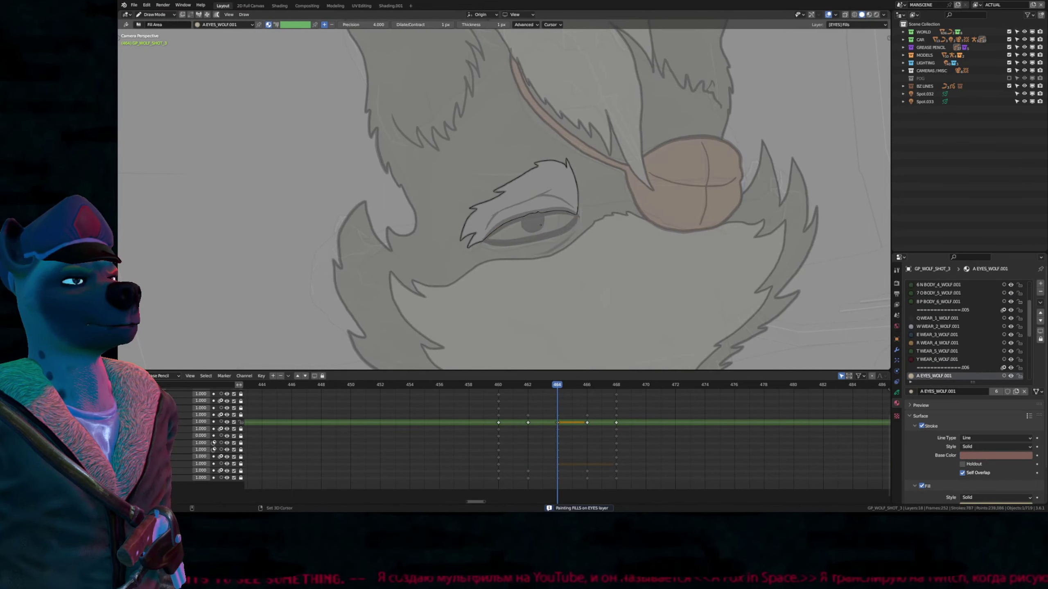
# Step: Cut the iris stroke from the [EYES]Lines layer and fill the emptied eye with A EYES_WOLF.001 on [EYES]Fills
pyautogui.press('d')
pyautogui.press('Tab')
pyautogui.click(543, 226)
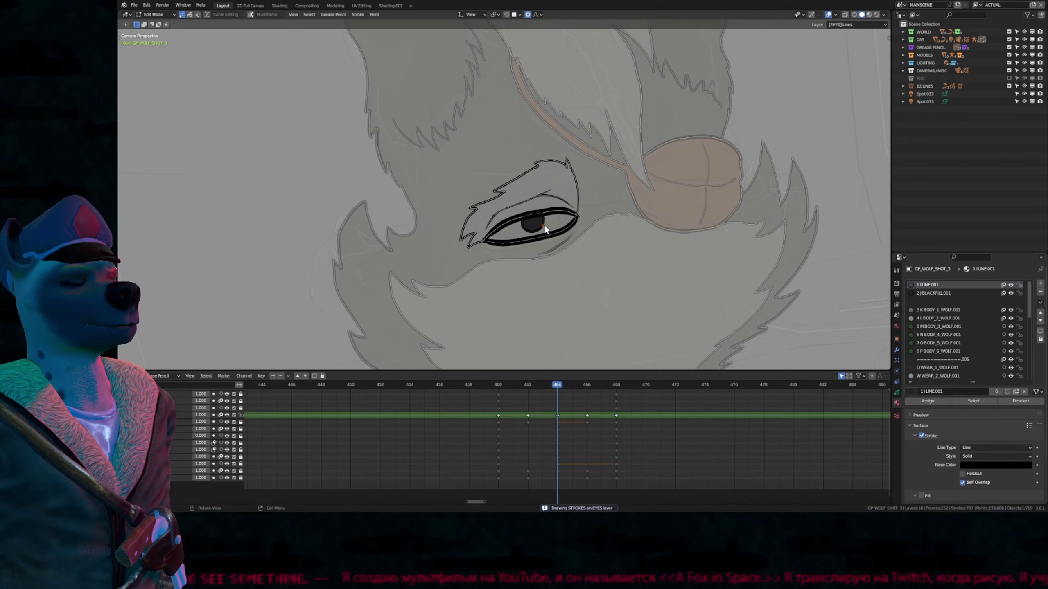
pyautogui.press('2')
pyautogui.hotkey('ctrl', 'x')
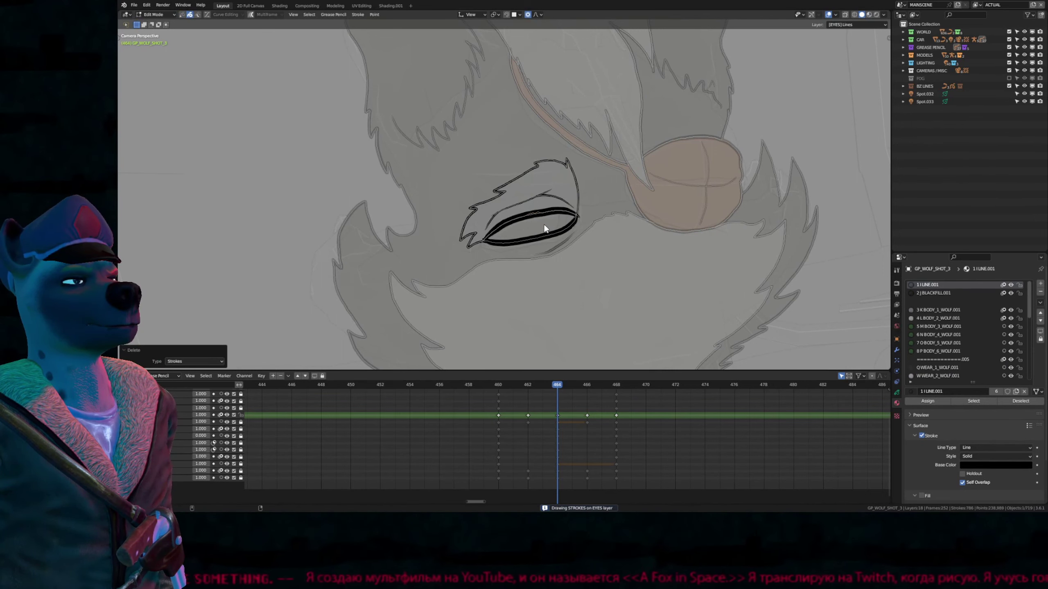
pyautogui.press('Tab')
pyautogui.press('f')
pyautogui.click(546, 222)
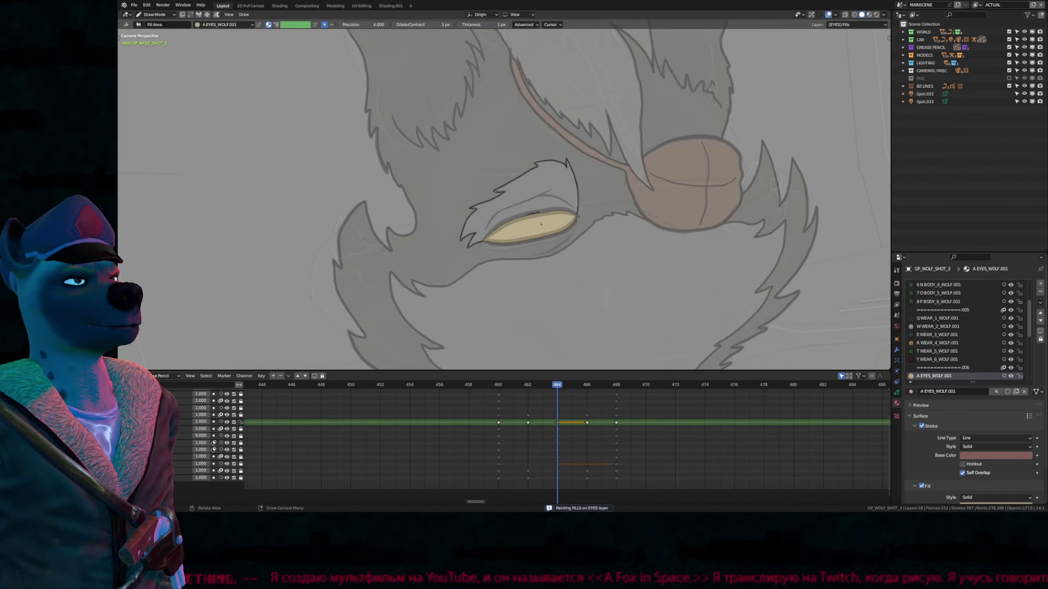
# Step: Put the iris stroke back on the [EYES]Lines layer and arrange it with Send to Back
pyautogui.hotkey('ctrl', 'z')
pyautogui.hotkey('ctrl', 'z')
pyautogui.hotkey('ctrl', 'z')
pyautogui.hotkey('ctrl', 'z')
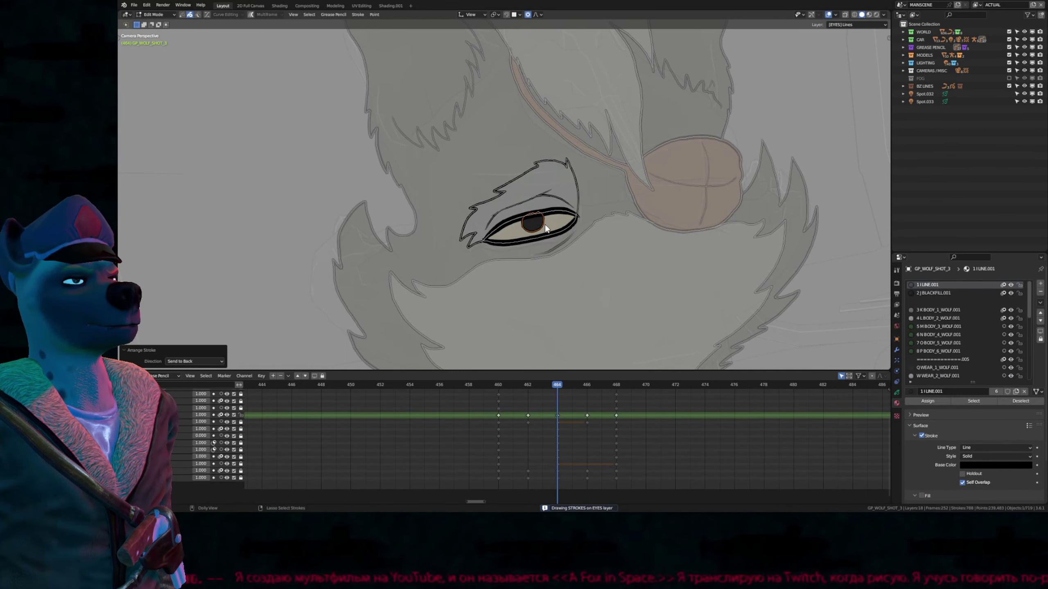
pyautogui.hotkey('ctrl', 'Tab')
# Step: Review the eye drawing at frame 464 against the neighbouring frames 462 to 468
pyautogui.scroll(-8, 545, 227)
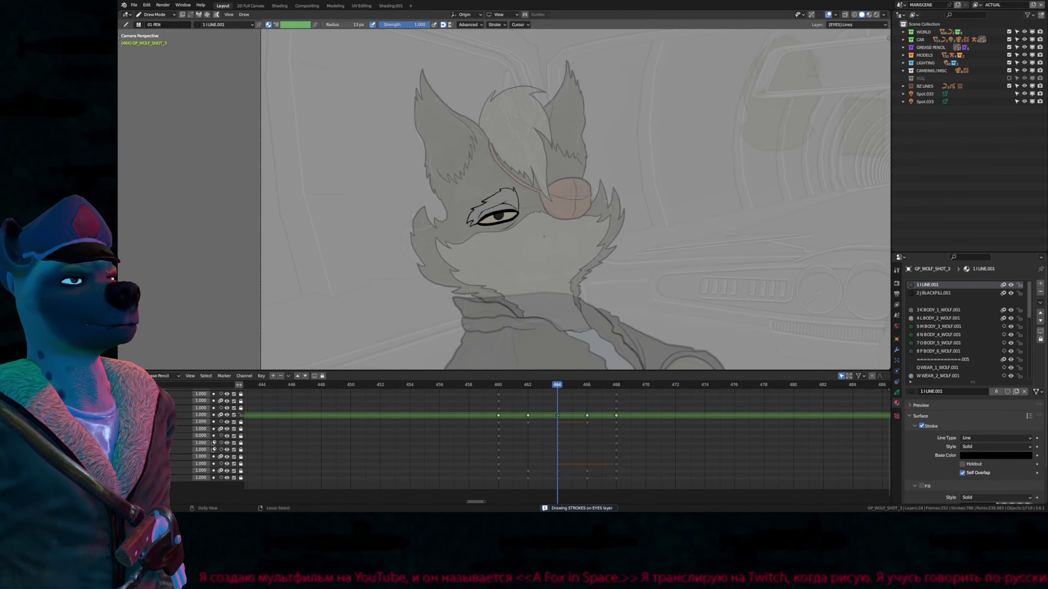
pyautogui.moveTo(544, 236)
pyautogui.keyDown('ctrl'); pyautogui.mouseDown(button='middle')
pyautogui.moveTo(544, 204)
pyautogui.moveTo(552, 244)
pyautogui.mouseUp(button='middle'); pyautogui.keyUp('ctrl')
pyautogui.press('Down')
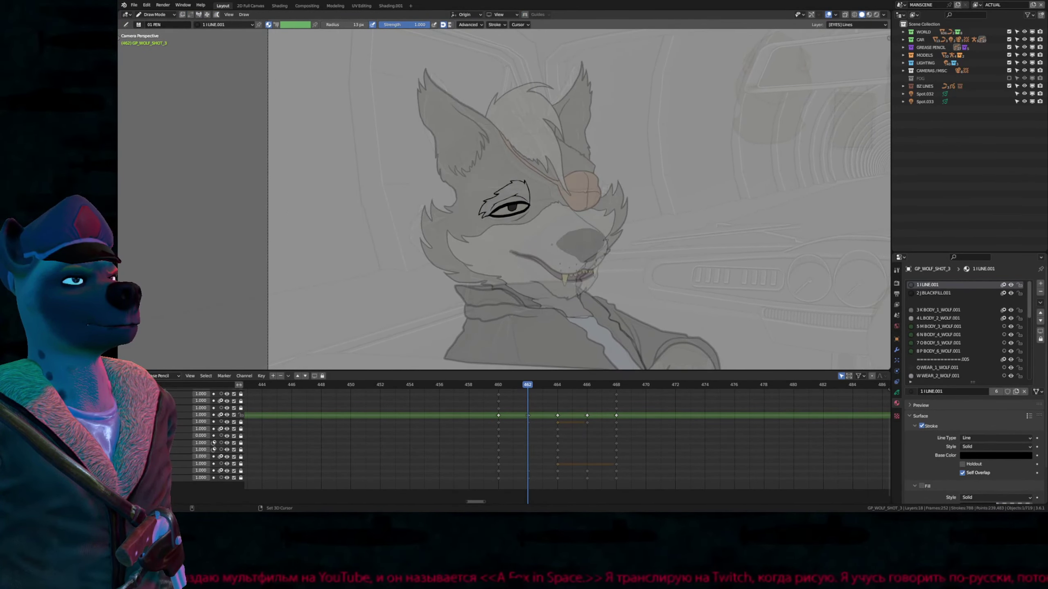
pyautogui.press('Right')
pyautogui.press('Right')
pyautogui.press('Right')
pyautogui.press('Right')
pyautogui.press('Right')
pyautogui.press('Right')
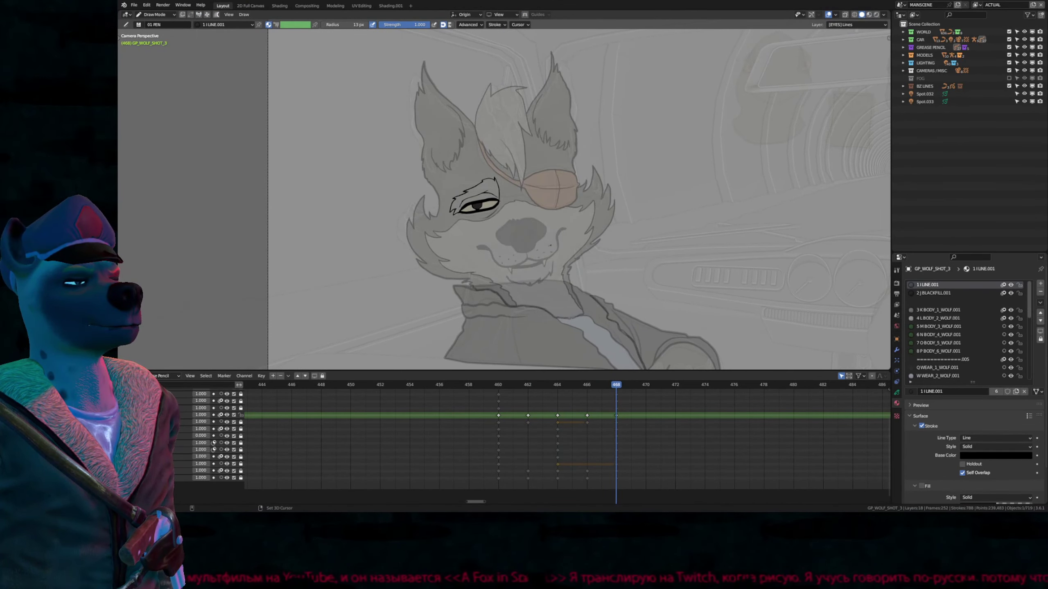
# Step: Flip through the [HEAD]Lines keyframes to compare the head drawing at frame 464 with its neighbours
pyautogui.hotkey('shift', '2')
pyautogui.press('Down')
pyautogui.press('Down')
pyautogui.press('Up')
pyautogui.press('Up')
pyautogui.press('Down')
pyautogui.press('Down')
pyautogui.press('Up')
pyautogui.press('Up')
pyautogui.press('Down')
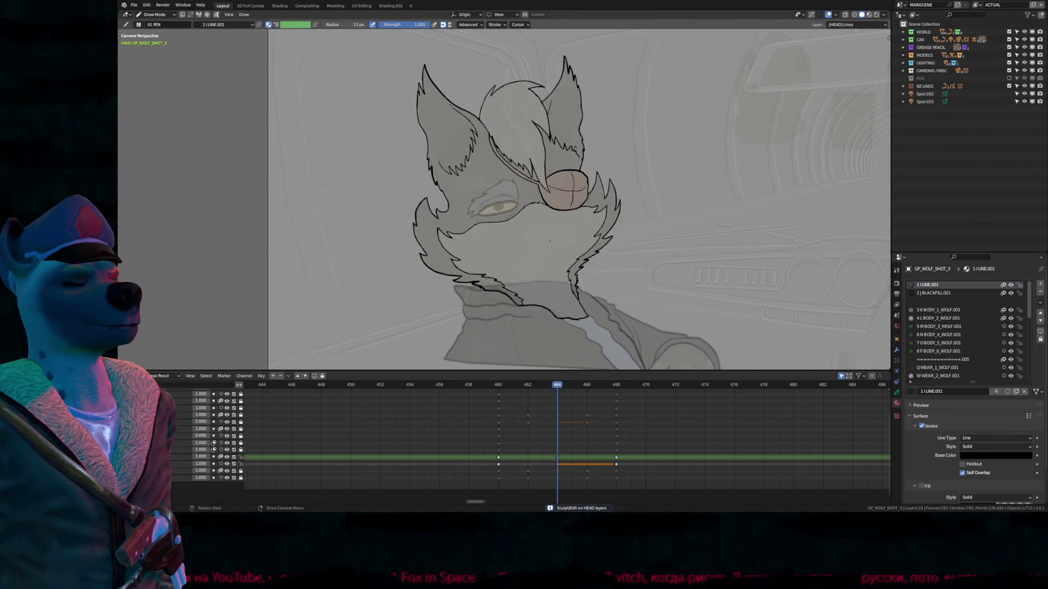
# Step: Copy the nose strokes from frame 468 of the [MOUTH]Lines layer and paste them at frame 464
pyautogui.hotkey('shift', '3')
pyautogui.moveTo(550, 241)
pyautogui.keyDown('ctrl'); pyautogui.mouseDown(button='middle')
pyautogui.moveTo(576, 225)
pyautogui.moveTo(574, 183)
pyautogui.moveTo(577, 196)
pyautogui.mouseUp(button='middle'); pyautogui.keyUp('ctrl')
pyautogui.press('Down')
pyautogui.press('Up')
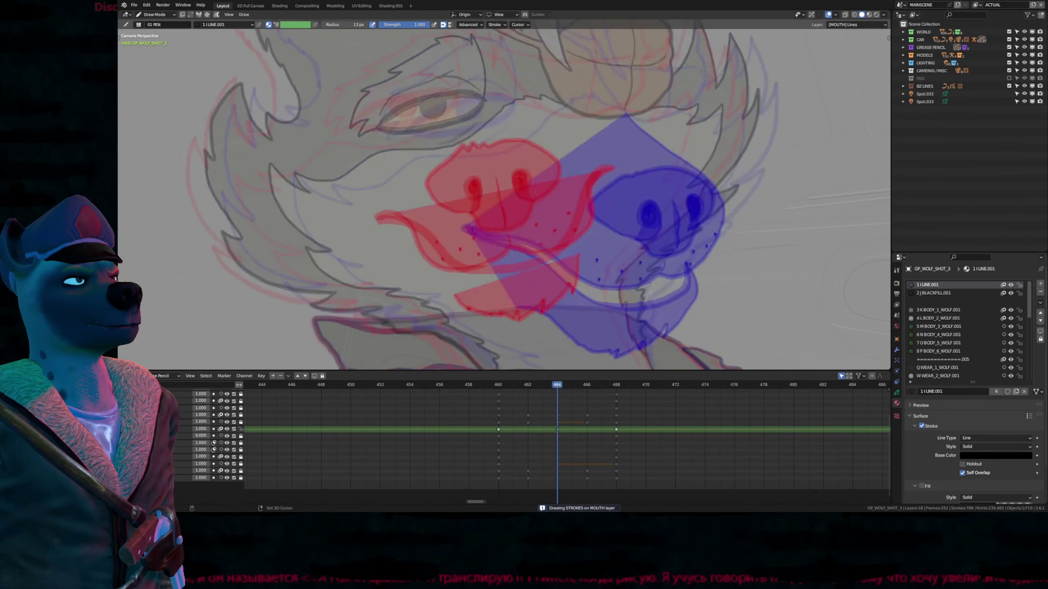
pyautogui.press('Up')
pyautogui.press('Tab')
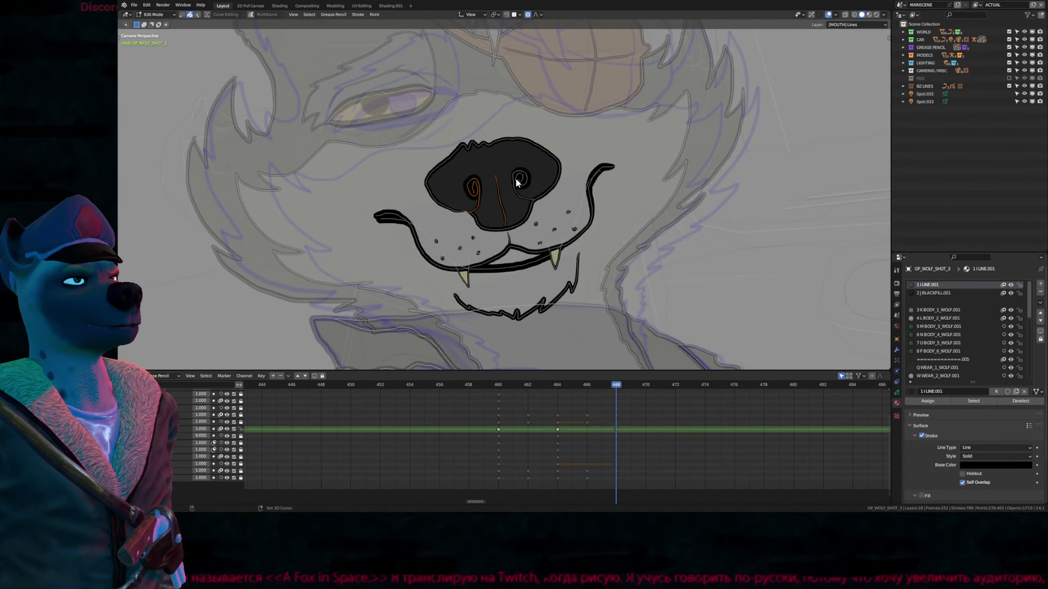
pyautogui.hotkey('ctrl', 'c')
pyautogui.press('Down')
pyautogui.hotkey('ctrl', 'v')
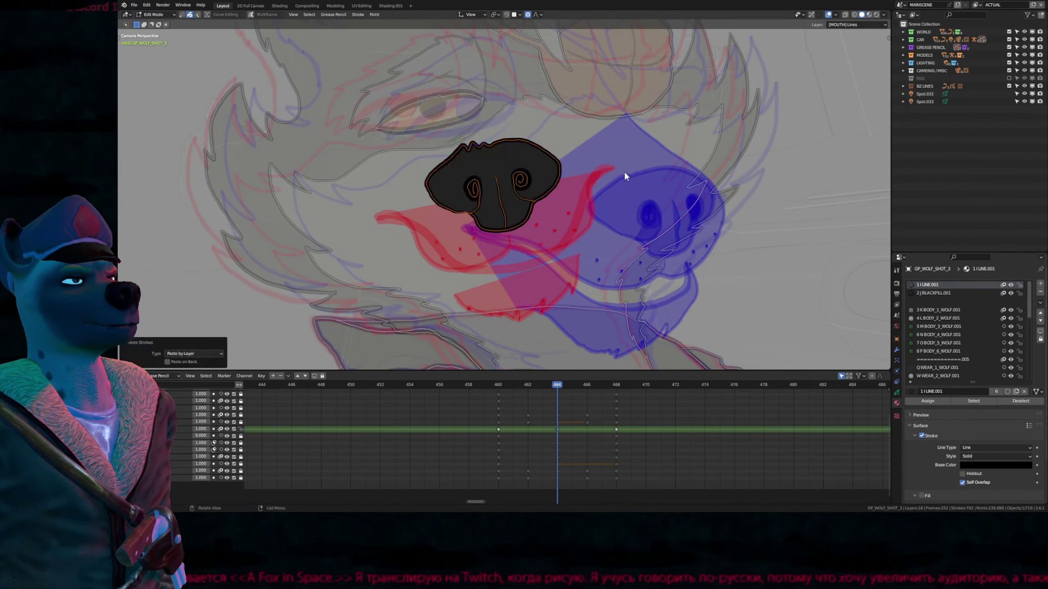
# Step: Place the pasted nose over the blue onion-skin nose and assign it the I LINE.001 material
pyautogui.press('g')
pyautogui.click(794, 199)
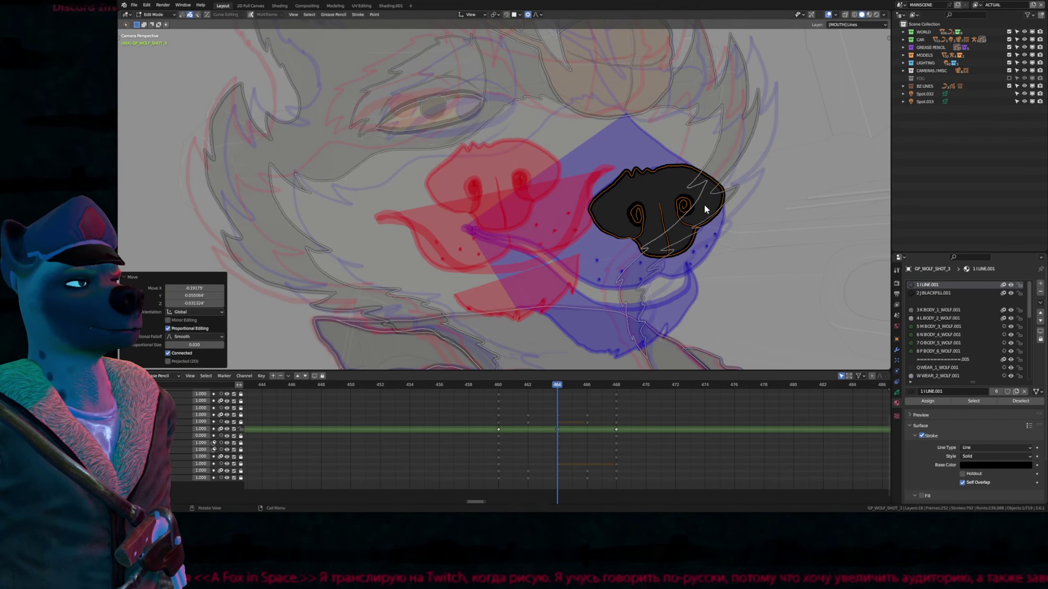
pyautogui.press('u')
pyautogui.click(707, 204)
pyautogui.press('Tab')
pyautogui.press('f')
pyautogui.click(772, 206)
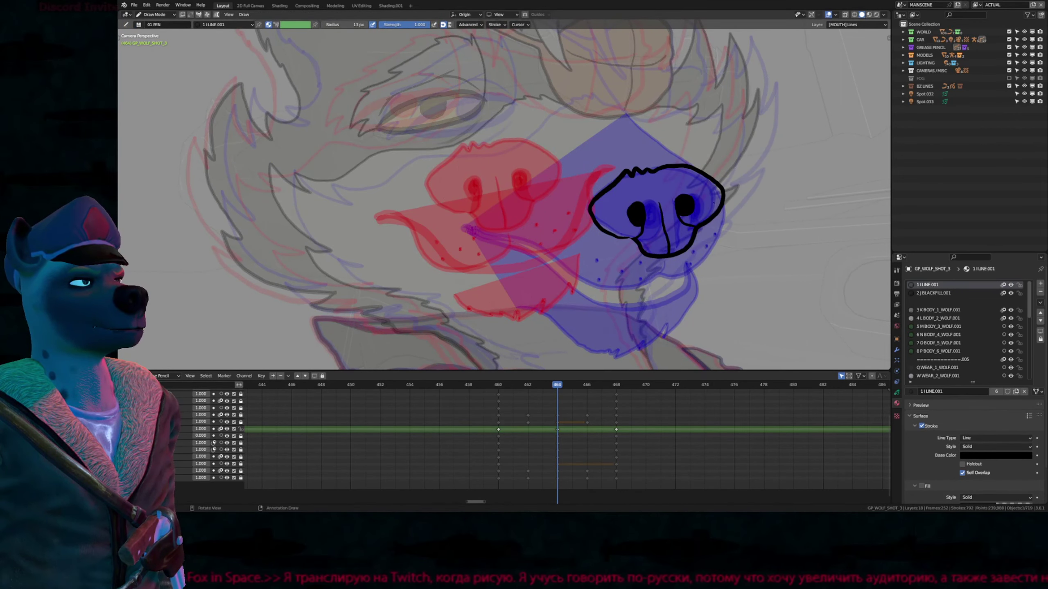
pyautogui.press('Tab')
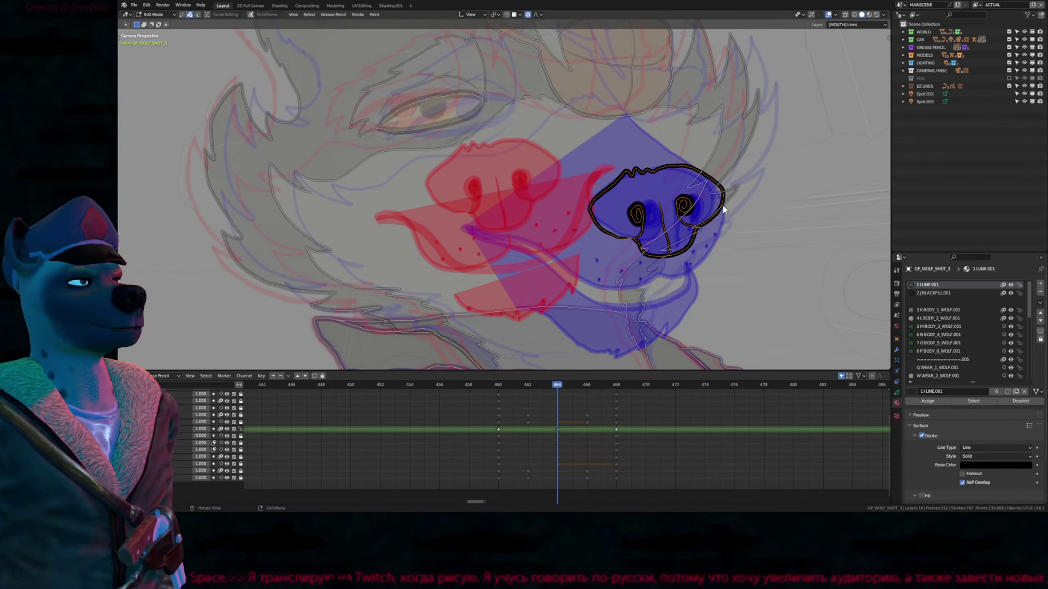
pyautogui.press('g')
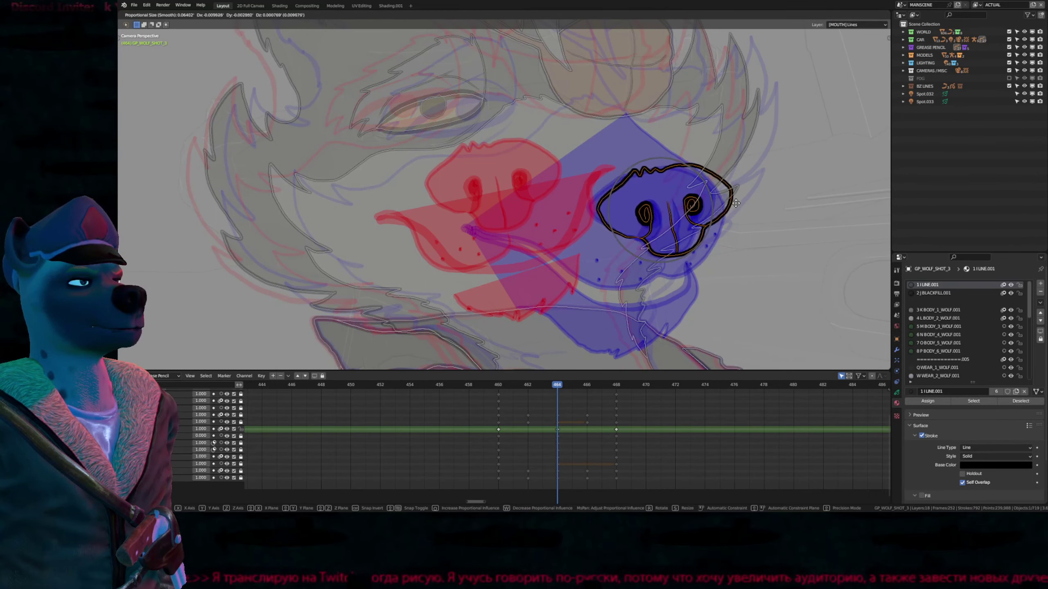
pyautogui.click(698, 210)
# Step: Reshape the nose's nostrils, side edge and bumpy upper edge to follow the blue onion-skin nose
pyautogui.press('Tab')
pyautogui.press('f')
pyautogui.click(668, 222)
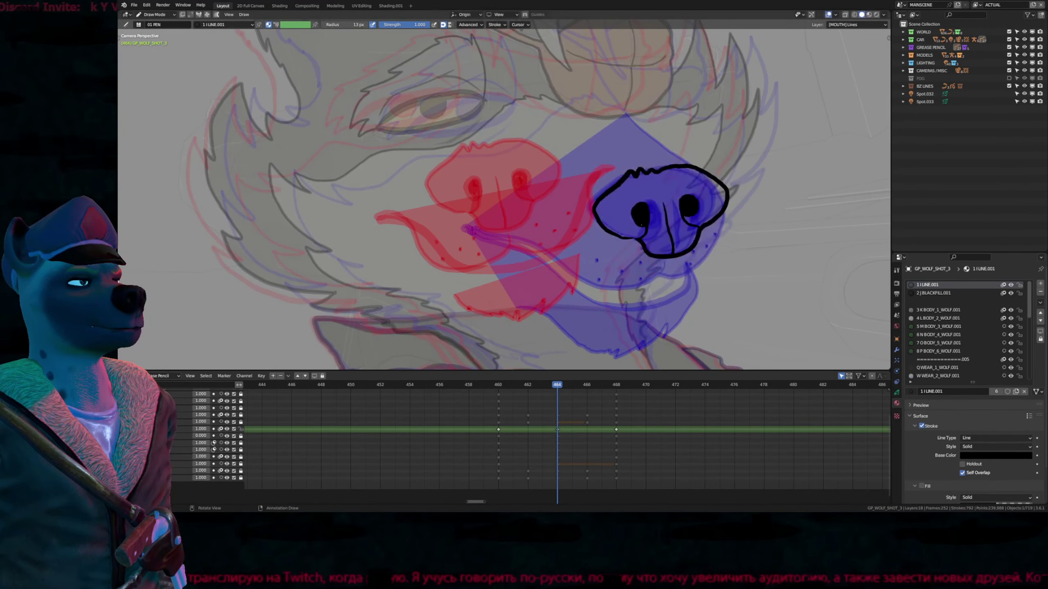
pyautogui.keyDown('shift'); pyautogui.moveTo(646, 215); pyautogui.dragTo(677, 215); pyautogui.keyUp('shift')
pyautogui.press('f')
pyautogui.click(710, 209)
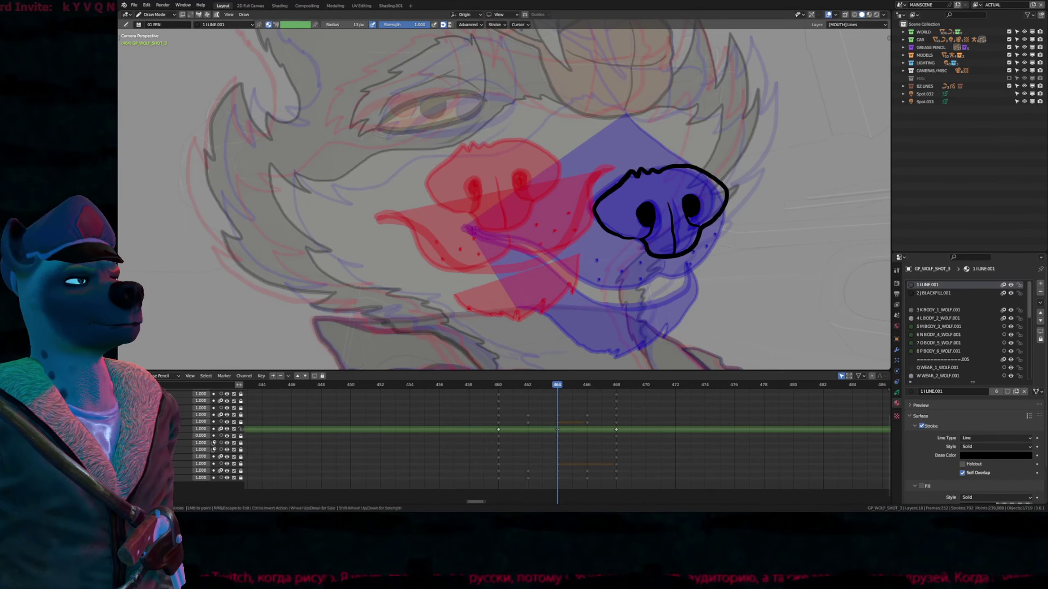
pyautogui.press('f')
pyautogui.click(728, 205)
pyautogui.moveTo(728, 205)
pyautogui.keyDown('shift'); pyautogui.mouseDown()
pyautogui.moveTo(723, 194)
pyautogui.moveTo(726, 210)
pyautogui.mouseUp(); pyautogui.keyUp('shift')
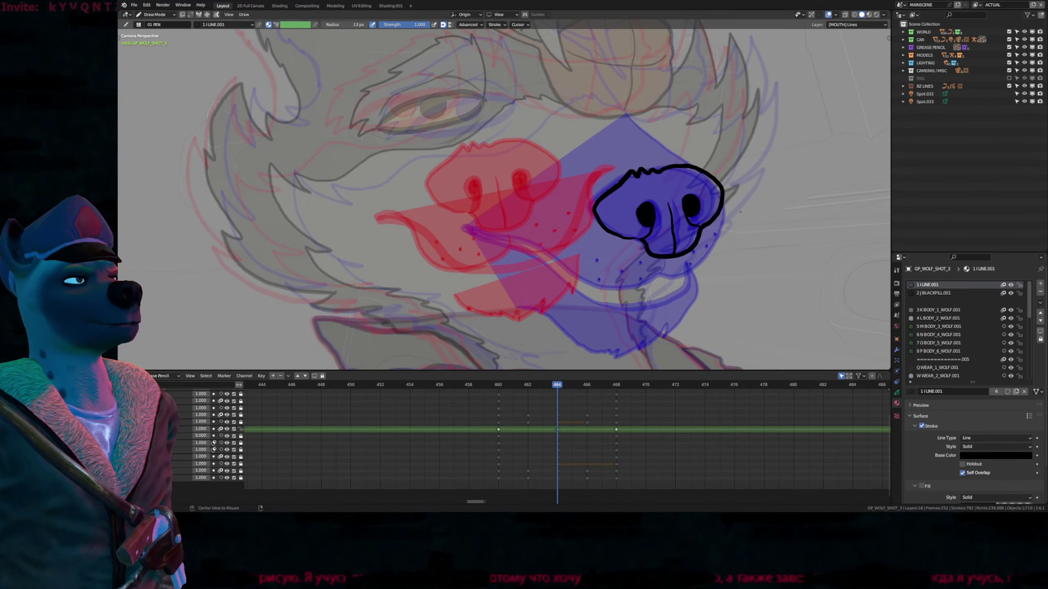
pyautogui.keyDown('shift'); pyautogui.moveTo(738, 169); pyautogui.dragTo(701, 176); pyautogui.keyUp('shift')
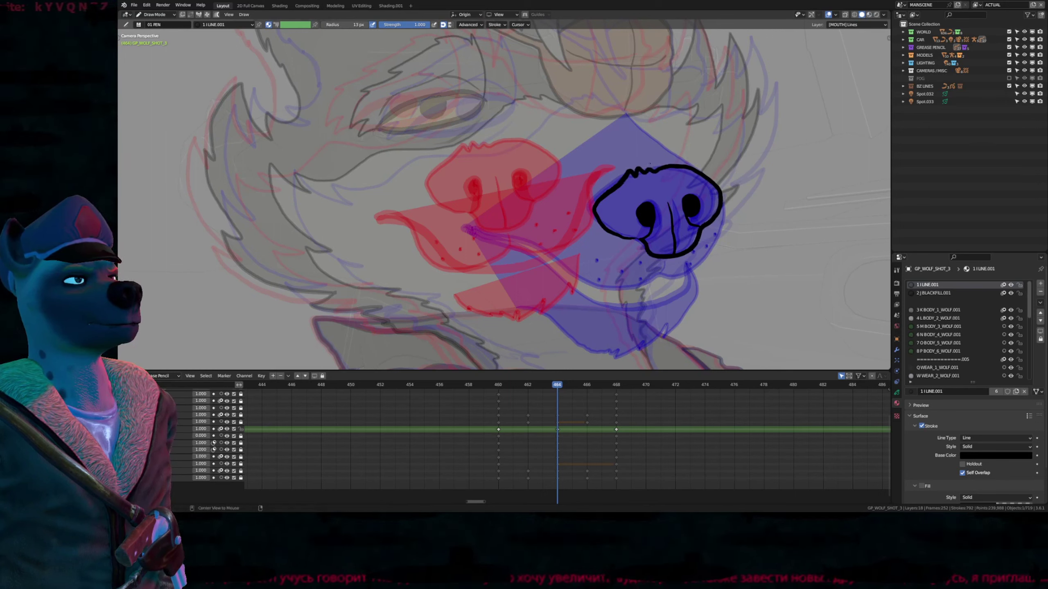
pyautogui.press('f')
pyautogui.click(638, 156)
pyautogui.moveTo(639, 169)
pyautogui.keyDown('shift'); pyautogui.mouseDown()
pyautogui.moveTo(594, 209)
pyautogui.moveTo(647, 171)
pyautogui.mouseUp(); pyautogui.keyUp('shift')
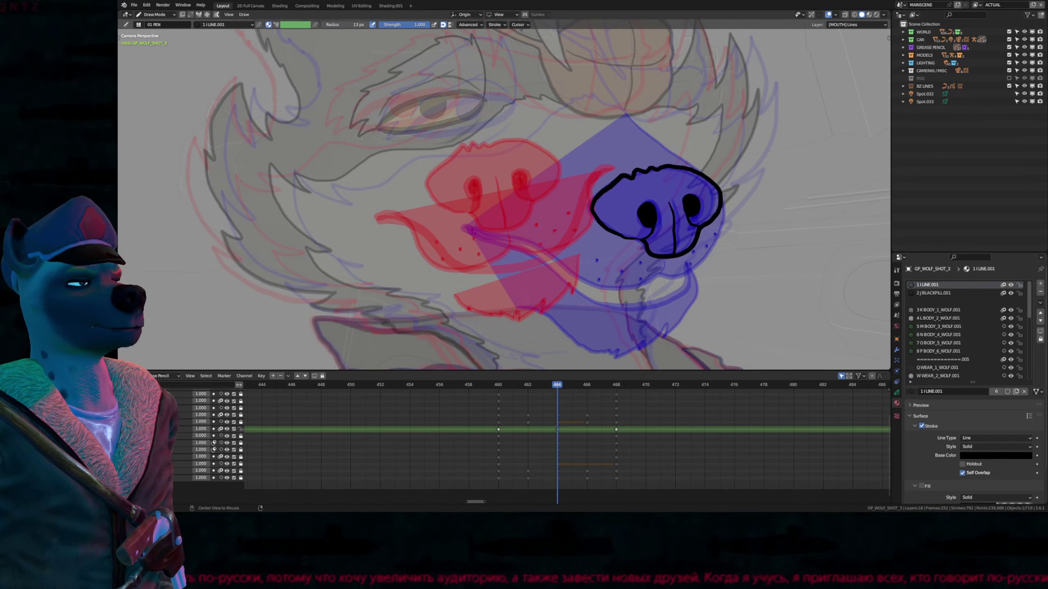
# Step: Assign the J BLACKFILL.001 material to the reshaped nose outline
pyautogui.press('Tab')
pyautogui.press('u')
pyautogui.click(716, 193)
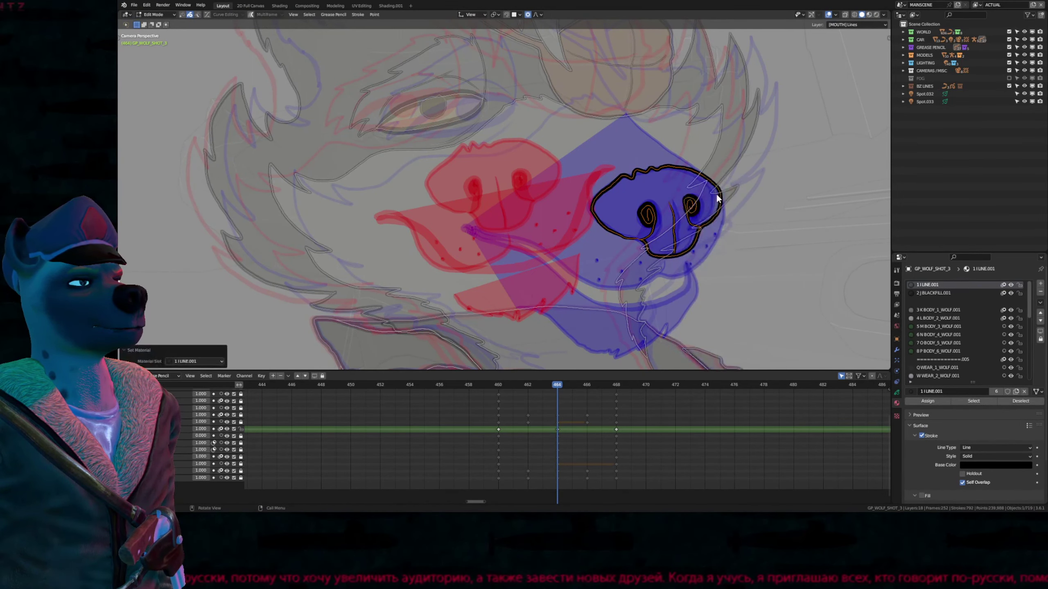
pyautogui.click(721, 194)
pyautogui.hotkey('shift', 'u')
pyautogui.press('u')
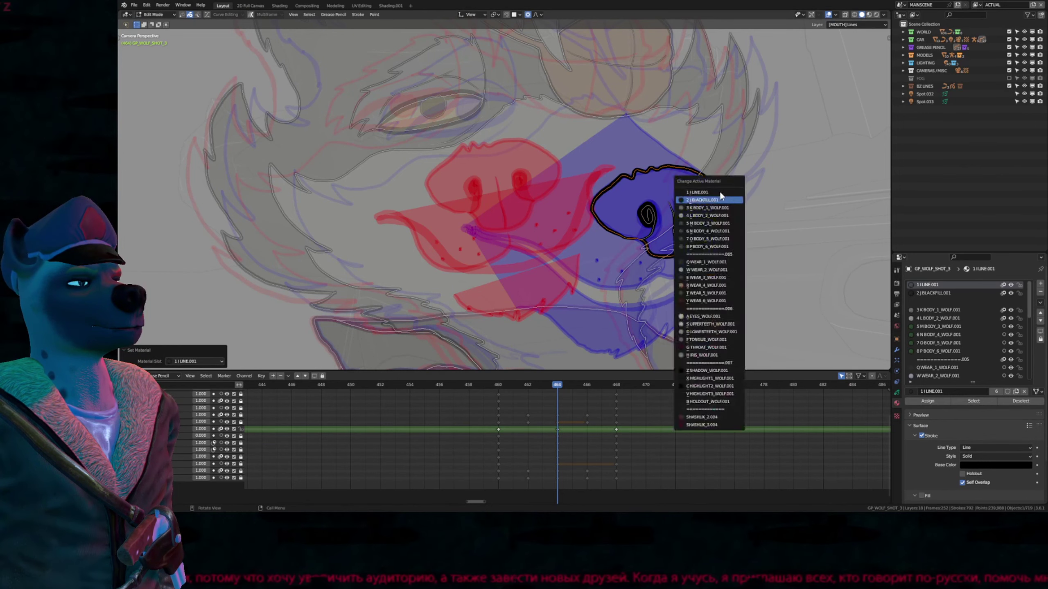
pyautogui.press('j')
# Step: Move the filled nose midway between the two neighbouring noses, hiding the other layers to align it with the 3D head
pyautogui.press('g')
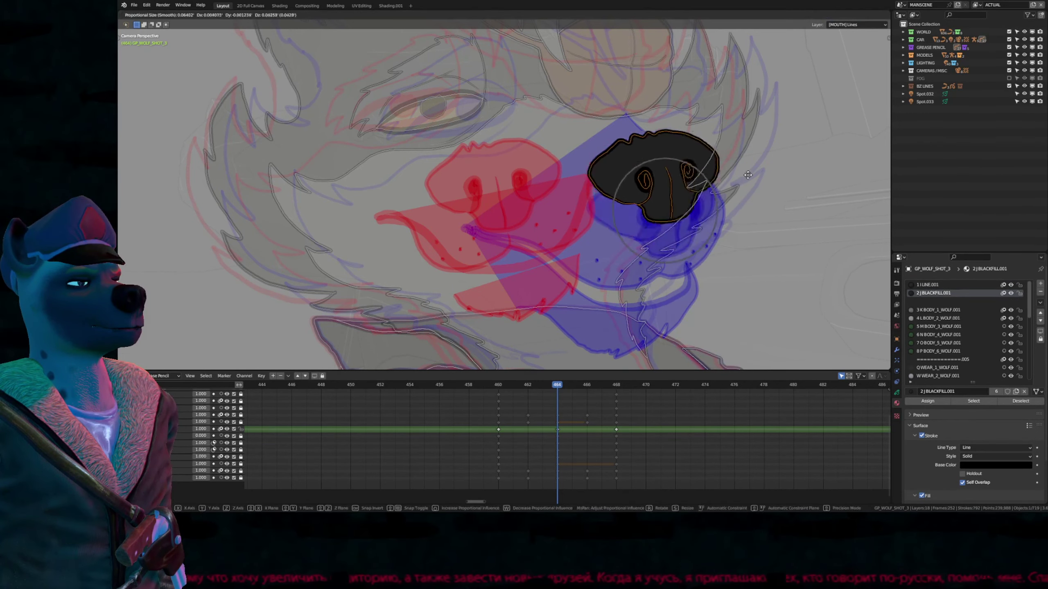
pyautogui.click(763, 136)
pyautogui.press('g')
pyautogui.click(779, 193)
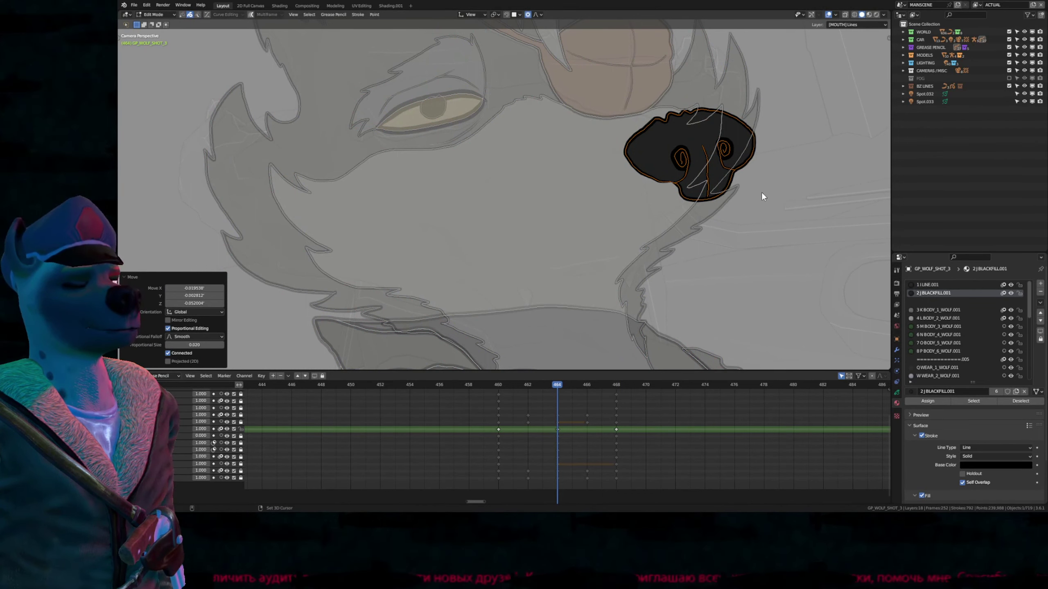
pyautogui.hotkey('shift', 'h')
pyautogui.press('g')
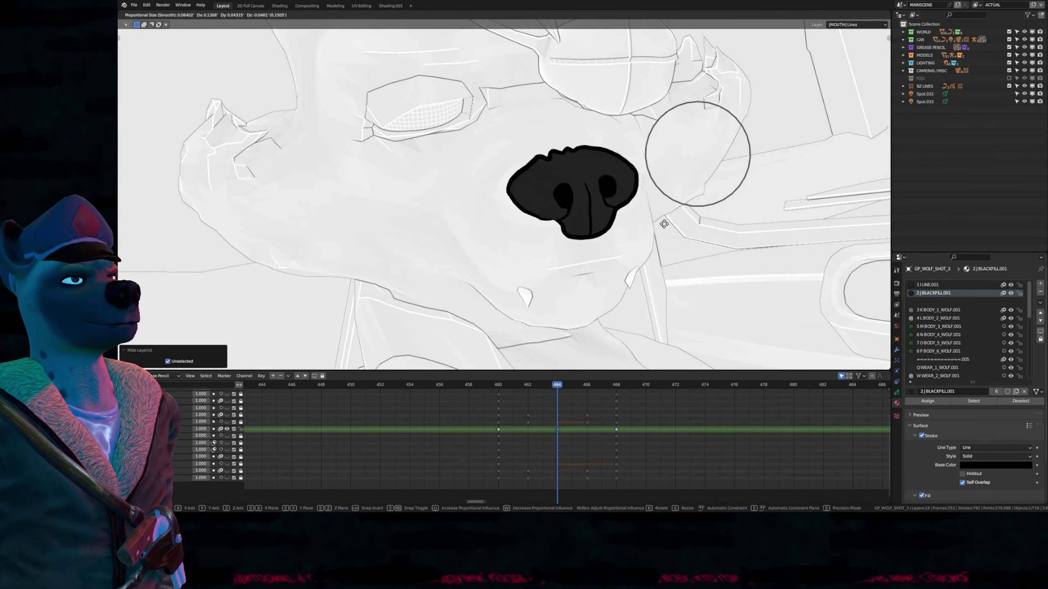
pyautogui.click(664, 221)
pyautogui.press('Tab')
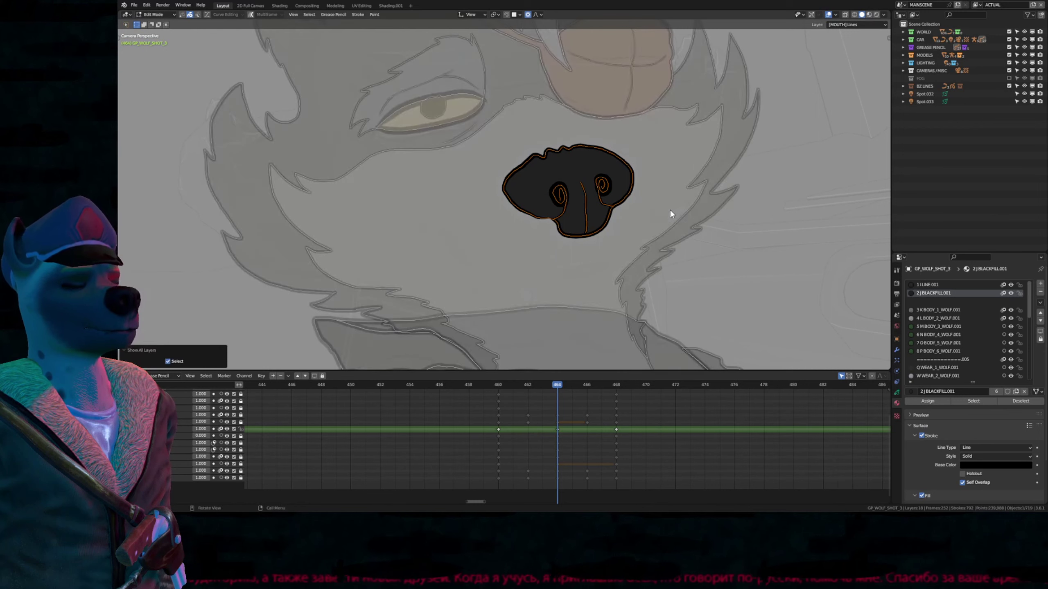
pyautogui.moveTo(668, 232)
pyautogui.keyDown('shift'); pyautogui.mouseDown(button='middle')
pyautogui.moveTo(618, 234)
pyautogui.moveTo(621, 215)
pyautogui.mouseUp(button='middle'); pyautogui.keyUp('shift')
pyautogui.moveTo(682, 177); pyautogui.dragTo(682, 177)
pyautogui.hotkey('shift', 'alt', 'z')
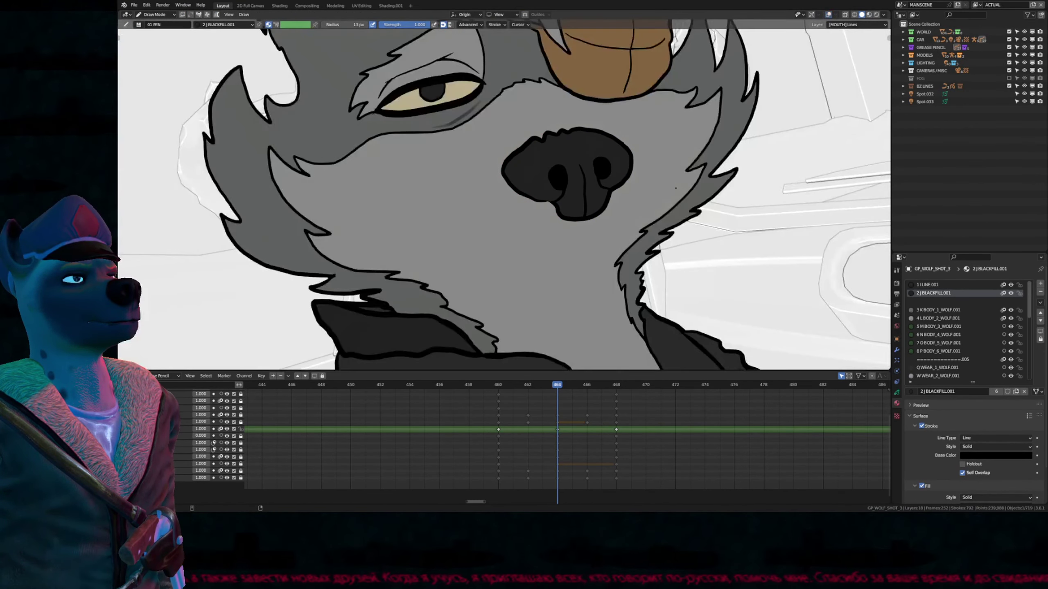
pyautogui.hotkey('shift', 'alt', 'z')
# Step: Draw the muzzle and upper lip line below the nose with the L BODY_2_WOLF.001 material, following the onion skins
pyautogui.press('1')
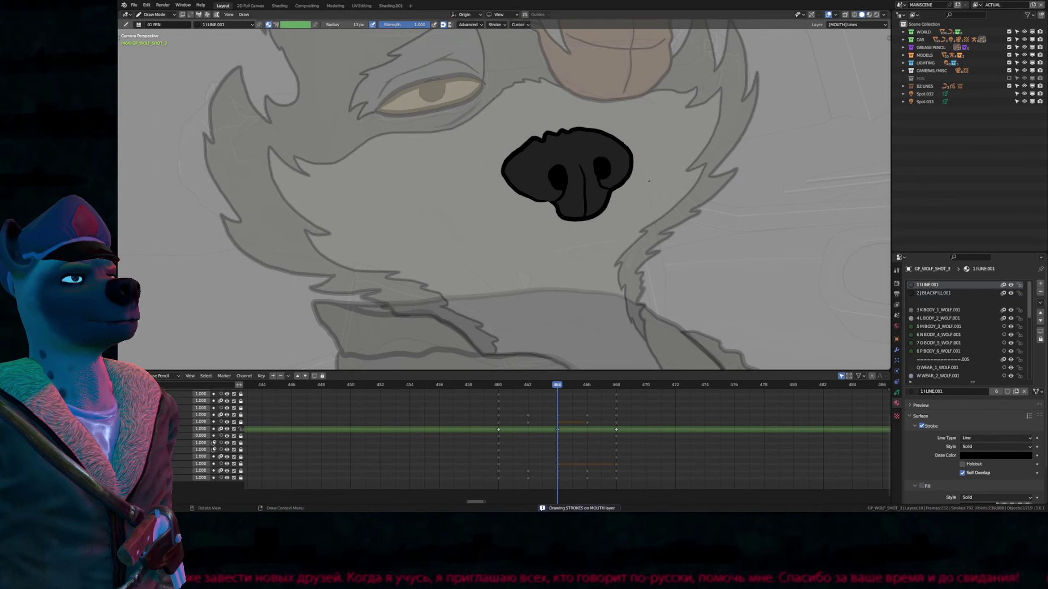
pyautogui.press('u')
pyautogui.press('l')
pyautogui.hotkey('shift', 'o')
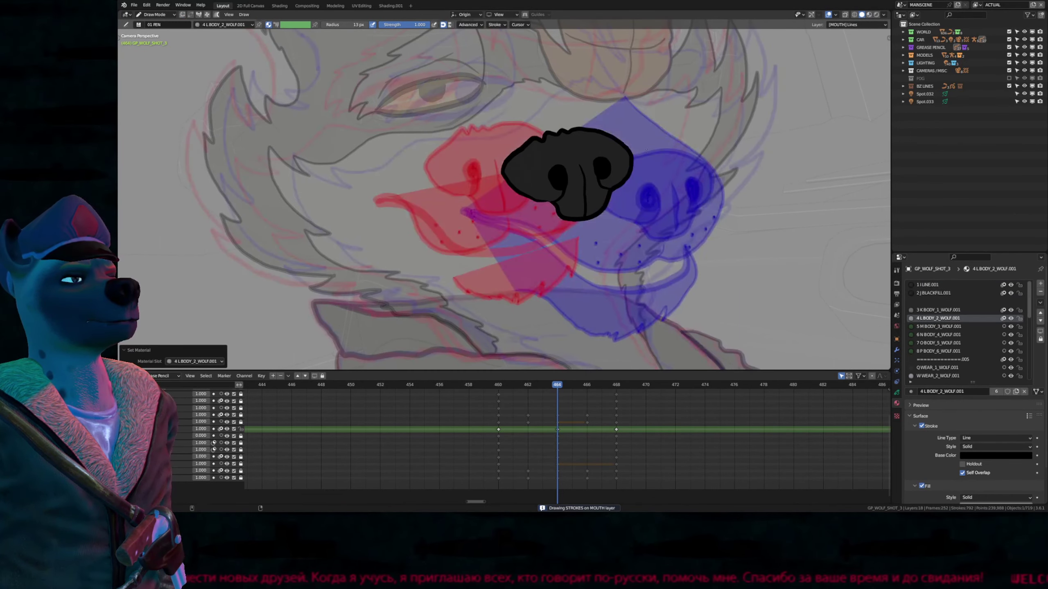
pyautogui.moveTo(659, 188)
pyautogui.mouseDown()
pyautogui.moveTo(655, 229)
pyautogui.moveTo(595, 253)
pyautogui.moveTo(497, 243)
pyautogui.moveTo(415, 201)
pyautogui.mouseUp()
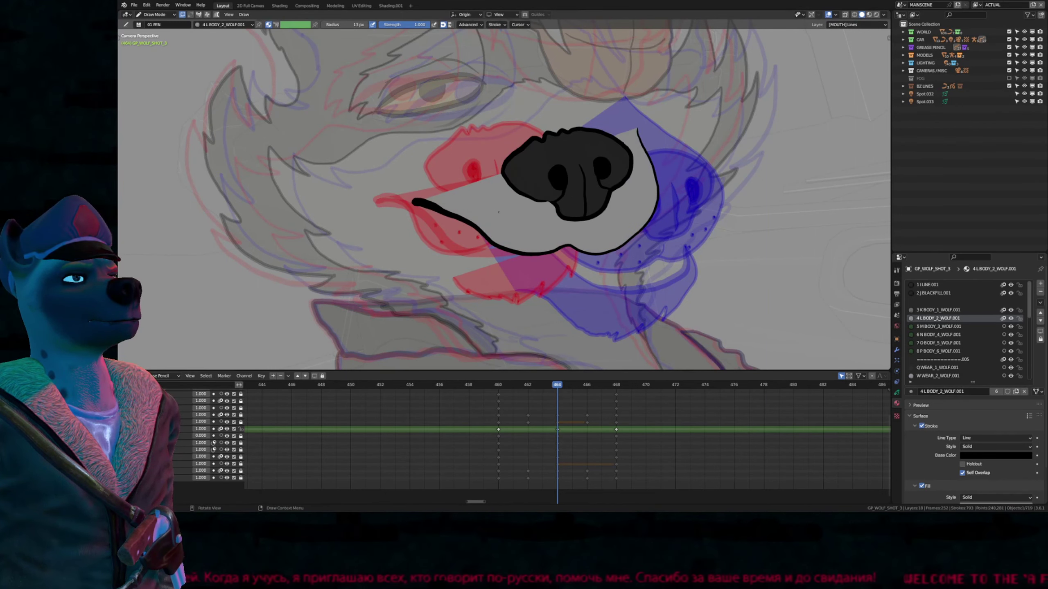
# Step: Flip through the mouth keyframes without onion skins to compare the new lip line with the neighbouring drawings
pyautogui.press('Down')
pyautogui.hotkey('shift', 'o')
pyautogui.press('Up')
pyautogui.press('Up')
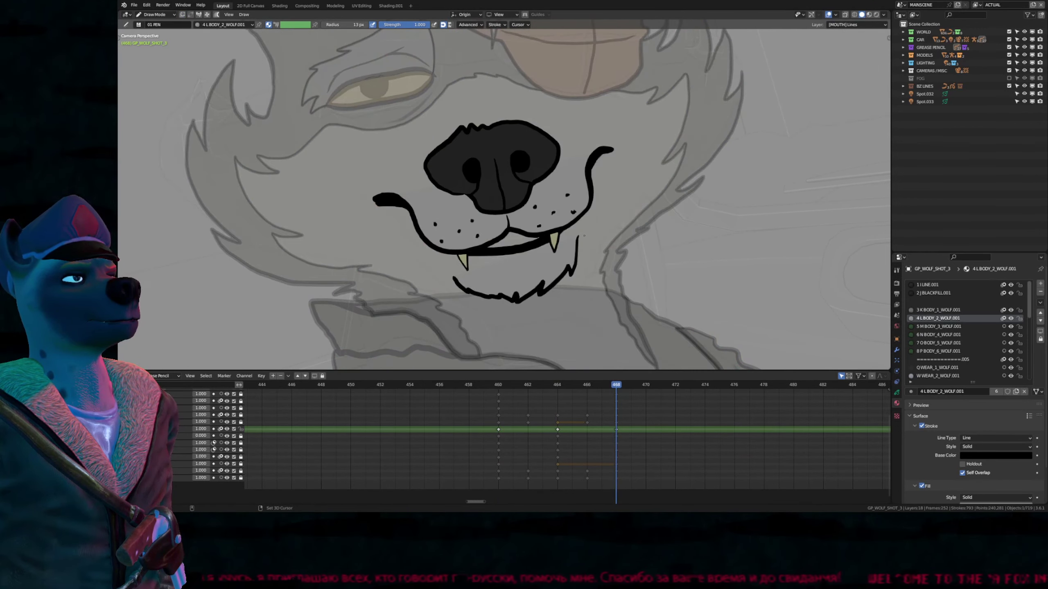
pyautogui.press('Down')
pyautogui.press('Down')
pyautogui.press('Up')
pyautogui.press('Up')
pyautogui.press('Down')
pyautogui.press('Down')
pyautogui.press('Up')
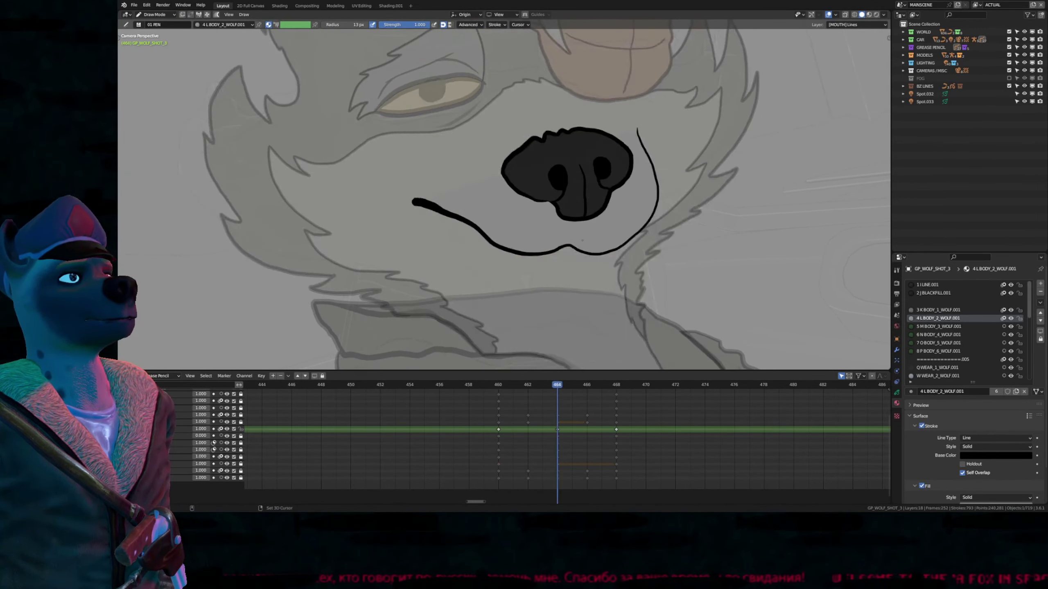
pyautogui.press('Up')
pyautogui.press('Down')
# Step: Tilt and shift the lip line's centre peak under the nose, and join it to the nose with an I LINE.001 stroke
pyautogui.keyDown('ctrl'); pyautogui.moveTo(615, 303); pyautogui.dragTo(551, 210, button='middle'); pyautogui.keyUp('ctrl')
pyautogui.press('Tab')
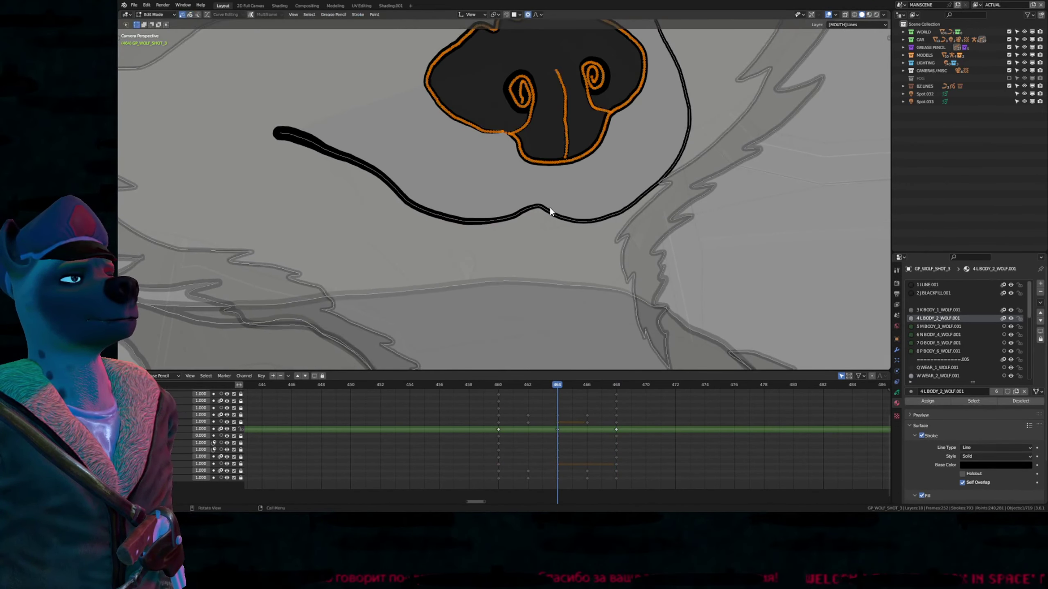
pyautogui.click(551, 207)
pyautogui.press('r')
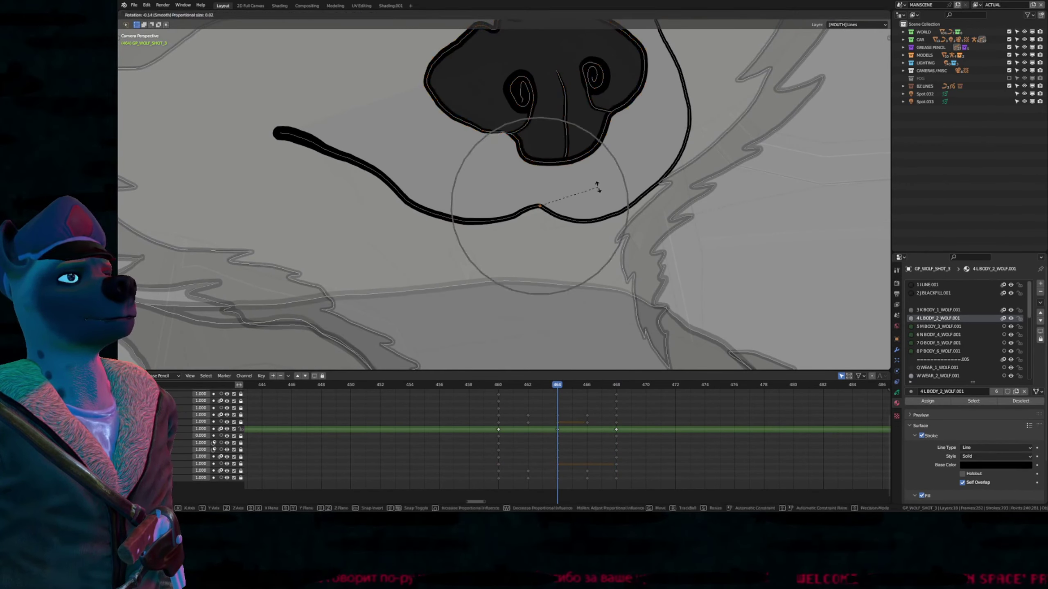
pyautogui.click(598, 179)
pyautogui.press('g')
pyautogui.scroll(-4, 613, 178)
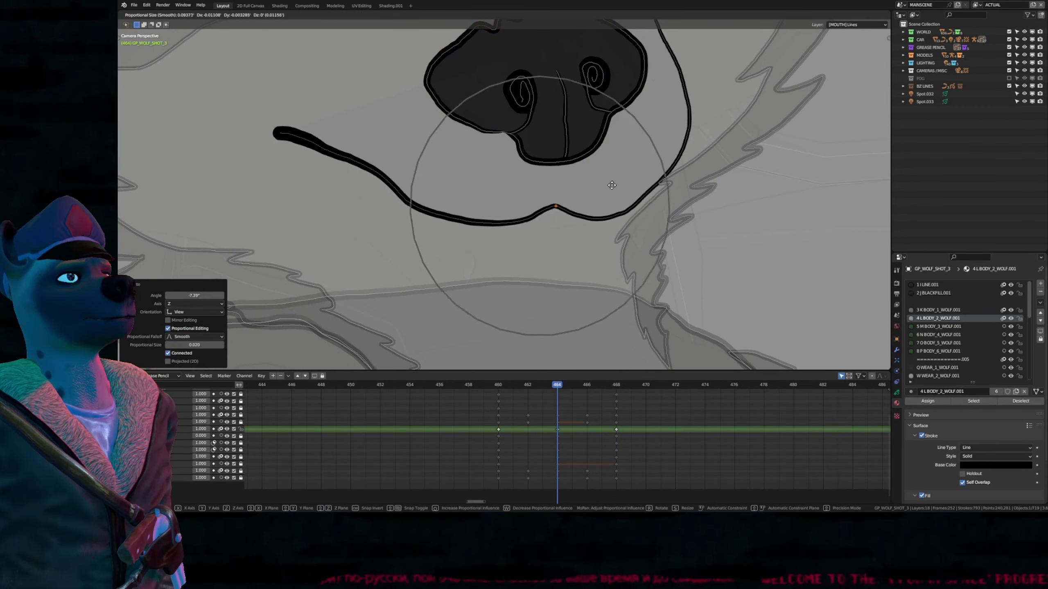
pyautogui.click(615, 185)
pyautogui.press('Tab')
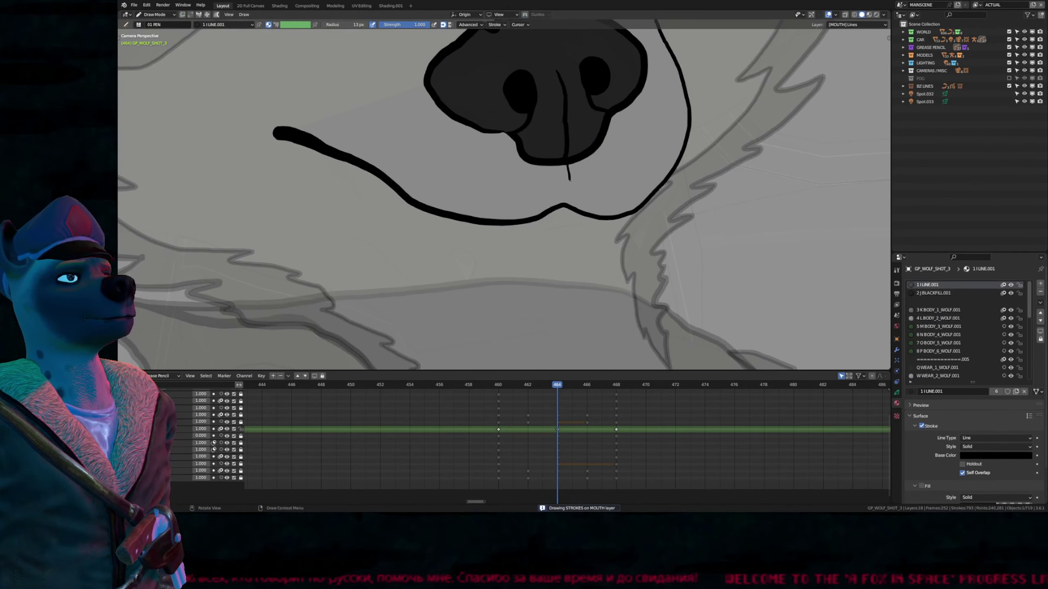
pyautogui.press('Up')
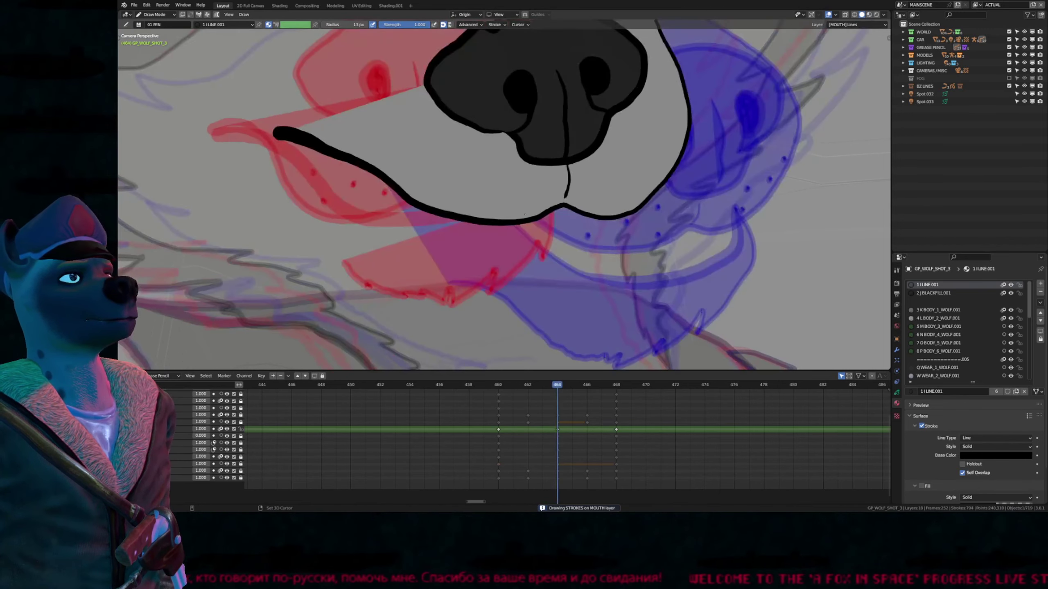
# Step: Select the whisker dots on both sides of the muzzle in the mouth drawing at frame 460 and copy them
pyautogui.press('Down')
pyautogui.press('Down')
pyautogui.press('Tab')
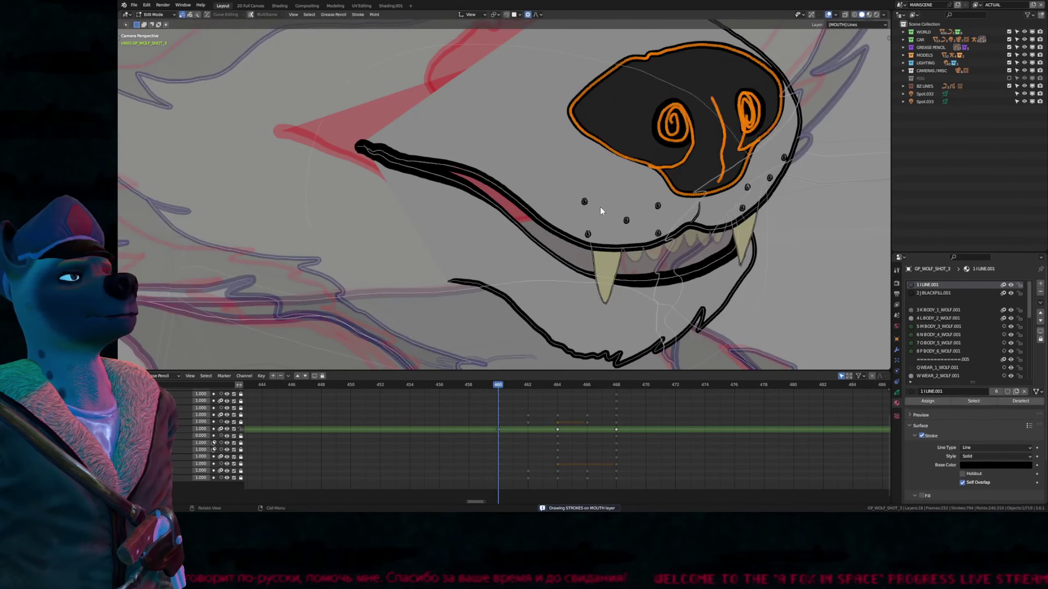
pyautogui.hotkey('alt', 'a')
pyautogui.keyDown('shift'); pyautogui.click(657, 206); pyautogui.keyUp('shift')
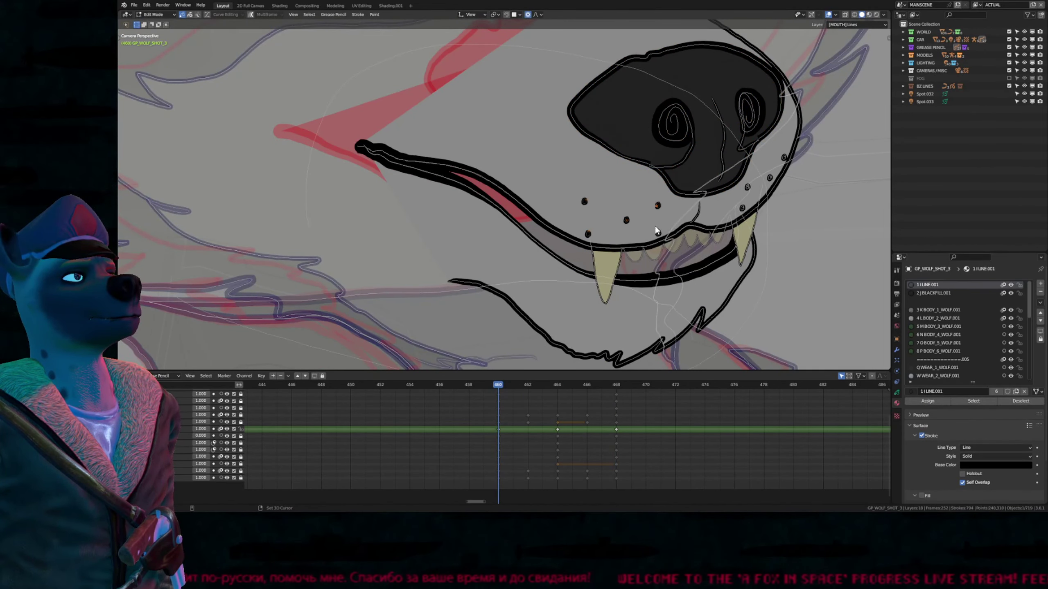
pyautogui.keyDown('shift'); pyautogui.click(658, 234); pyautogui.keyUp('shift')
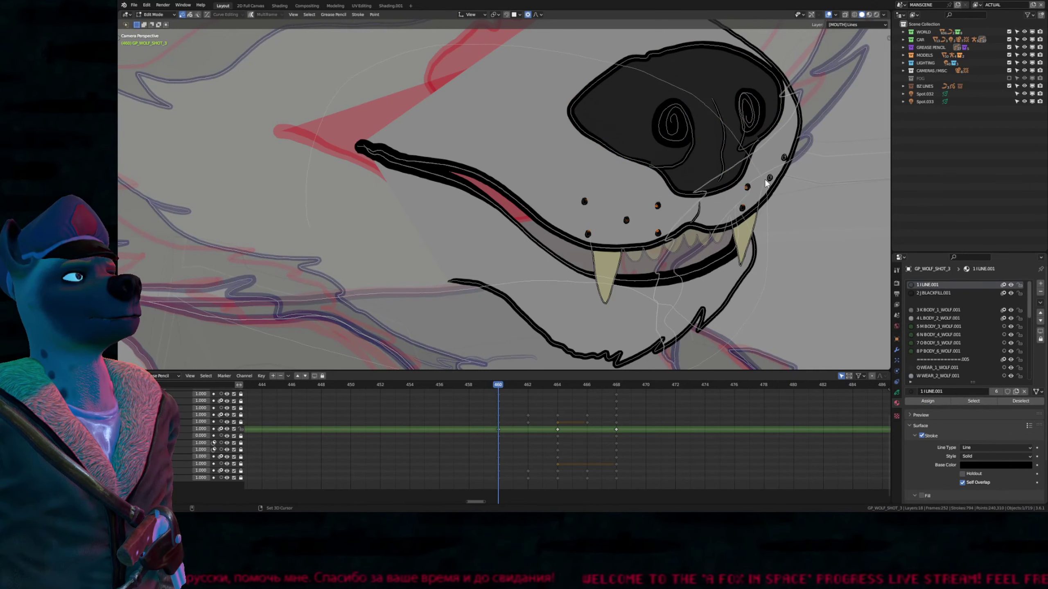
pyautogui.press('2')
pyautogui.press('g')
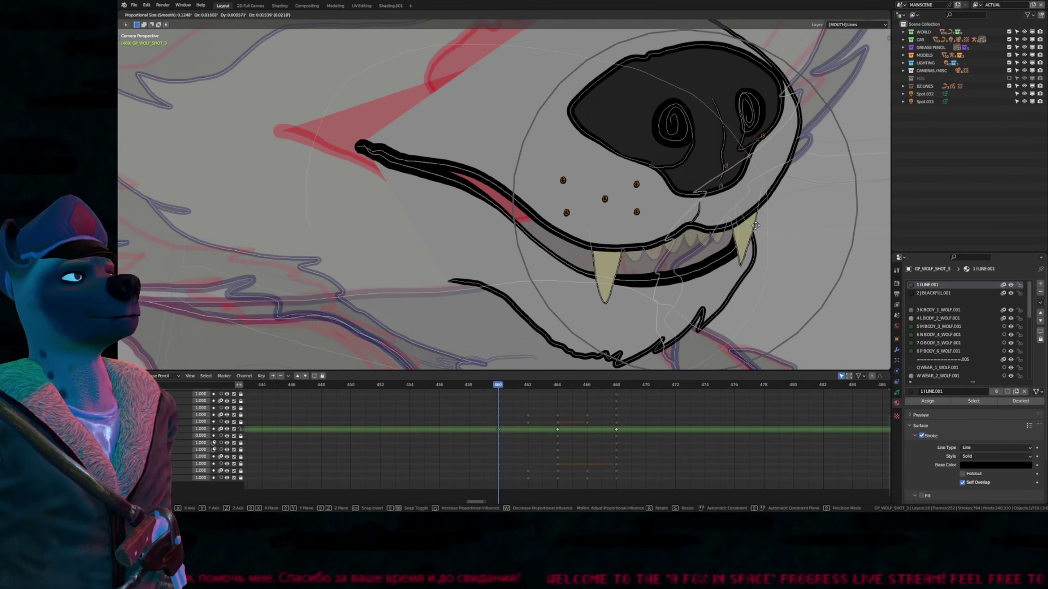
pyautogui.rightClick(758, 236)
pyautogui.press('Down')
pyautogui.hotkey('ctrl', 'c')
# Step: Paste the whisker dots into the mouth drawing at frame 464 and place them on the muzzle below the nose
pyautogui.press('Up')
pyautogui.press('Up')
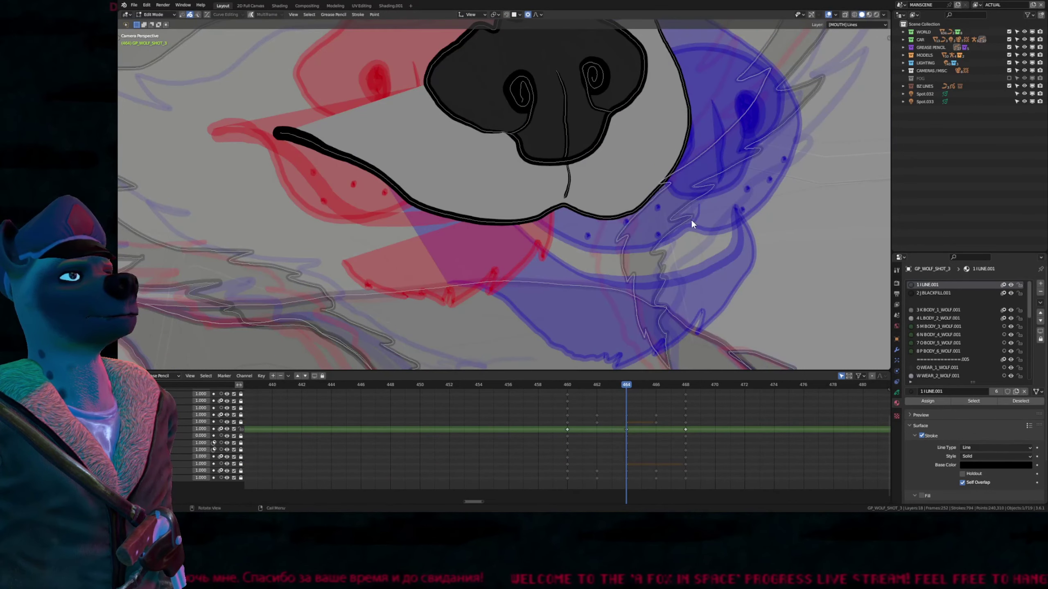
pyautogui.hotkey('ctrl', 'v')
pyautogui.press('g')
pyautogui.click(546, 185)
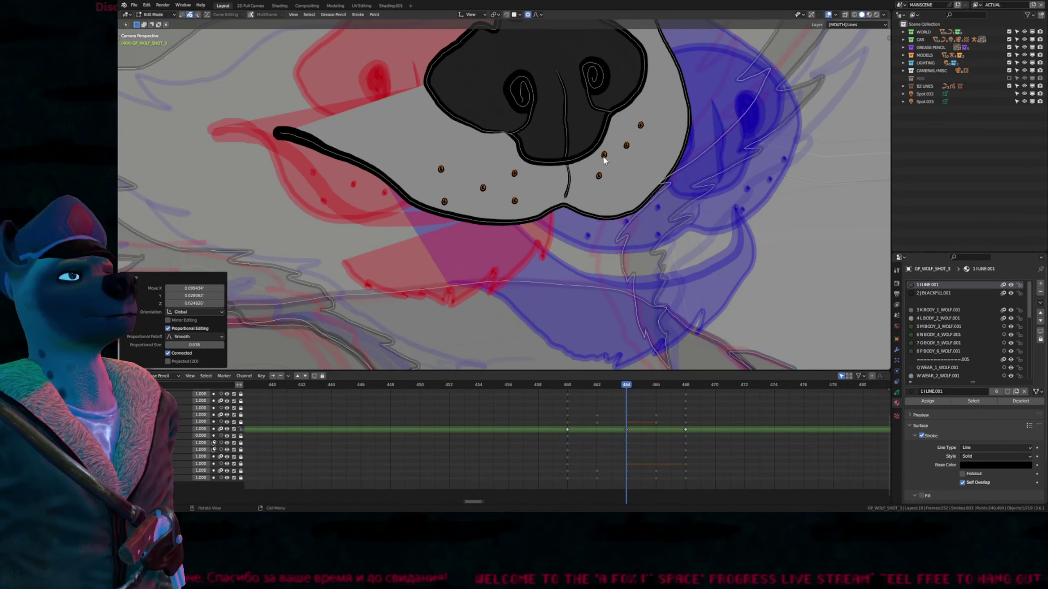
# Step: Delete the pasted whisker dots on the muzzle's far side and compare the dots with the neighbouring keyframes
pyautogui.press('Delete')
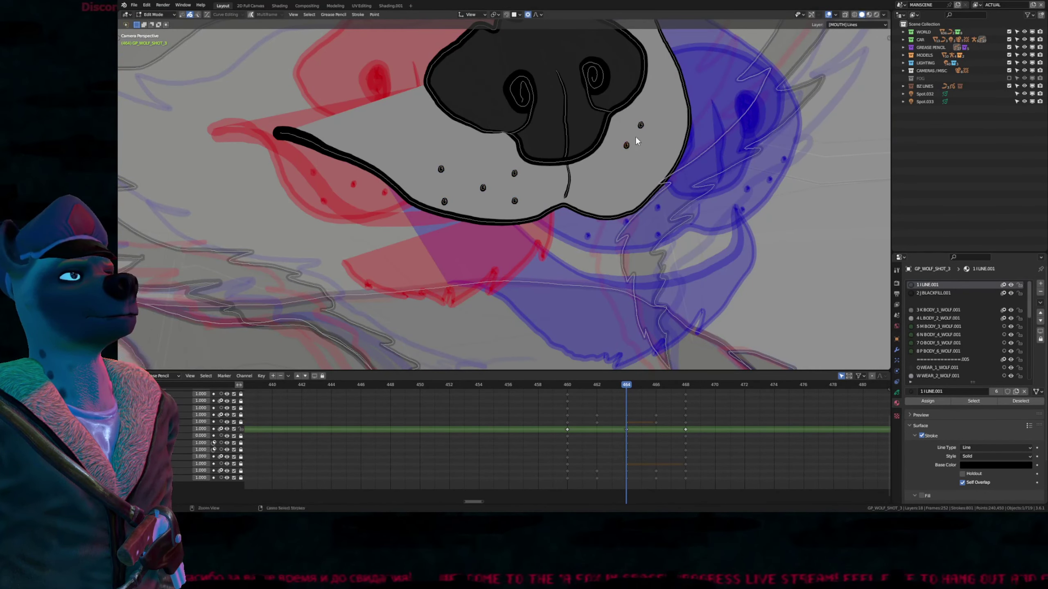
pyautogui.press('Down')
pyautogui.press('Up')
pyautogui.press('Up')
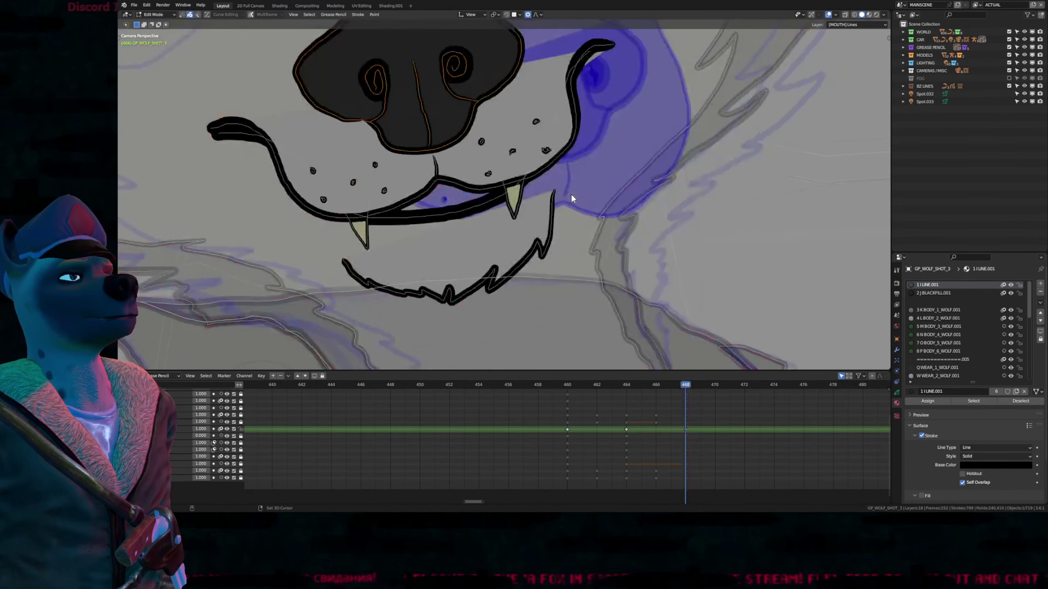
pyautogui.press('Down')
# Step: Nudge the individual whisker dots on the muzzle's near side to fit between the positions in the neighbouring drawings
pyautogui.click(483, 188)
pyautogui.press('g')
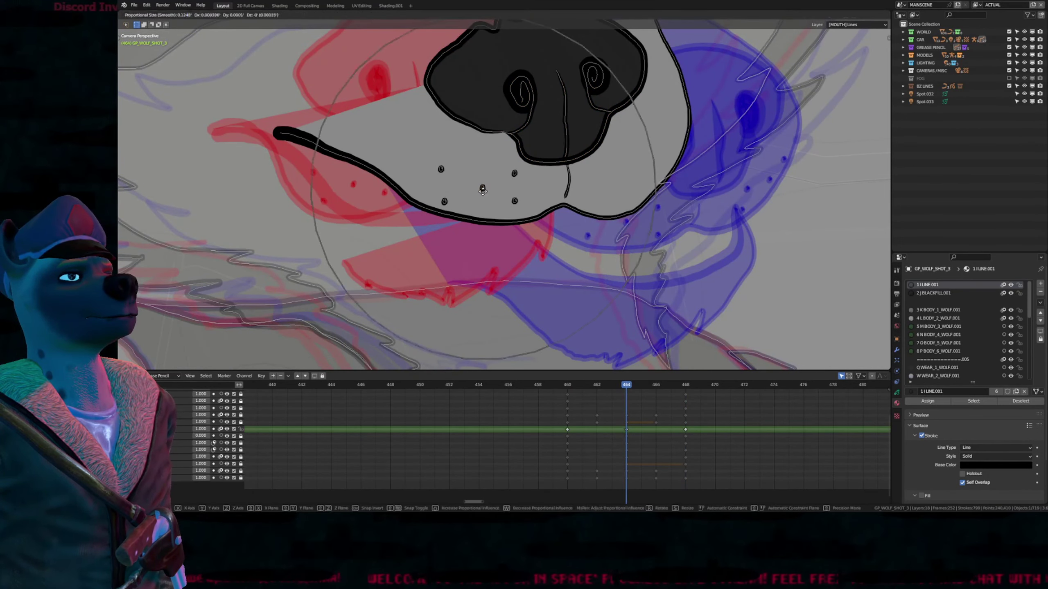
pyautogui.click(481, 190)
pyautogui.click(509, 175)
pyautogui.press('g')
pyautogui.click(504, 178)
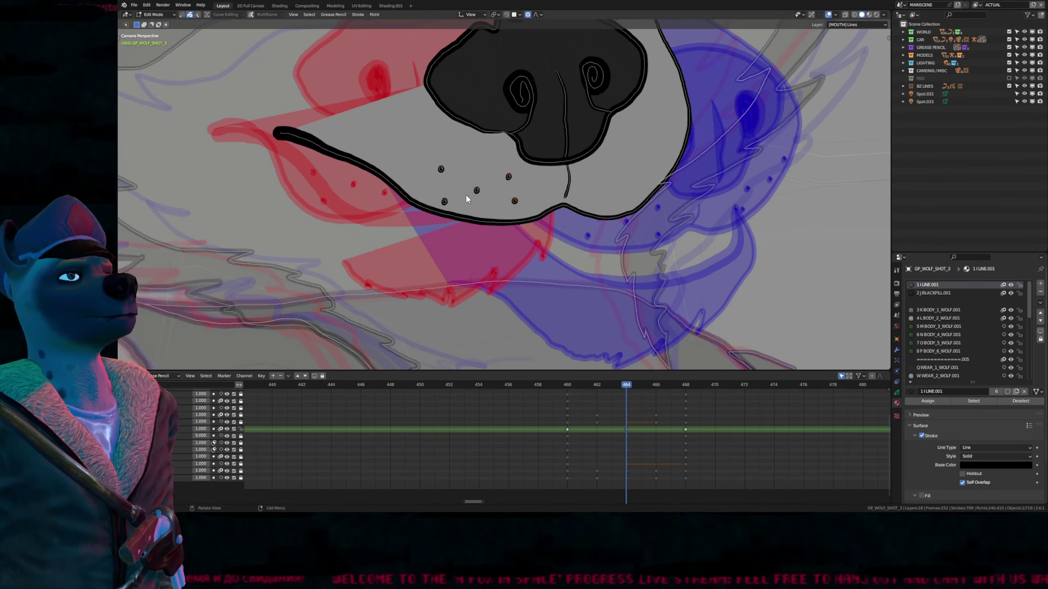
pyautogui.click(444, 202)
pyautogui.press('g')
pyautogui.click(444, 182)
pyautogui.press('g')
pyautogui.click(445, 184)
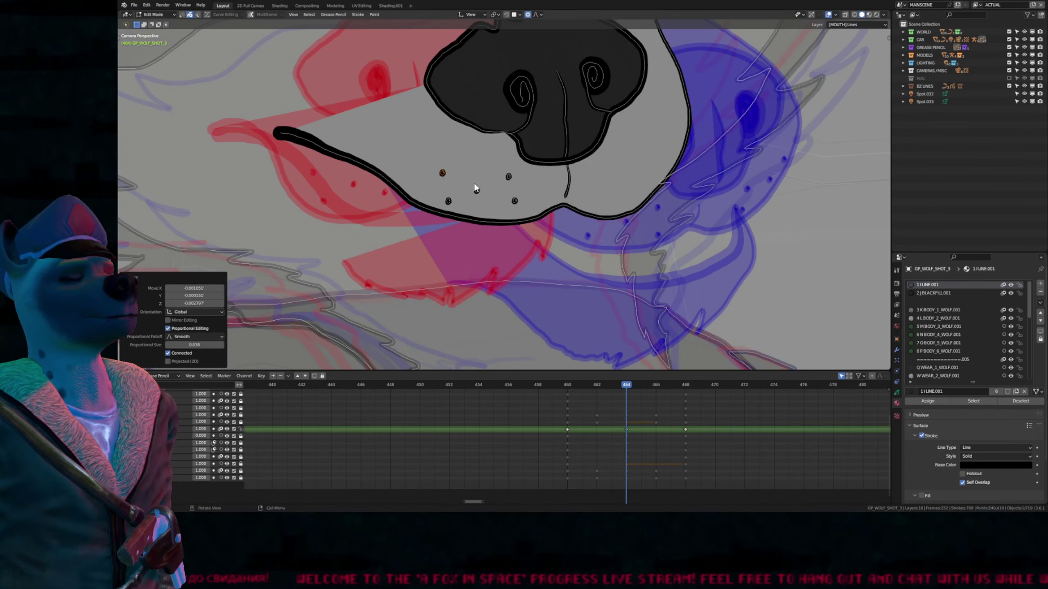
# Step: Duplicate one near-side whisker dot onto the muzzle's far side and scale the copy to 0.738
pyautogui.click(514, 201)
pyautogui.hotkey('shift', 'd')
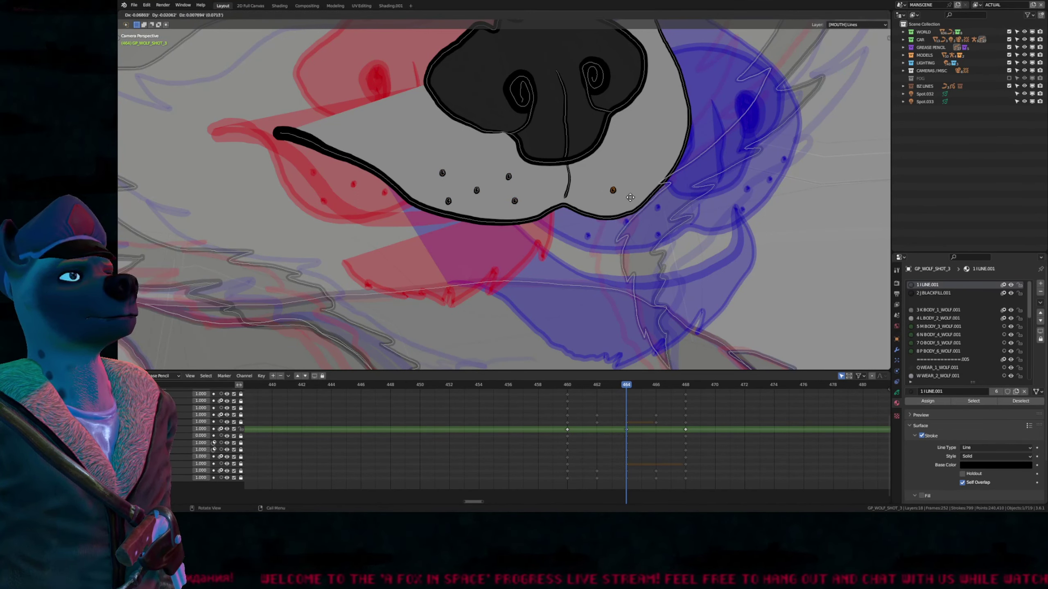
pyautogui.click(623, 197)
pyautogui.hotkey('alt', 's')
pyautogui.rightClick(680, 189)
pyautogui.press('s')
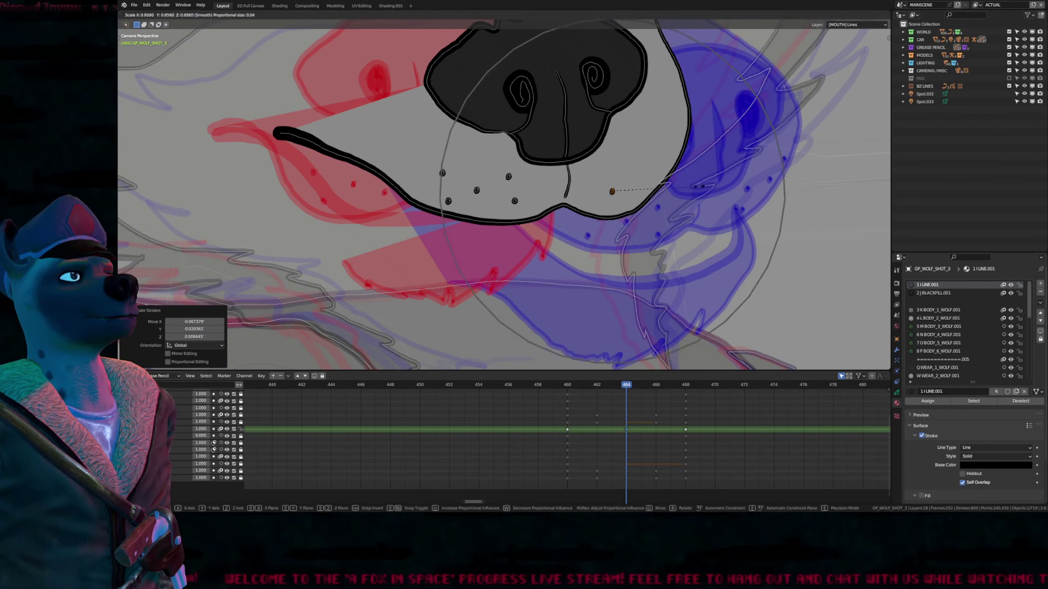
pyautogui.click(685, 194)
# Step: Duplicate the small far-side dot four times, spreading the copies towards the muzzle's outer edge
pyautogui.hotkey('shift', 'd')
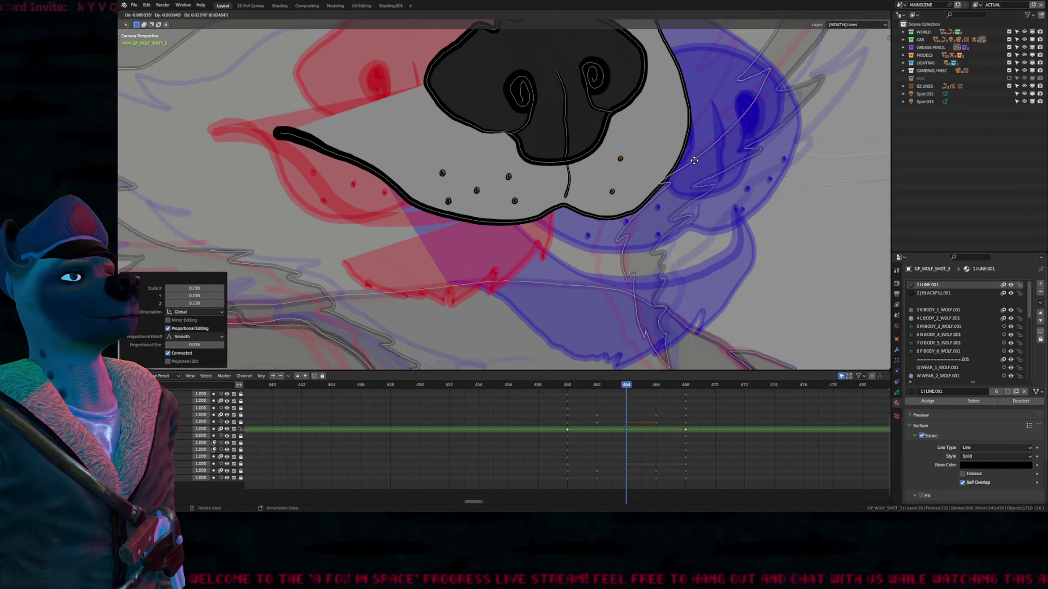
pyautogui.click(691, 164)
pyautogui.hotkey('shift', 'd')
pyautogui.click(726, 165)
pyautogui.hotkey('shift', 'd')
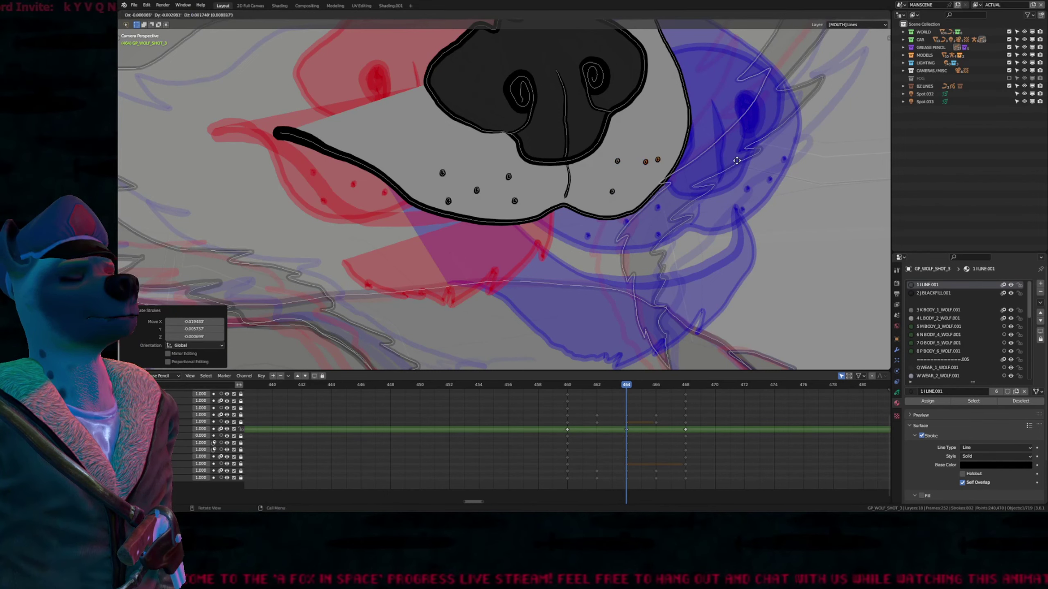
pyautogui.click(748, 161)
pyautogui.hotkey('shift', 'd')
pyautogui.click(742, 143)
pyautogui.press('Tab')
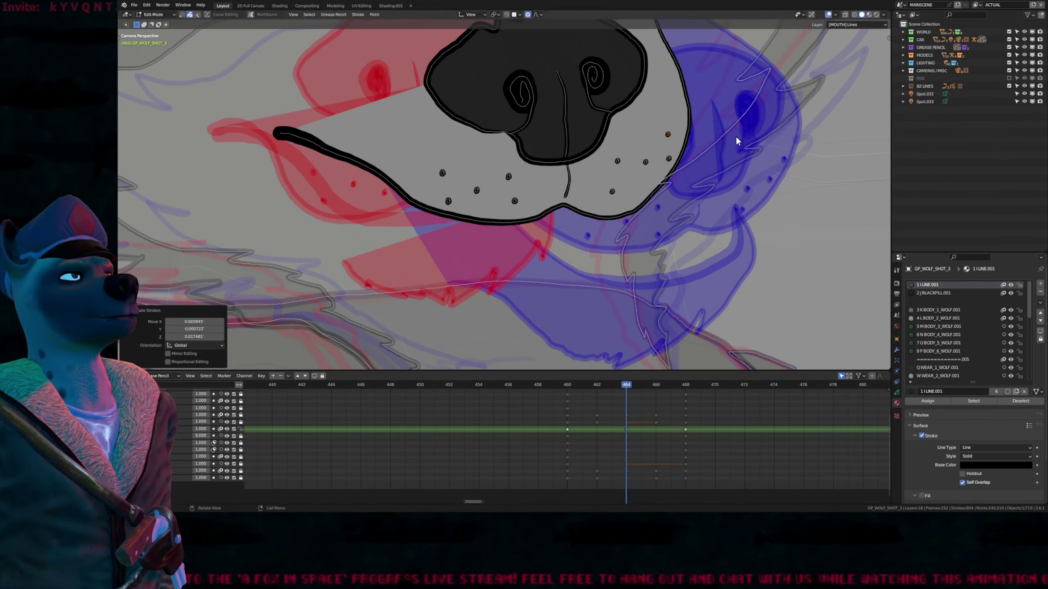
# Step: Flip between the mouth drawings at frames 460, 464 and 468 to compare the whisker dots and lip line
pyautogui.scroll(-5, 738, 145)
pyautogui.keyDown('ctrl'); pyautogui.moveTo(589, 272); pyautogui.dragTo(589, 282, button='middle'); pyautogui.keyUp('ctrl')
pyautogui.keyDown('shift'); pyautogui.moveTo(582, 243); pyautogui.dragTo(537, 273, button='middle'); pyautogui.keyUp('shift')
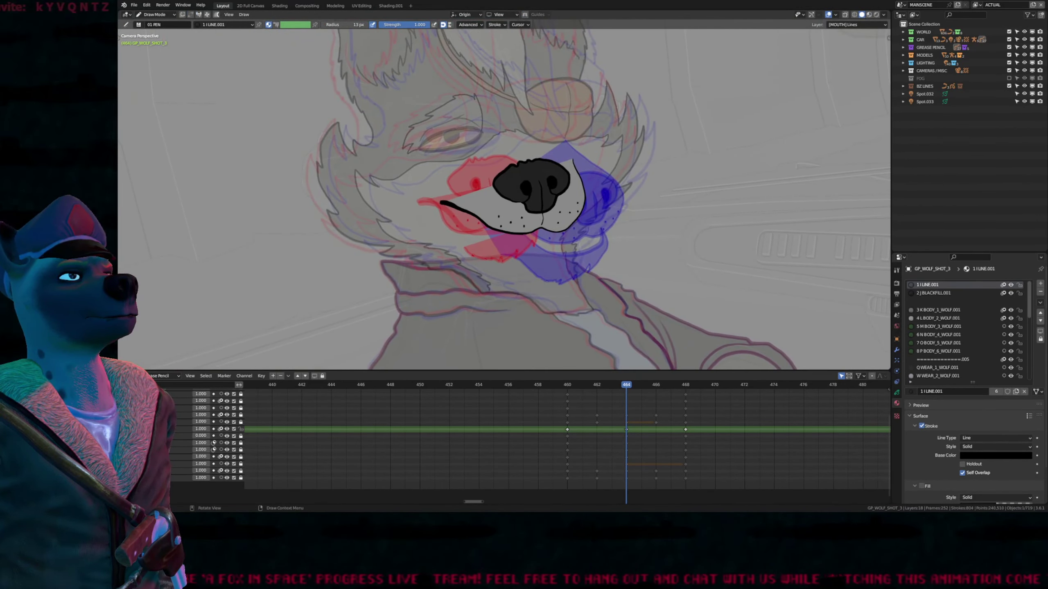
pyautogui.press('Down')
pyautogui.press('Up')
pyautogui.press('Up')
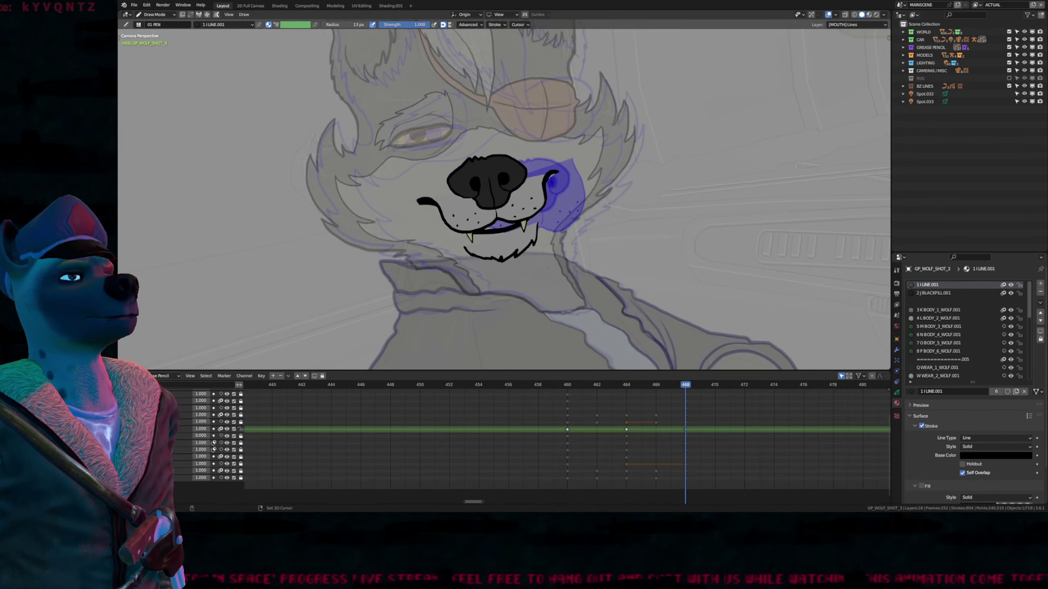
pyautogui.press('Down')
pyautogui.press('Down')
pyautogui.press('Up')
pyautogui.press('Up')
pyautogui.press('Down')
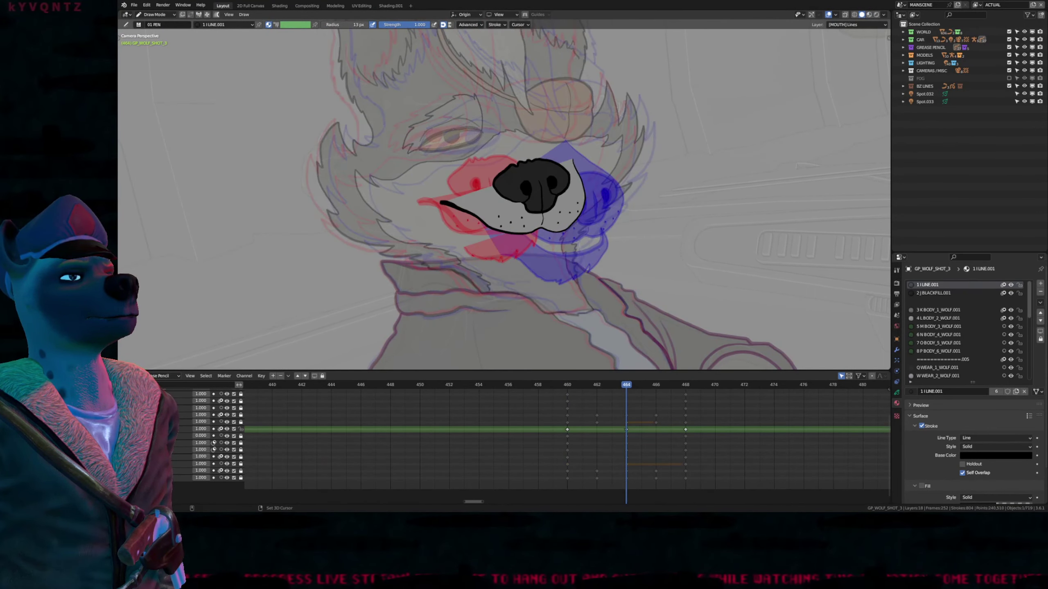
# Step: Push the near-side lip line and whisker dots slightly downward, undoing the last stroke
pyautogui.scroll(3, 537, 240)
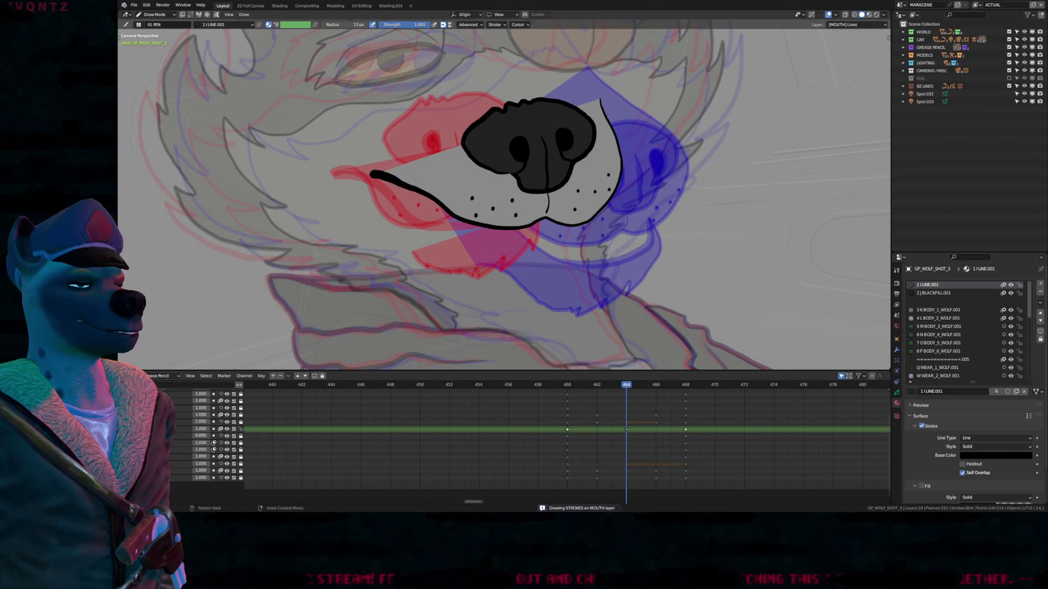
pyautogui.press('f')
pyautogui.click(543, 237)
pyautogui.moveTo(475, 212); pyautogui.dragTo(477, 217)
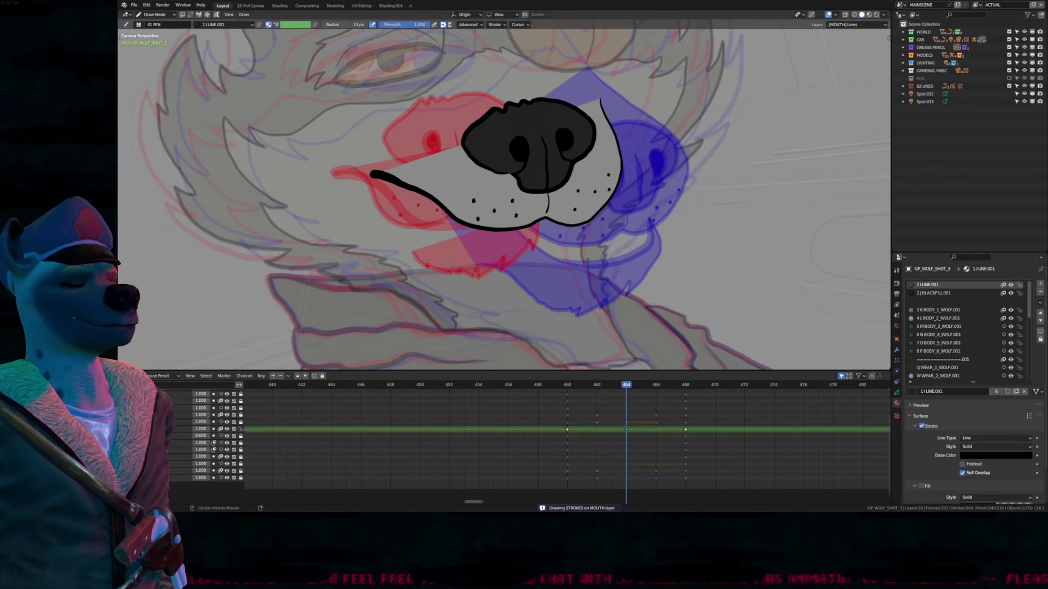
pyautogui.keyDown('shift'); pyautogui.moveTo(408, 200); pyautogui.dragTo(429, 197); pyautogui.keyUp('shift')
pyautogui.keyDown('shift'); pyautogui.moveTo(540, 230); pyautogui.dragTo(512, 252, button='middle'); pyautogui.keyUp('shift')
pyautogui.hotkey('ctrl', 'z')
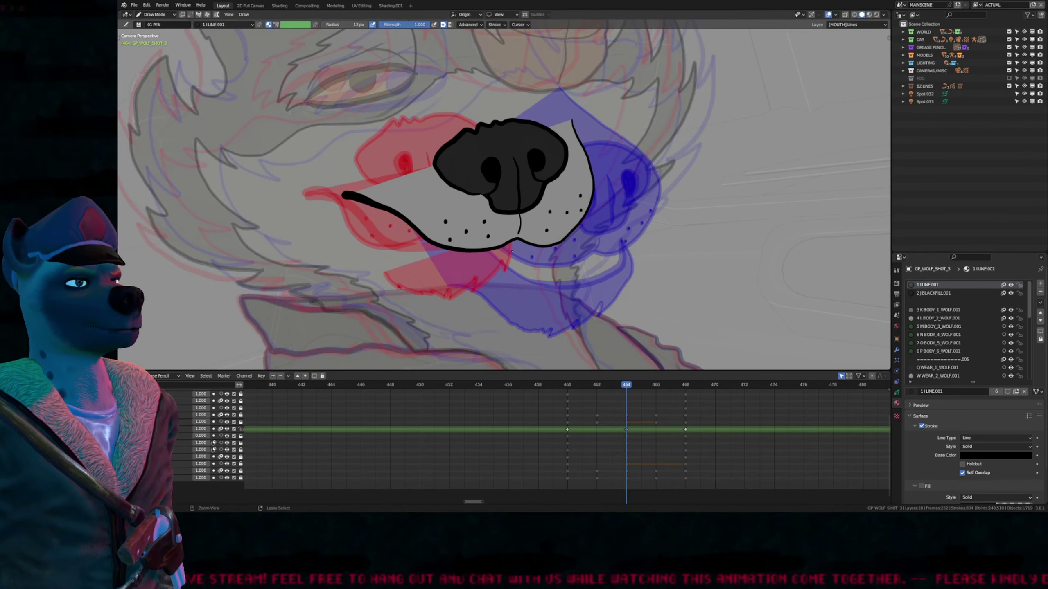
# Step: Draw the lower mouth line just beneath the upper lip with the I LINE.001 material, following the onion skins
pyautogui.press('u')
pyautogui.press('l')
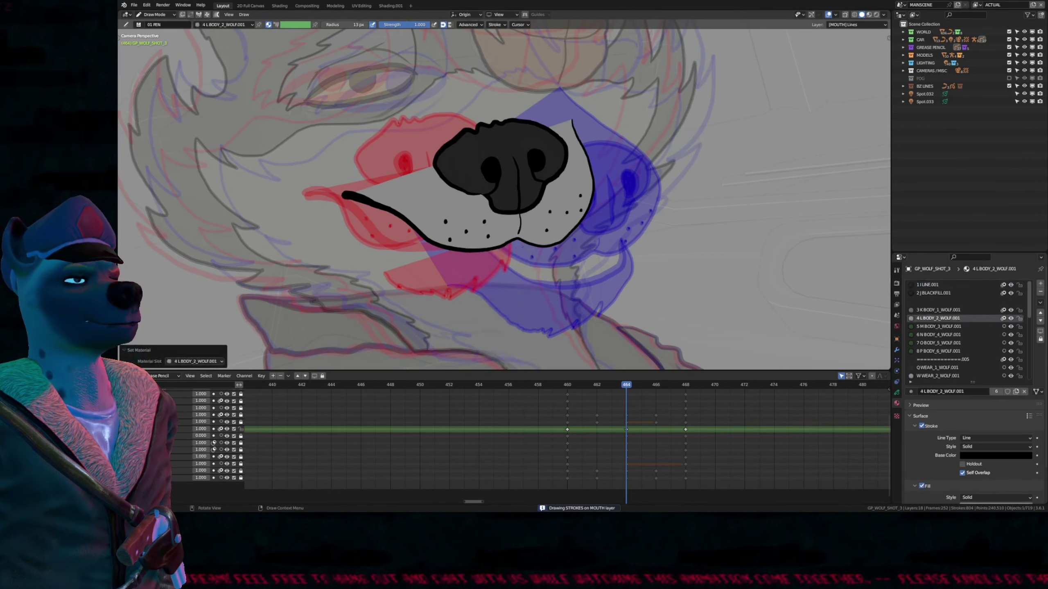
pyautogui.keyDown('shift'); pyautogui.moveTo(523, 247); pyautogui.dragTo(638, 216, button='middle'); pyautogui.keyUp('shift')
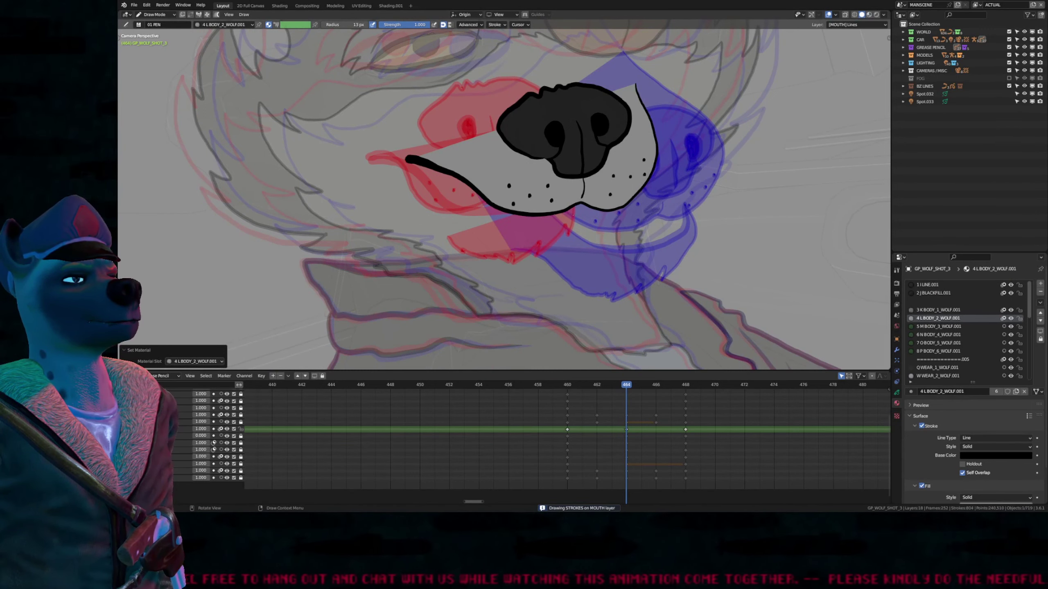
pyautogui.hotkey('shift', 'i')
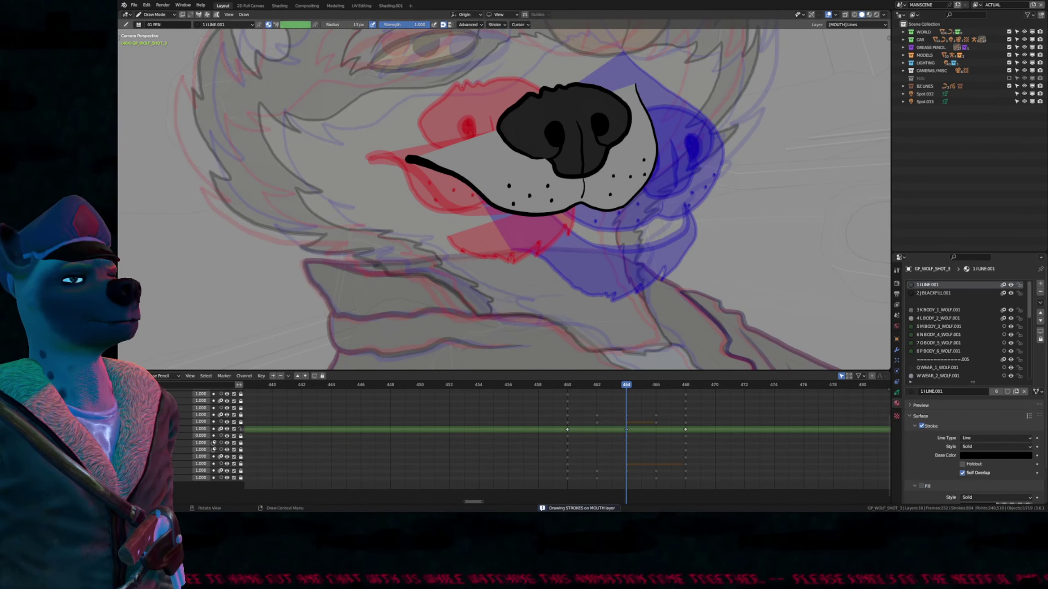
pyautogui.press('Down')
pyautogui.press('Up')
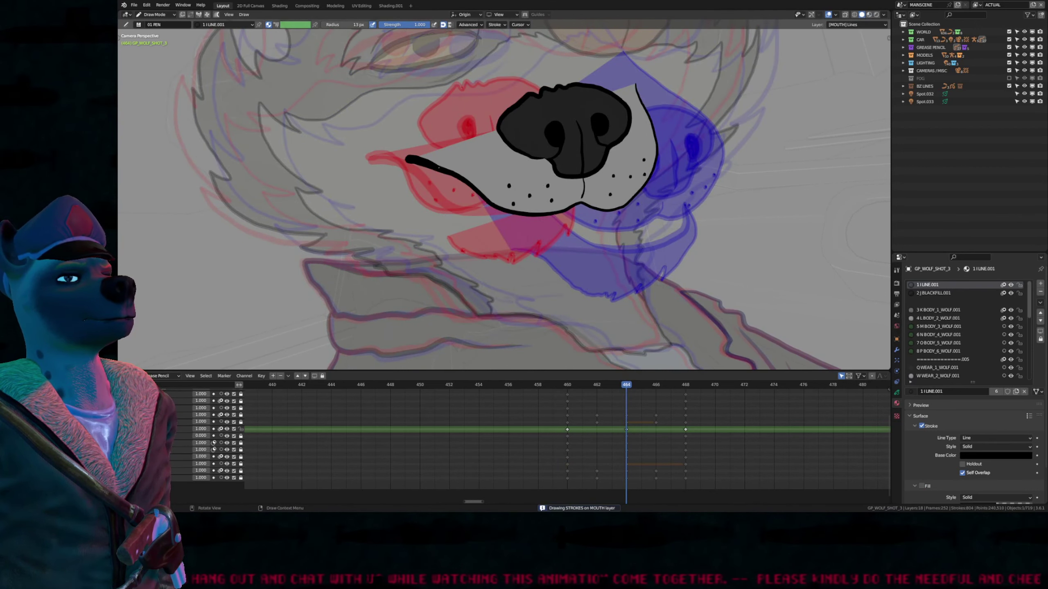
pyautogui.moveTo(503, 211)
pyautogui.mouseDown()
pyautogui.moveTo(557, 229)
pyautogui.moveTo(601, 223)
pyautogui.moveTo(628, 192)
pyautogui.mouseUp()
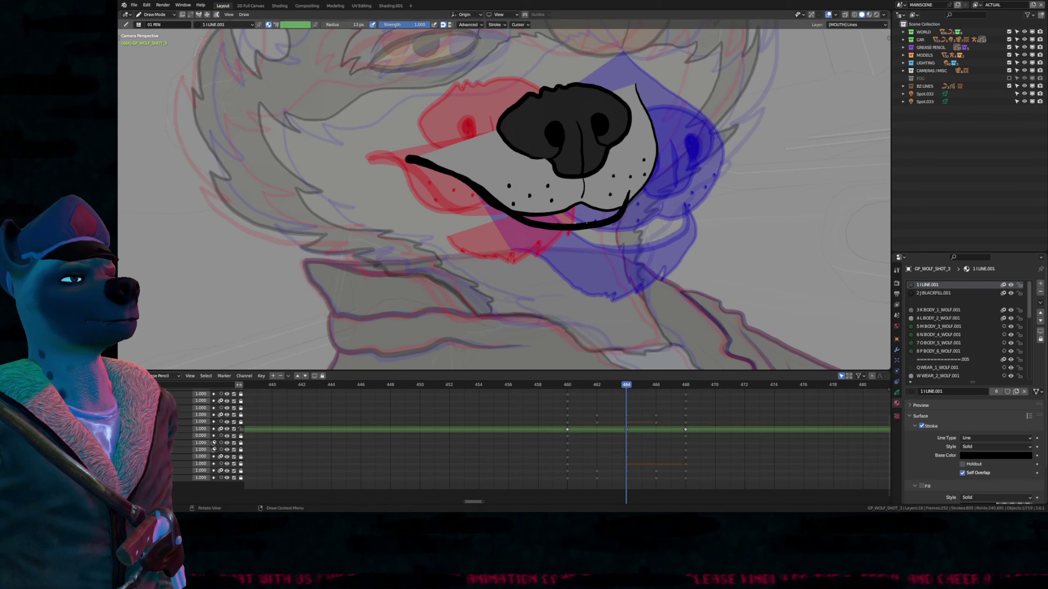
# Step: Send the lower mouth line behind the muzzle fill
pyautogui.press('Tab')
pyautogui.hotkey('ctrl', 'shift', 'Down')
pyautogui.press('Tab')
pyautogui.press('Tab')
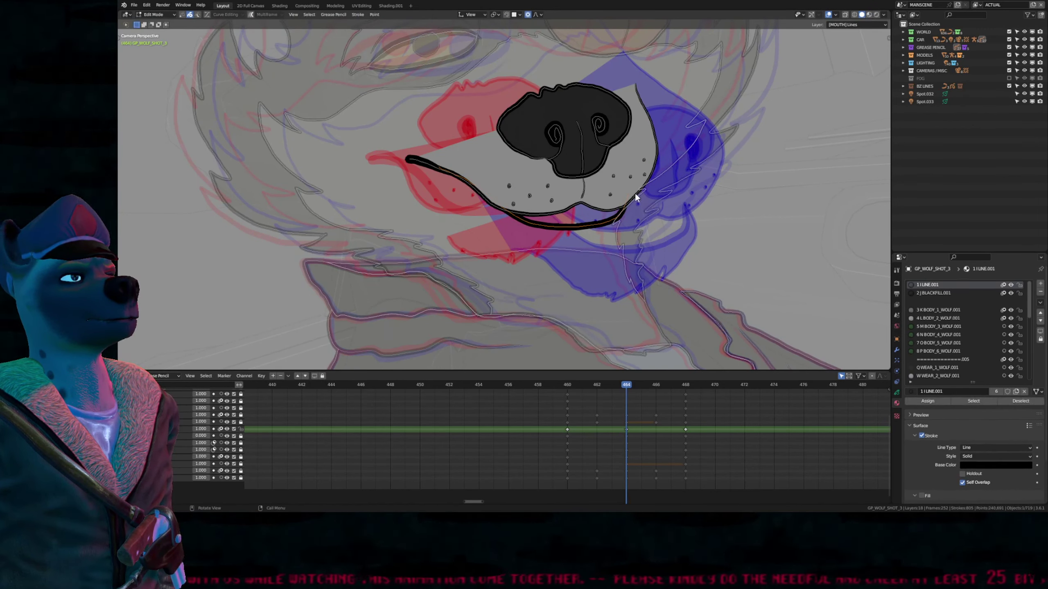
pyautogui.press('Tab')
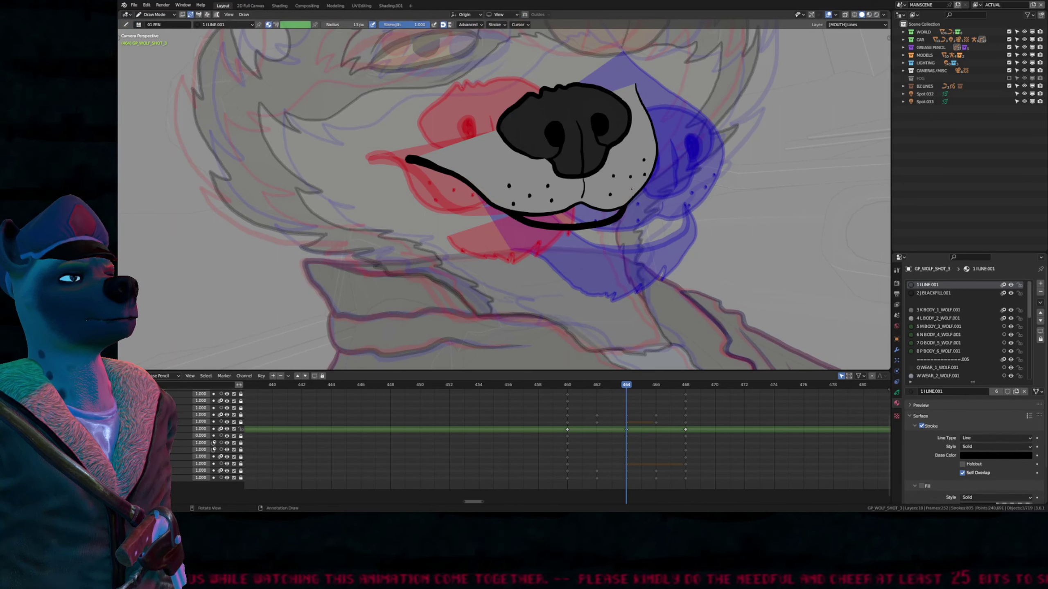
# Step: Draw the furry chin outline beneath the mouth and fill it with the L BODY_2_WOLF.001 material
pyautogui.moveTo(631, 211)
pyautogui.mouseDown()
pyautogui.moveTo(595, 265)
pyautogui.moveTo(541, 269)
pyautogui.moveTo(508, 242)
pyautogui.mouseUp()
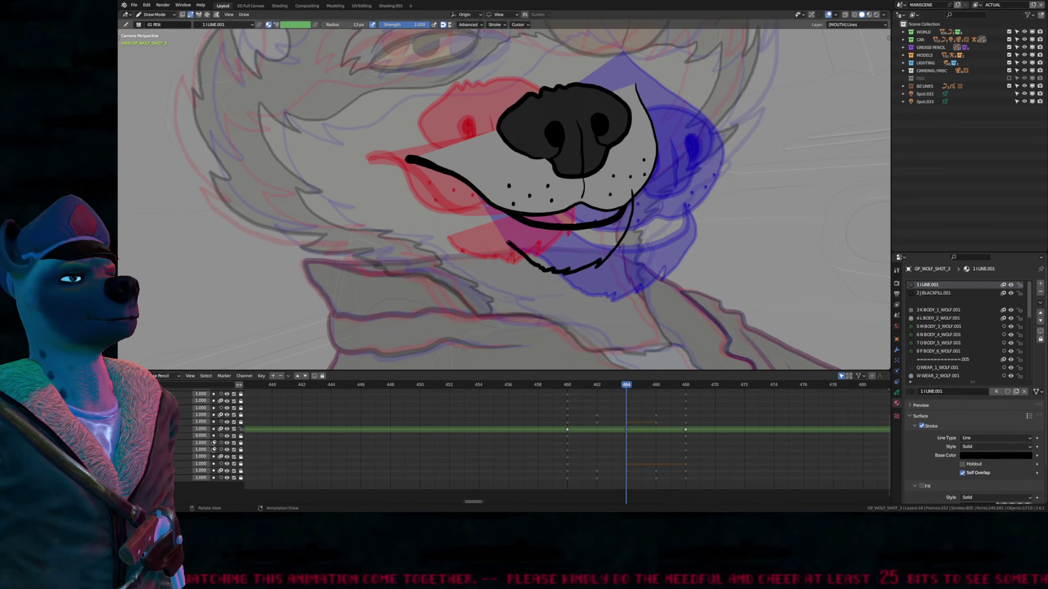
pyautogui.press('u')
pyautogui.click(580, 263)
pyautogui.press('Tab')
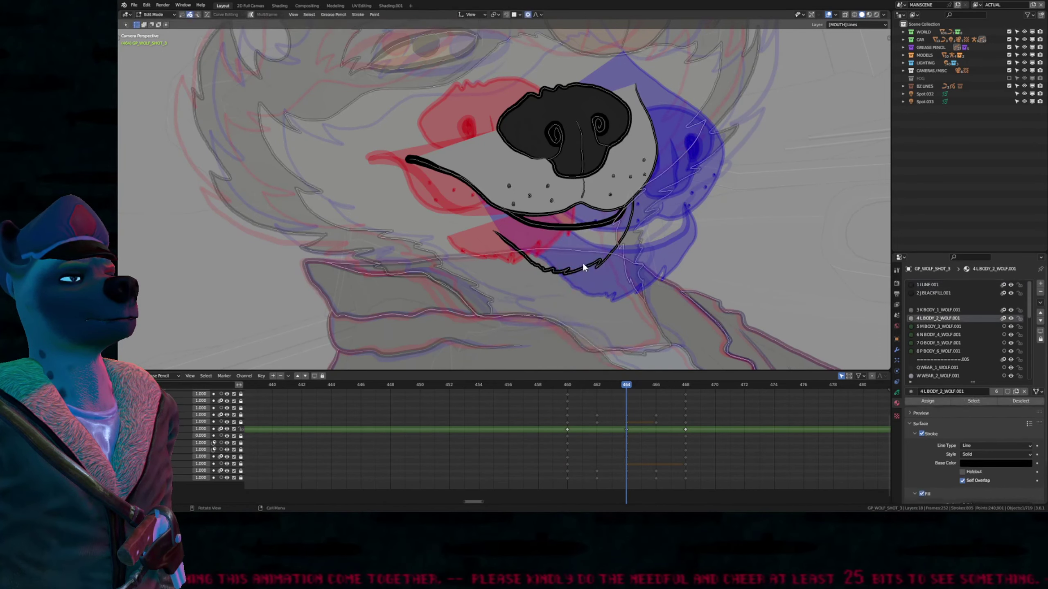
pyautogui.press('l')
pyautogui.press('Tab')
pyautogui.scroll(-3, 570, 277)
pyautogui.scroll(2, 570, 280)
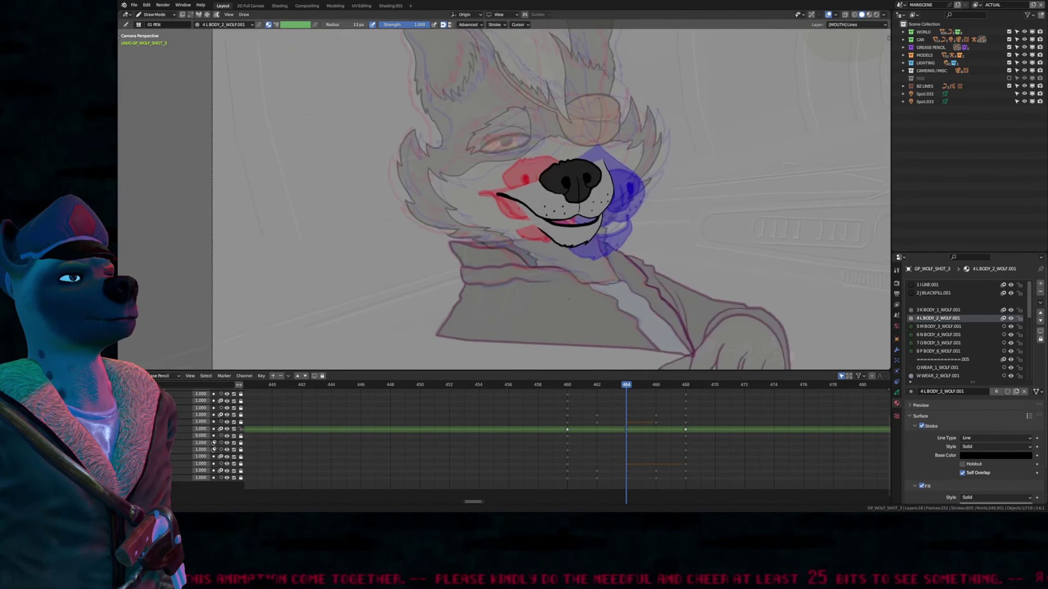
pyautogui.scroll(-3, 588, 235)
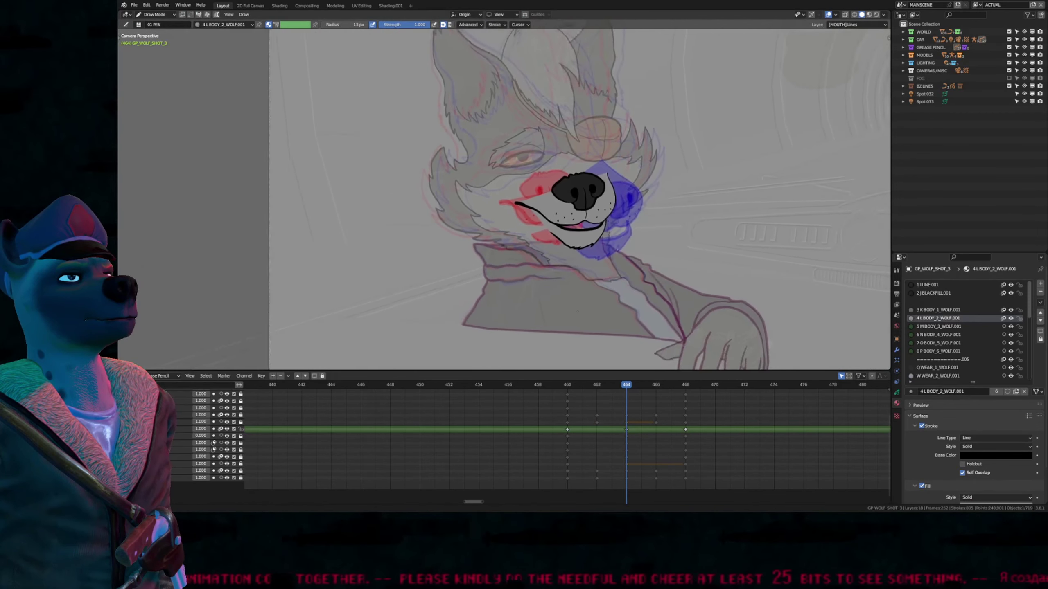
pyautogui.scroll(-1, 588, 235)
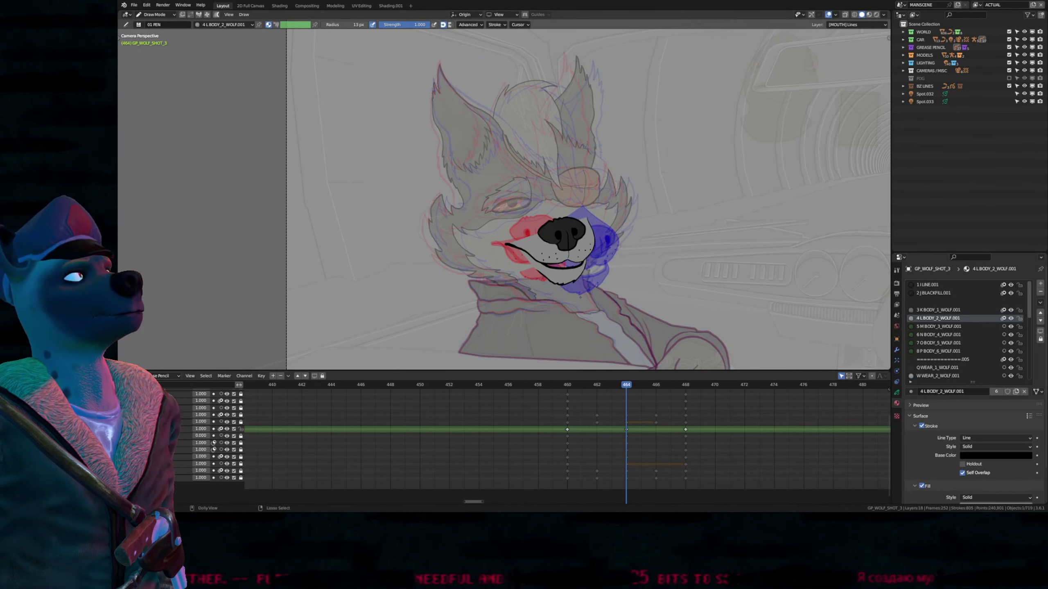
pyautogui.keyDown('ctrl'); pyautogui.moveTo(580, 298); pyautogui.dragTo(615, 285, button='middle'); pyautogui.keyUp('ctrl')
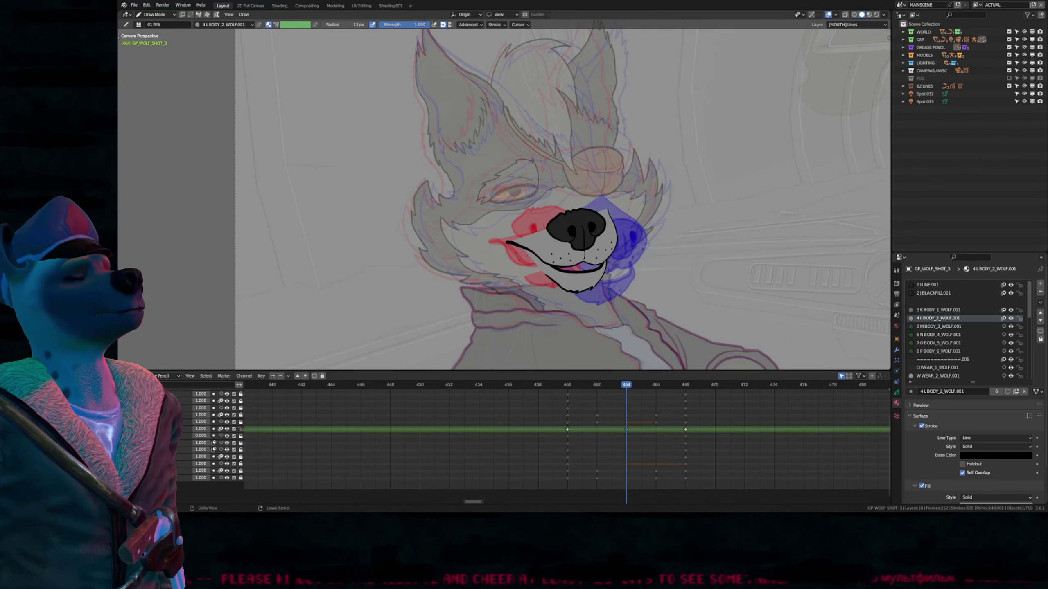
# Step: Hide the overlays and flip through frames 460, 464 and 468 to compare the wolf's head poses
pyautogui.hotkey('alt', 'shift', 'z')
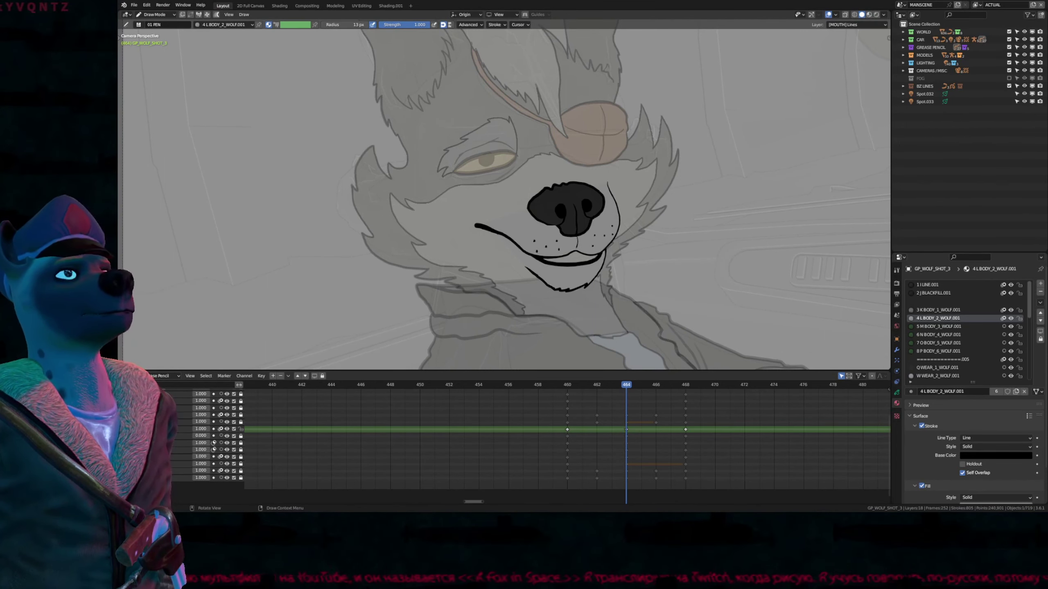
pyautogui.keyDown('shift'); pyautogui.moveTo(545, 239); pyautogui.dragTo(557, 266, button='middle'); pyautogui.keyUp('shift')
pyautogui.press('Down')
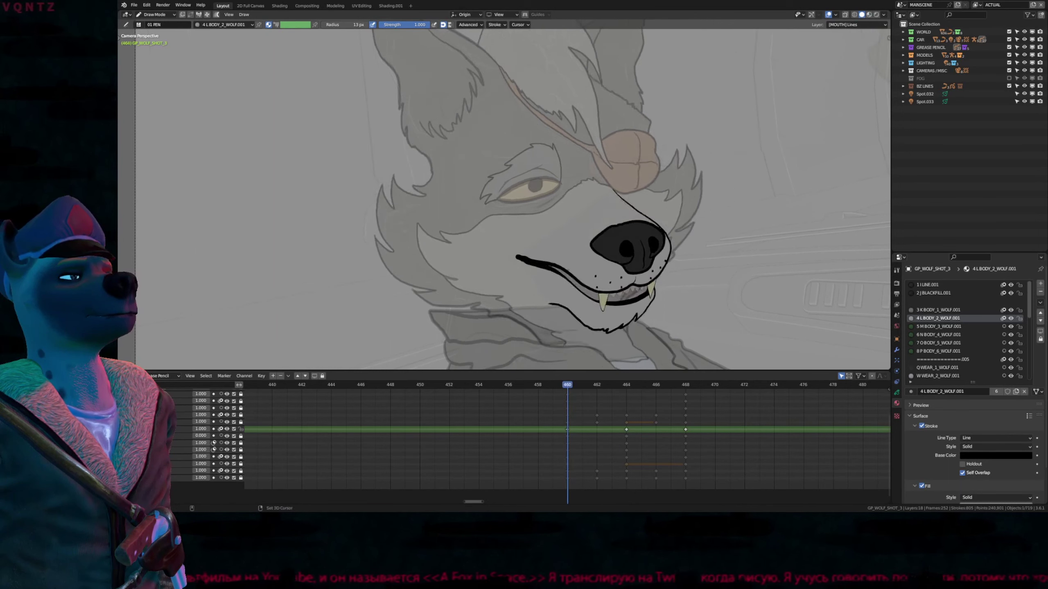
pyautogui.press('Up')
pyautogui.press('Up')
pyautogui.press('Down')
pyautogui.press('Down')
pyautogui.keyDown('ctrl'); pyautogui.moveTo(574, 227); pyautogui.dragTo(573, 284, button='middle'); pyautogui.keyUp('ctrl')
pyautogui.press('Up')
pyautogui.press('Up')
pyautogui.press('Down')
pyautogui.press('Down')
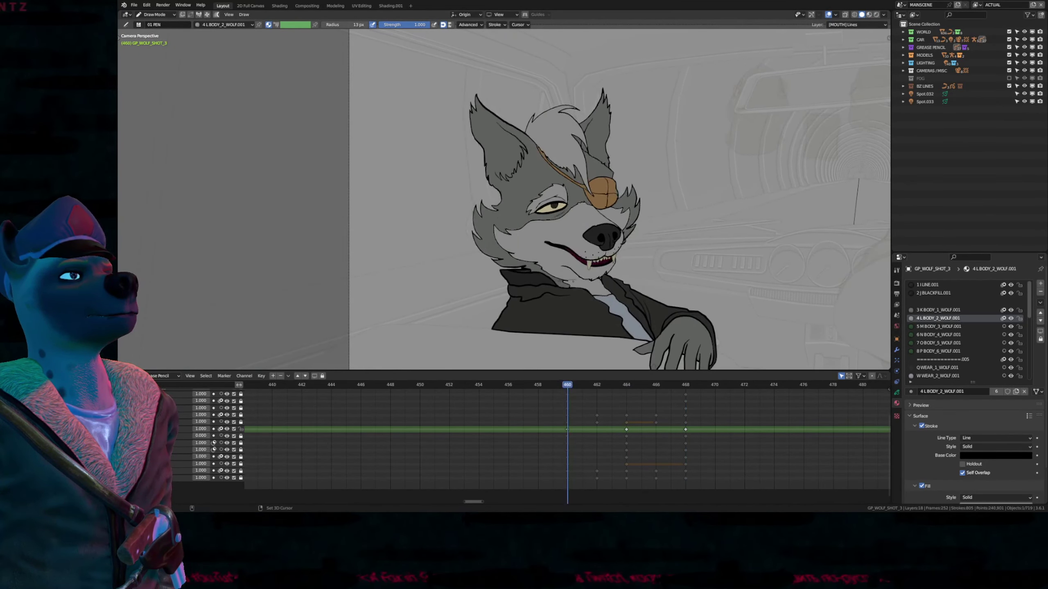
pyautogui.press('Up')
pyautogui.press('Up')
pyautogui.press('Down')
pyautogui.scroll(6, 573, 249)
pyautogui.press('Down')
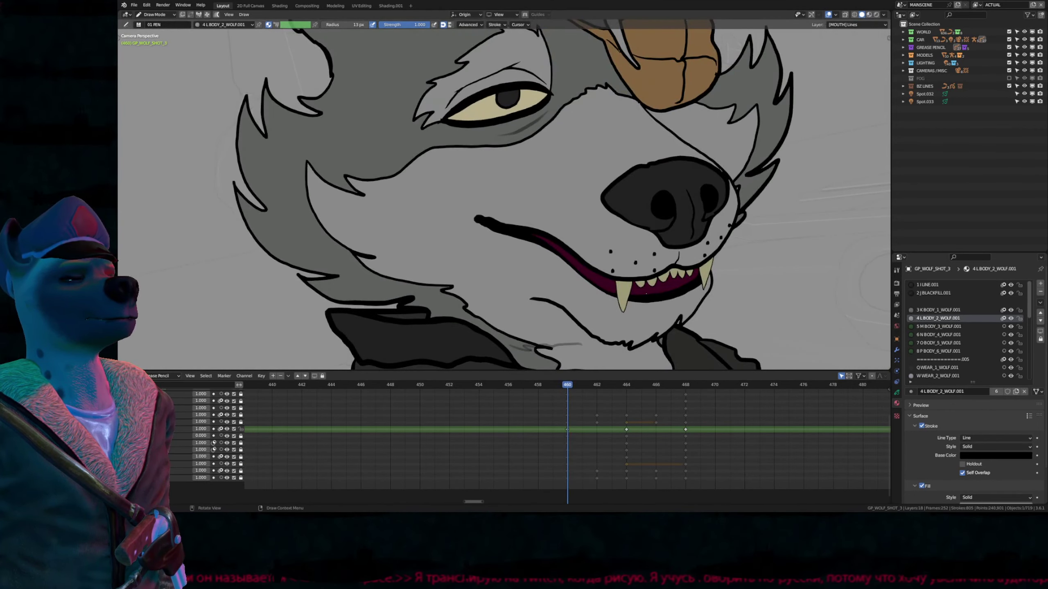
# Step: Copy the upper teeth strokes from frame 460 on the [TEETH] Upper layer, paste them into frame 464 and move them over the mouth
pyautogui.press('s')
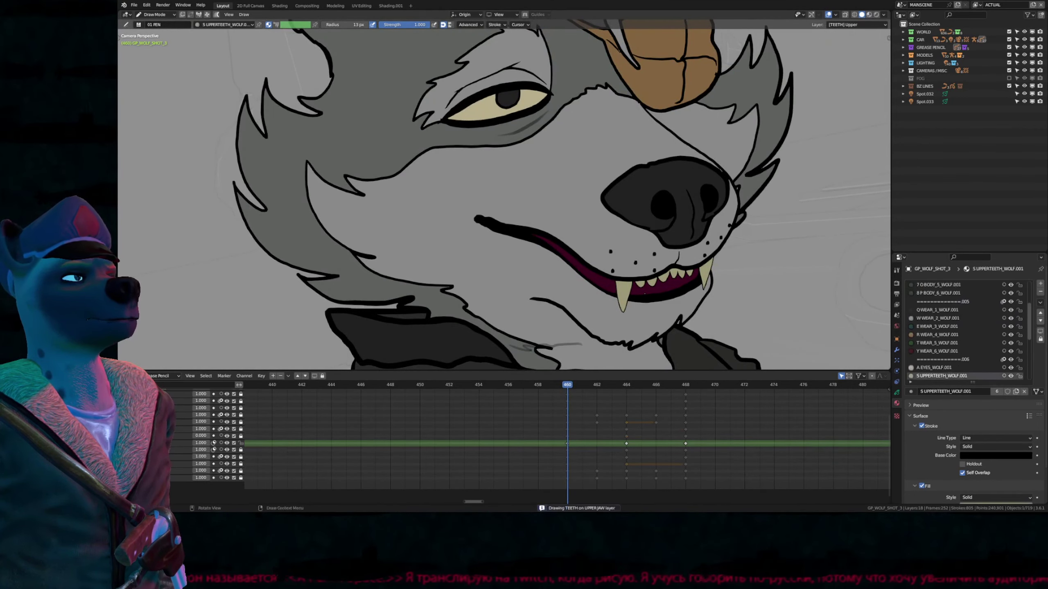
pyautogui.press('Tab')
pyautogui.press('Up')
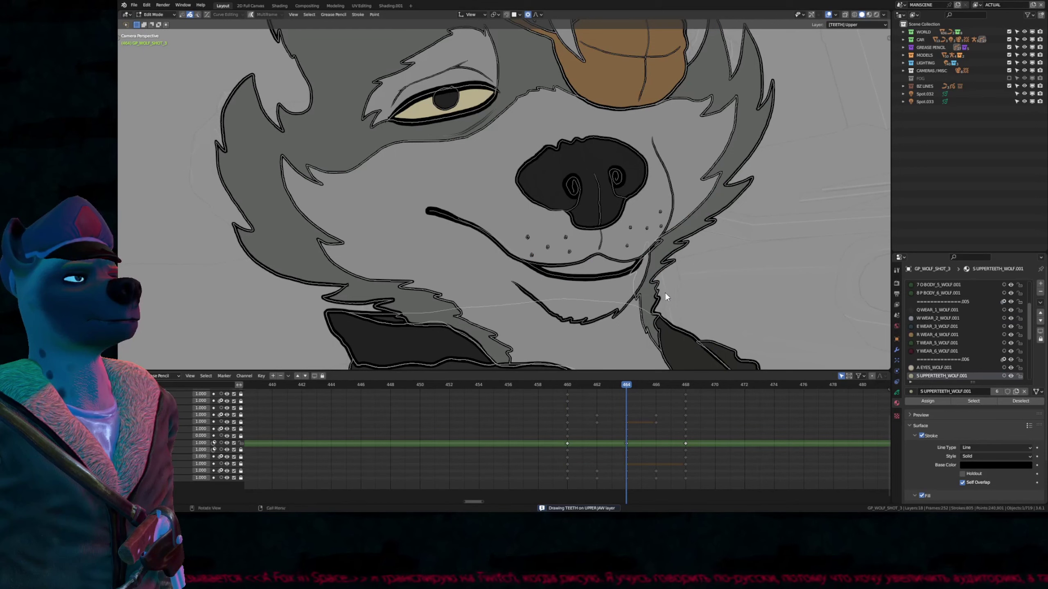
pyautogui.hotkey('ctrl', 'v')
pyautogui.press('g')
pyautogui.click(657, 231)
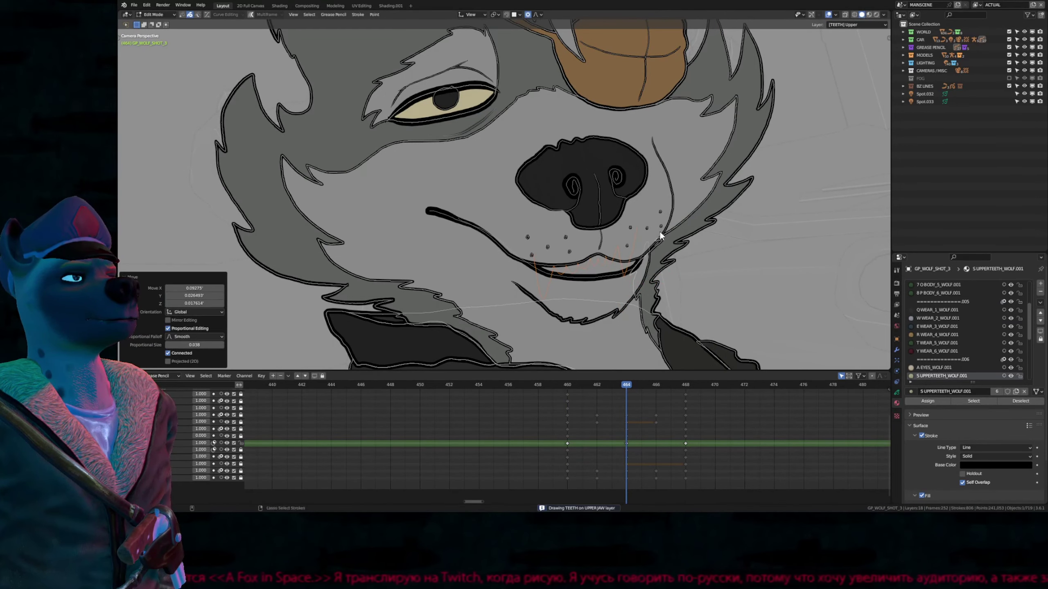
# Step: Shear the pasted upper teeth, scale them to about 1.021 and reposition them to fit the upper lip at frame 464
pyautogui.hotkey('shift', 'ctrl', 'alt', 's')
pyautogui.click(653, 263)
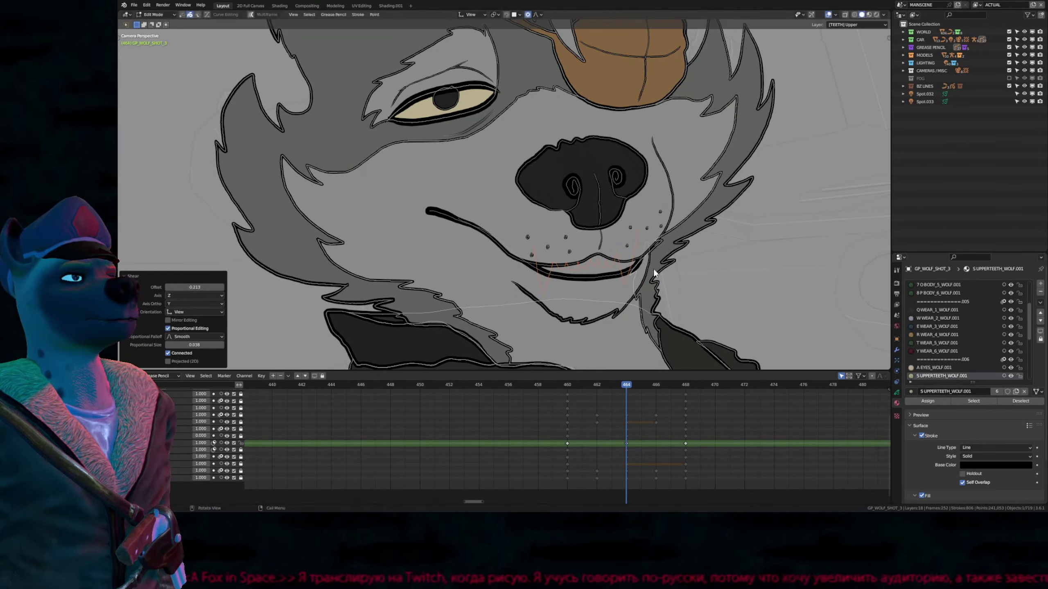
pyautogui.press('s')
pyautogui.click(653, 265)
pyautogui.press('g')
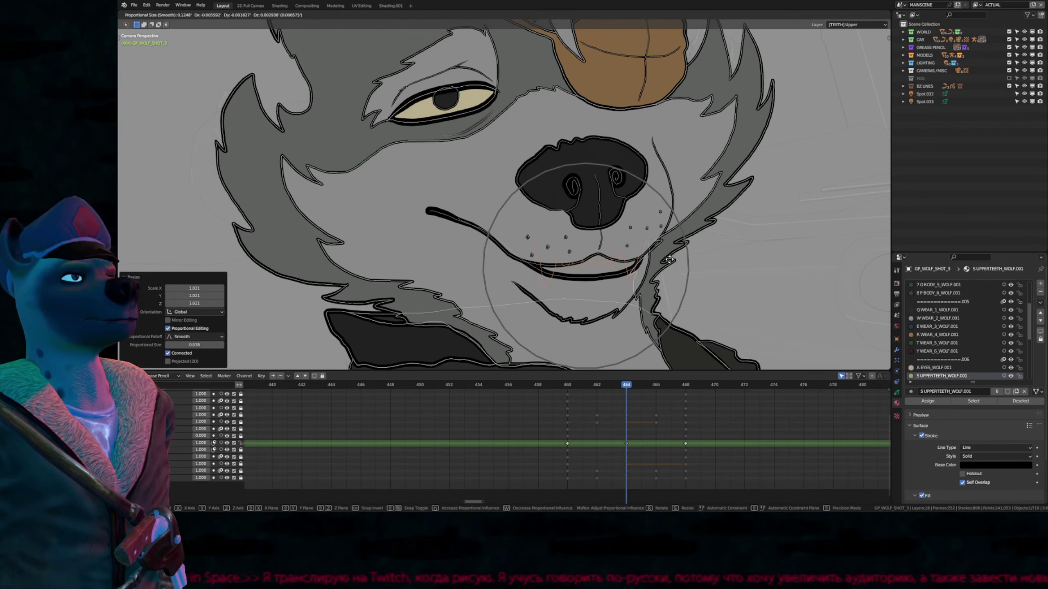
pyautogui.click(666, 262)
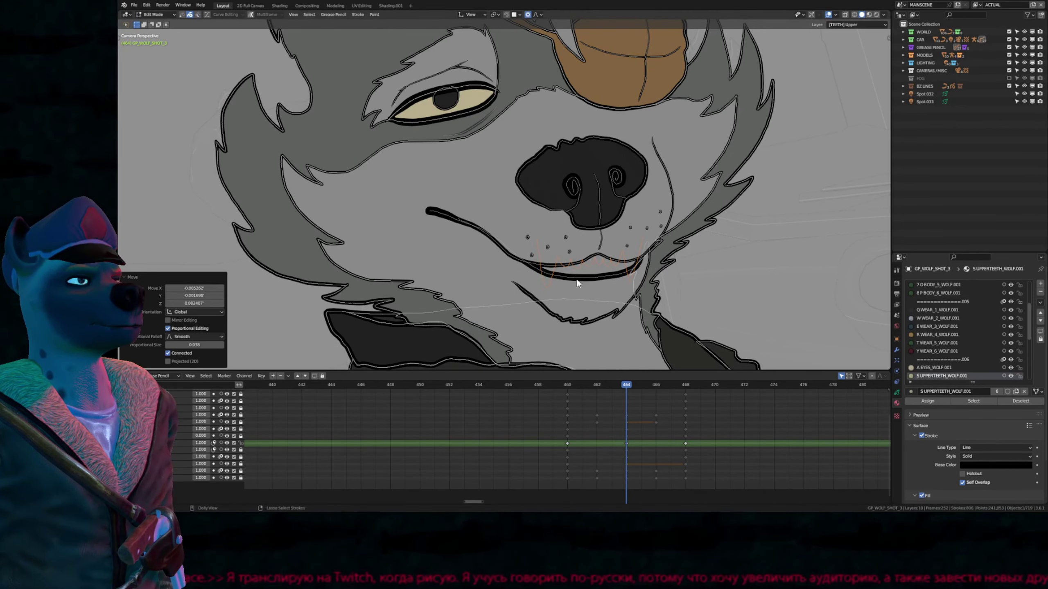
# Step: Copy the two fang strokes from the upper teeth and paste them onto the active [MOUTH] Lines layer
pyautogui.scroll(4, 573, 279)
pyautogui.press('Delete')
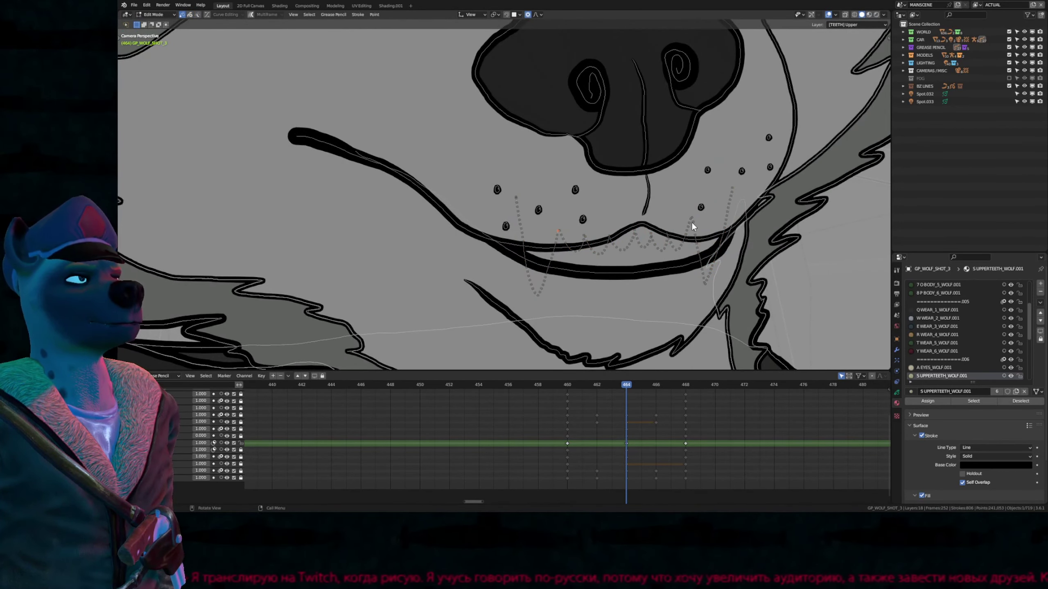
pyautogui.click(699, 257)
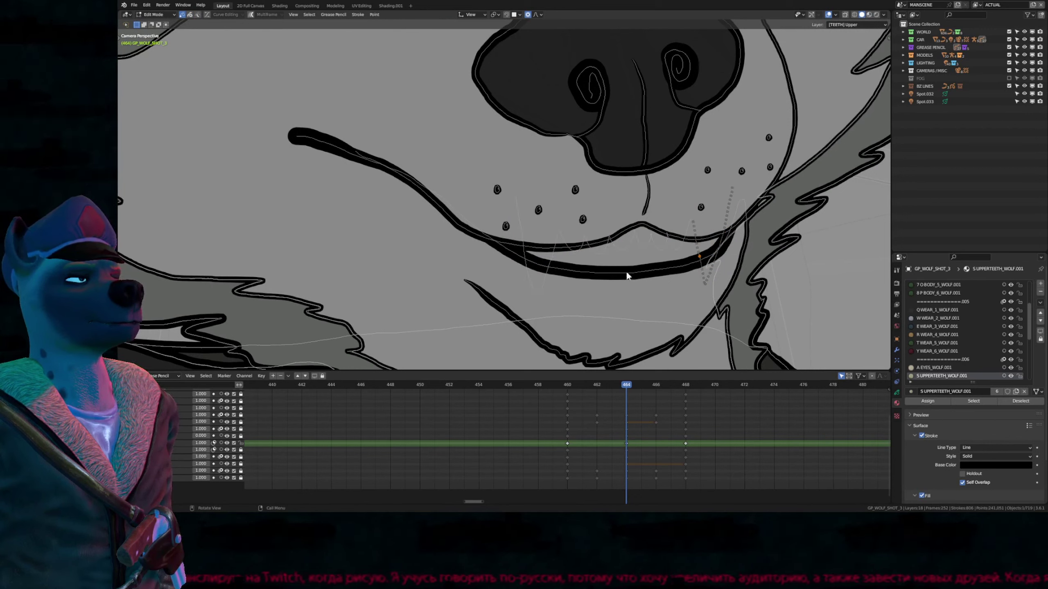
pyautogui.keyDown('shift'); pyautogui.click(535, 294); pyautogui.keyUp('shift')
pyautogui.press('2')
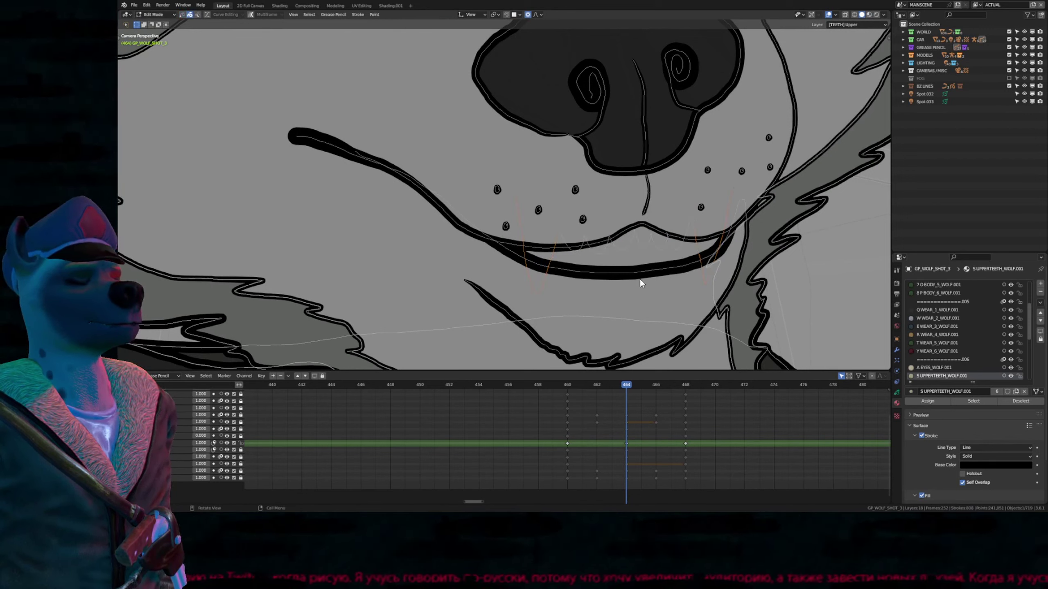
pyautogui.press('m')
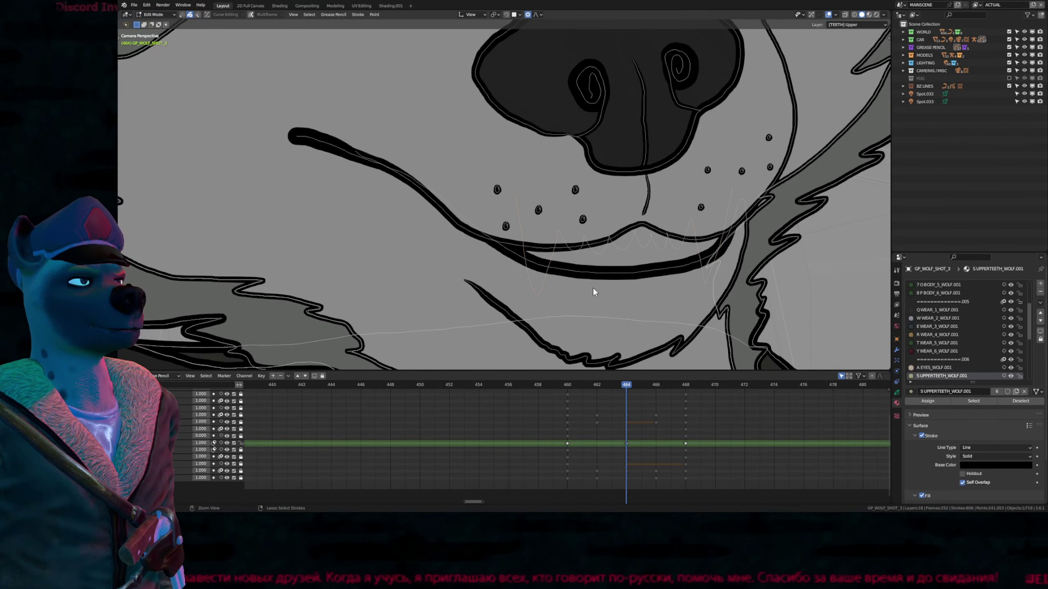
pyautogui.keyDown('ctrl'); pyautogui.moveTo(602, 279); pyautogui.dragTo(592, 330, button='middle'); pyautogui.keyUp('ctrl')
pyautogui.keyDown('shift'); pyautogui.moveTo(694, 267); pyautogui.dragTo(603, 268, button='middle'); pyautogui.keyUp('shift')
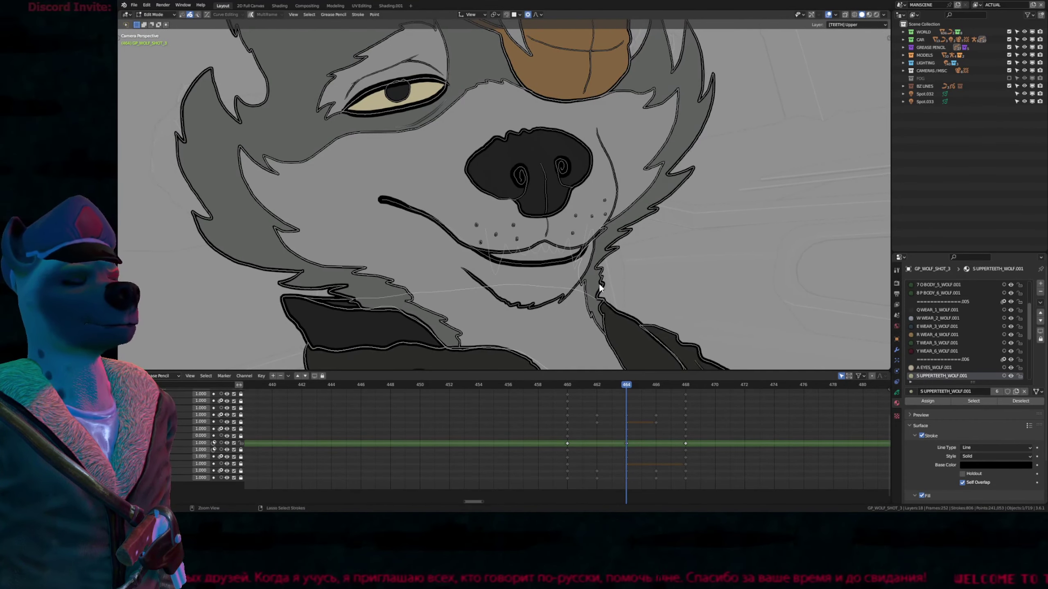
pyautogui.press('1')
pyautogui.press('Tab')
pyautogui.hotkey('ctrl', 'v')
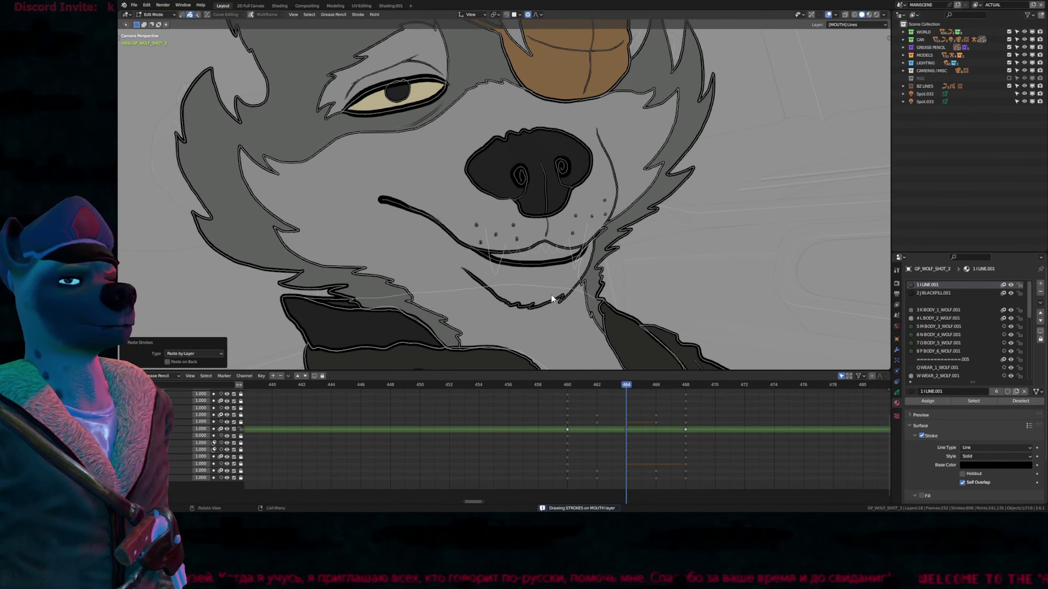
pyautogui.click(184, 354)
pyautogui.click(194, 372)
# Step: Send the lower mouth line and chin strokes to the back so they sit behind the fangs
pyautogui.scroll(1, 580, 259)
pyautogui.scroll(2, 572, 268)
pyautogui.hotkey('shift', 'Down')
pyautogui.click(499, 254)
pyautogui.hotkey('shift', 'Down')
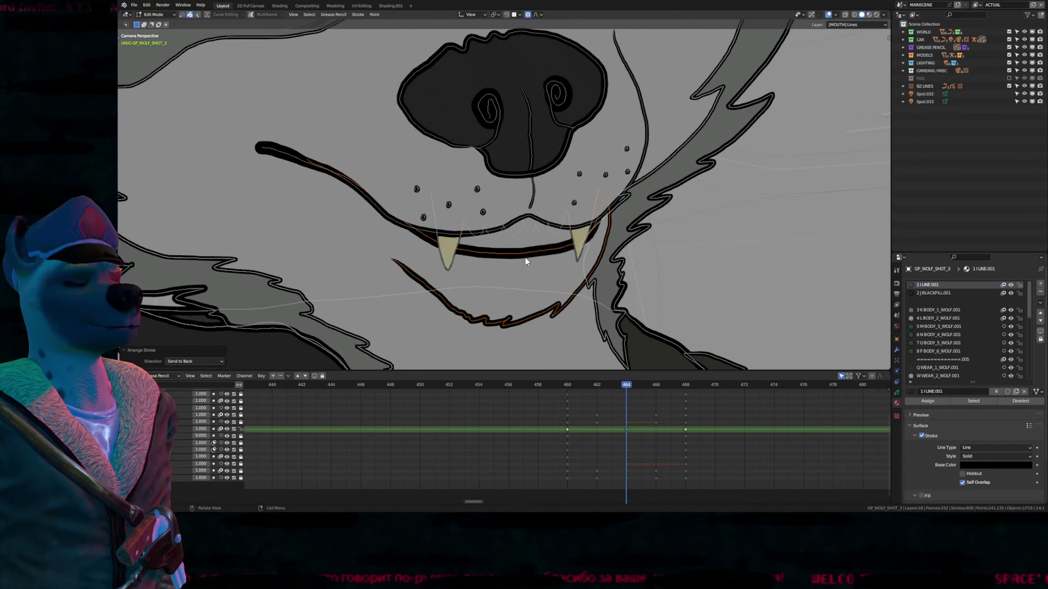
# Step: Cut the two fangs from the mouth lines and fill the mouth opening on the [MOUTH] Mask layer with G THROAT_WOLF.001
pyautogui.keyDown('shift'); pyautogui.click(446, 263); pyautogui.keyUp('shift')
pyautogui.hotkey('ctrl', 'x')
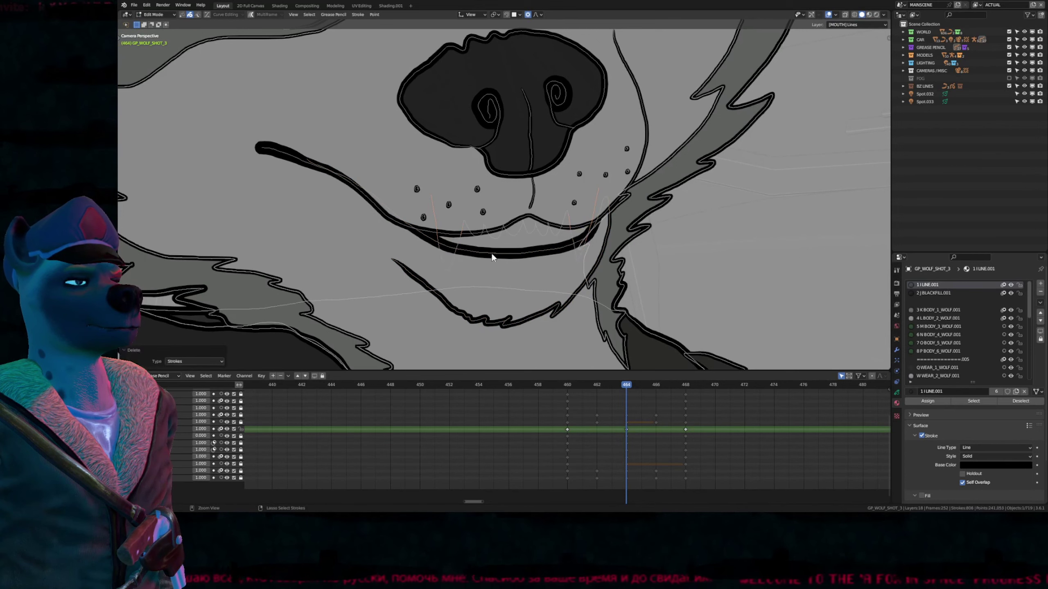
pyautogui.hotkey('ctrl', 'z')
pyautogui.hotkey('ctrl', 'z')
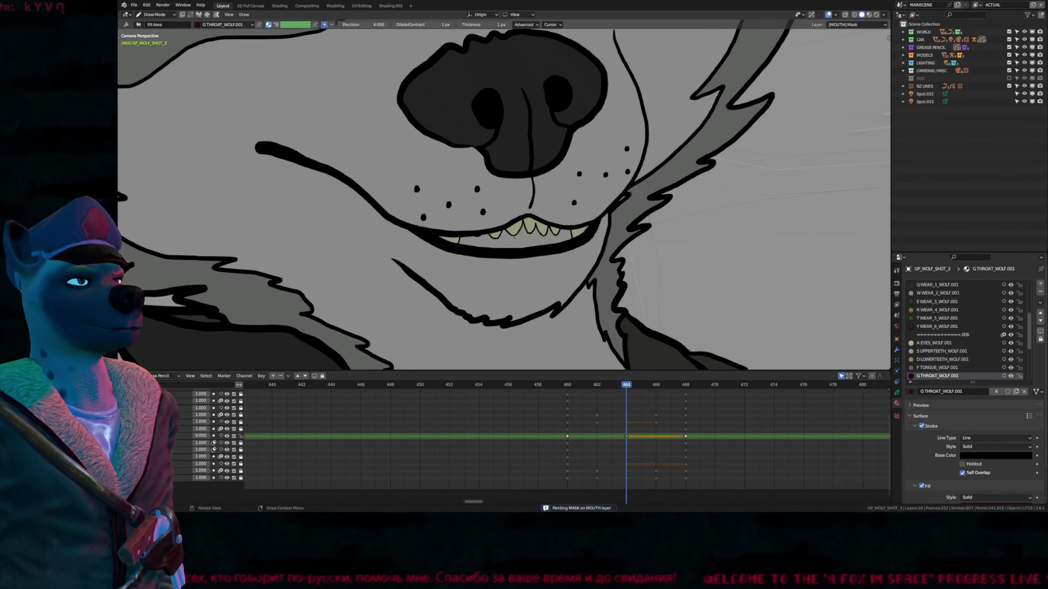
# Step: Paste the two fangs back onto the [MOUTH] Lines layer, then send them and the lower mouth line to the back
pyautogui.hotkey('ctrl', 'v')
pyautogui.hotkey('ctrl', 'shift', 'Down')
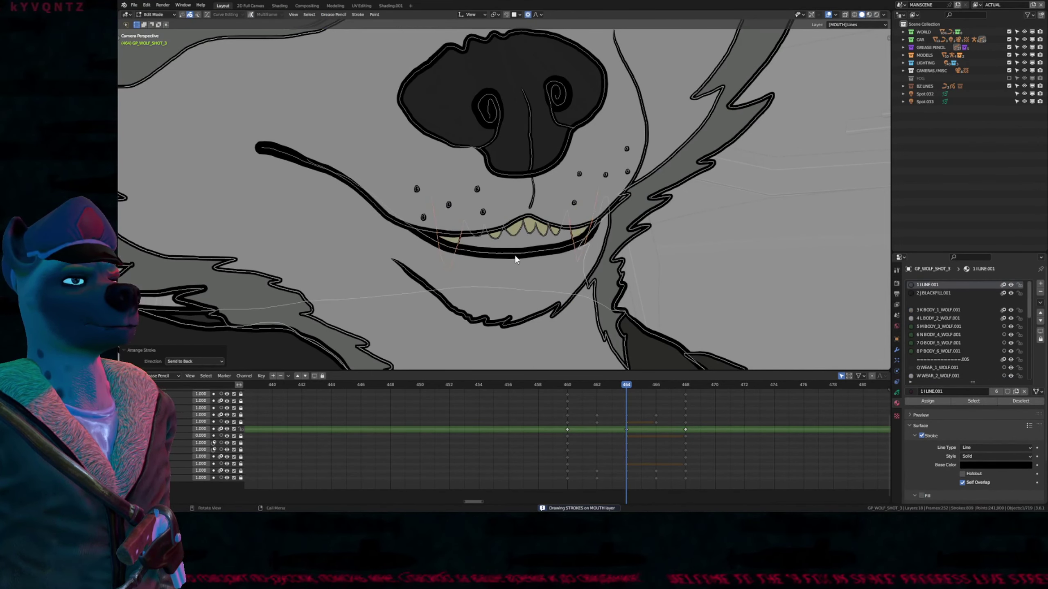
pyautogui.click(514, 251)
pyautogui.hotkey('ctrl', 'shift', 'Down')
pyautogui.press('Tab')
pyautogui.scroll(-4, 553, 251)
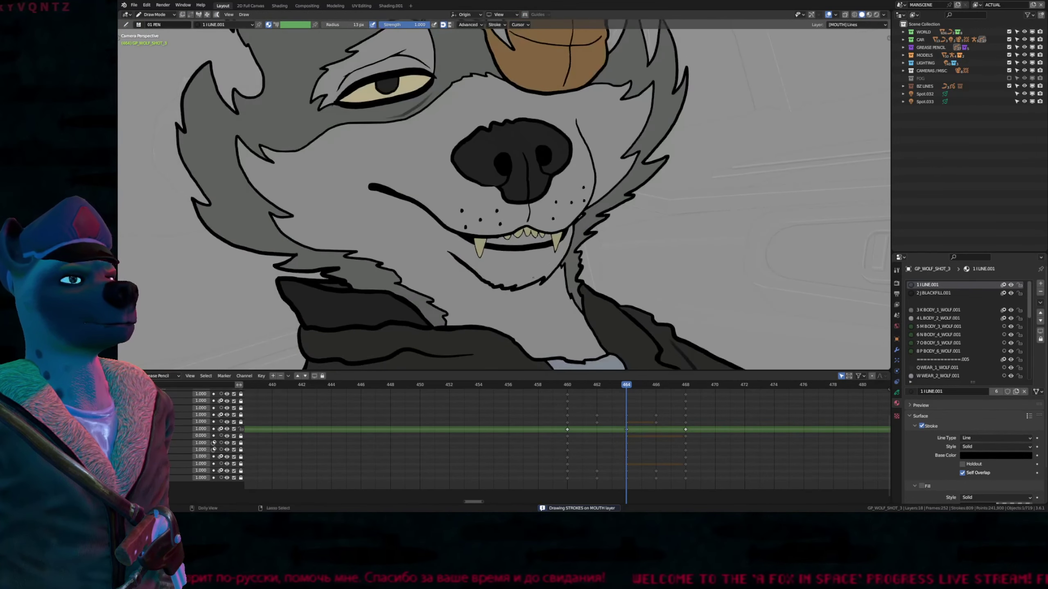
# Step: Thicken the lip line near the near-side mouth corner at frame 464, comparing it with the neighbouring key drawings
pyautogui.keyDown('ctrl'); pyautogui.moveTo(578, 322); pyautogui.dragTo(462, 322, button='middle'); pyautogui.keyUp('ctrl')
pyautogui.moveTo(581, 255)
pyautogui.keyDown('ctrl'); pyautogui.mouseDown(button='middle')
pyautogui.moveTo(486, 255)
pyautogui.moveTo(510, 270)
pyautogui.moveTo(491, 234)
pyautogui.mouseUp(button='middle'); pyautogui.keyUp('ctrl')
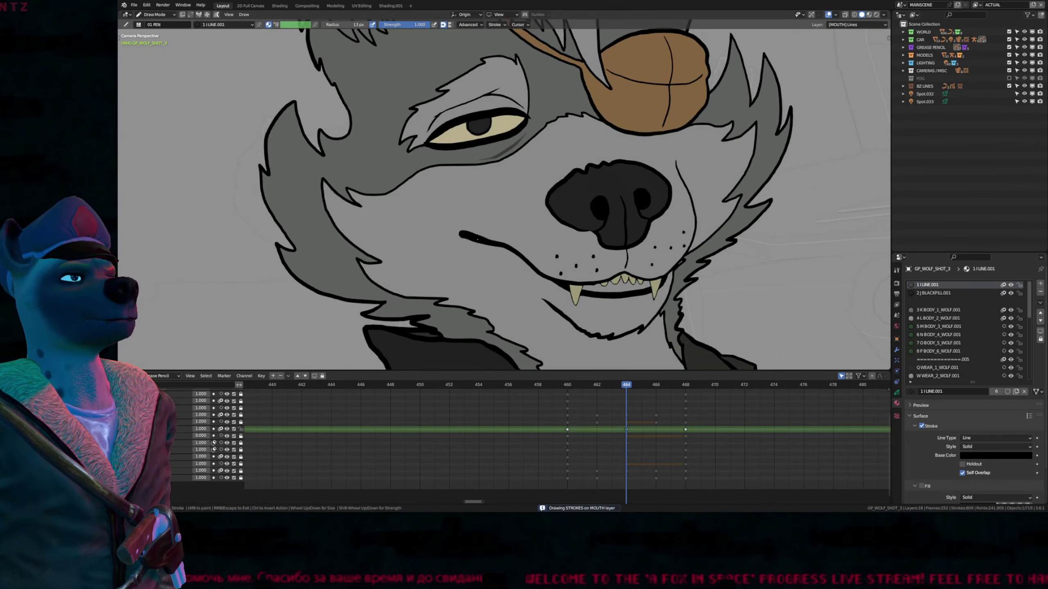
pyautogui.press('Up')
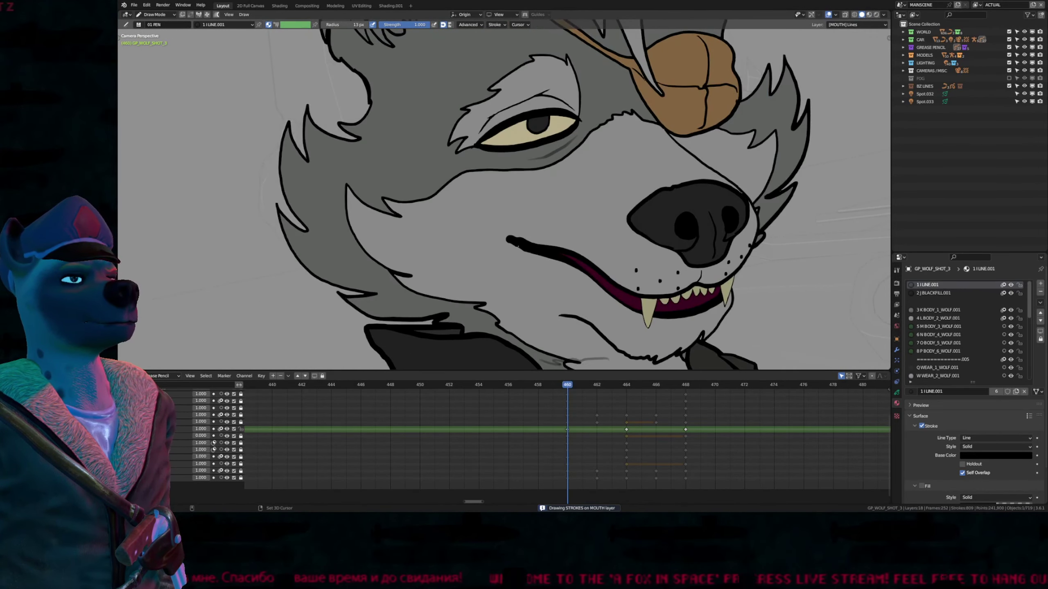
pyautogui.press('Up')
pyautogui.press('Down')
pyautogui.press('Down')
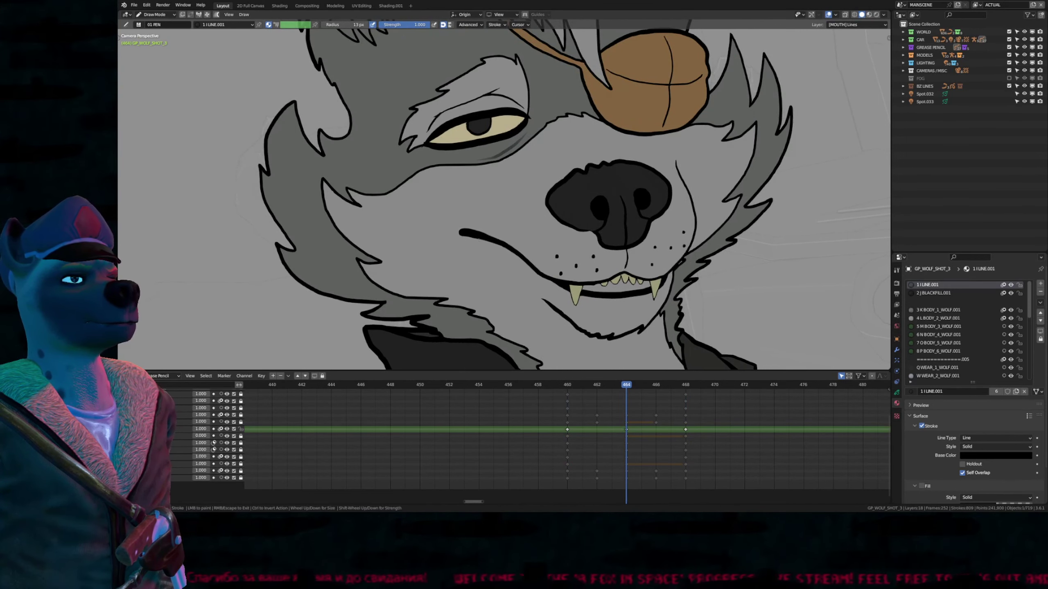
pyautogui.press('Tab')
pyautogui.click(487, 239)
pyautogui.hotkey('alt', 's')
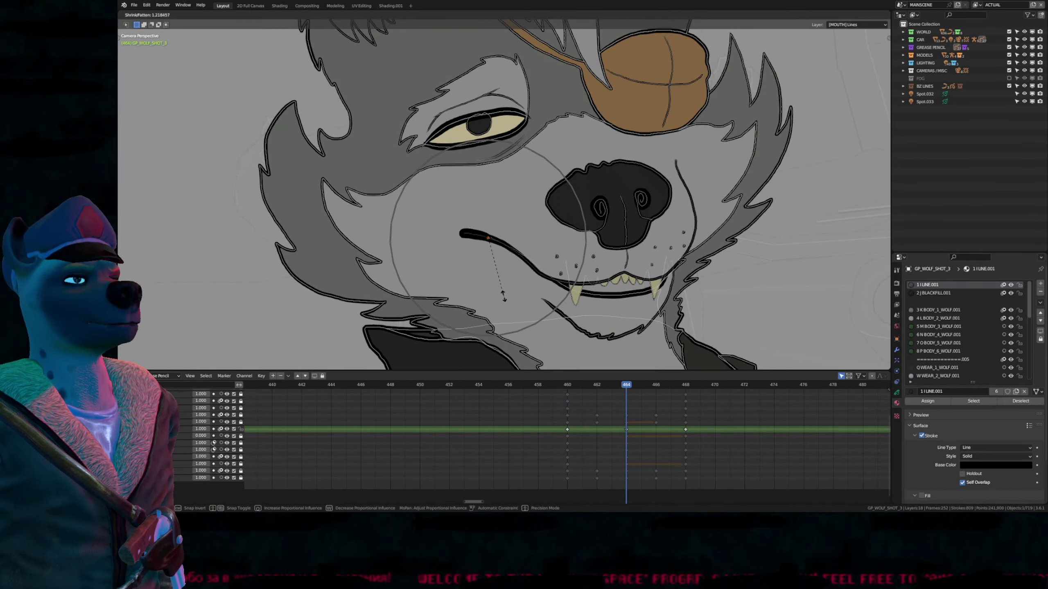
pyautogui.click(501, 291)
pyautogui.press('Tab')
# Step: Flip through the neighbouring keyframes to examine how the mouth, fangs and muzzle move through the head turn
pyautogui.press('Down')
pyautogui.press('Up')
pyautogui.press('Up')
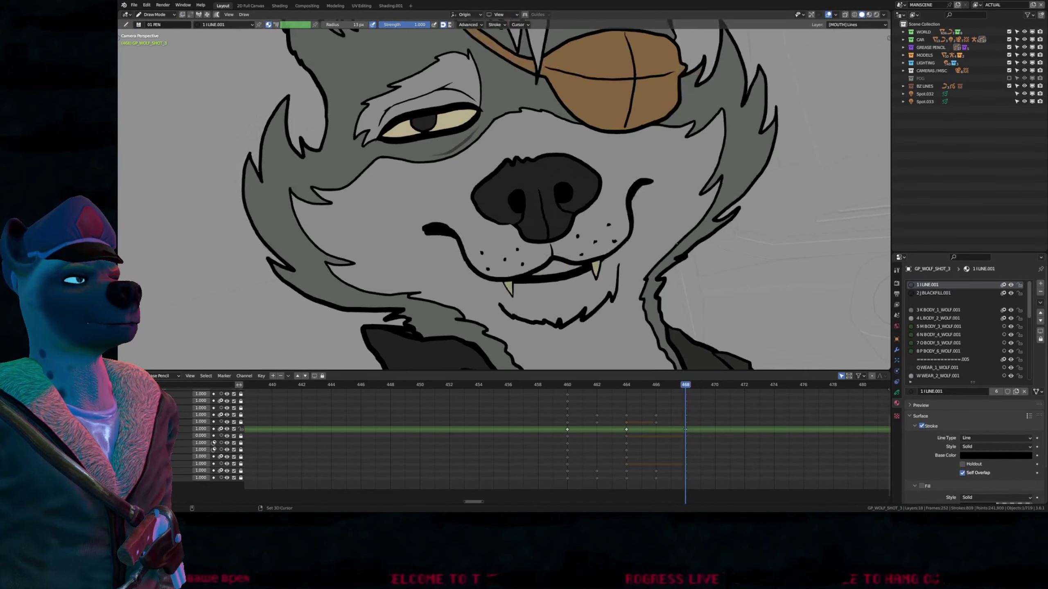
pyautogui.press('Down')
pyautogui.press('Down')
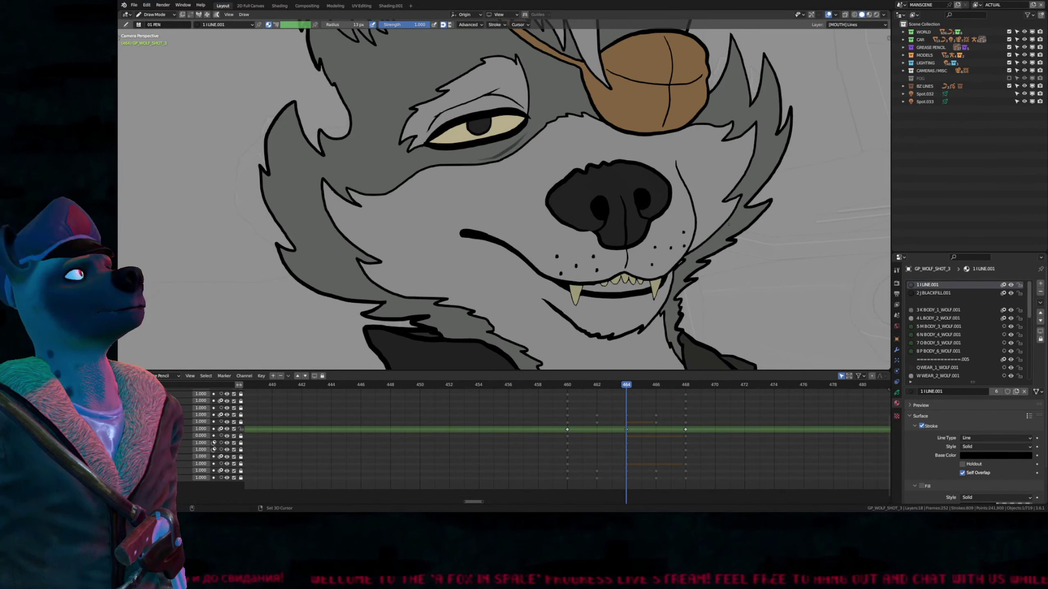
pyautogui.press('Up')
pyautogui.press('Up')
pyautogui.press('Up')
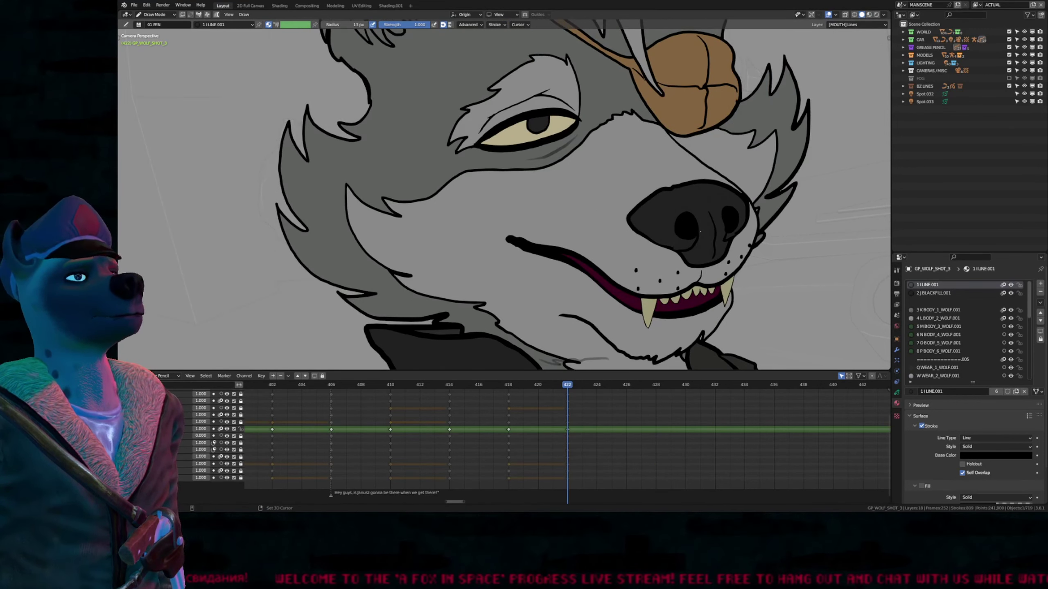
pyautogui.press('Down')
pyautogui.press('Down')
pyautogui.press('Down')
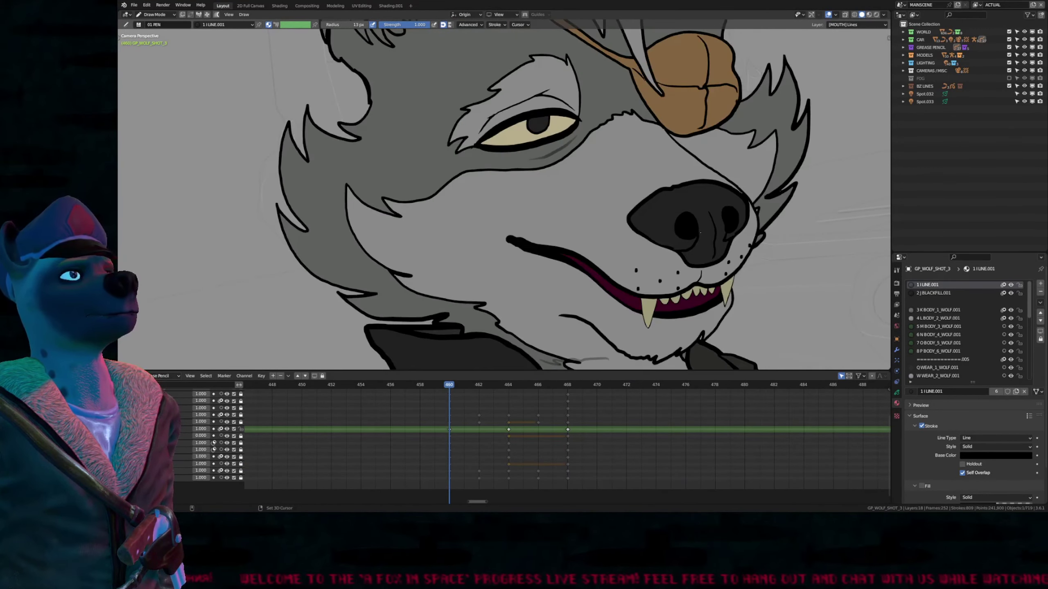
pyautogui.press('Up')
pyautogui.press('Up')
pyautogui.press('Down')
pyautogui.press('Down')
pyautogui.press('Up')
pyautogui.press('Up')
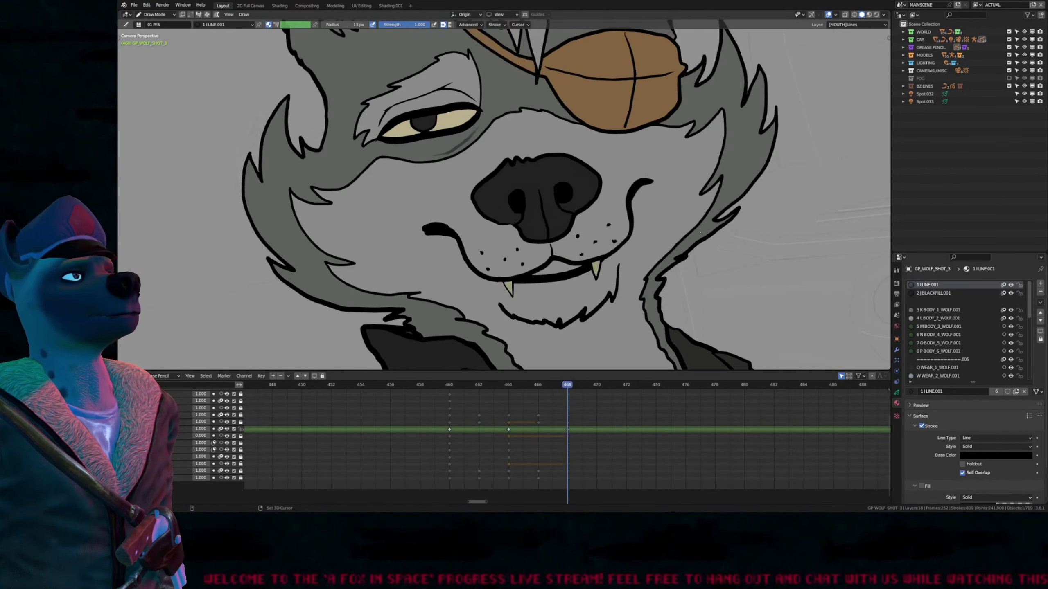
pyautogui.press('Down')
pyautogui.press('Down')
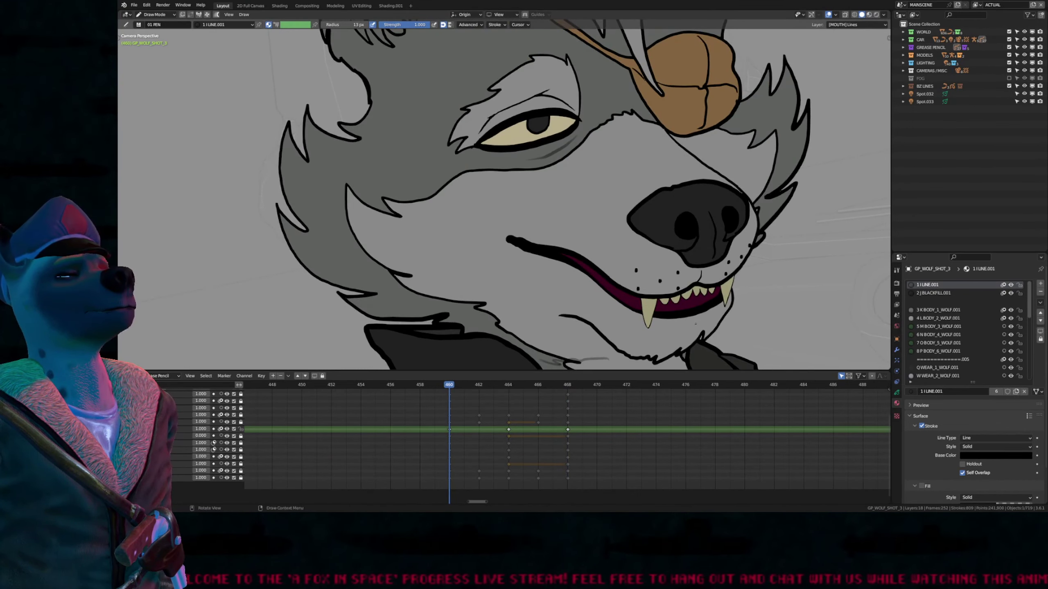
# Step: Shift the small tooth beside the near-side fang slightly at frame 460 using proportional editing with a reduced radius
pyautogui.press('Tab')
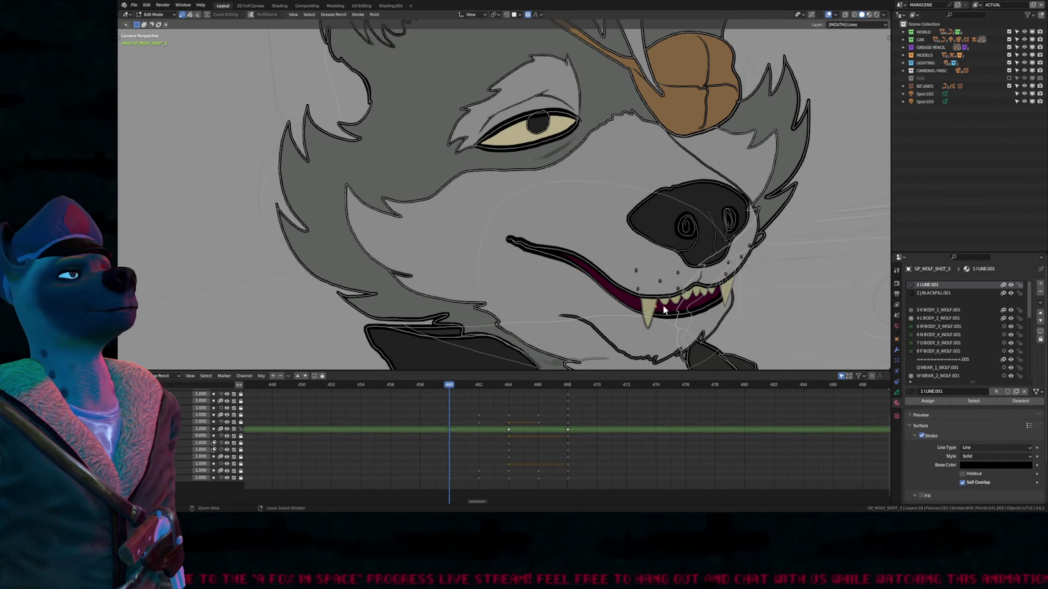
pyautogui.click(663, 309)
pyautogui.press('g')
pyautogui.scroll(20, 660, 309)
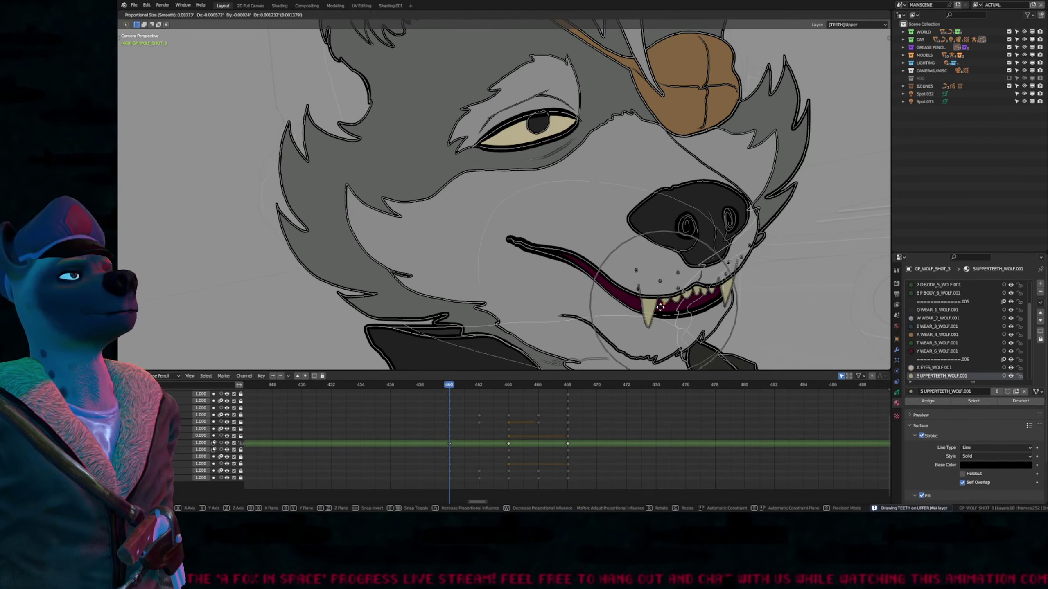
pyautogui.click(660, 311)
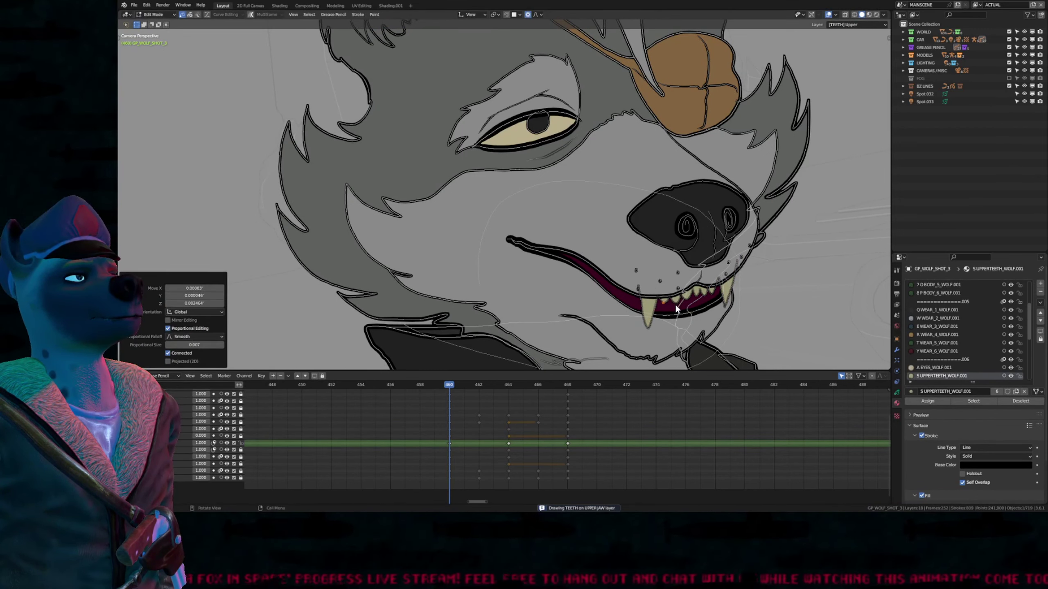
# Step: Shift three of the small upper teeth between the fangs slightly at frame 460 using proportional editing
pyautogui.click(683, 295)
pyautogui.press('g')
pyautogui.click(686, 296)
pyautogui.click(694, 291)
pyautogui.press('g')
pyautogui.click(692, 294)
pyautogui.press('g')
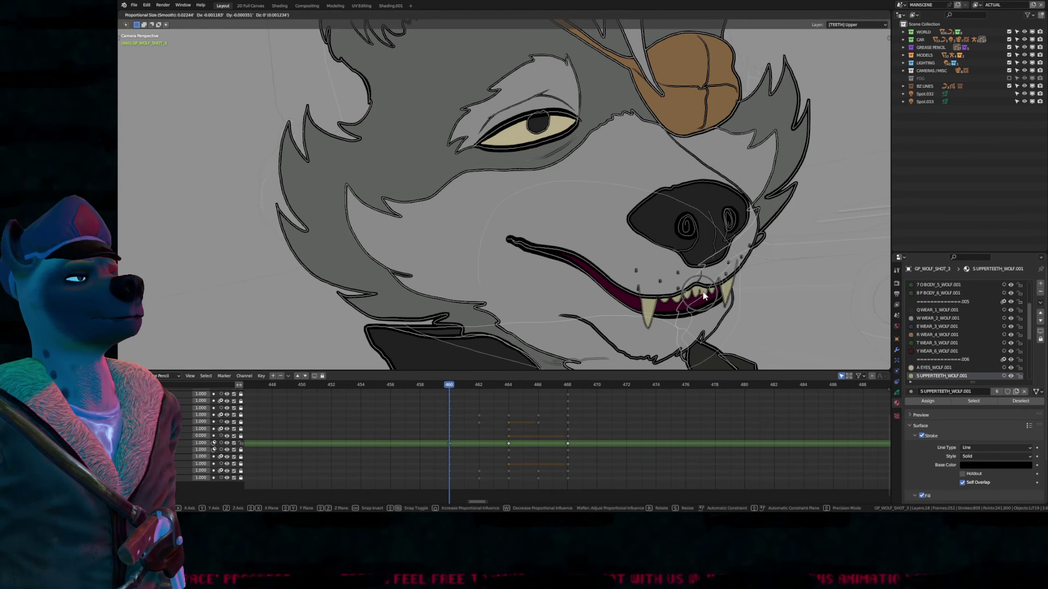
pyautogui.click(700, 292)
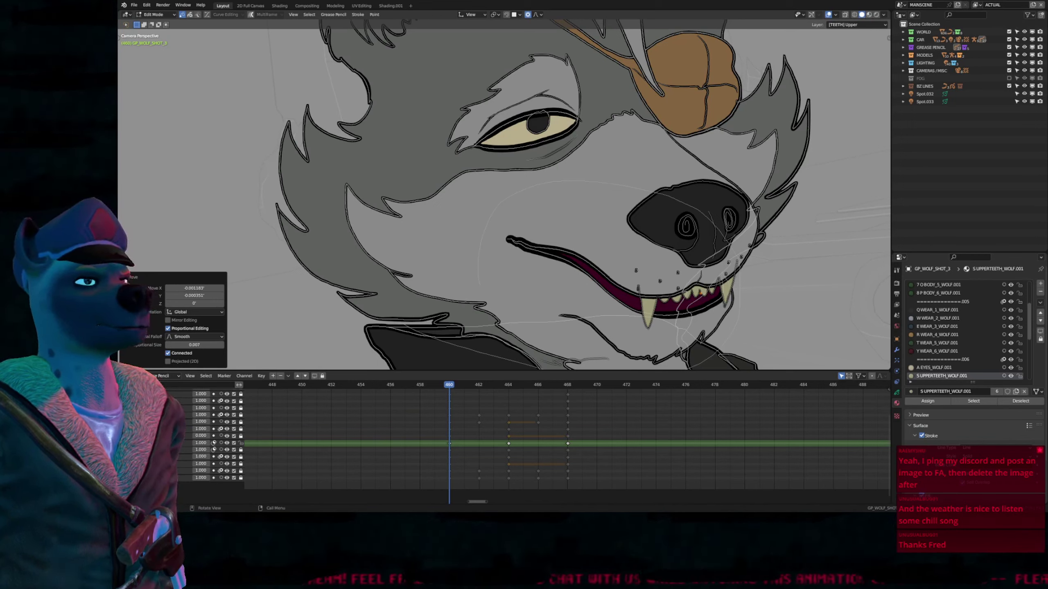
# Step: Return to Draw Mode and flip through the wolf's keyframes between 460 and 468 to examine the head turn
pyautogui.scroll(-5, 629, 289)
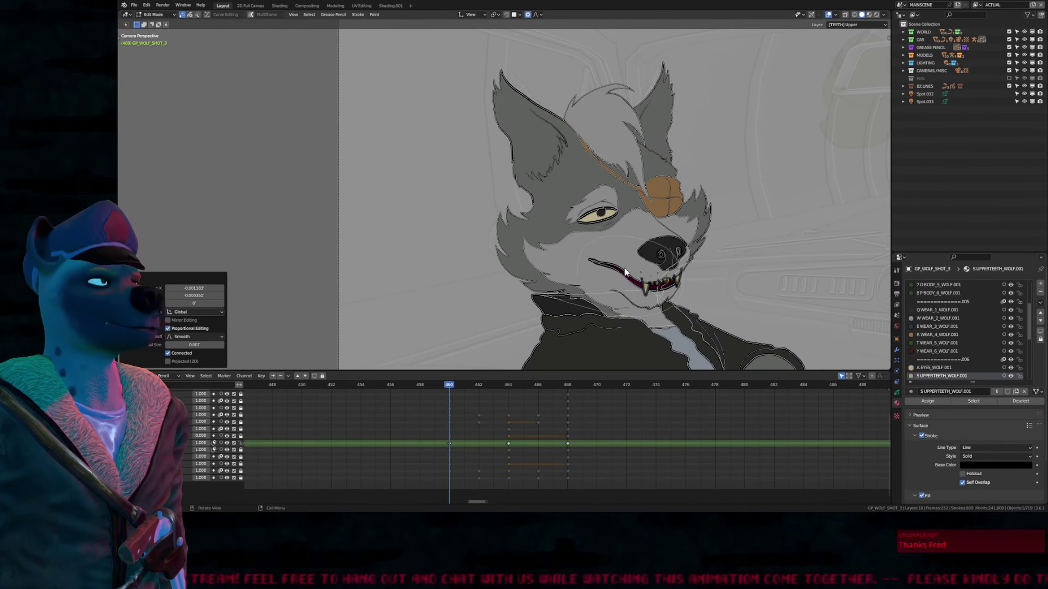
pyautogui.scroll(-2, 623, 269)
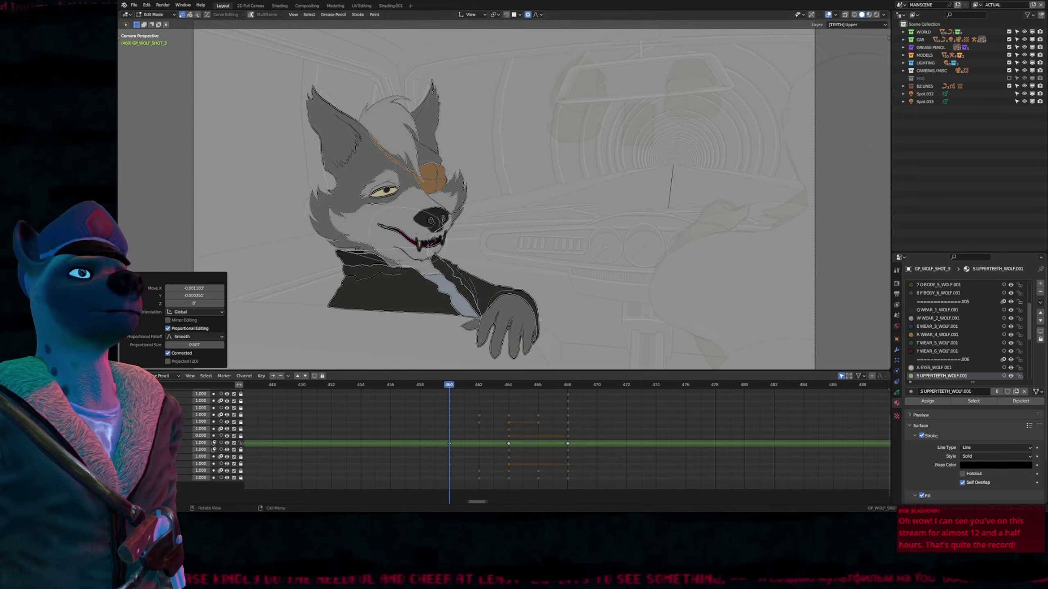
pyautogui.moveTo(475, 296)
pyautogui.keyDown('shift'); pyautogui.mouseDown(button='middle')
pyautogui.moveTo(618, 298)
pyautogui.moveTo(682, 136)
pyautogui.moveTo(607, 220)
pyautogui.moveTo(573, 287)
pyautogui.moveTo(634, 230)
pyautogui.mouseUp(button='middle'); pyautogui.keyUp('shift')
pyautogui.press('Tab')
pyautogui.hotkey('ctrl', 'Tab')
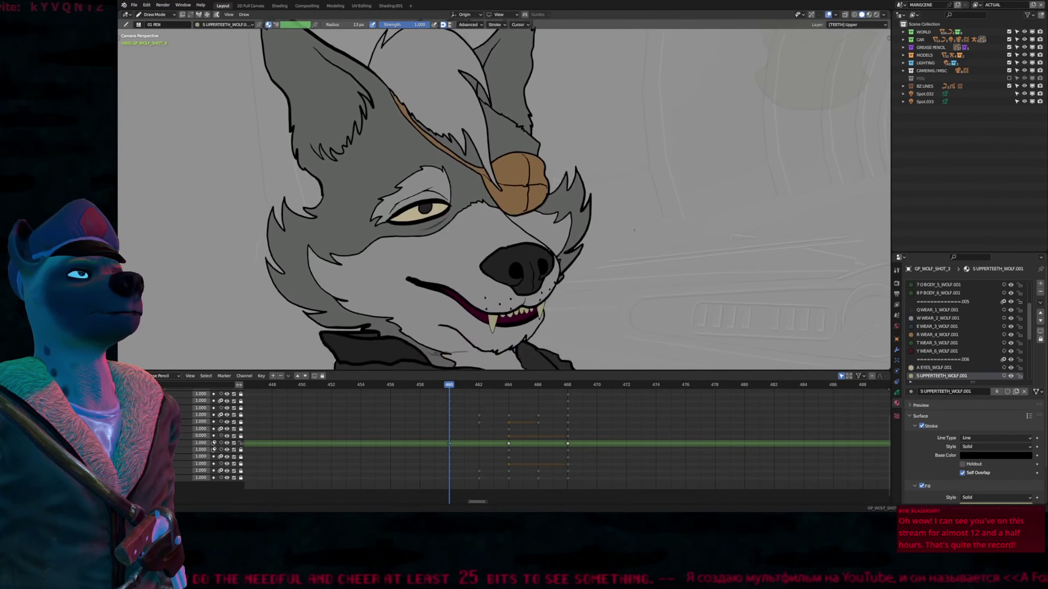
pyautogui.scroll(-4, 649, 277)
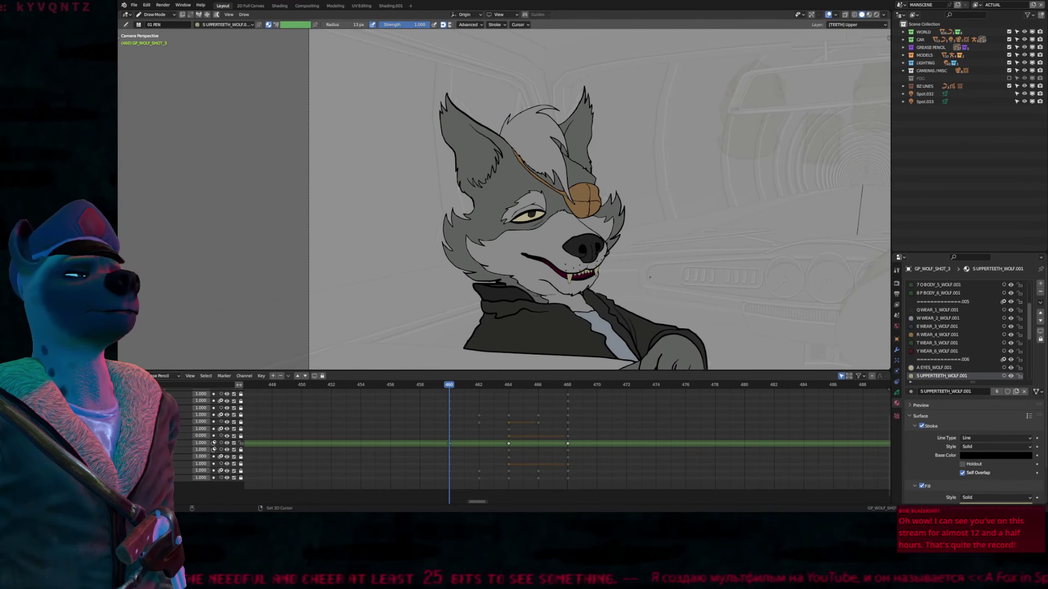
pyautogui.press('Up')
pyautogui.press('Up')
pyautogui.press('Up')
pyautogui.press('Down')
pyautogui.press('Down')
pyautogui.press('Down')
pyautogui.press('Down')
pyautogui.press('Up')
pyautogui.press('Up')
pyautogui.press('Up')
pyautogui.press('Down')
pyautogui.press('Down')
pyautogui.press('Up')
pyautogui.press('Up')
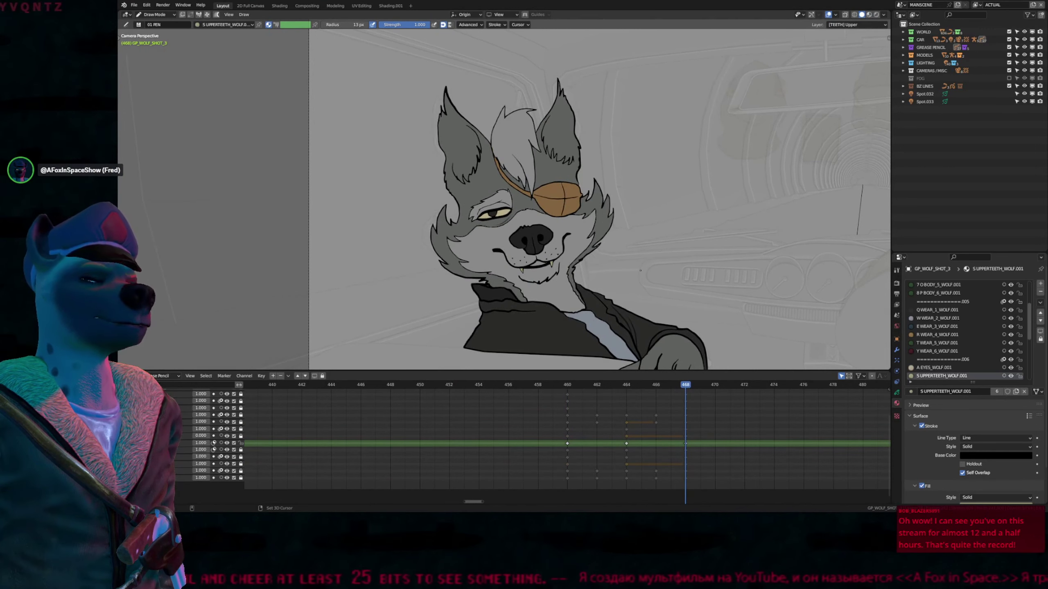
pyautogui.press('Escape')
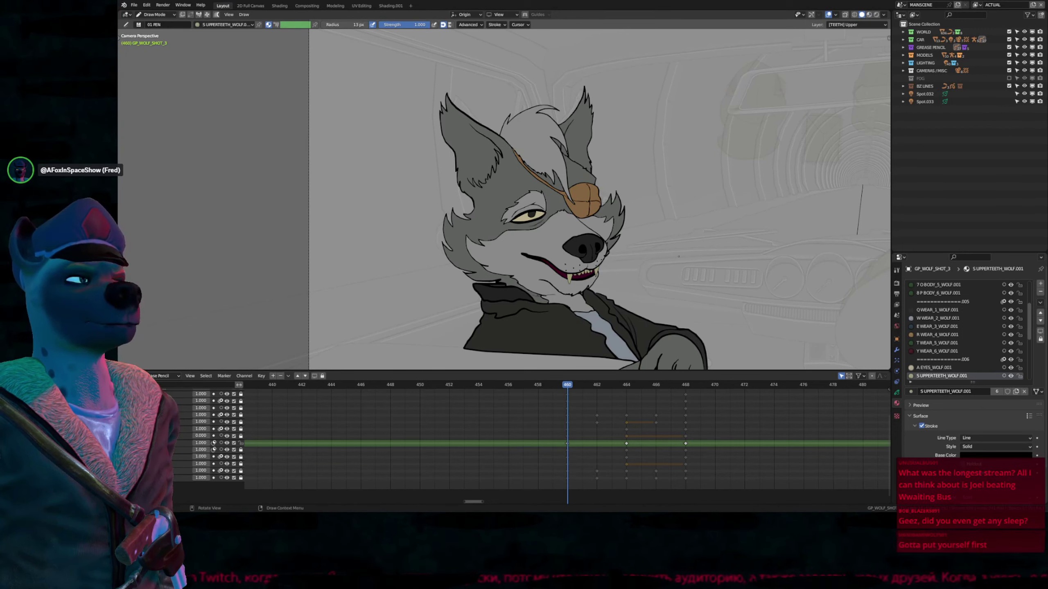
# Step: Reselect the wolf drawing in Object Mode and check it at keyframe 422 in the full camera view
pyautogui.click(923, 174)
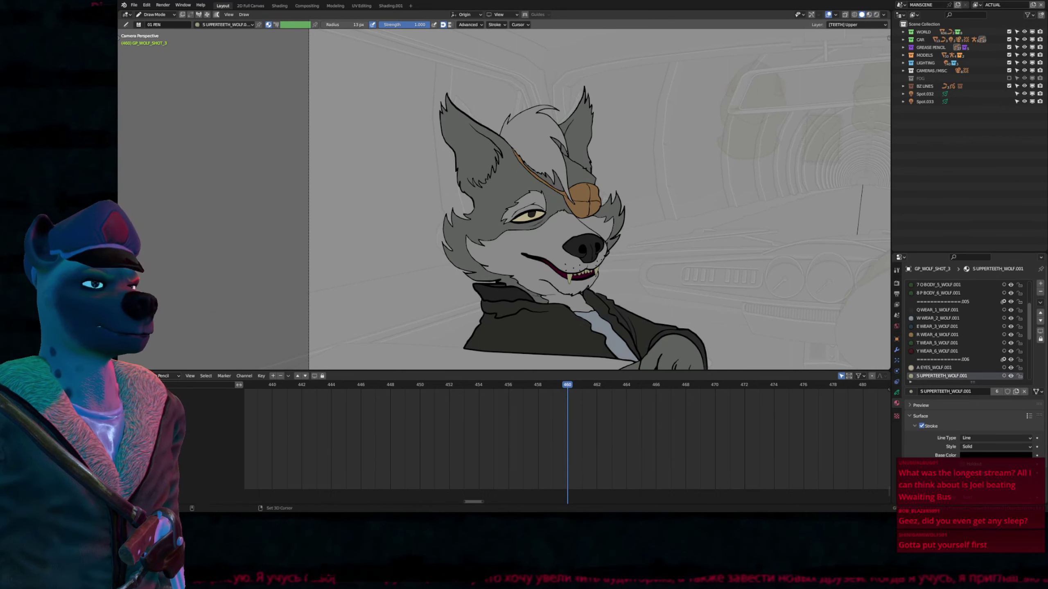
pyautogui.hotkey('ctrl', 'Tab')
pyautogui.click(583, 258)
pyautogui.hotkey('shift', 'alt', 'z')
pyautogui.hotkey('shift', 'alt', 'z')
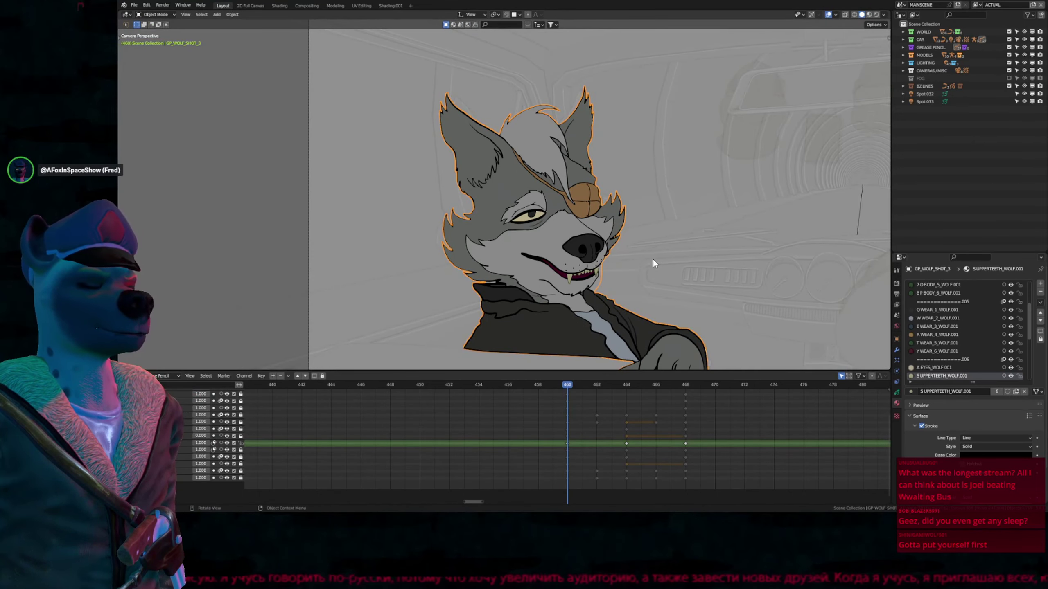
pyautogui.hotkey('shift', 'alt', 'z')
pyautogui.keyDown('shift'); pyautogui.moveTo(750, 250); pyautogui.dragTo(644, 256, button='middle'); pyautogui.keyUp('shift')
pyautogui.press('Home')
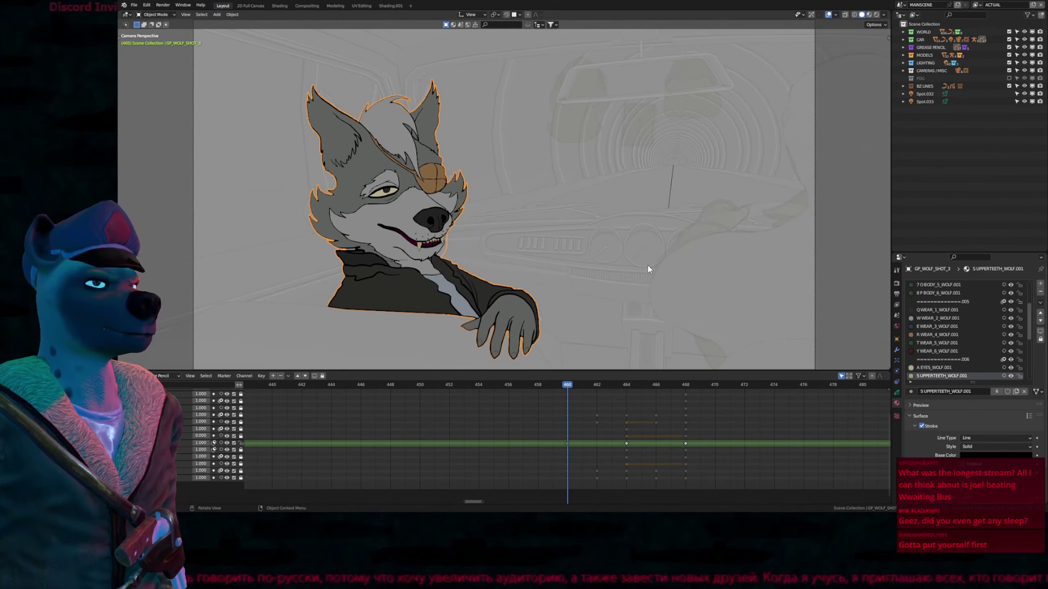
pyautogui.press('Up')
pyautogui.press('Up')
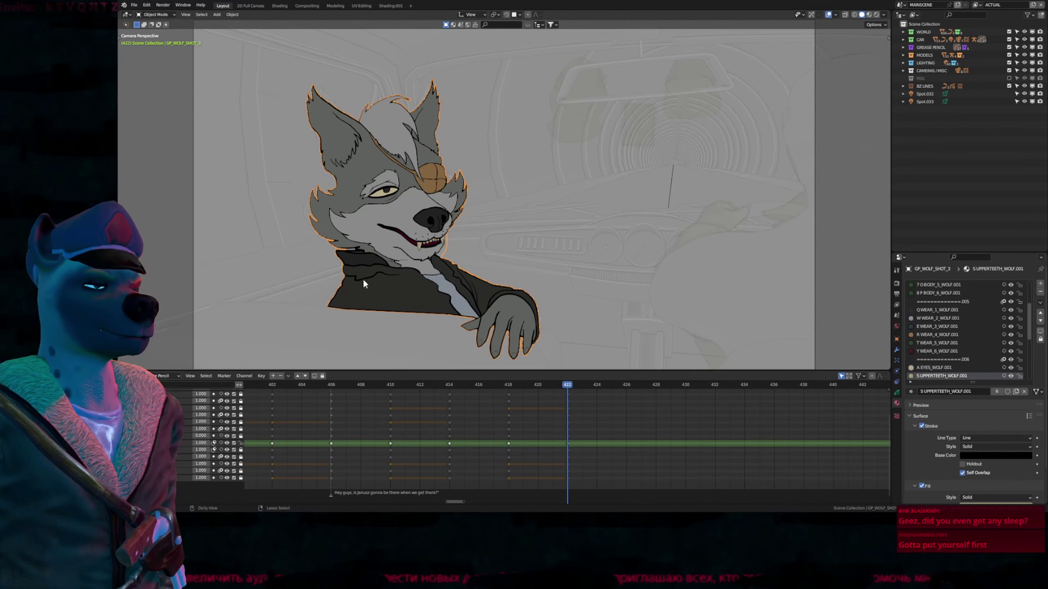
# Step: Smooth out the jagged corner in the jacket's lower collar fold line at frame 422 on the [BODY] Lines layer
pyautogui.scroll(5, 362, 279)
pyautogui.scroll(3, 378, 279)
pyautogui.hotkey('ctrl', 'Tab')
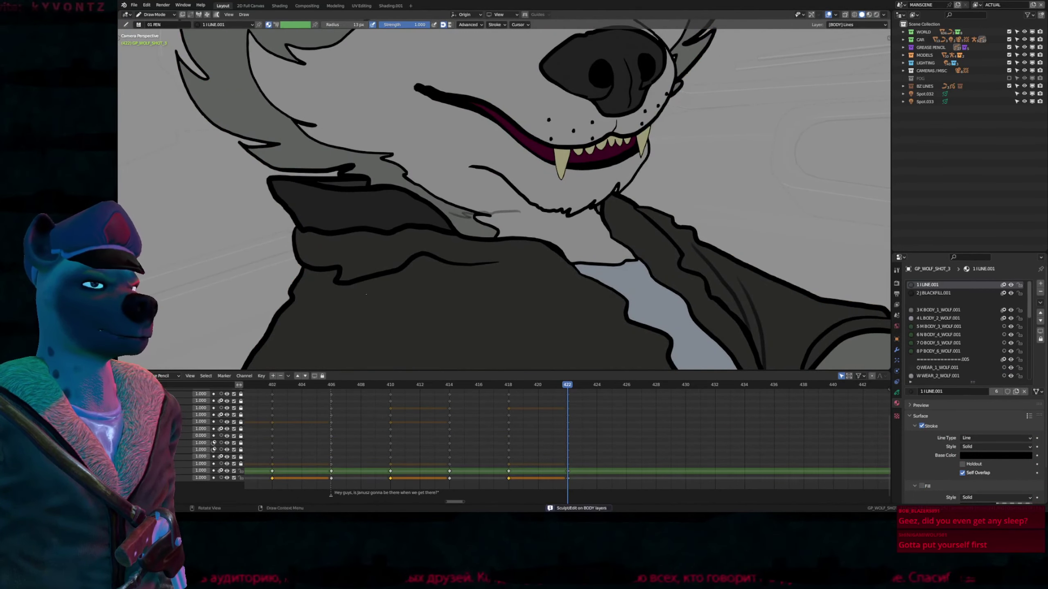
pyautogui.press('f')
pyautogui.press('Escape')
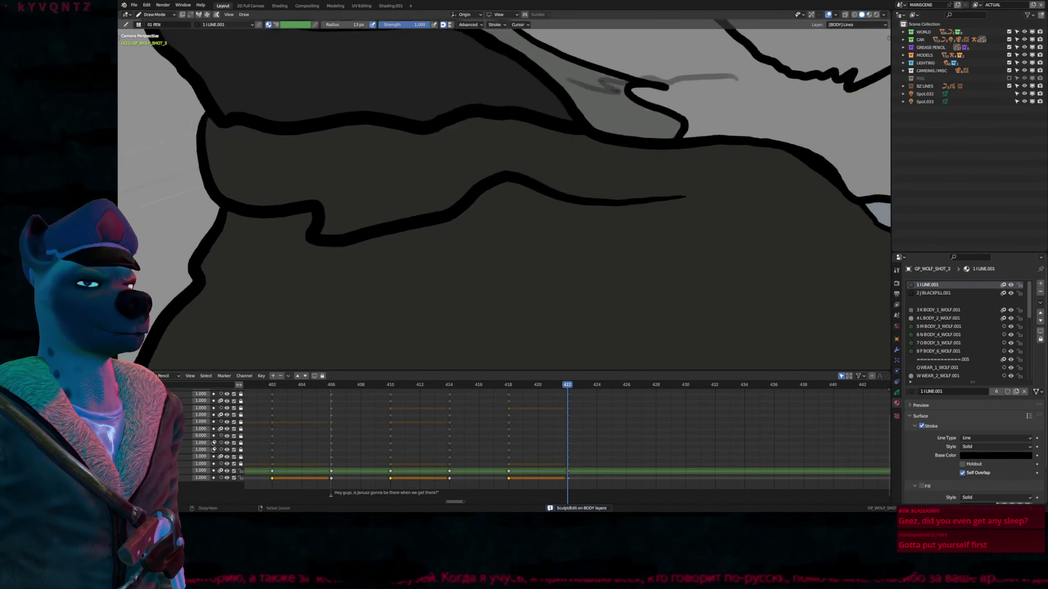
pyautogui.scroll(3, 363, 256)
pyautogui.moveTo(364, 256)
pyautogui.keyDown('shift'); pyautogui.mouseDown()
pyautogui.moveTo(318, 218)
pyautogui.moveTo(350, 237)
pyautogui.mouseUp(); pyautogui.keyUp('shift')
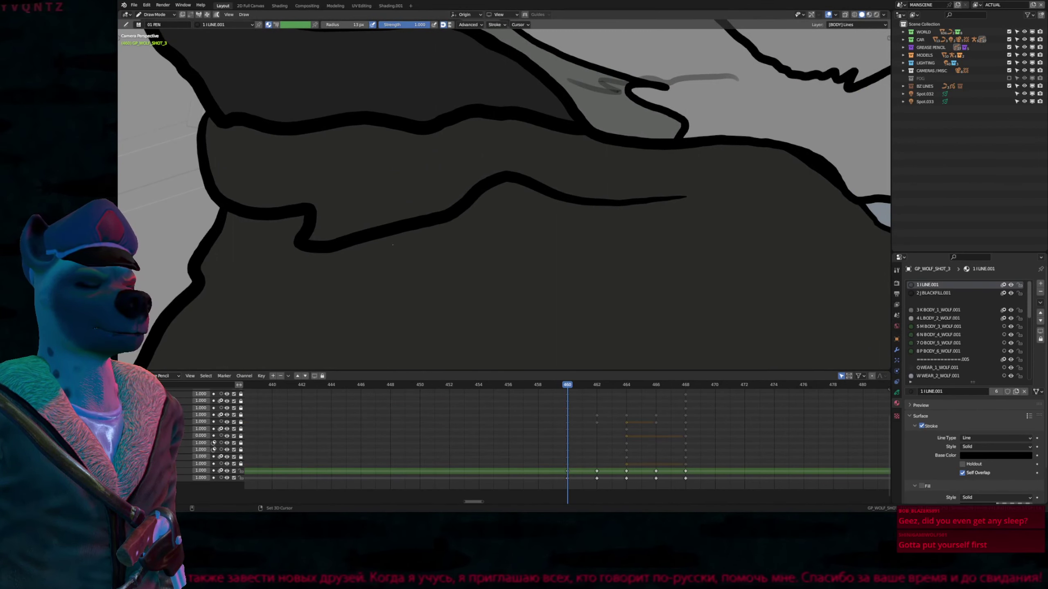
# Step: Duplicate the body layers' keyframes from frame 422 onto frame 460
pyautogui.scroll(-10, 491, 407)
pyautogui.moveTo(584, 464); pyautogui.dragTo(595, 482)
pyautogui.hotkey('shift', 'd')
pyautogui.click(680, 482)
pyautogui.moveTo(640, 443); pyautogui.dragTo(493, 439, button='middle')
pyautogui.scroll(6, 494, 447)
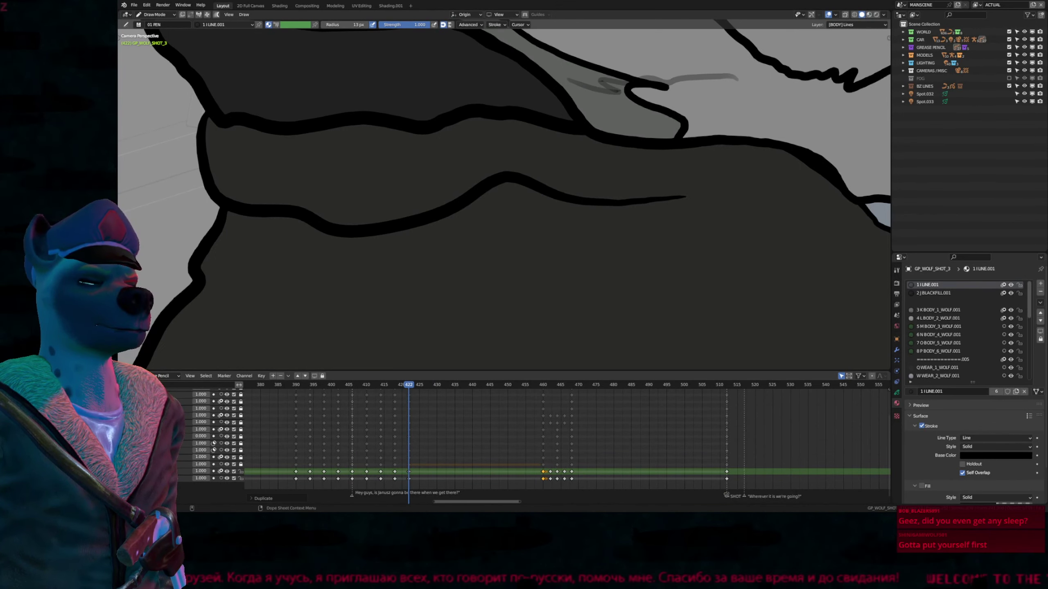
pyautogui.keyDown('ctrl'); pyautogui.scroll(3, 497, 444); pyautogui.keyUp('ctrl')
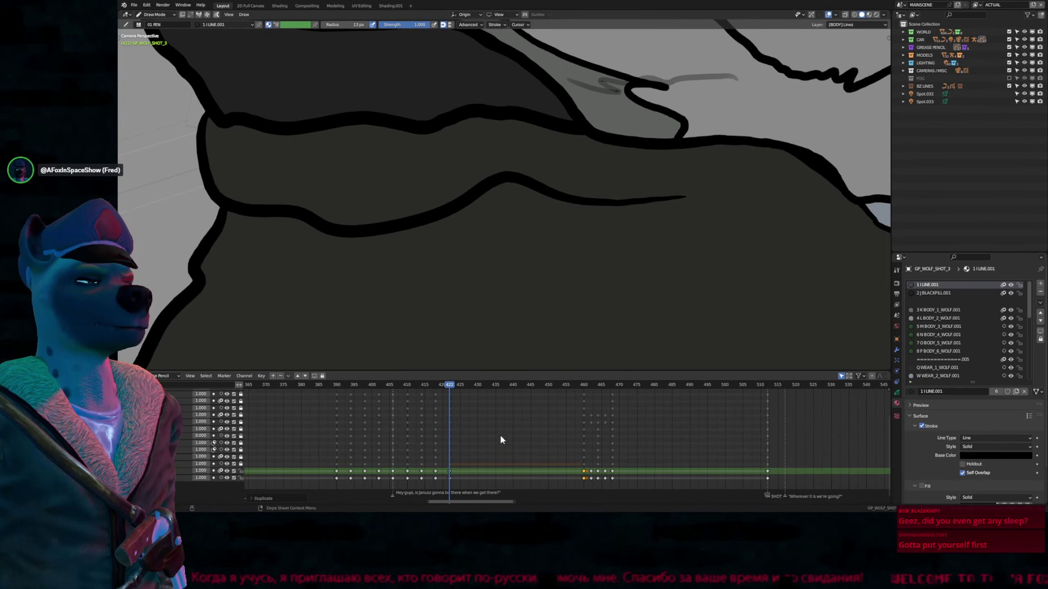
pyautogui.keyDown('ctrl'); pyautogui.scroll(-1, 481, 445); pyautogui.keyUp('ctrl')
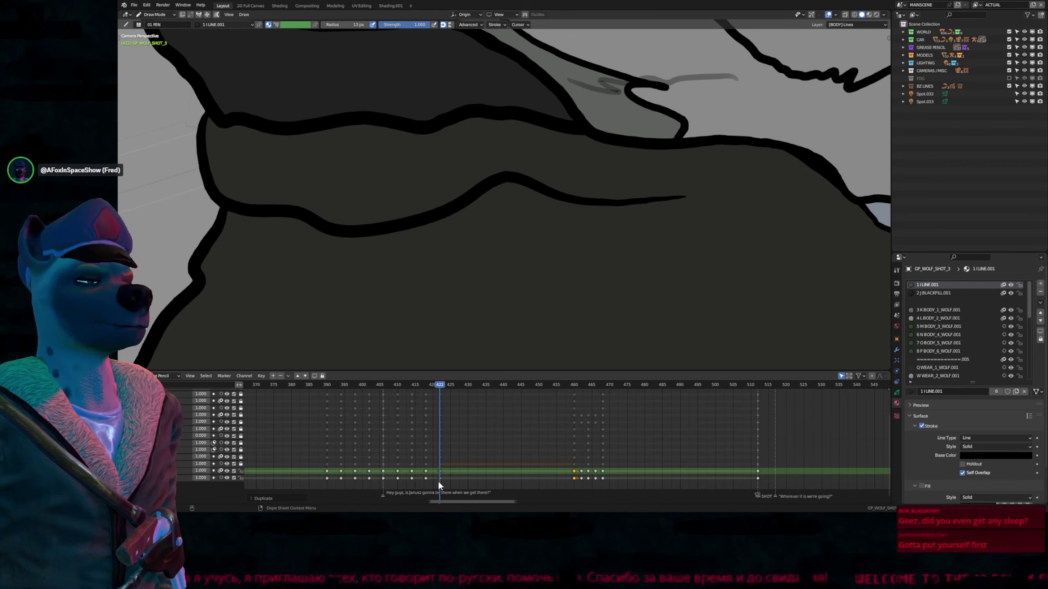
# Step: Step through the body keyframes from 422 to 512 and back to 460 to check the jacket fold line
pyautogui.moveTo(438, 481); pyautogui.dragTo(447, 467)
pyautogui.press('Up')
pyautogui.press('Up')
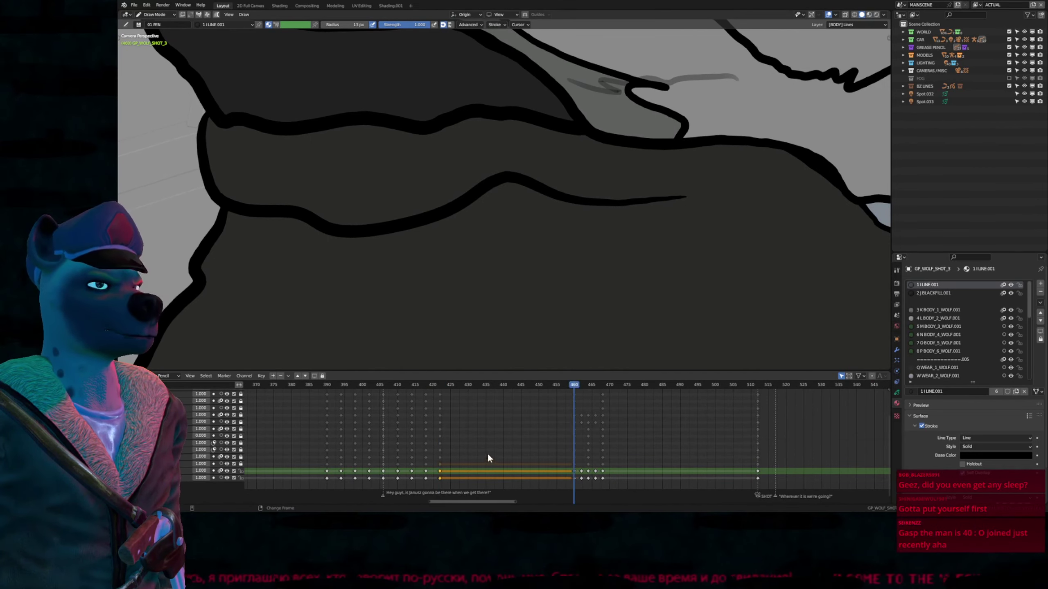
pyautogui.press('Up')
pyautogui.press('Up')
pyautogui.press('Up')
pyautogui.press('Up')
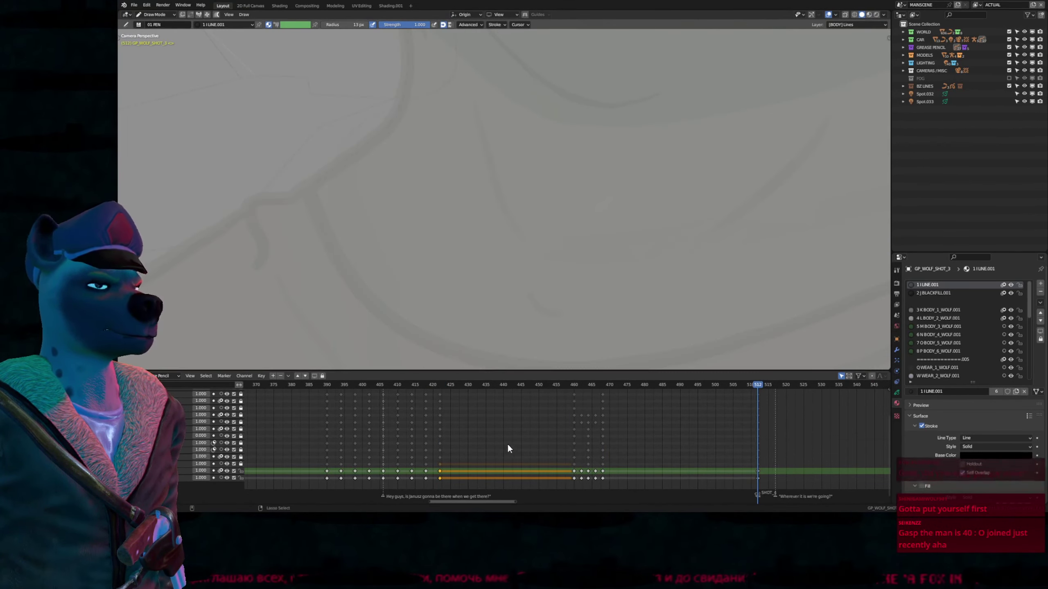
pyautogui.keyDown('ctrl'); pyautogui.moveTo(510, 443); pyautogui.dragTo(545, 451, button='middle'); pyautogui.keyUp('ctrl')
pyautogui.press('Down')
pyautogui.press('Down')
pyautogui.press('Down')
pyautogui.press('Down')
pyautogui.press('Down')
pyautogui.scroll(-7, 545, 327)
pyautogui.press('Home')
# Step: Flip between keyframes 460 and 468 in Object Mode to examine the whole head turn within the camera frame
pyautogui.hotkey('ctrl', 'Tab')
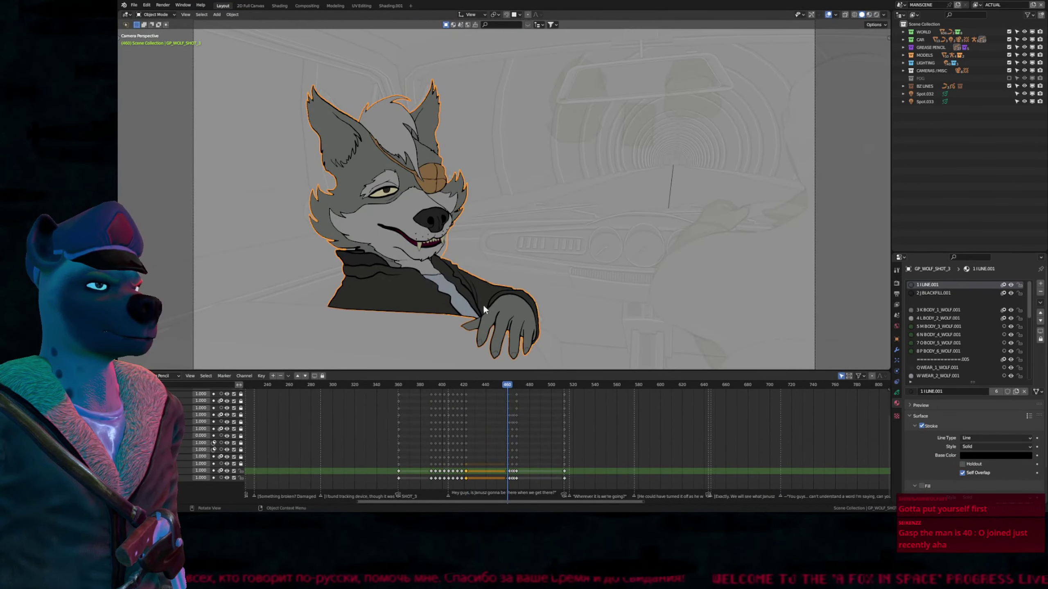
pyautogui.keyDown('shift'); pyautogui.moveTo(472, 289); pyautogui.dragTo(505, 288, button='middle'); pyautogui.keyUp('shift')
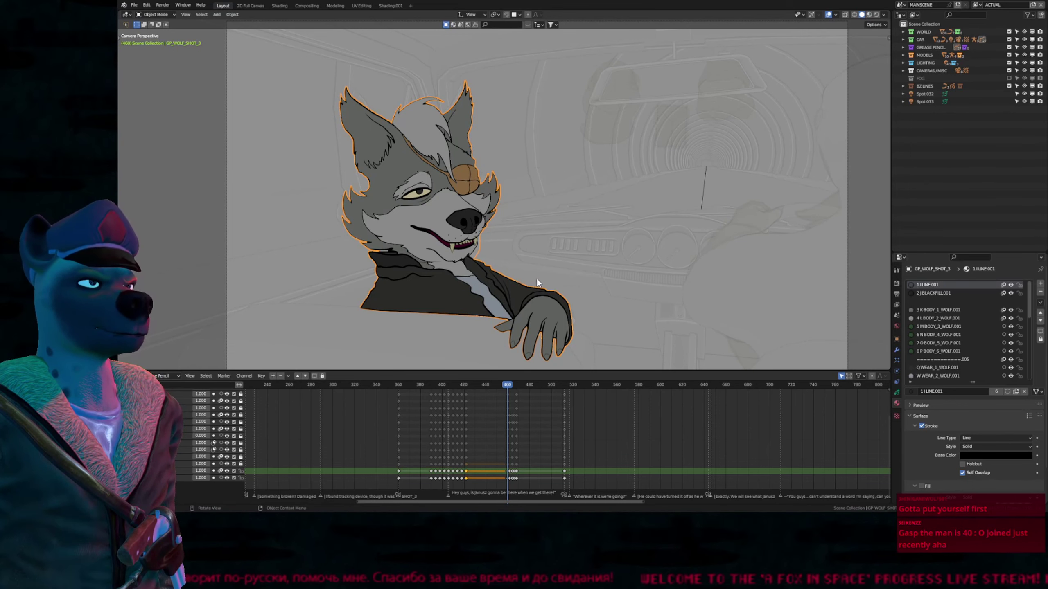
pyautogui.keyDown('shift'); pyautogui.moveTo(537, 278); pyautogui.dragTo(561, 278, button='middle'); pyautogui.keyUp('shift')
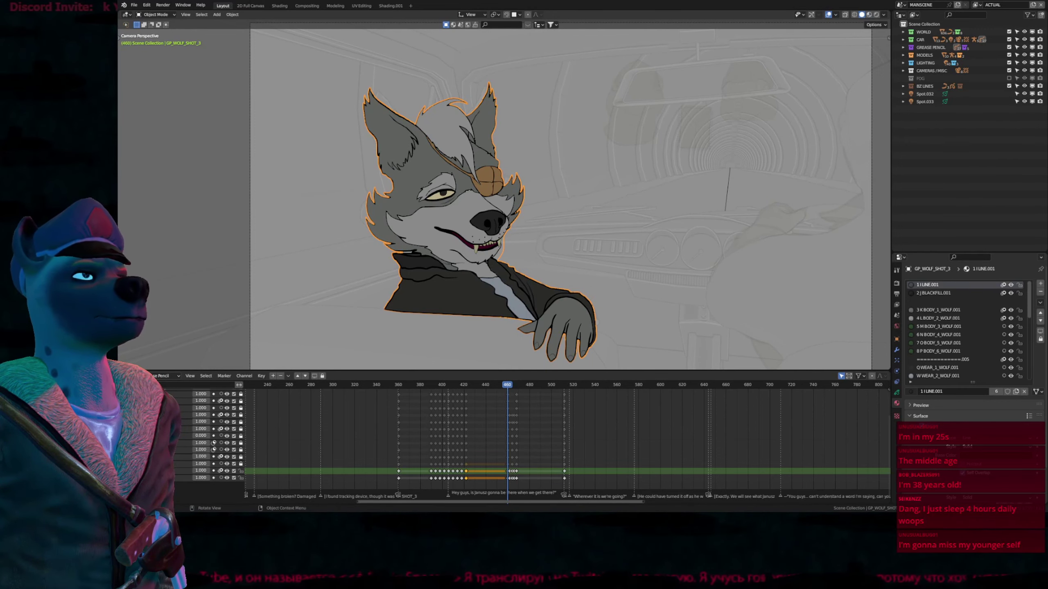
pyautogui.keyDown('ctrl'); pyautogui.moveTo(637, 239); pyautogui.dragTo(635, 258, button='middle'); pyautogui.keyUp('ctrl')
pyautogui.moveTo(520, 451)
pyautogui.keyDown('ctrl'); pyautogui.mouseDown(button='middle')
pyautogui.moveTo(541, 453)
pyautogui.moveTo(459, 445)
pyautogui.moveTo(547, 433)
pyautogui.mouseUp(button='middle'); pyautogui.keyUp('ctrl')
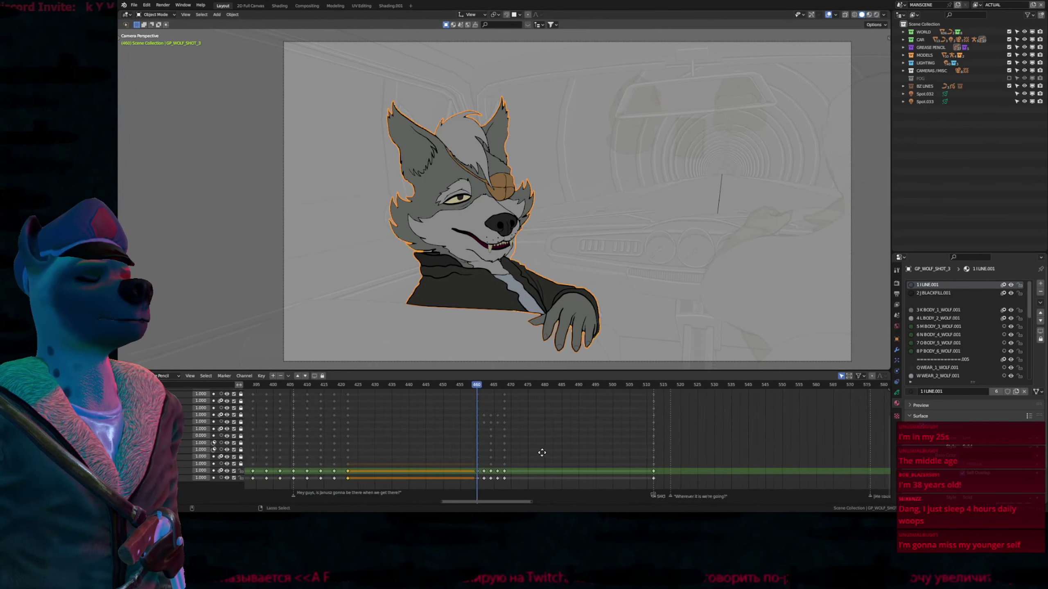
pyautogui.press('Up')
pyautogui.press('Up')
pyautogui.press('Up')
pyautogui.press('Down')
pyautogui.press('Down')
pyautogui.press('Down')
pyautogui.press('Up')
pyautogui.press('Up')
pyautogui.press('Up')
pyautogui.press('Up')
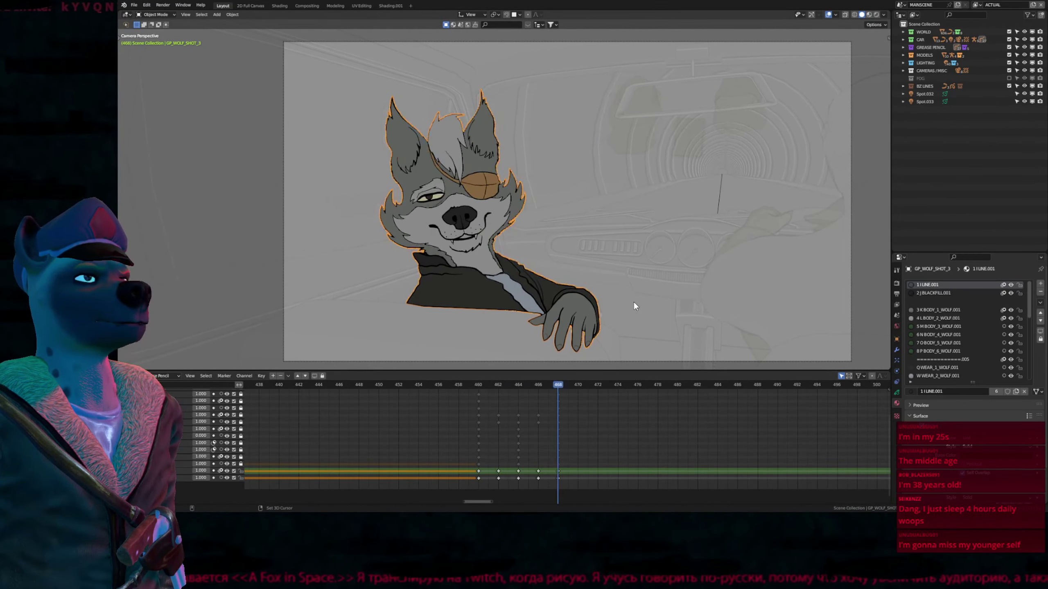
pyautogui.press('Down')
pyautogui.press('Down')
pyautogui.press('Down')
pyautogui.press('Down')
pyautogui.press('Up')
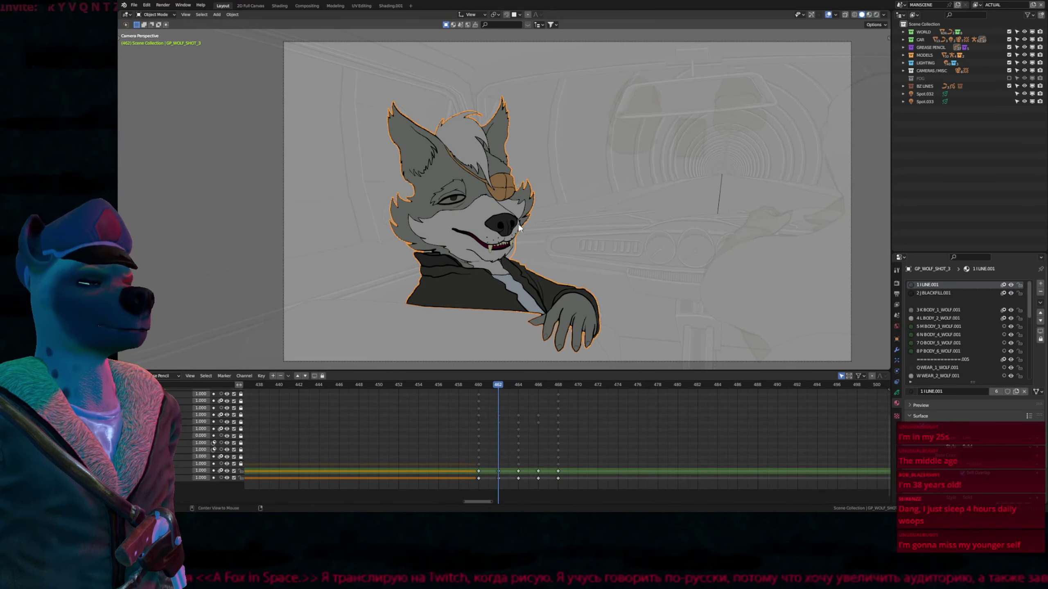
# Step: Insert blank keyframes on the head layers at frame 462 and duplicate them to frame 466
pyautogui.hotkey('ctrl', 'Tab')
pyautogui.keyDown('shift'); pyautogui.moveTo(476, 267); pyautogui.dragTo(577, 295, button='middle'); pyautogui.keyUp('shift')
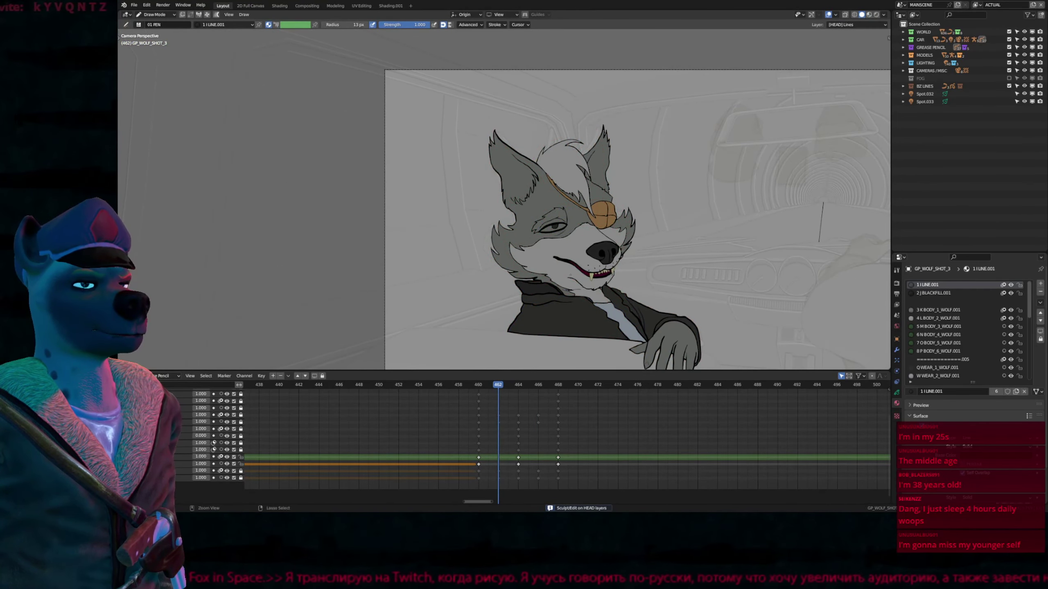
pyautogui.press('i')
pyautogui.click(507, 447)
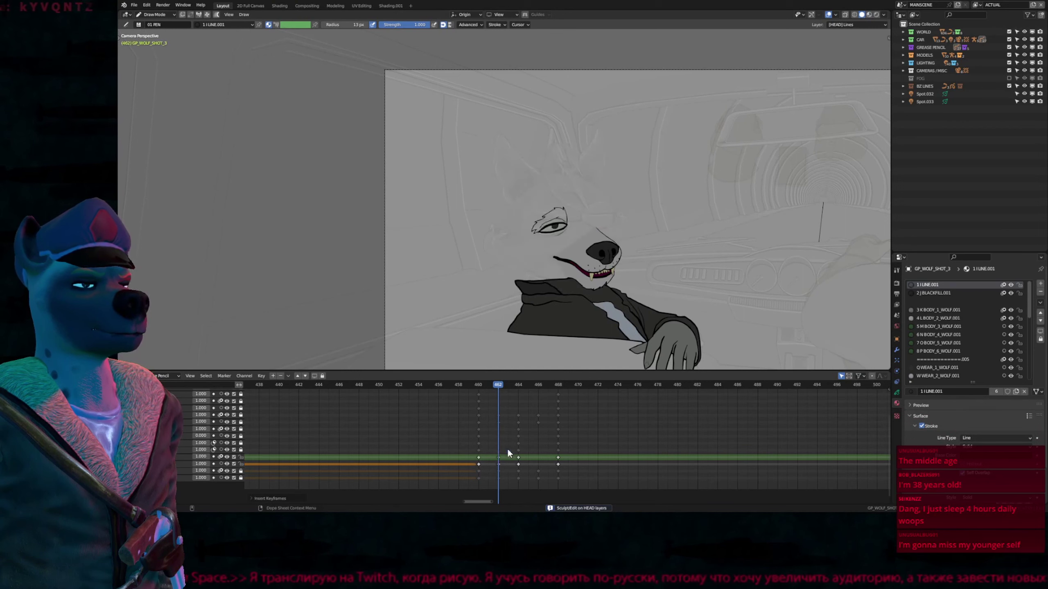
pyautogui.hotkey('shift', 'd')
pyautogui.click(535, 465)
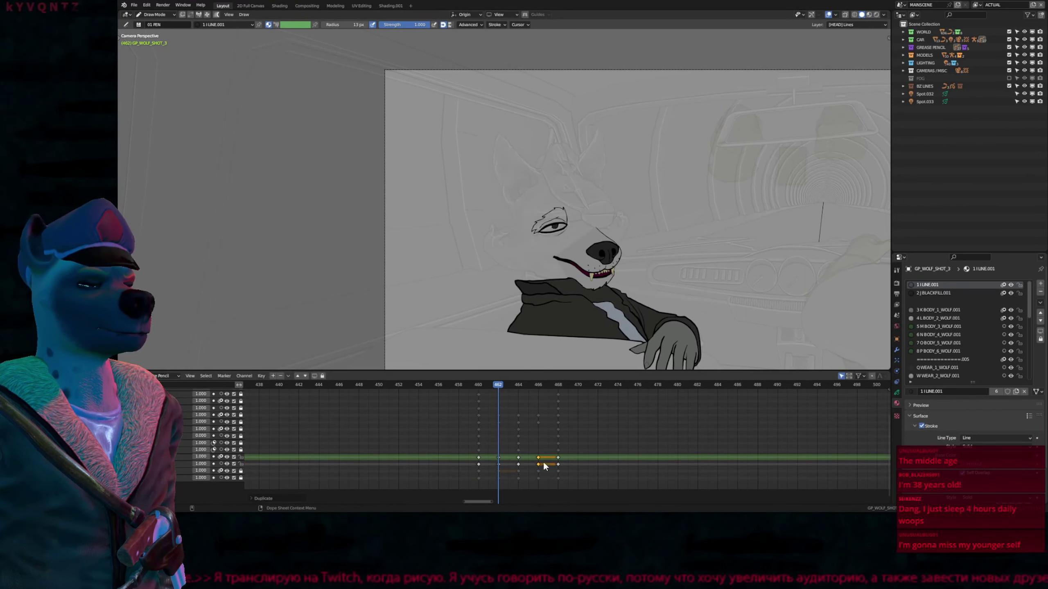
# Step: Unlock the mouth, lower jaw and upper teeth layers, insert blank keyframes at frame 462 and duplicate them to frame 466
pyautogui.press('2')
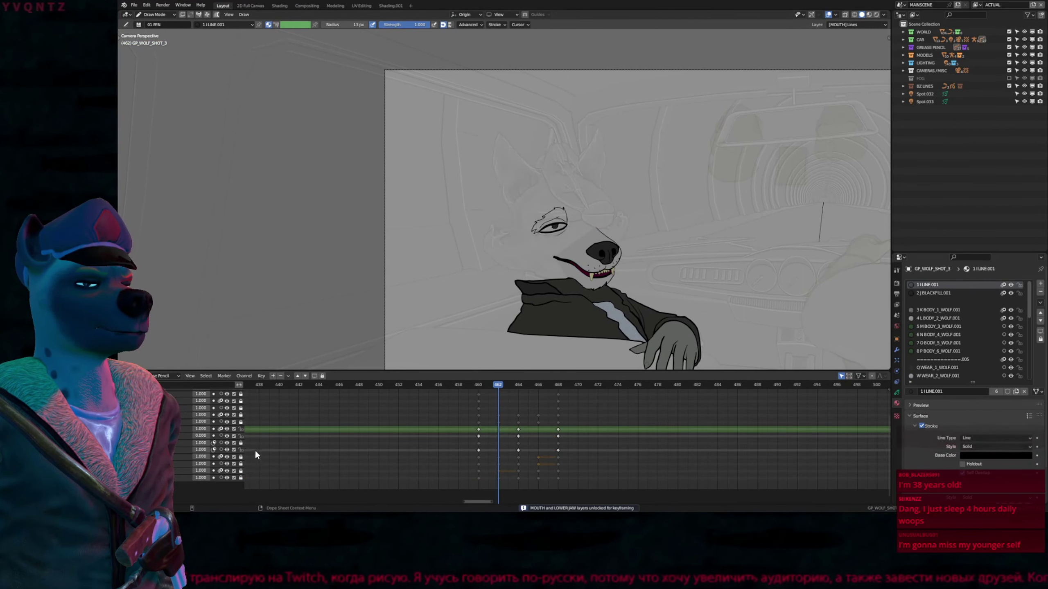
pyautogui.click(241, 443)
pyautogui.press('i')
pyautogui.click(530, 436)
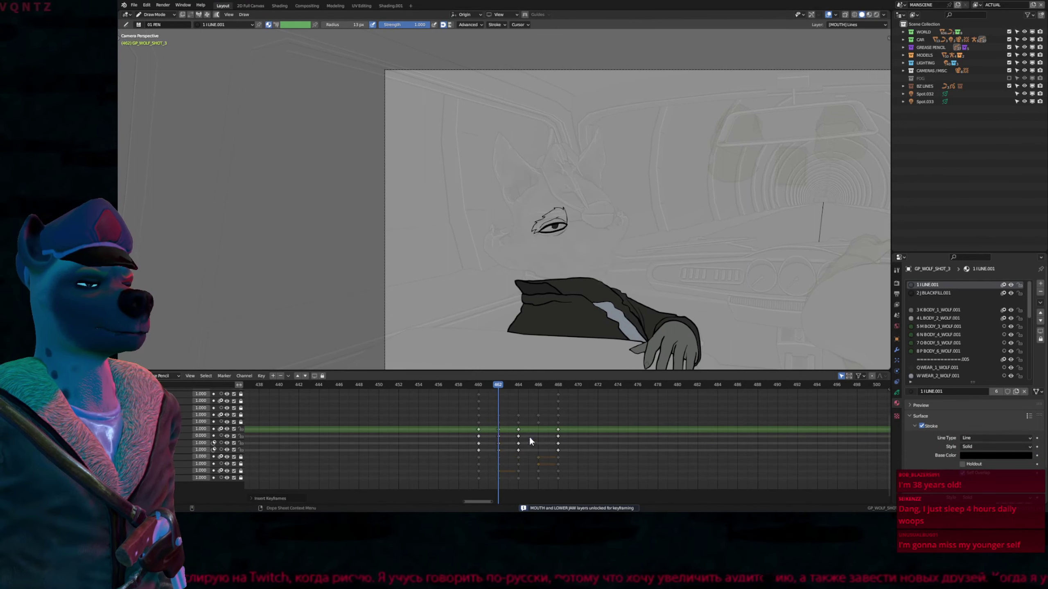
pyautogui.moveTo(488, 419); pyautogui.dragTo(509, 462)
pyautogui.hotkey('shift', 'd')
pyautogui.click(541, 450)
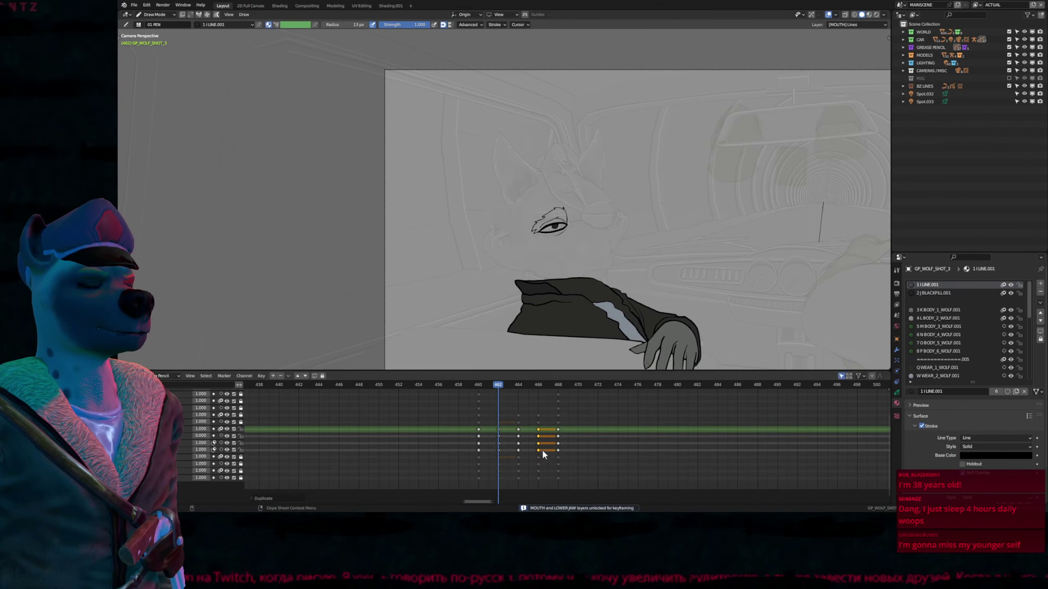
# Step: Flip through keyframes 460 to 468 to check the blank in-between frames against the finished head drawings
pyautogui.press('Down')
pyautogui.press('Up')
pyautogui.press('Up')
pyautogui.press('Up')
pyautogui.press('Up')
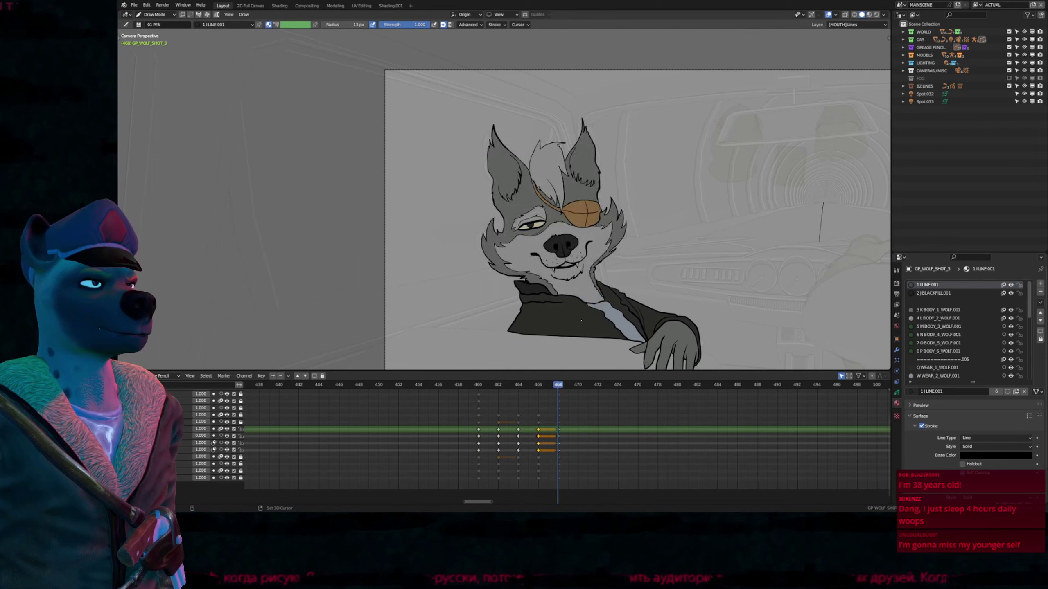
pyautogui.press('Down')
pyautogui.press('Down')
pyautogui.press('Up')
pyautogui.press('Up')
pyautogui.press('Up')
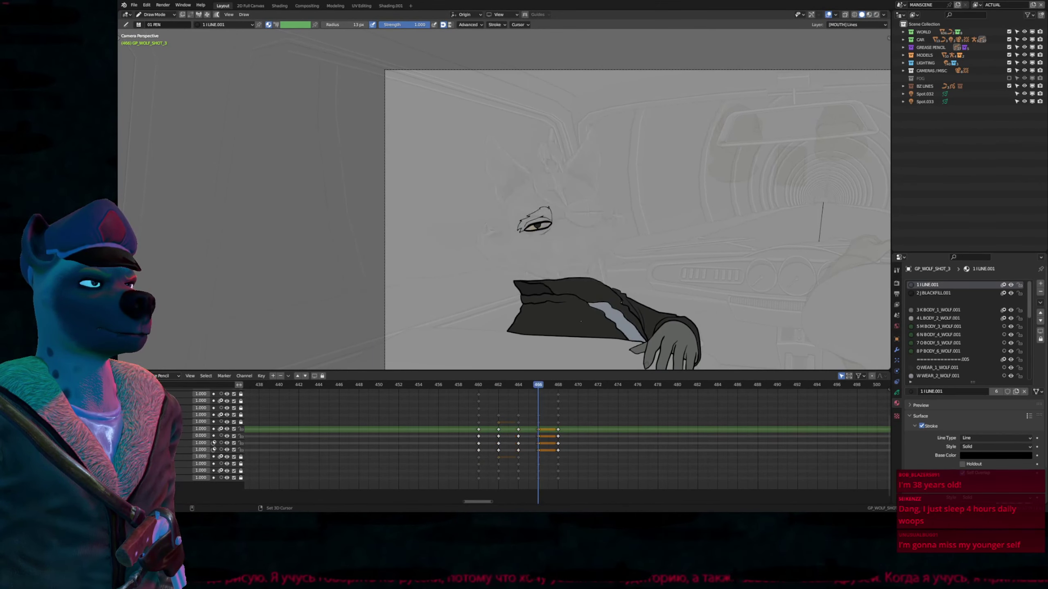
# Step: Step back and forth through the keyframes around frames 462 to 466 to review the wolf's eye and jacket drawings
pyautogui.press('Down')
pyautogui.press('Down')
pyautogui.press('Down')
pyautogui.press('Up')
pyautogui.press('Down')
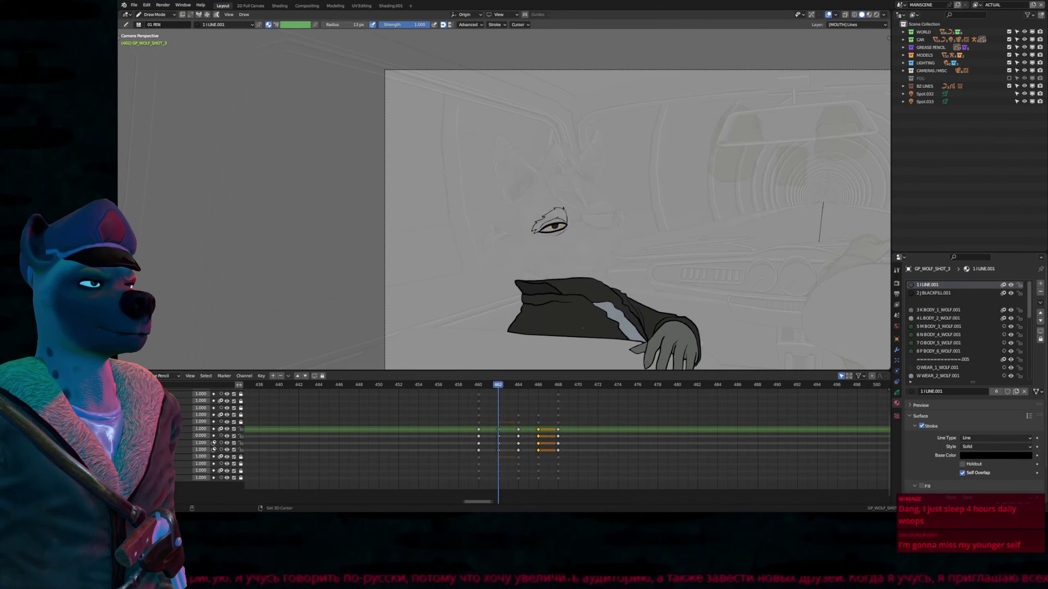
pyautogui.press('Up')
pyautogui.press('Up')
pyautogui.press('Up')
pyautogui.press('Down')
pyautogui.scroll(8, 605, 299)
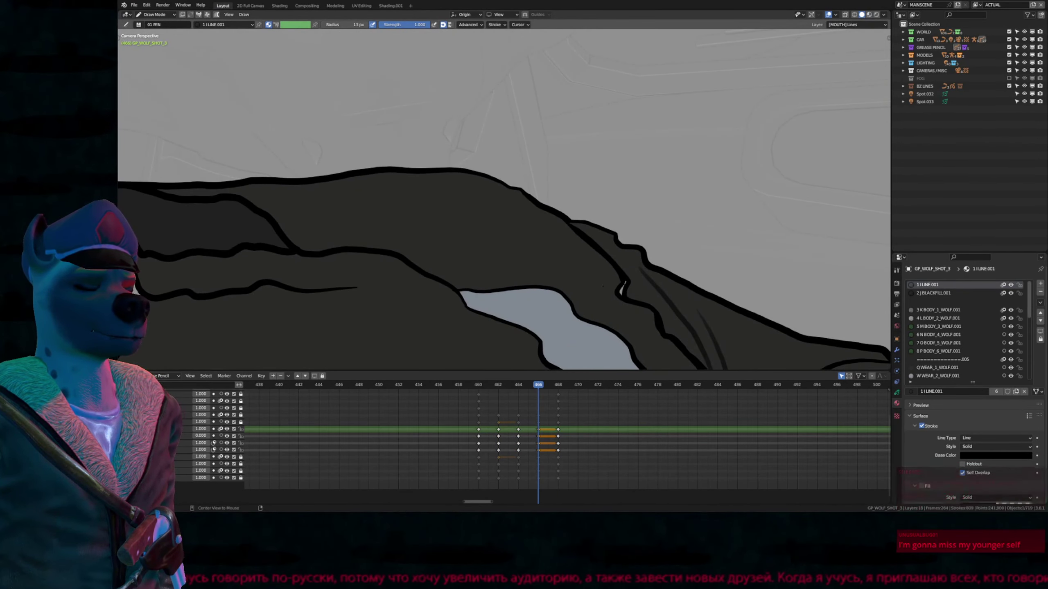
# Step: Switch to the EXTRA Lines layer and check the sleeve line art on its neighbouring keyframes
pyautogui.hotkey('alt', 'e')
pyautogui.hotkey('shift', 'h')
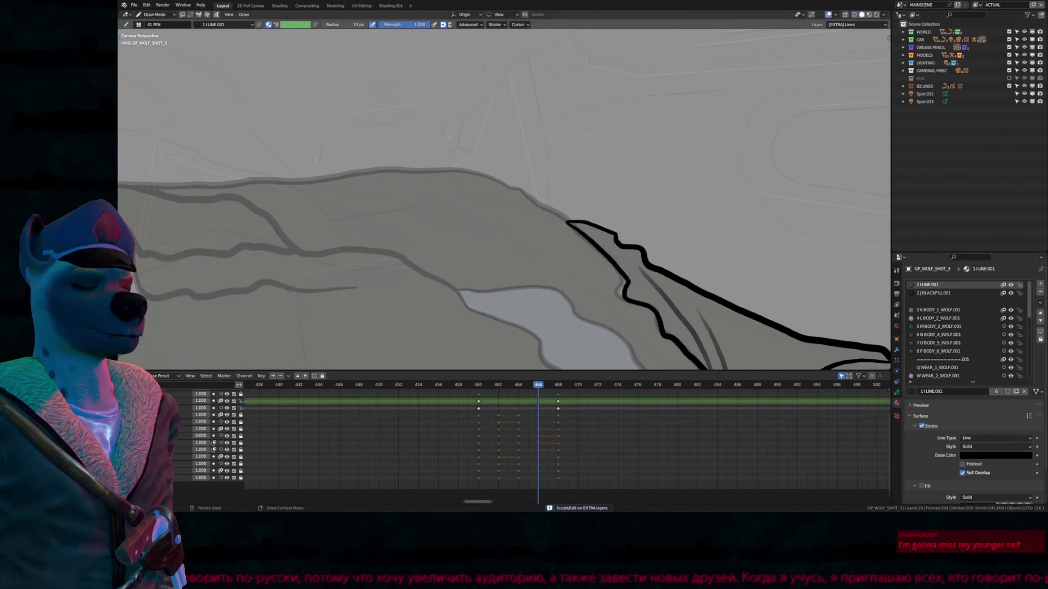
pyautogui.press('Down')
pyautogui.press('Up')
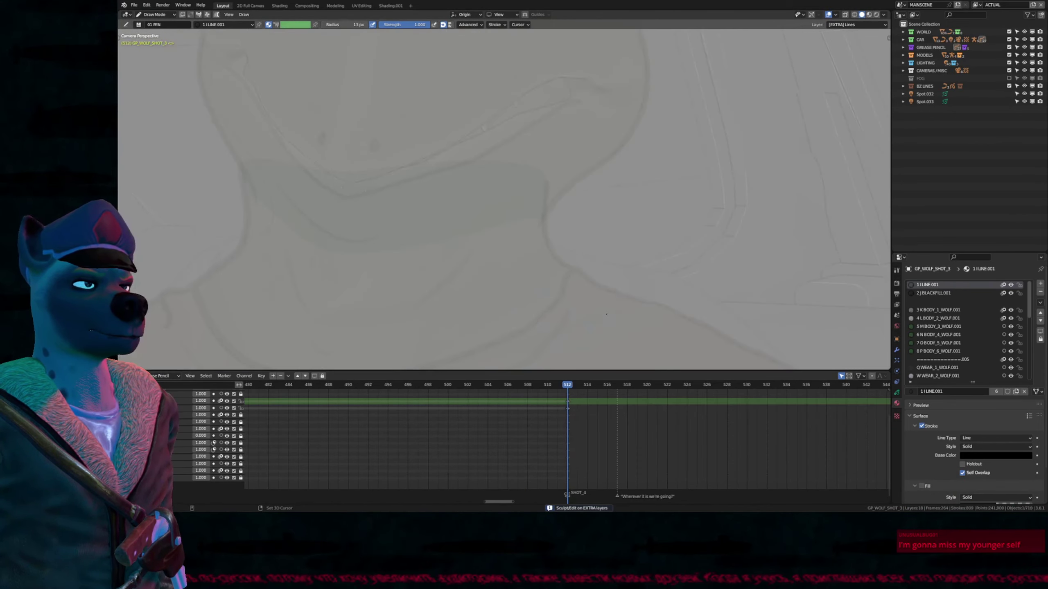
pyautogui.scroll(-4, 587, 319)
pyautogui.press('Down')
pyautogui.press('Up')
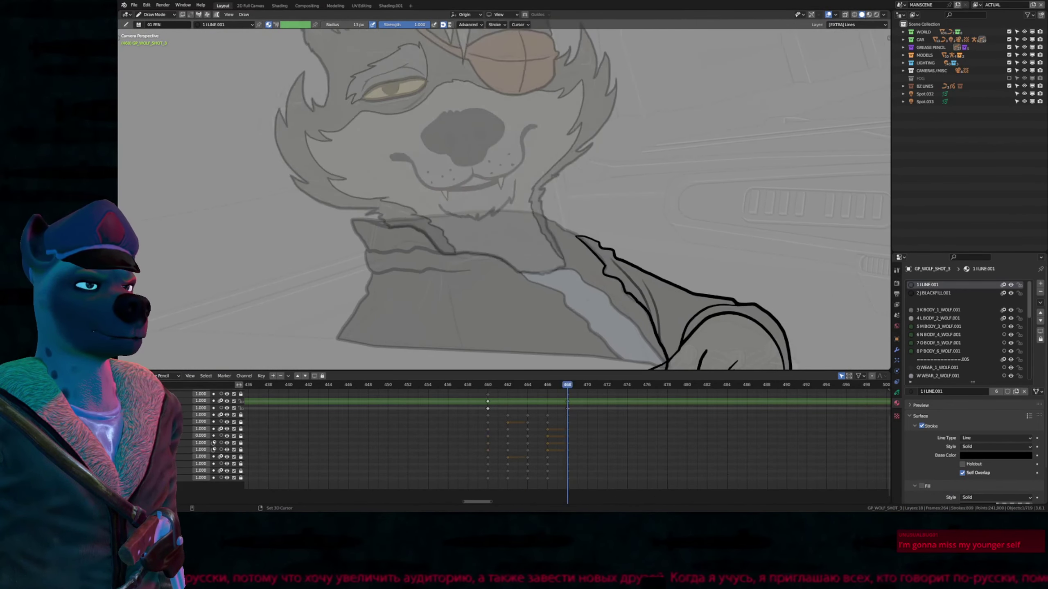
# Step: Make the HEAD Lines layer active at frame 468, framing the wolf's head and jacket
pyautogui.scroll(-2, 583, 260)
pyautogui.keyDown('shift'); pyautogui.moveTo(583, 255); pyautogui.dragTo(588, 287, button='middle'); pyautogui.keyUp('shift')
pyautogui.hotkey('alt', 'h')
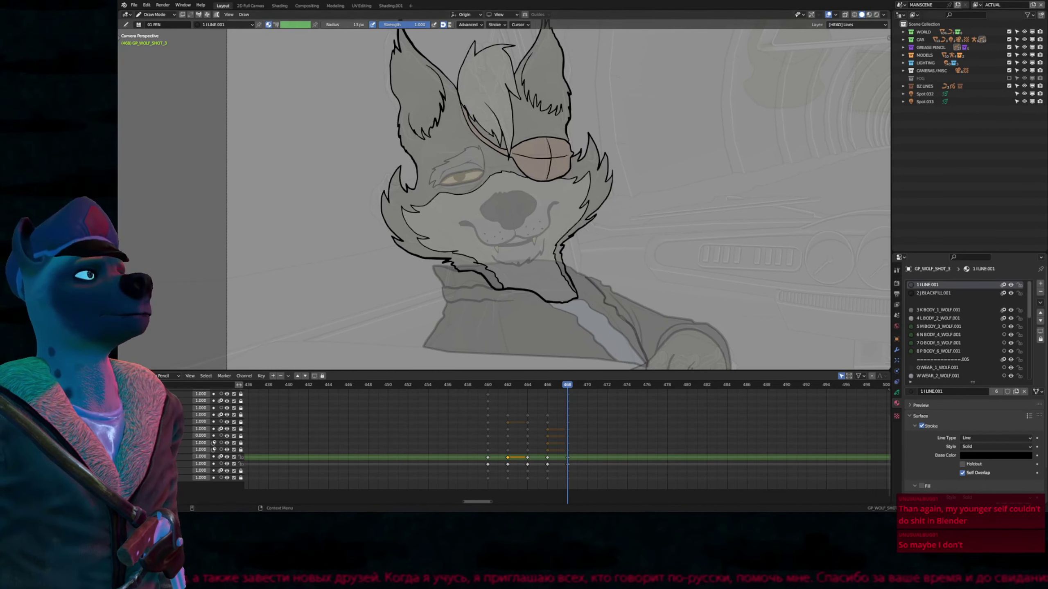
pyautogui.click(928, 205)
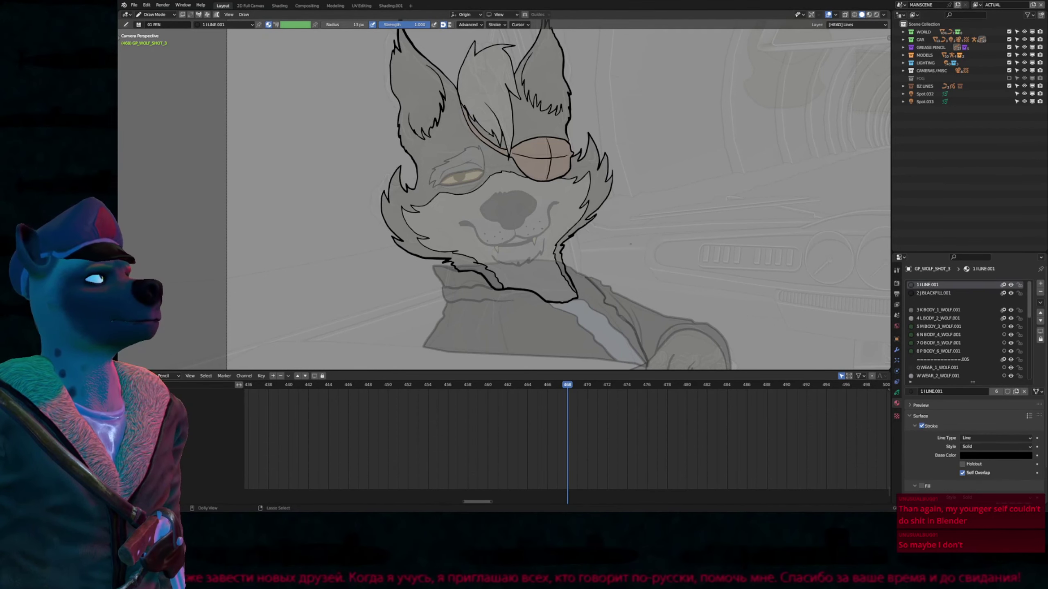
pyautogui.keyDown('ctrl'); pyautogui.moveTo(630, 244); pyautogui.dragTo(630, 256, button='middle'); pyautogui.keyUp('ctrl')
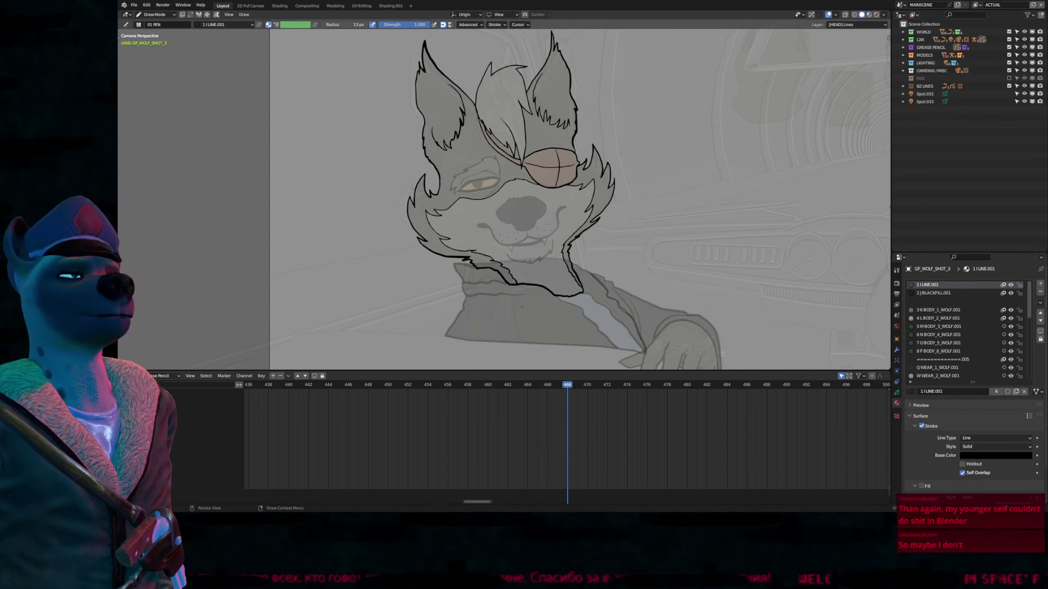
pyautogui.moveTo(537, 425)
pyautogui.mouseDown(button='middle')
pyautogui.moveTo(517, 430)
pyautogui.moveTo(550, 412)
pyautogui.moveTo(622, 429)
pyautogui.mouseUp(button='middle')
pyautogui.scroll(-2, 599, 242)
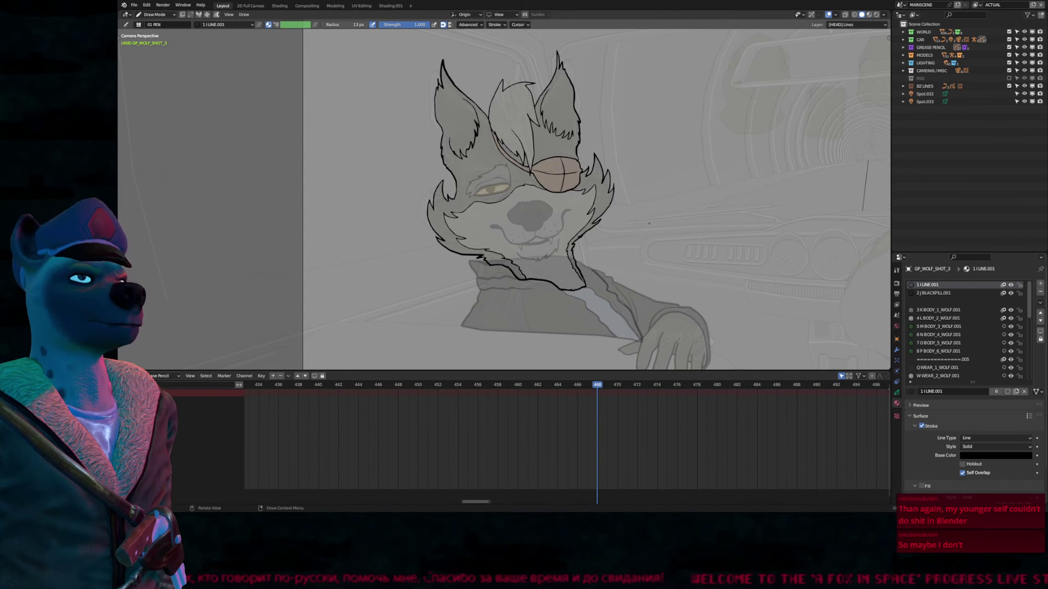
# Step: Select the wolf grease pencil object in Object Mode, go to frame 462 and return to Draw Mode on the HEAD layer
pyautogui.hotkey('ctrl', 'Tab')
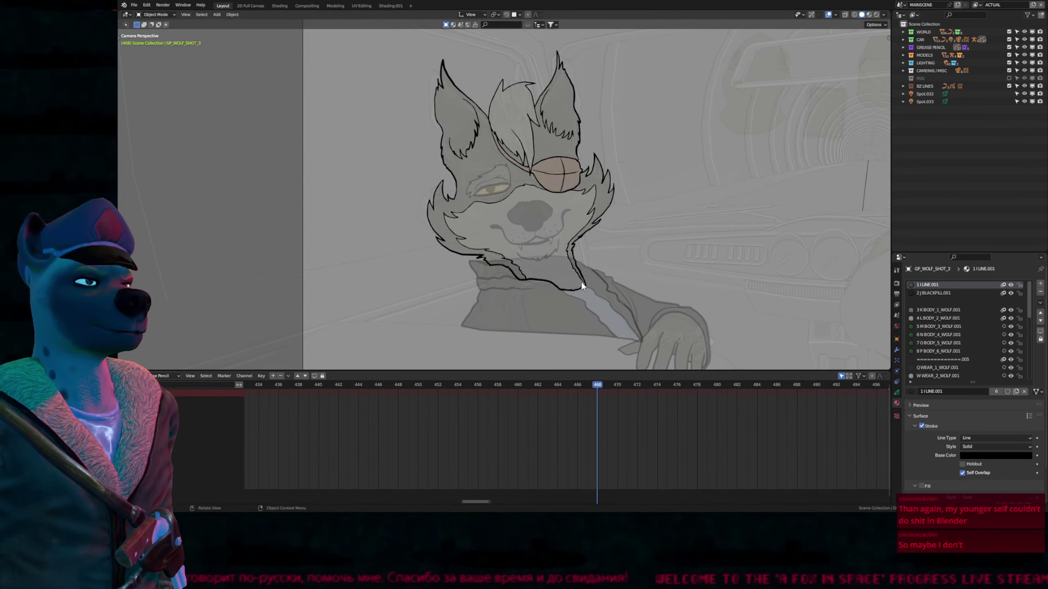
pyautogui.click(581, 284)
pyautogui.press('Down')
pyautogui.press('Down')
pyautogui.press('Down')
pyautogui.press('Down')
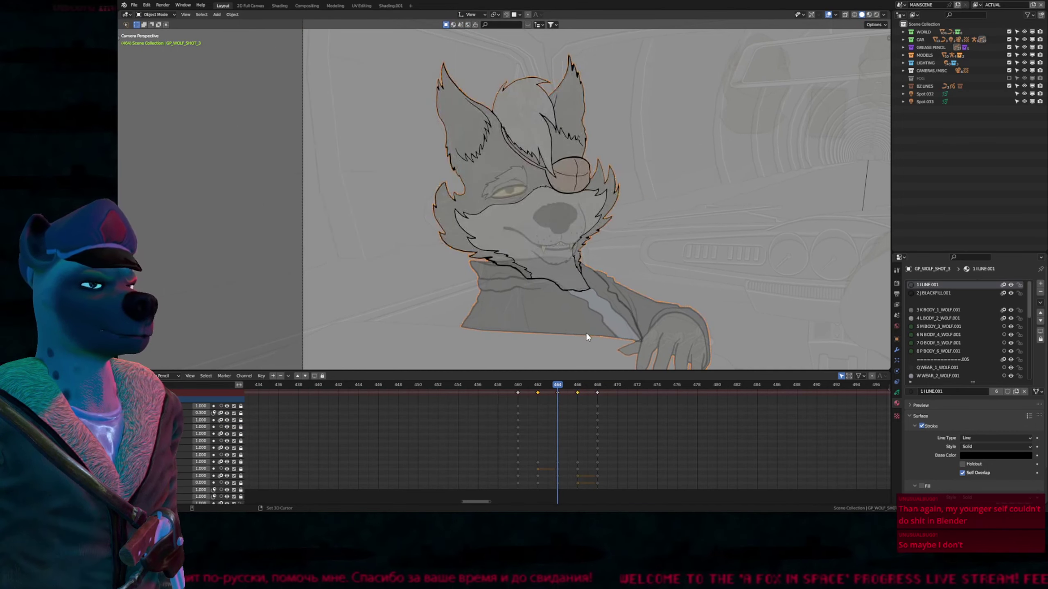
pyautogui.press('Up')
pyautogui.hotkey('ctrl', 'Tab')
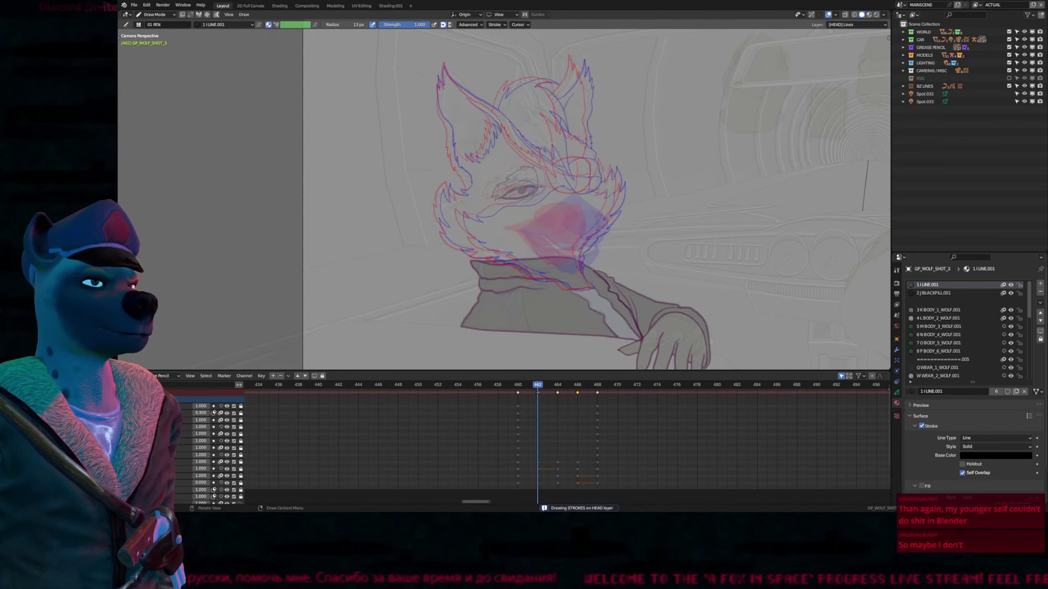
# Step: Isolate the HEAD lines and trace the in-between outline of the ear on the open-eye side, continuing down into the cheek fur
pyautogui.scroll(3, 584, 333)
pyautogui.hotkey('ctrl', 'space')
pyautogui.keyDown('shift'); pyautogui.moveTo(545, 212); pyautogui.dragTo(546, 255, button='middle'); pyautogui.keyUp('shift')
pyautogui.hotkey('shift', 'h')
pyautogui.keyDown('shift'); pyautogui.moveTo(580, 326); pyautogui.dragTo(625, 455, button='middle'); pyautogui.keyUp('shift')
pyautogui.scroll(3, 617, 275)
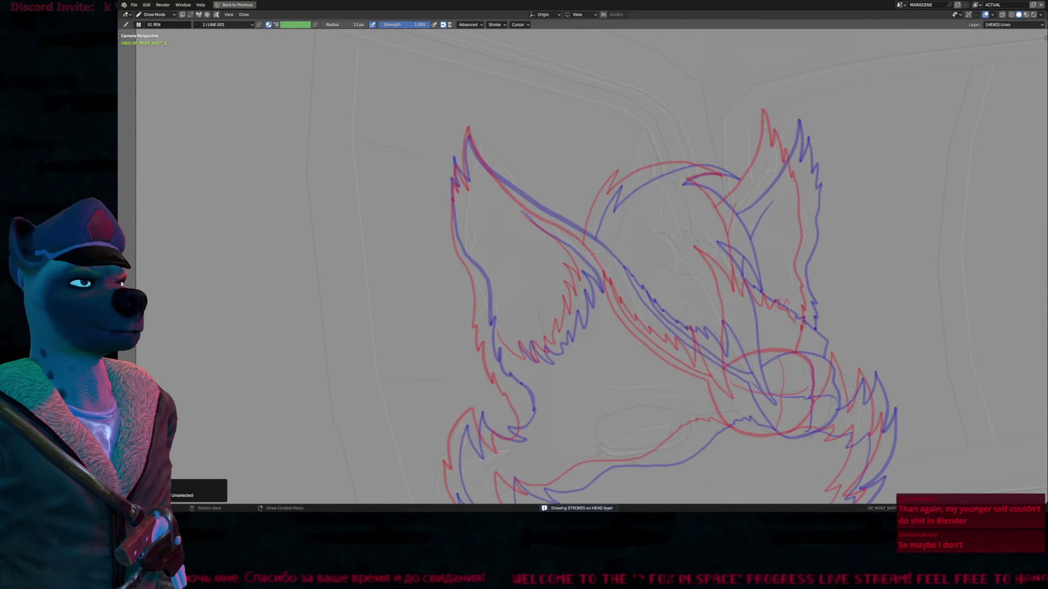
pyautogui.moveTo(616, 275)
pyautogui.mouseDown()
pyautogui.moveTo(571, 228)
pyautogui.moveTo(512, 192)
pyautogui.moveTo(466, 129)
pyautogui.moveTo(469, 190)
pyautogui.moveTo(454, 160)
pyautogui.moveTo(459, 242)
pyautogui.moveTo(497, 377)
pyautogui.moveTo(522, 400)
pyautogui.moveTo(506, 447)
pyautogui.moveTo(475, 411)
pyautogui.moveTo(454, 438)
pyautogui.moveTo(453, 478)
pyautogui.moveTo(467, 503)
pyautogui.mouseUp()
pyautogui.keyDown('shift'); pyautogui.moveTo(466, 503); pyautogui.dragTo(426, 308, button='middle'); pyautogui.keyUp('shift')
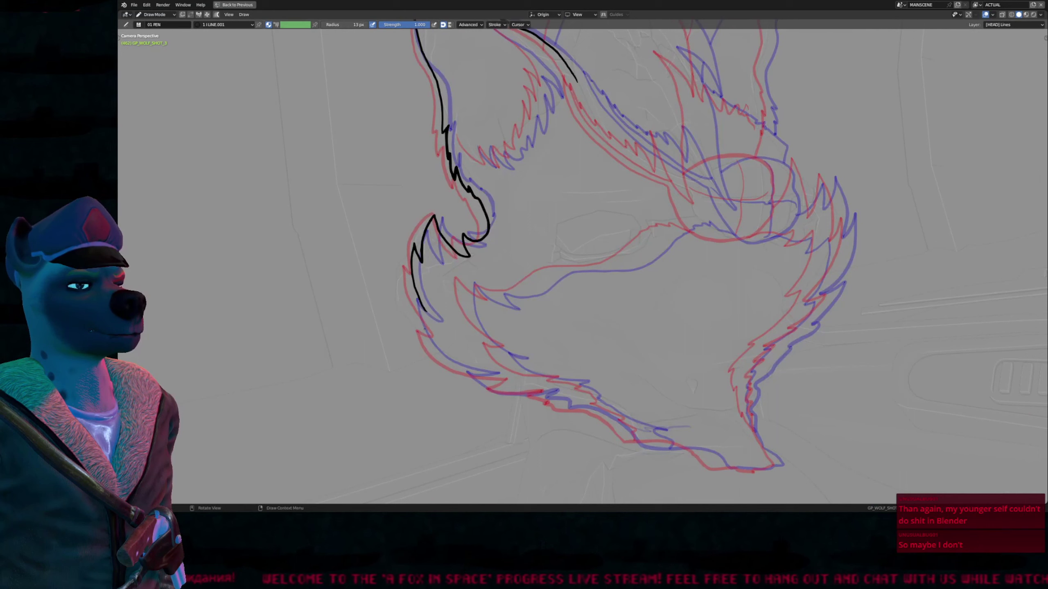
# Step: Continue the head outline along the jaw and neck and up the eyepatch-side cheek fur, midway between the onion-skin lines
pyautogui.press('w')
pyautogui.moveTo(426, 309)
pyautogui.mouseDown()
pyautogui.moveTo(439, 355)
pyautogui.moveTo(497, 374)
pyautogui.moveTo(486, 390)
pyautogui.moveTo(553, 389)
pyautogui.moveTo(541, 396)
pyautogui.moveTo(595, 410)
pyautogui.moveTo(638, 445)
pyautogui.moveTo(703, 452)
pyautogui.moveTo(720, 471)
pyautogui.moveTo(780, 464)
pyautogui.moveTo(754, 432)
pyautogui.moveTo(752, 384)
pyautogui.moveTo(841, 282)
pyautogui.moveTo(812, 294)
pyautogui.moveTo(851, 215)
pyautogui.moveTo(839, 234)
pyautogui.moveTo(830, 168)
pyautogui.moveTo(817, 212)
pyautogui.moveTo(802, 176)
pyautogui.moveTo(786, 211)
pyautogui.moveTo(834, 163)
pyautogui.moveTo(828, 170)
pyautogui.mouseUp()
pyautogui.hotkey('shift', 'f')
pyautogui.click(815, 203)
pyautogui.moveTo(814, 203)
pyautogui.keyDown('shift'); pyautogui.mouseDown()
pyautogui.moveTo(802, 181)
pyautogui.moveTo(815, 193)
pyautogui.mouseUp(); pyautogui.keyUp('shift')
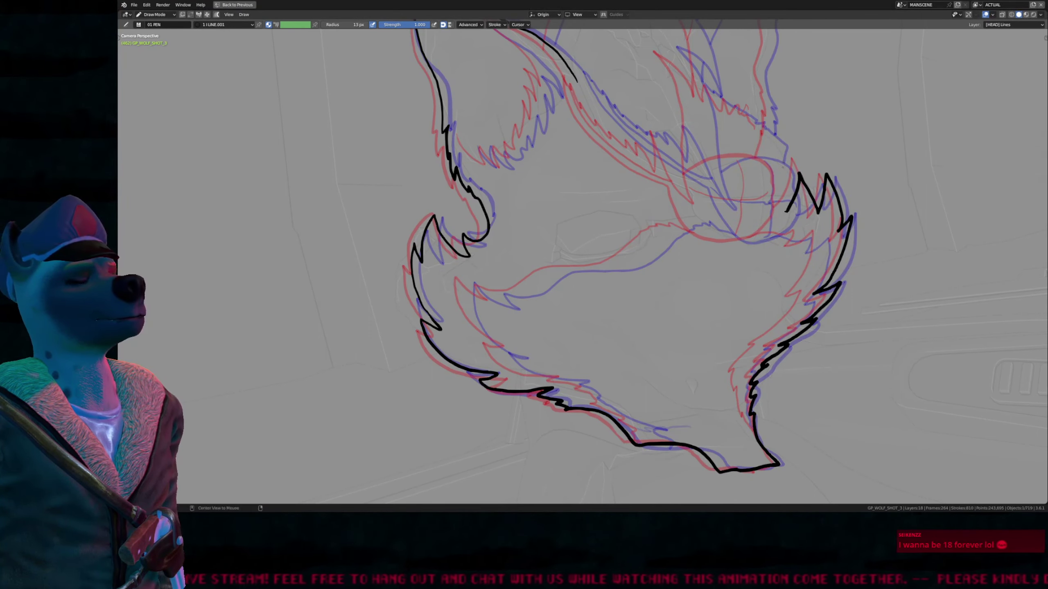
# Step: Compare the head outline with the neighbouring keyframes and nudge the fur tufts on the eyepatch-side cheek
pyautogui.hotkey('shift', 'space')
pyautogui.press('Down')
pyautogui.press('Up')
pyautogui.press('Up')
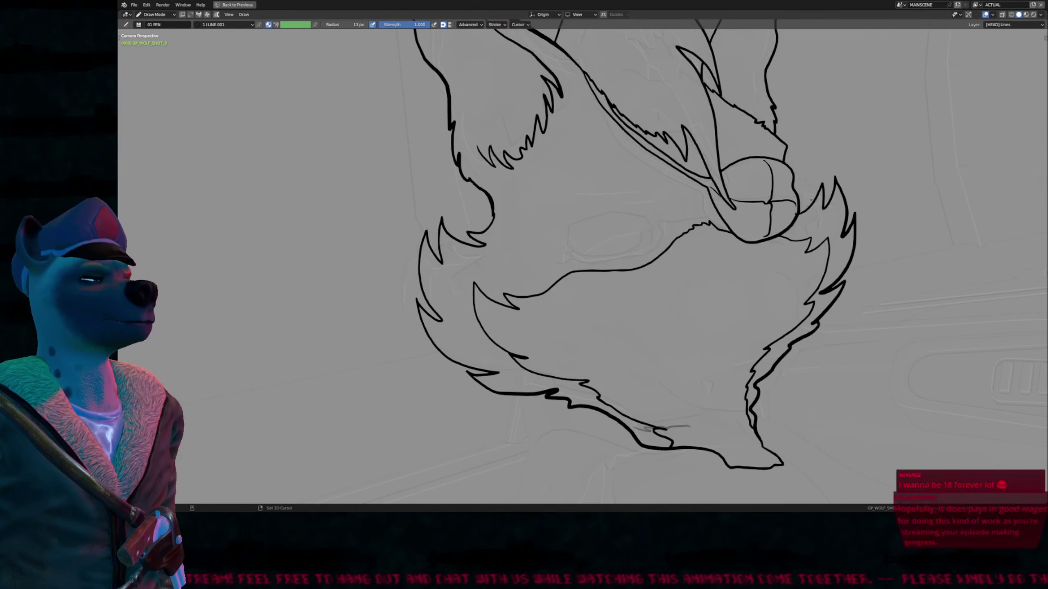
pyautogui.press('Down')
pyautogui.press('Down')
pyautogui.press('Up')
pyautogui.hotkey('shift', 'space')
pyautogui.keyDown('alt'); pyautogui.moveTo(842, 282); pyautogui.dragTo(813, 324); pyautogui.keyUp('alt')
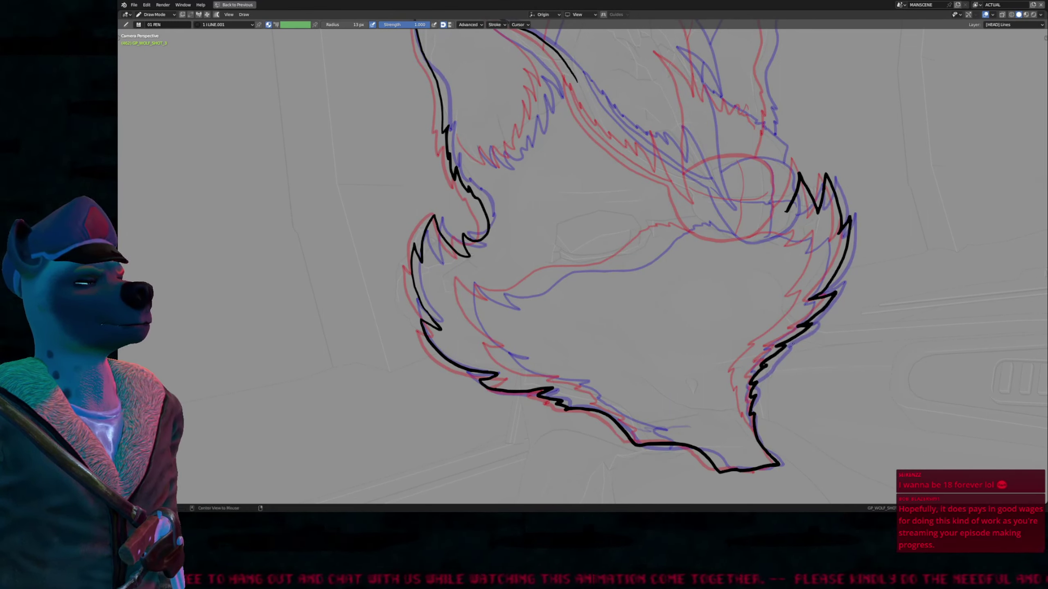
# Step: Play the animation briefly and flip between adjacent keyframes to check how the new head outline moves
pyautogui.press('space')
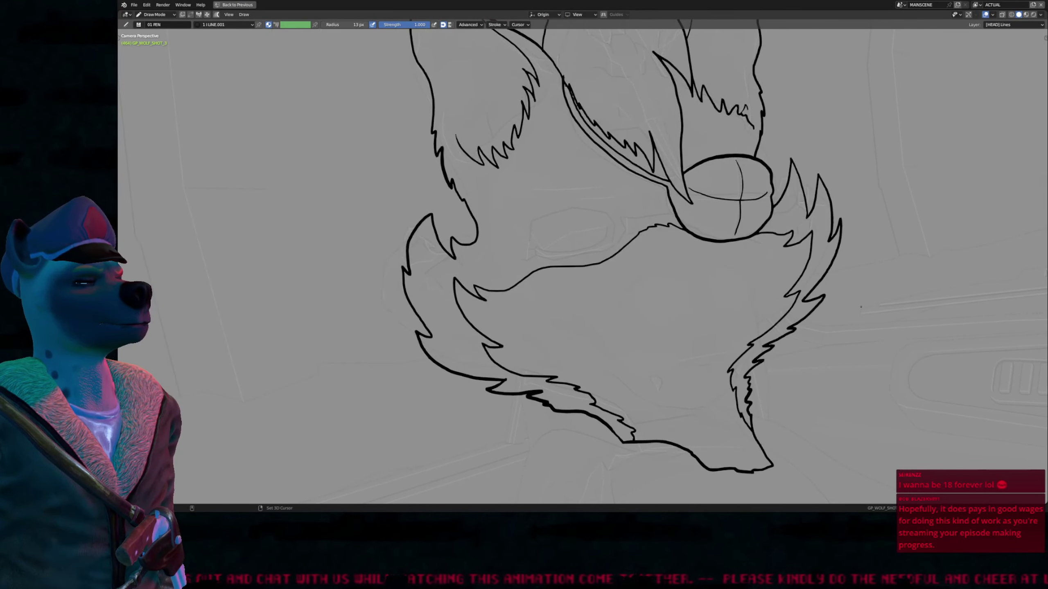
pyautogui.press('Escape')
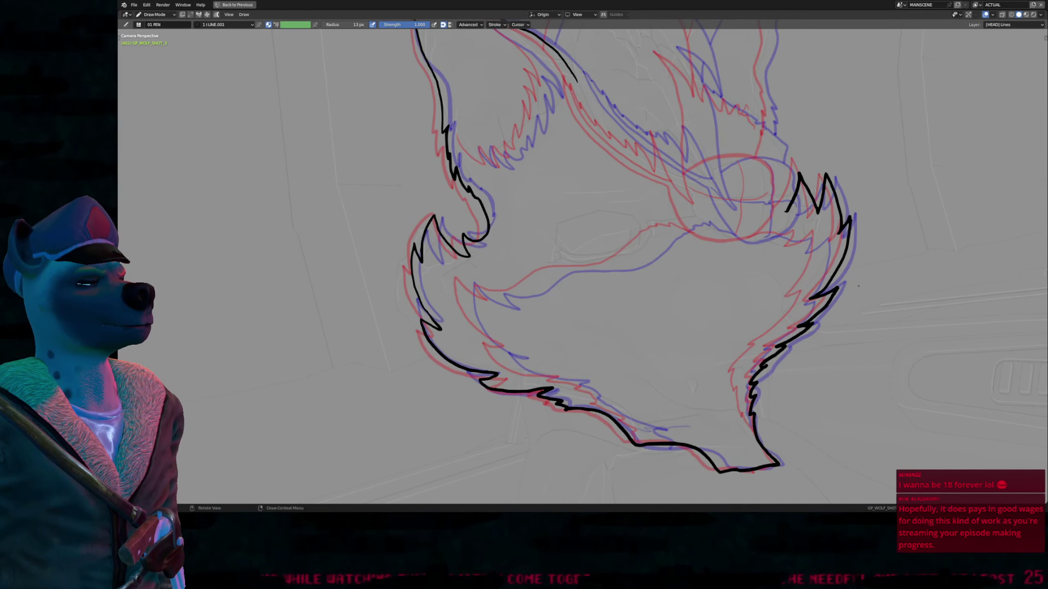
pyautogui.press('Right')
pyautogui.press('Right')
pyautogui.press('Down')
pyautogui.press('Down')
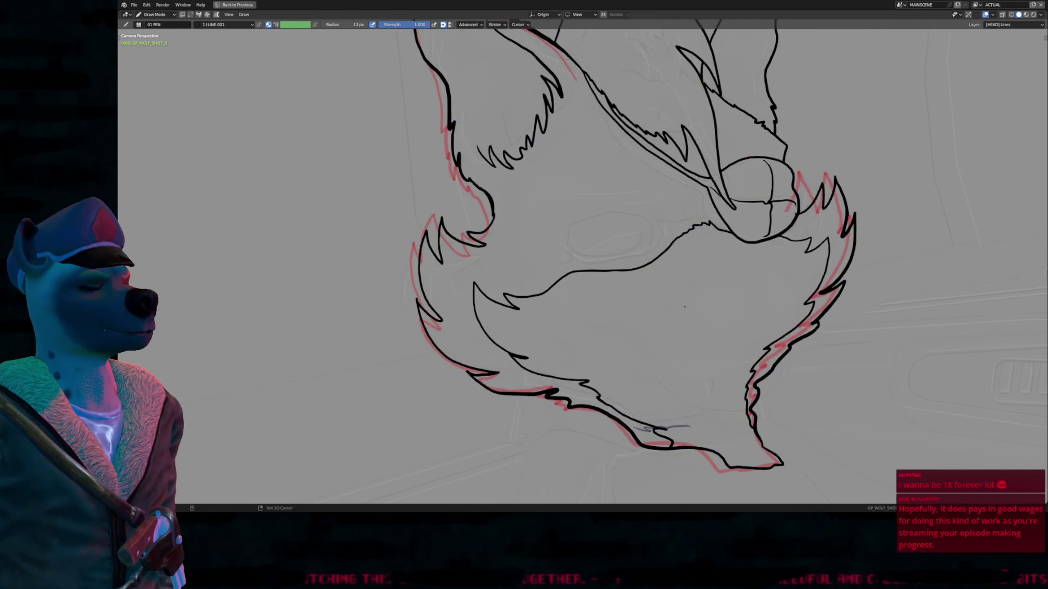
pyautogui.press('Up')
pyautogui.press('Up')
pyautogui.press('Down')
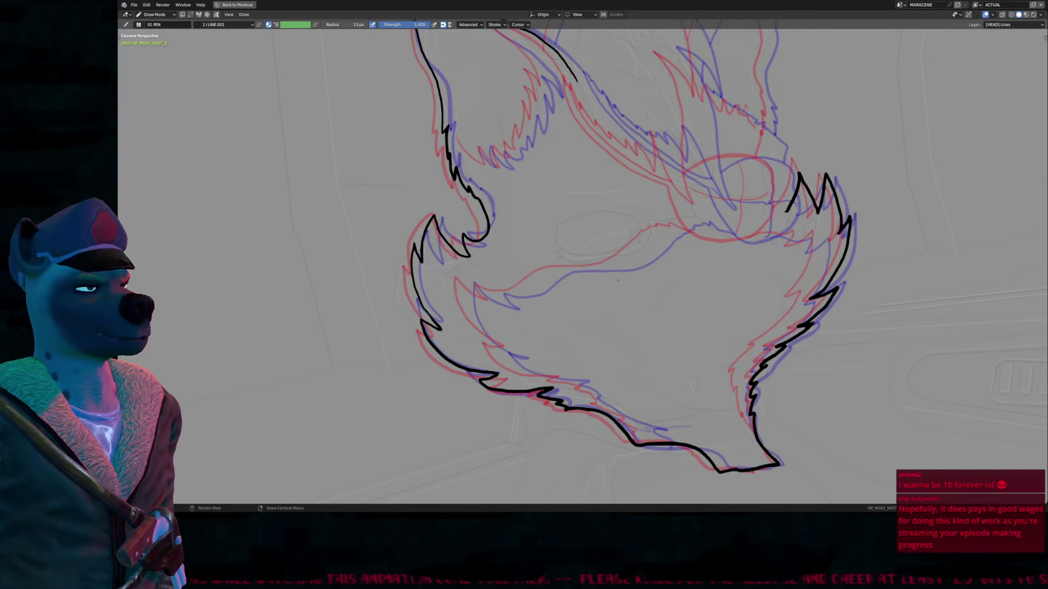
# Step: Trace the inner face marking from beneath the eyepatch across the muzzle and down along the jaw fur
pyautogui.keyDown('shift'); pyautogui.moveTo(625, 292); pyautogui.dragTo(652, 288, button='middle'); pyautogui.keyUp('shift')
pyautogui.moveTo(757, 230)
pyautogui.mouseDown()
pyautogui.moveTo(704, 220)
pyautogui.moveTo(651, 262)
pyautogui.moveTo(608, 263)
pyautogui.moveTo(551, 287)
pyautogui.moveTo(500, 283)
pyautogui.moveTo(495, 300)
pyautogui.moveTo(544, 346)
pyautogui.moveTo(540, 362)
pyautogui.moveTo(603, 373)
pyautogui.moveTo(679, 425)
pyautogui.moveTo(675, 456)
pyautogui.mouseUp()
pyautogui.keyDown('ctrl'); pyautogui.keyDown('alt'); pyautogui.moveTo(670, 450); pyautogui.dragTo(683, 451, button='right'); pyautogui.keyUp('alt'); pyautogui.keyUp('ctrl')
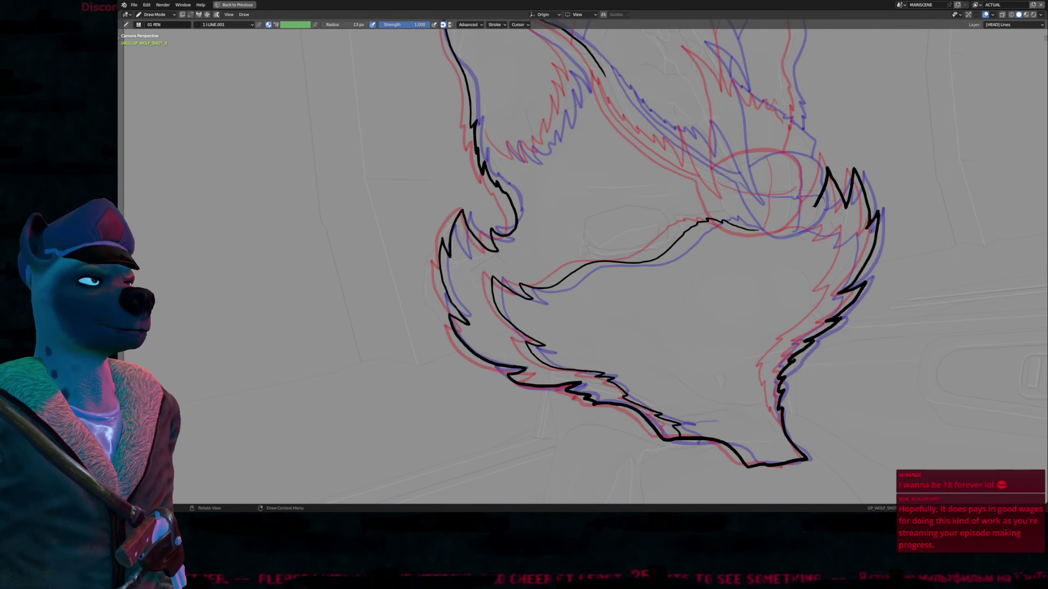
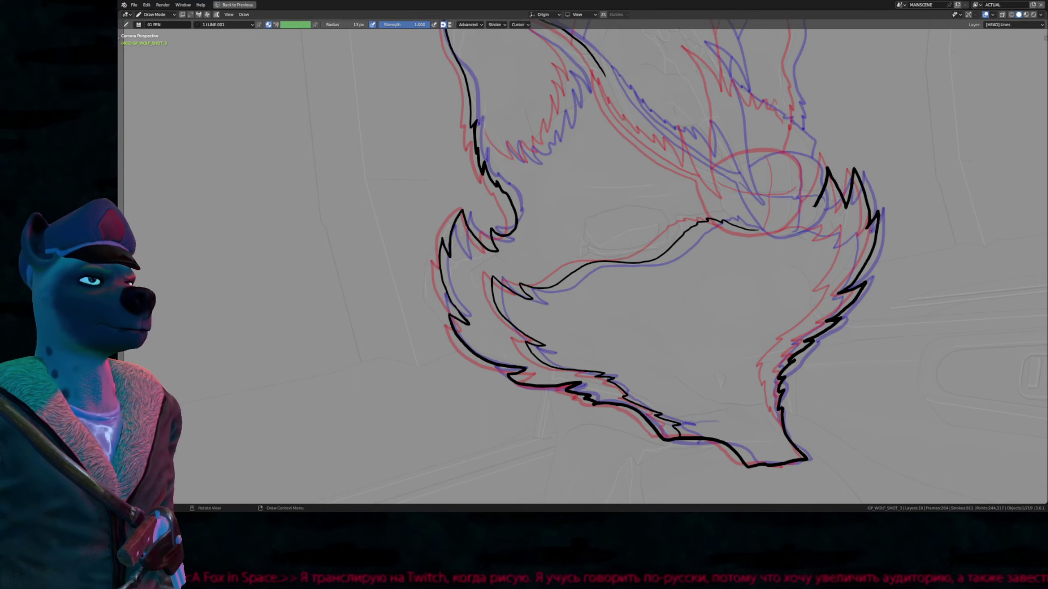
# Step: Draw the inner edge and jagged fur of the ear on the open-eye side between the two onion-skin lines
pyautogui.keyDown('shift'); pyautogui.moveTo(731, 200); pyautogui.dragTo(703, 269, button='middle'); pyautogui.keyUp('shift')
pyautogui.moveTo(736, 219)
pyautogui.keyDown('shift'); pyautogui.mouseDown(button='middle')
pyautogui.moveTo(723, 230)
pyautogui.moveTo(691, 372)
pyautogui.mouseUp(button='middle'); pyautogui.keyUp('shift')
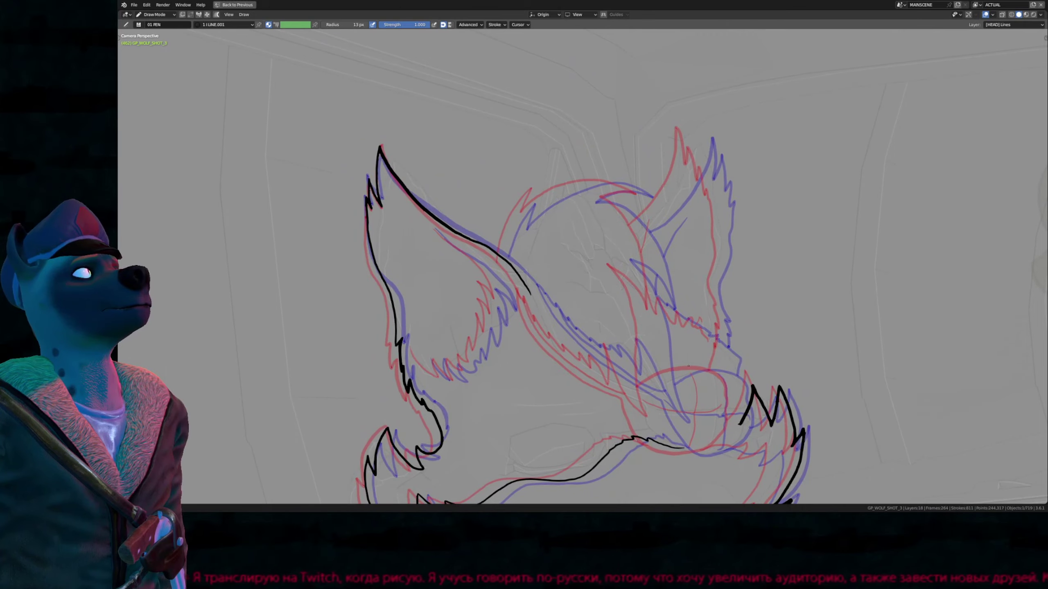
pyautogui.scroll(-2, 671, 279)
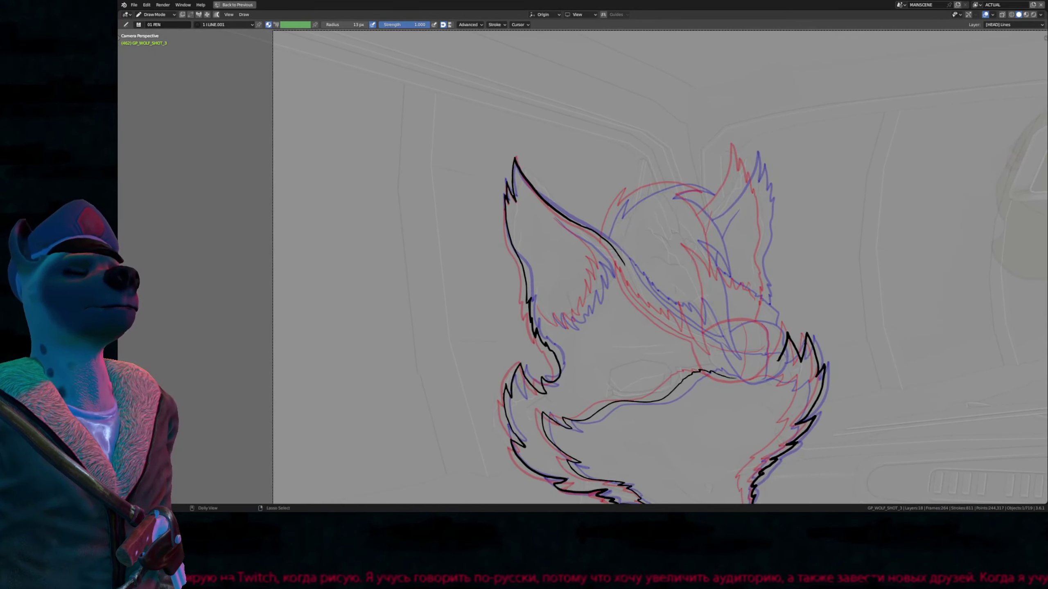
pyautogui.scroll(3, 583, 267)
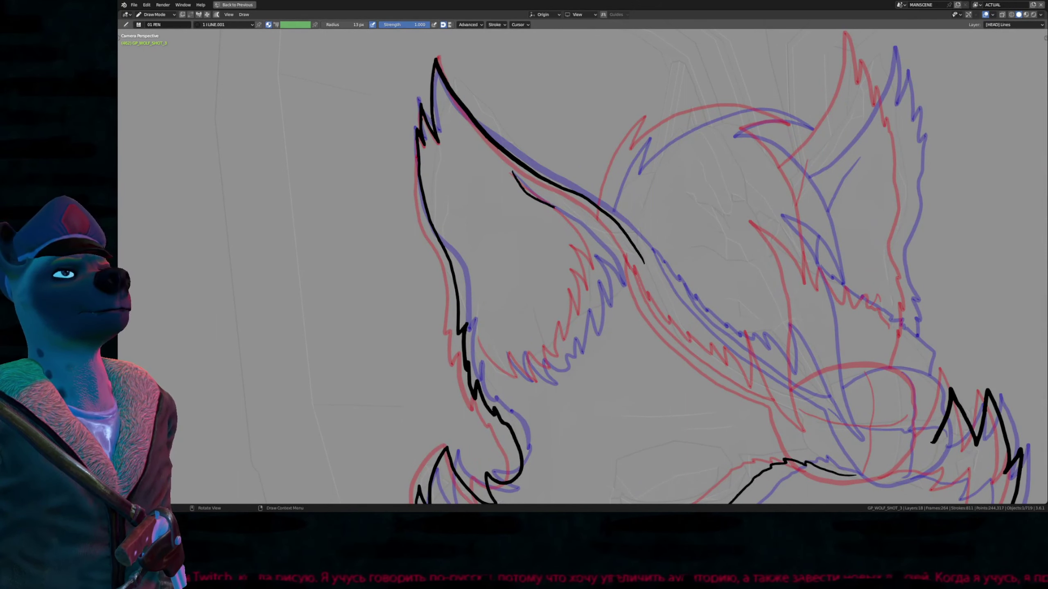
pyautogui.moveTo(555, 208)
pyautogui.mouseDown()
pyautogui.moveTo(597, 242)
pyautogui.moveTo(612, 279)
pyautogui.moveTo(601, 298)
pyautogui.moveTo(578, 304)
pyautogui.moveTo(571, 361)
pyautogui.moveTo(538, 357)
pyautogui.moveTo(545, 385)
pyautogui.moveTo(520, 356)
pyautogui.moveTo(507, 354)
pyautogui.moveTo(505, 374)
pyautogui.moveTo(494, 354)
pyautogui.mouseUp()
# Step: Trace the outline of the eyepatch-side ear with its jagged tip and nudge its lower edge into shape
pyautogui.moveTo(621, 287)
pyautogui.keyDown('shift'); pyautogui.mouseDown(button='middle')
pyautogui.moveTo(511, 335)
pyautogui.moveTo(360, 332)
pyautogui.mouseUp(button='middle'); pyautogui.keyUp('shift')
pyautogui.keyDown('shift'); pyautogui.moveTo(528, 219); pyautogui.dragTo(476, 256, button='middle'); pyautogui.keyUp('shift')
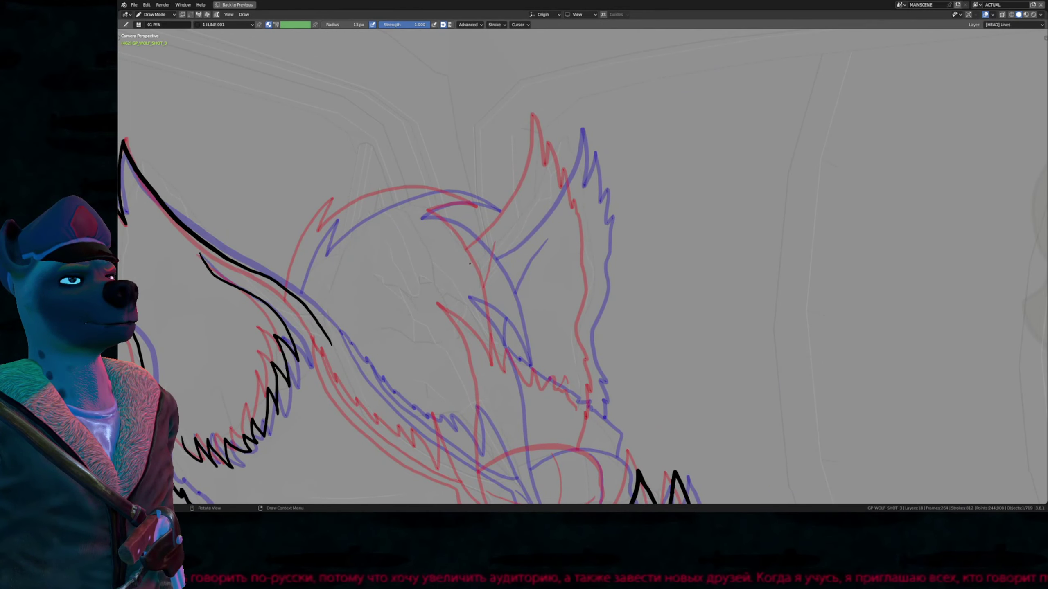
pyautogui.moveTo(489, 253)
pyautogui.mouseDown()
pyautogui.moveTo(534, 204)
pyautogui.moveTo(554, 124)
pyautogui.moveTo(564, 153)
pyautogui.moveTo(571, 142)
pyautogui.moveTo(597, 236)
pyautogui.moveTo(583, 318)
pyautogui.moveTo(597, 381)
pyautogui.moveTo(592, 432)
pyautogui.mouseUp()
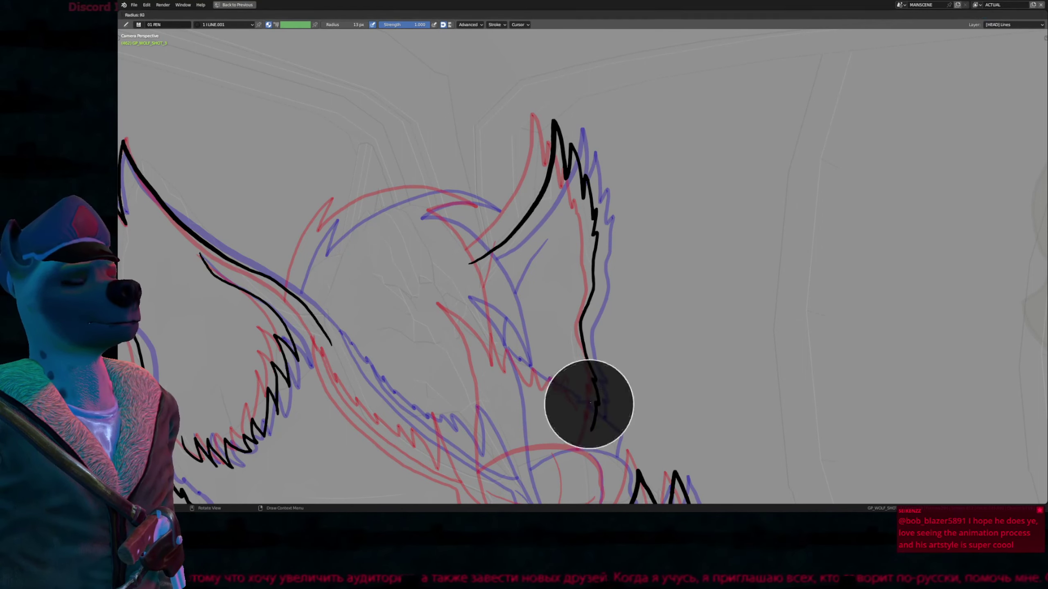
pyautogui.moveTo(598, 388)
pyautogui.keyDown('alt'); pyautogui.mouseDown()
pyautogui.moveTo(589, 351)
pyautogui.moveTo(594, 371)
pyautogui.moveTo(592, 363)
pyautogui.mouseUp(); pyautogui.keyUp('alt')
# Step: Trace the hair tuft over the top of the head, down the forelock and back along its jagged lower edge
pyautogui.keyDown('shift'); pyautogui.moveTo(366, 296); pyautogui.dragTo(539, 256, button='middle'); pyautogui.keyUp('shift')
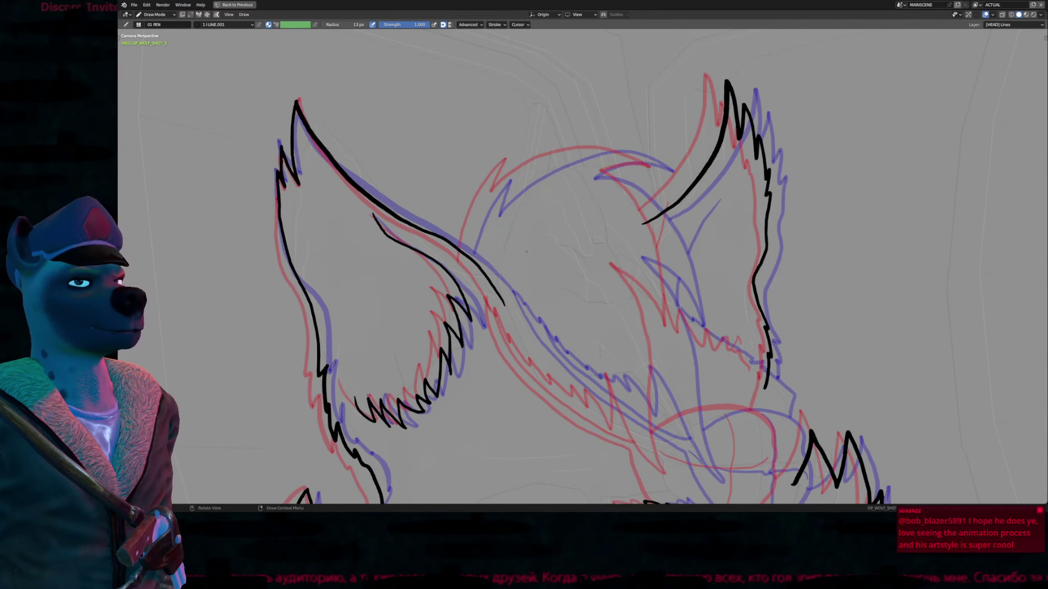
pyautogui.moveTo(463, 251)
pyautogui.mouseDown()
pyautogui.moveTo(508, 164)
pyautogui.moveTo(495, 200)
pyautogui.moveTo(523, 168)
pyautogui.moveTo(579, 151)
pyautogui.moveTo(637, 154)
pyautogui.moveTo(663, 168)
pyautogui.moveTo(601, 174)
pyautogui.moveTo(642, 192)
pyautogui.moveTo(672, 243)
pyautogui.moveTo(684, 327)
pyautogui.moveTo(628, 261)
pyautogui.moveTo(660, 322)
pyautogui.moveTo(693, 462)
pyautogui.moveTo(660, 452)
pyautogui.moveTo(631, 391)
pyautogui.moveTo(630, 427)
pyautogui.moveTo(604, 382)
pyautogui.moveTo(536, 348)
pyautogui.moveTo(507, 304)
pyautogui.mouseUp()
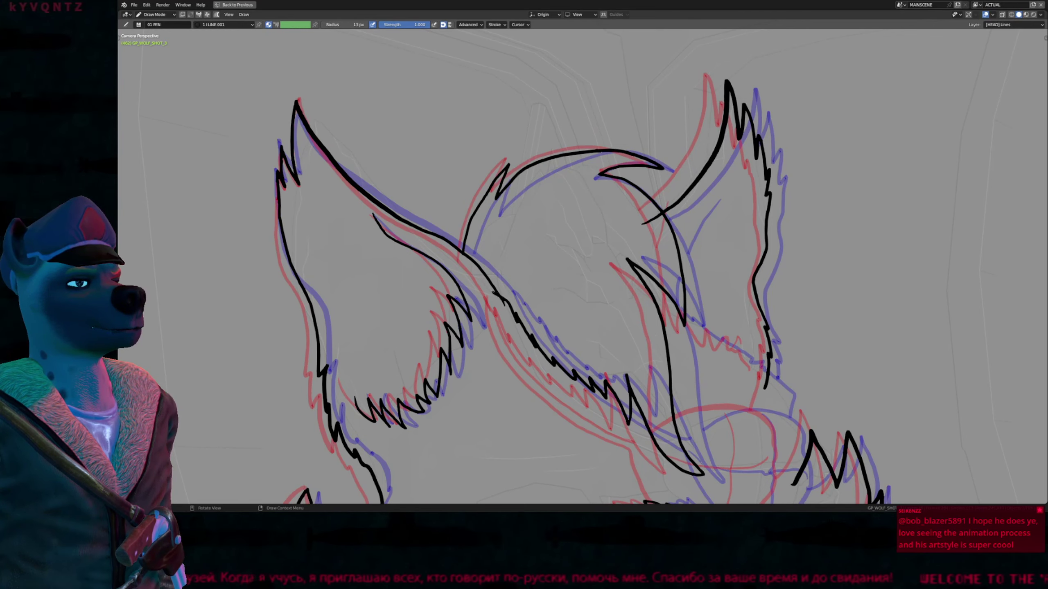
pyautogui.scroll(-2, 491, 291)
pyautogui.keyDown('shift'); pyautogui.moveTo(491, 292); pyautogui.dragTo(385, 146, button='middle'); pyautogui.keyUp('shift')
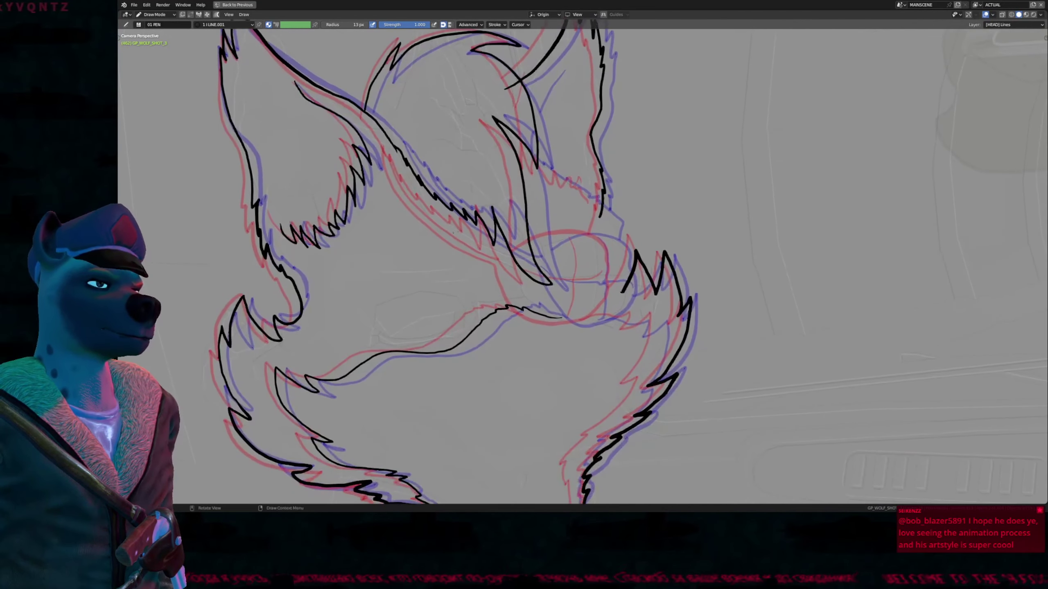
pyautogui.keyDown('alt'); pyautogui.moveTo(543, 248); pyautogui.dragTo(539, 252); pyautogui.keyUp('alt')
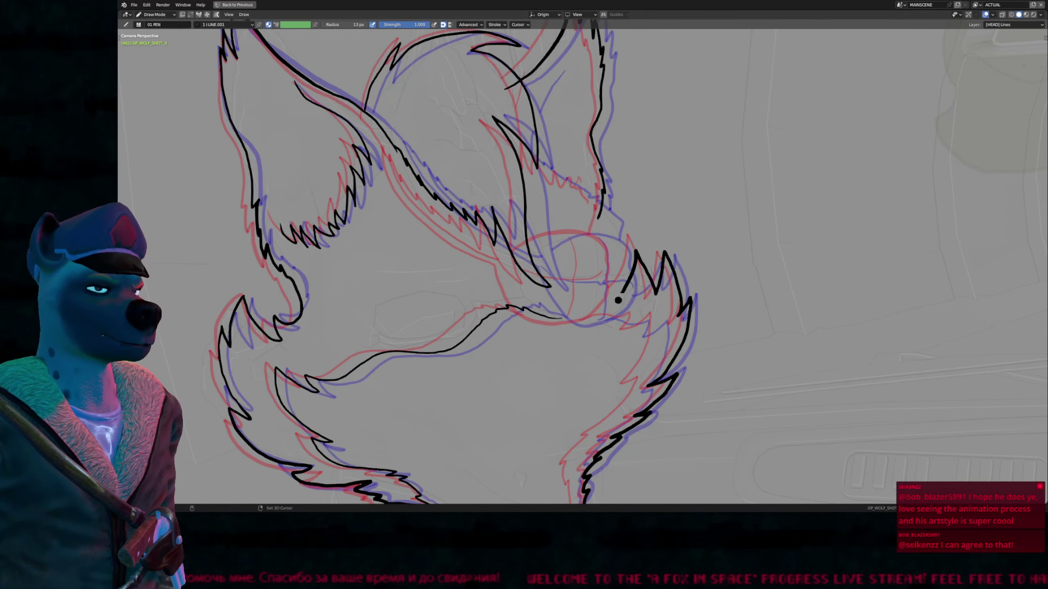
# Step: Draw the eyepatch strap across the forehead and the round eyepatch outline midway between the onion-skin lines
pyautogui.press('e')
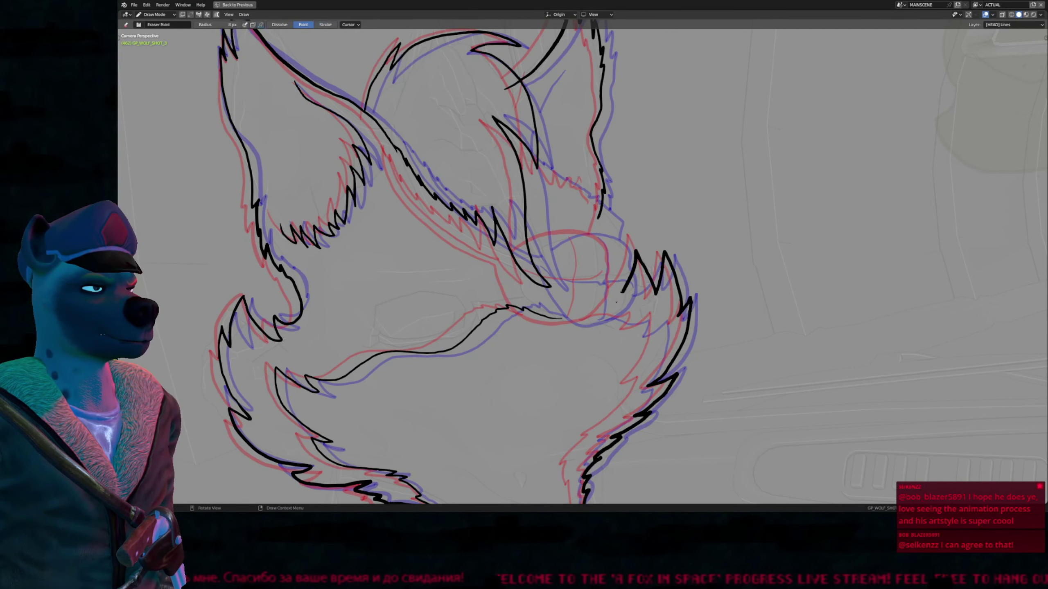
pyautogui.press('b')
pyautogui.keyDown('shift'); pyautogui.moveTo(618, 300); pyautogui.dragTo(634, 228, button='middle'); pyautogui.keyUp('shift')
pyautogui.moveTo(571, 243)
pyautogui.keyDown('shift'); pyautogui.mouseDown(button='middle')
pyautogui.moveTo(631, 289)
pyautogui.moveTo(610, 332)
pyautogui.mouseUp(button='middle'); pyautogui.keyUp('shift')
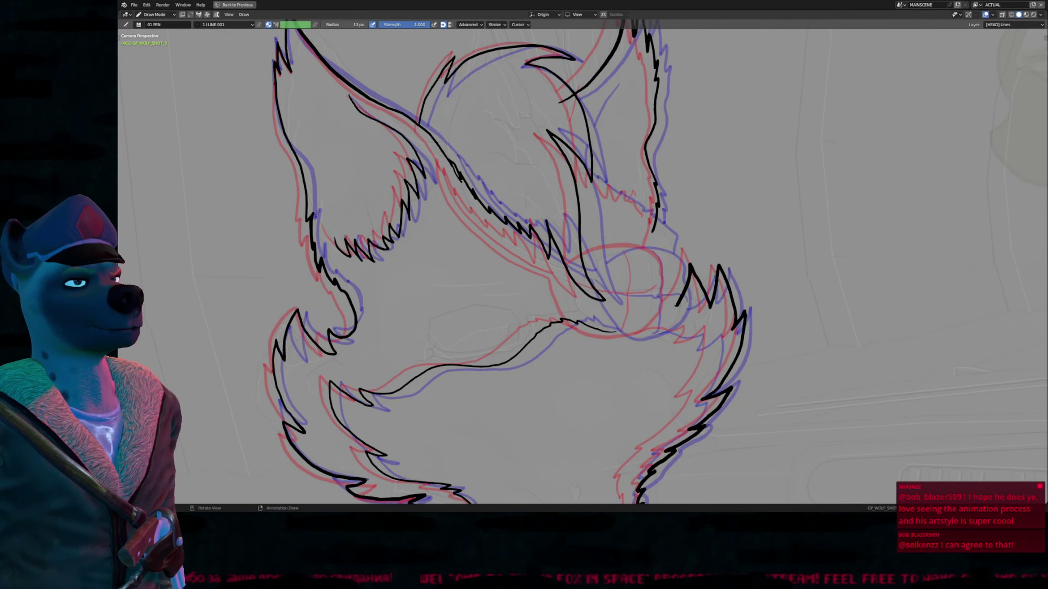
pyautogui.moveTo(475, 201)
pyautogui.mouseDown()
pyautogui.moveTo(561, 266)
pyautogui.moveTo(656, 244)
pyautogui.moveTo(685, 288)
pyautogui.moveTo(625, 341)
pyautogui.moveTo(596, 332)
pyautogui.moveTo(568, 283)
pyautogui.mouseUp()
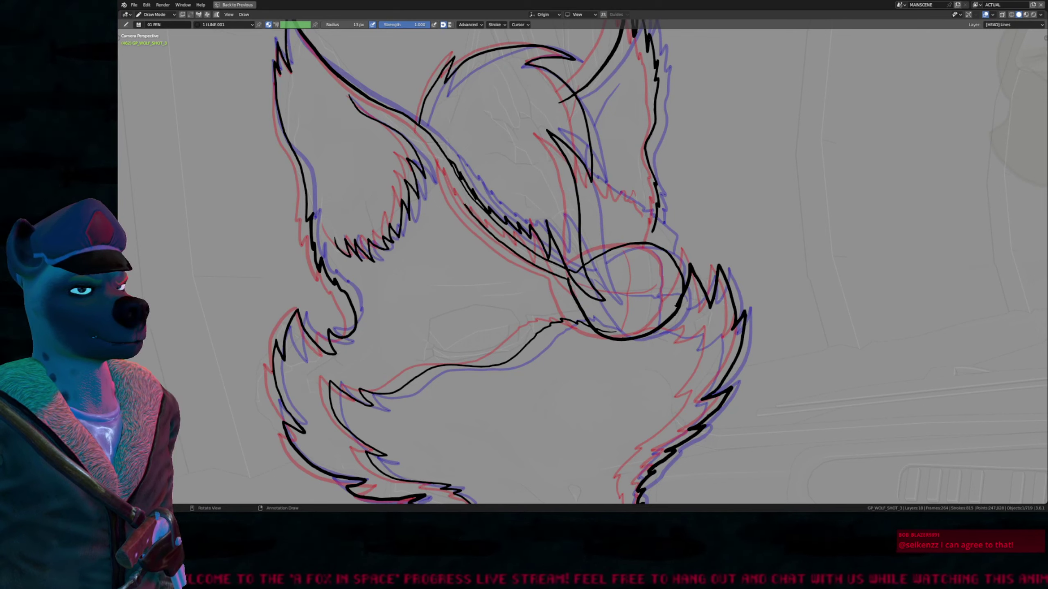
# Step: Move and rotate the upper part of the eyepatch strap's edge line with proportional editing to reposition it across the forehead
pyautogui.press('Tab')
pyautogui.click(448, 144)
pyautogui.press('g')
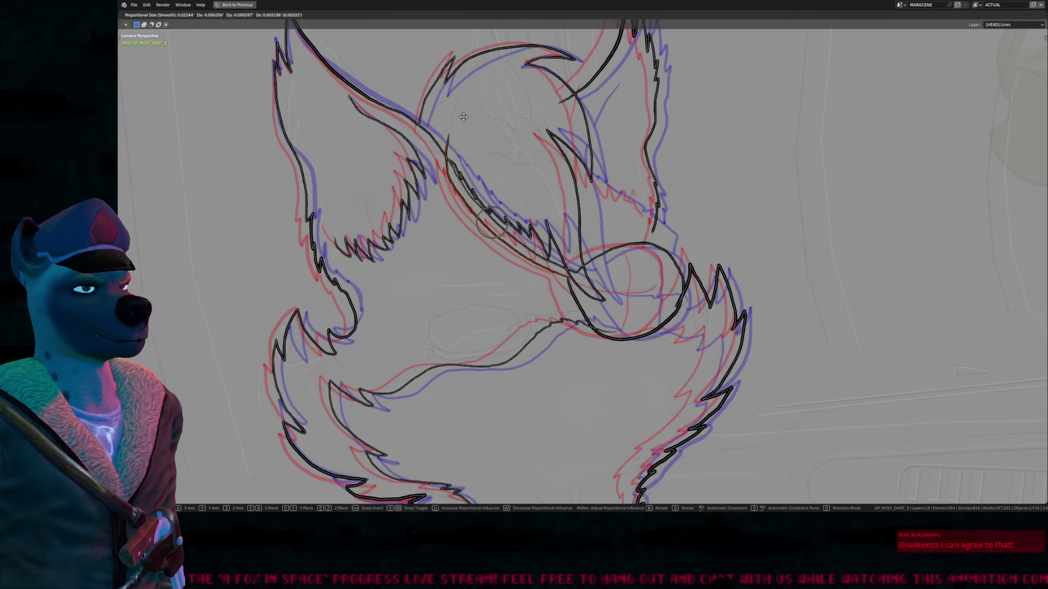
pyautogui.click(466, 119)
pyautogui.press('r')
pyautogui.click(477, 114)
pyautogui.press('g')
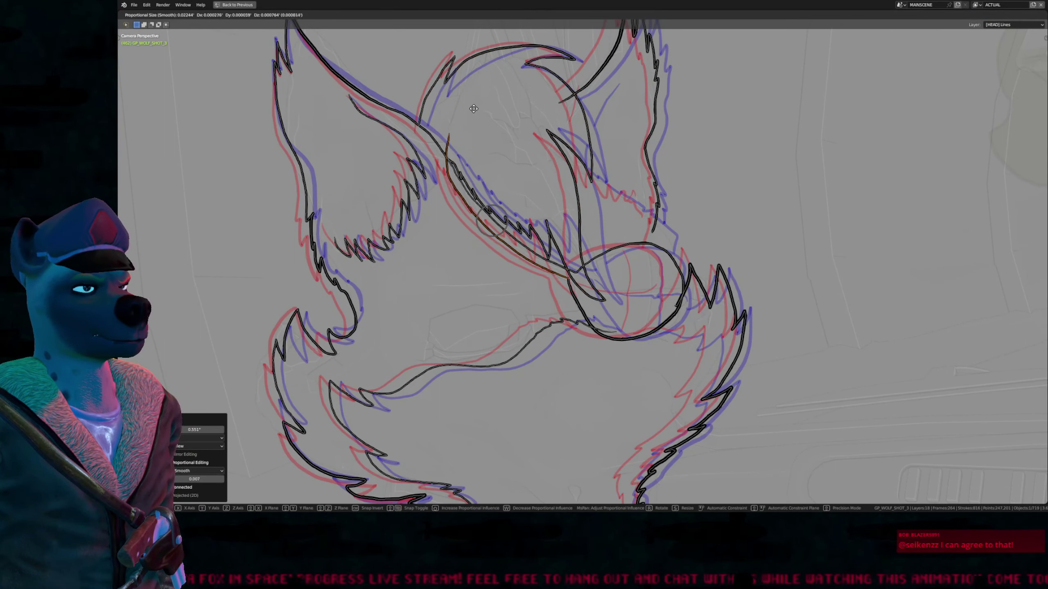
pyautogui.click(470, 119)
pyautogui.press('Tab')
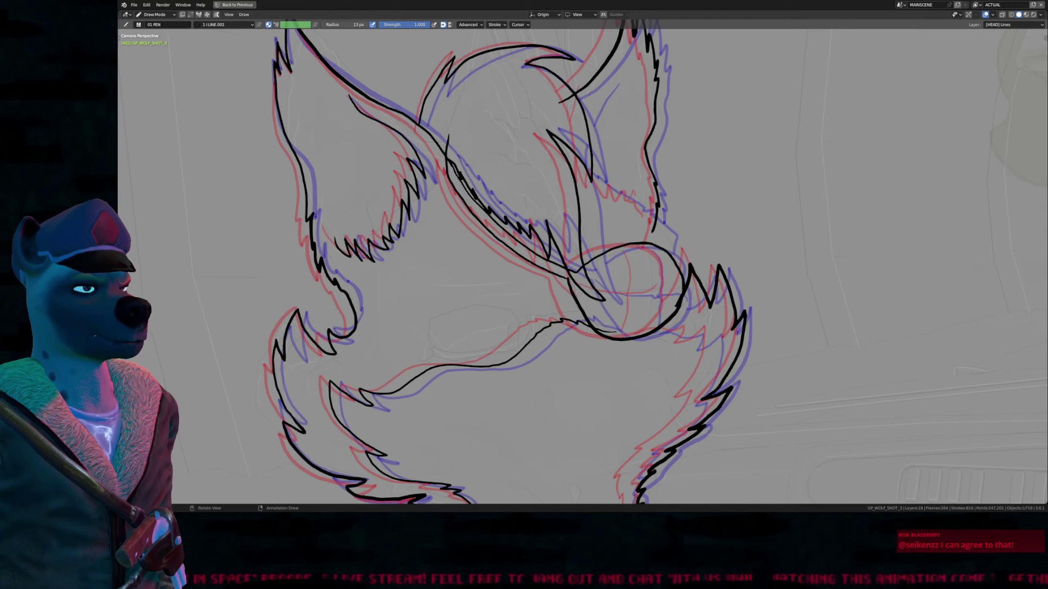
# Step: Move the strap line's lower end up so that it meets the edge of the eyepatch
pyautogui.scroll(5, 520, 277)
pyautogui.press('Tab')
pyautogui.press('g')
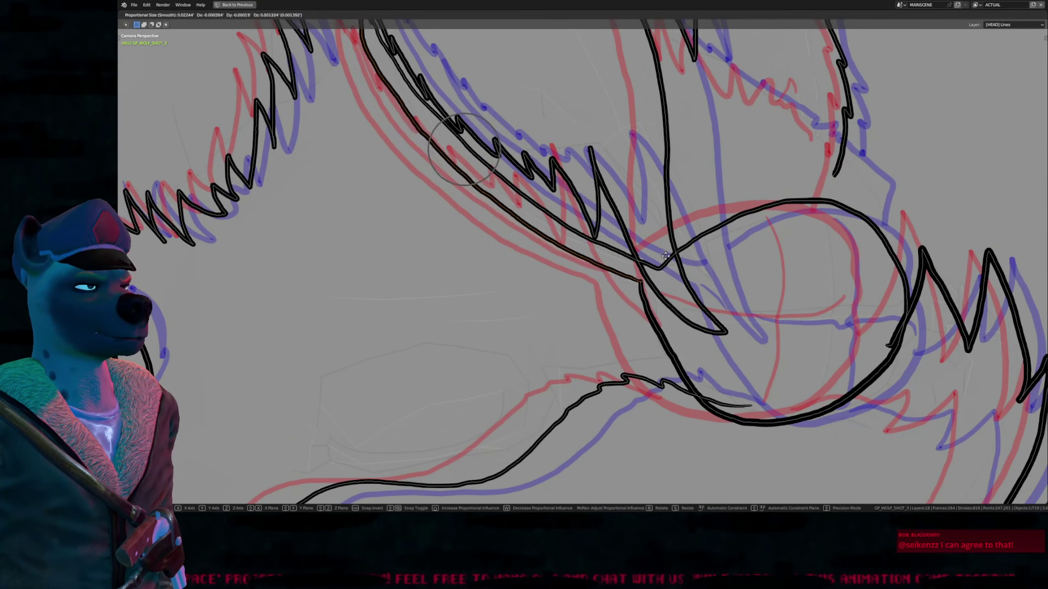
pyautogui.click(669, 218)
pyautogui.press('Tab')
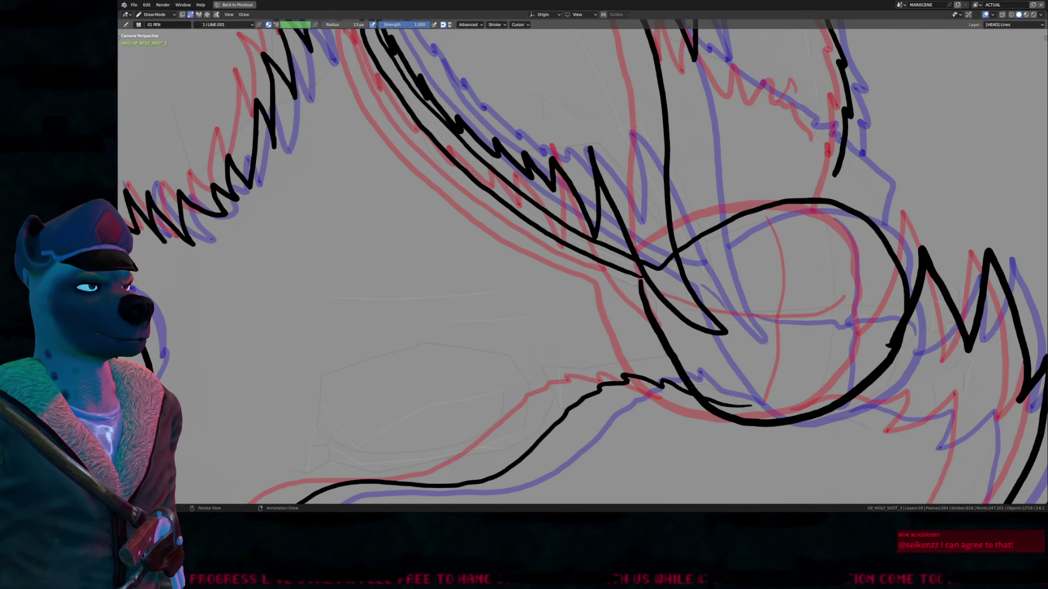
# Step: Draw the curved vertical and horizontal seam lines crossing the round eyepatch, midway between the onion-skin lines
pyautogui.scroll(-3, 616, 243)
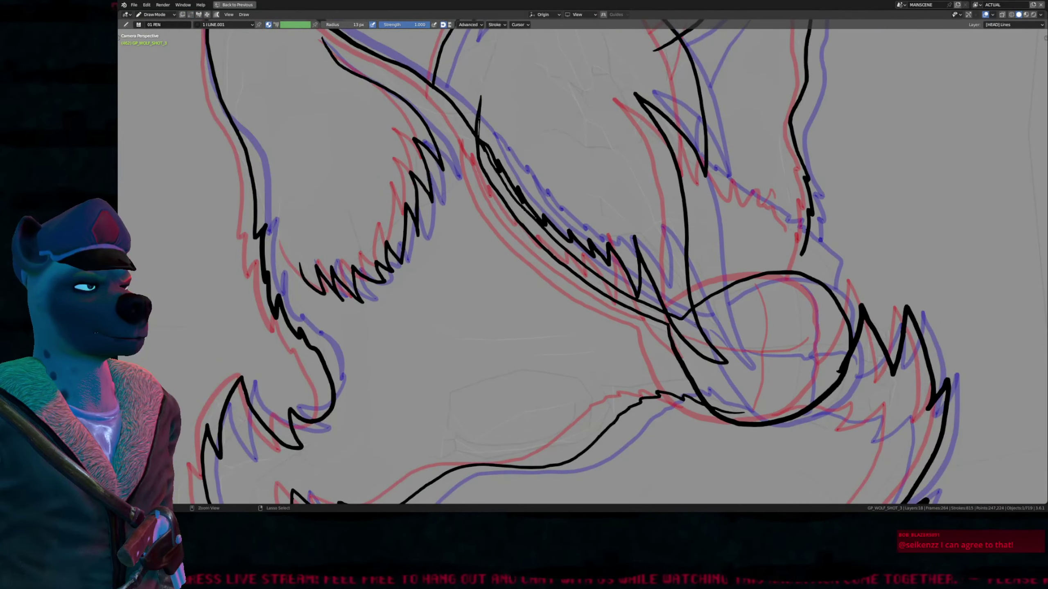
pyautogui.keyDown('shift'); pyautogui.moveTo(669, 296); pyautogui.dragTo(631, 269, button='middle'); pyautogui.keyUp('shift')
pyautogui.moveTo(665, 224)
pyautogui.mouseDown()
pyautogui.moveTo(676, 258)
pyautogui.moveTo(668, 356)
pyautogui.mouseUp()
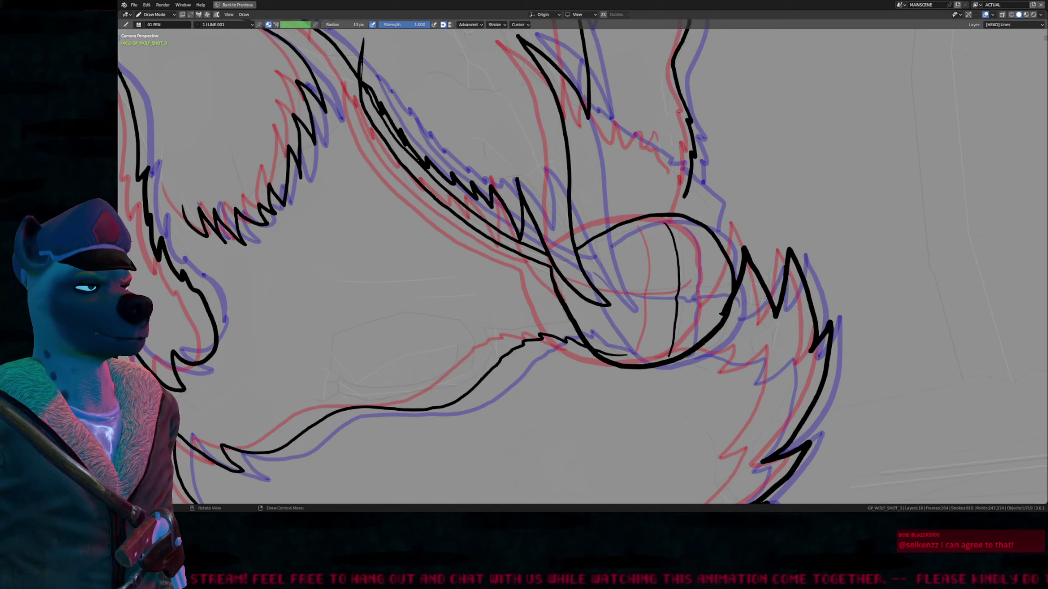
pyautogui.moveTo(590, 277)
pyautogui.mouseDown()
pyautogui.moveTo(655, 294)
pyautogui.moveTo(728, 291)
pyautogui.mouseUp()
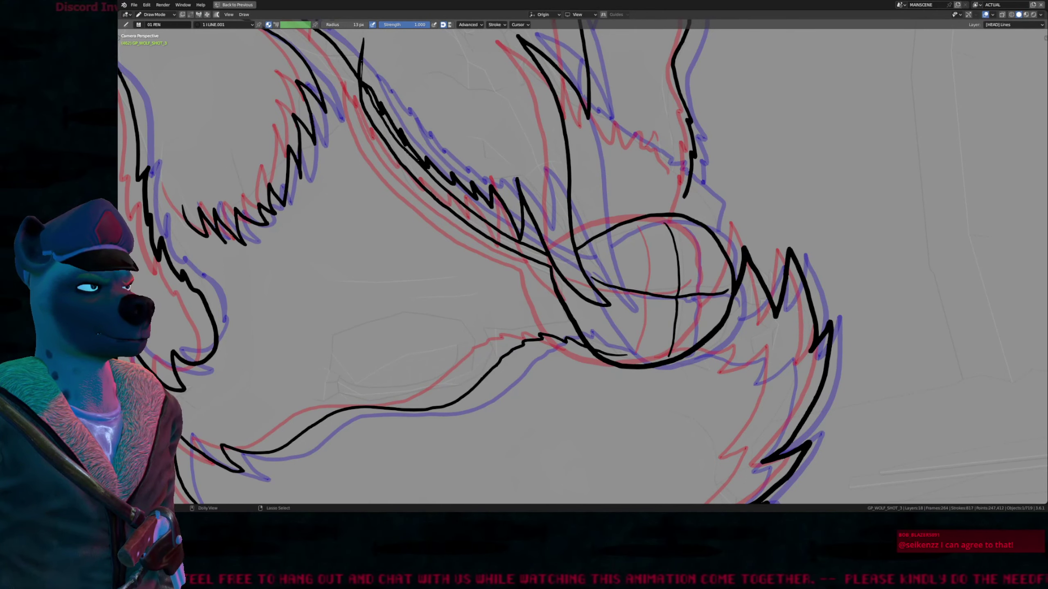
# Step: Draw the eyepatch-side ear's short inner line and the jagged edge below it down to the eyepatch, erasing the overlap inside the patch
pyautogui.keyDown('ctrl'); pyautogui.moveTo(682, 295); pyautogui.dragTo(682, 351, button='middle'); pyautogui.keyUp('ctrl')
pyautogui.moveTo(660, 209)
pyautogui.keyDown('shift'); pyautogui.mouseDown(button='middle')
pyautogui.moveTo(658, 237)
pyautogui.moveTo(604, 266)
pyautogui.moveTo(602, 238)
pyautogui.mouseUp(button='middle'); pyautogui.keyUp('shift')
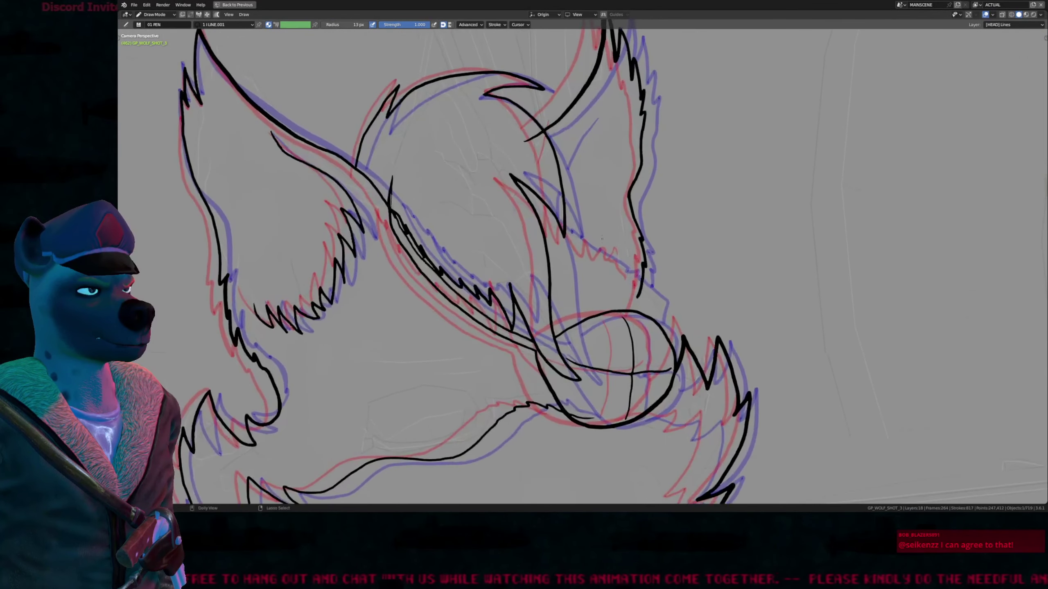
pyautogui.moveTo(569, 120); pyautogui.dragTo(553, 186)
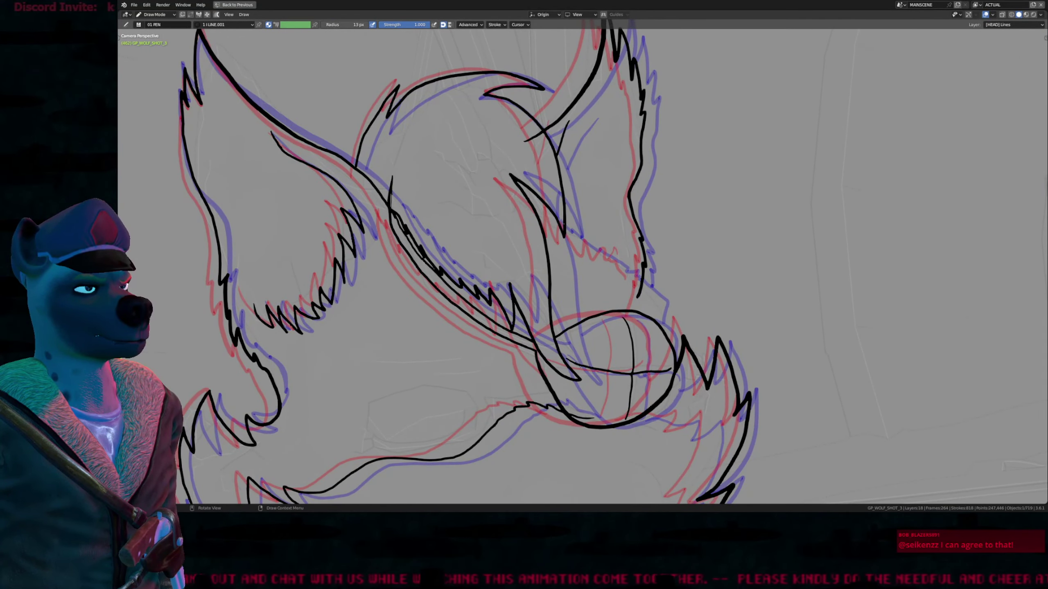
pyautogui.moveTo(564, 227)
pyautogui.mouseDown()
pyautogui.moveTo(654, 290)
pyautogui.moveTo(650, 345)
pyautogui.mouseUp()
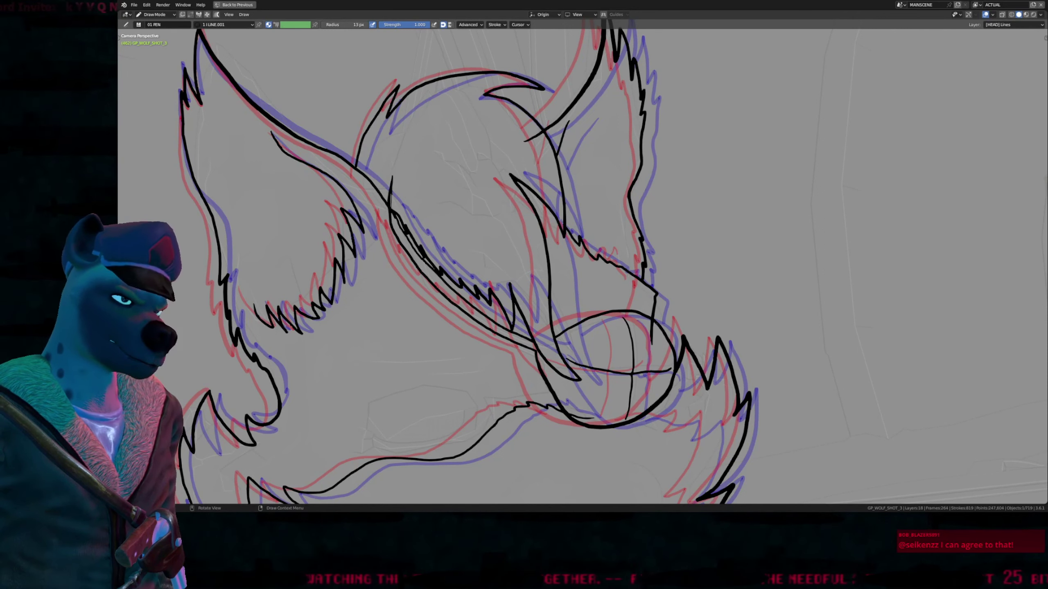
pyautogui.keyDown('ctrl'); pyautogui.moveTo(651, 348); pyautogui.dragTo(653, 324); pyautogui.keyUp('ctrl')
# Step: Hide the onion skins, smooth the corner where the brow meets the eyepatch, and erase the strap line's protruding upper end
pyautogui.hotkey('alt', 'o')
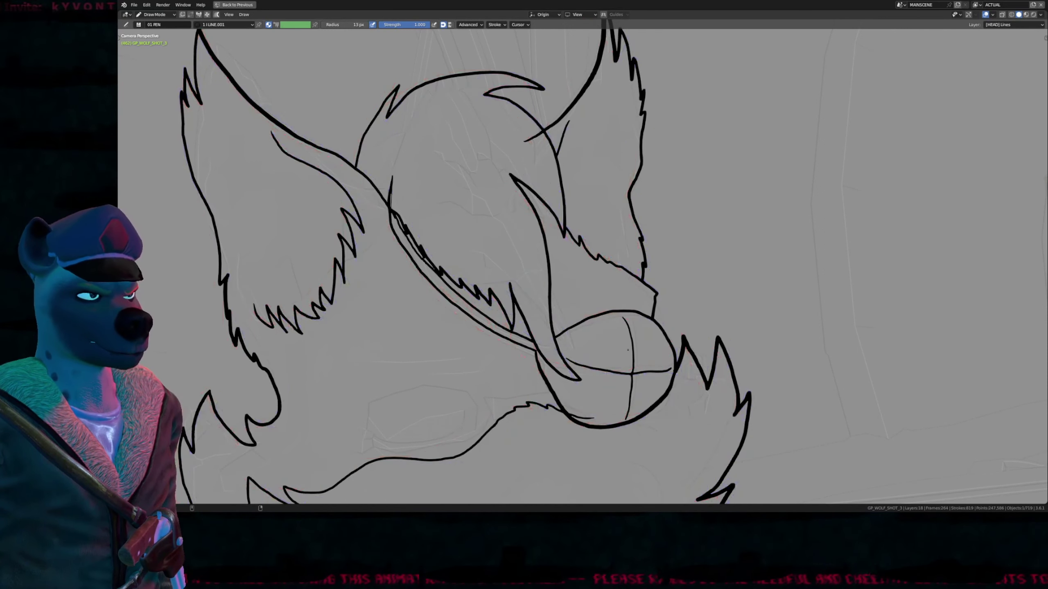
pyautogui.press('f')
pyautogui.click(712, 305)
pyautogui.press('f')
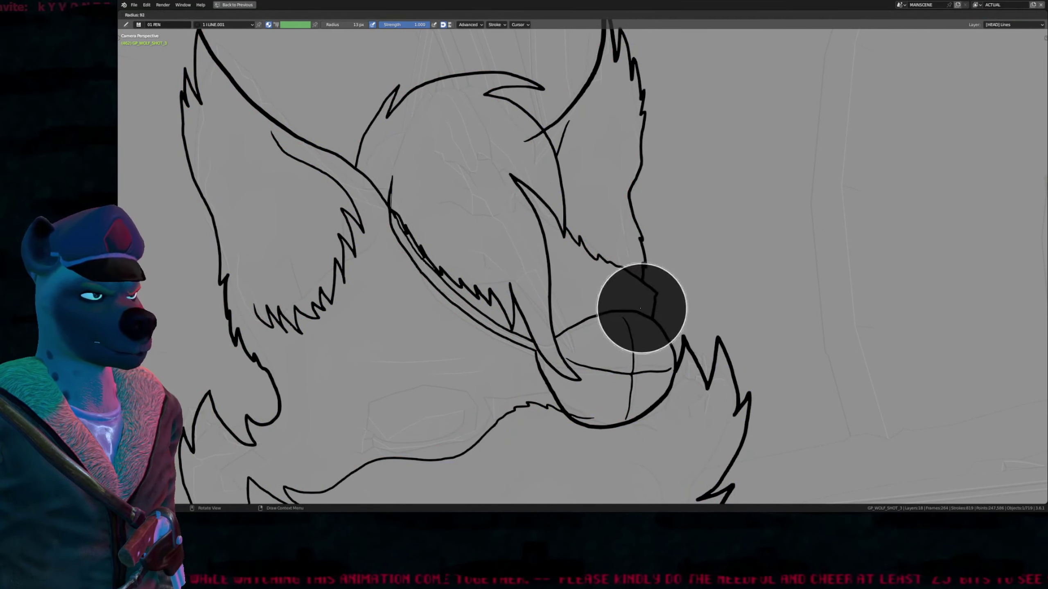
pyautogui.click(680, 308)
pyautogui.keyDown('shift'); pyautogui.moveTo(643, 285); pyautogui.dragTo(653, 321); pyautogui.keyUp('shift')
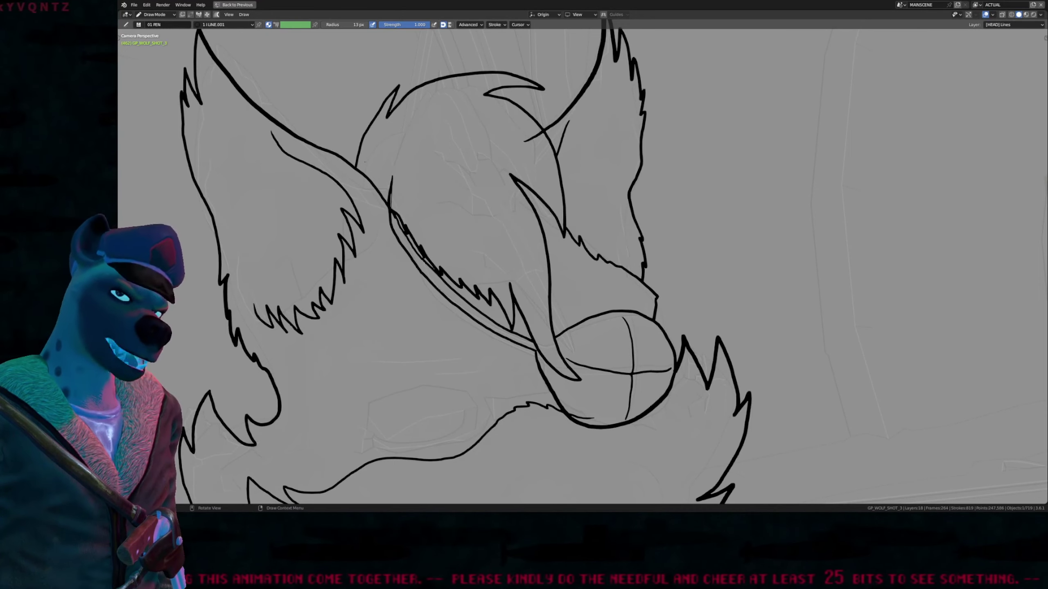
pyautogui.keyDown('ctrl'); pyautogui.moveTo(392, 175); pyautogui.dragTo(390, 206); pyautogui.keyUp('ctrl')
# Step: Smooth the jagged fur strokes inside the ear on the open-eye side
pyautogui.moveTo(507, 318)
pyautogui.keyDown('shift'); pyautogui.mouseDown(button='middle')
pyautogui.moveTo(559, 272)
pyautogui.moveTo(511, 215)
pyautogui.moveTo(475, 194)
pyautogui.mouseUp(button='middle'); pyautogui.keyUp('shift')
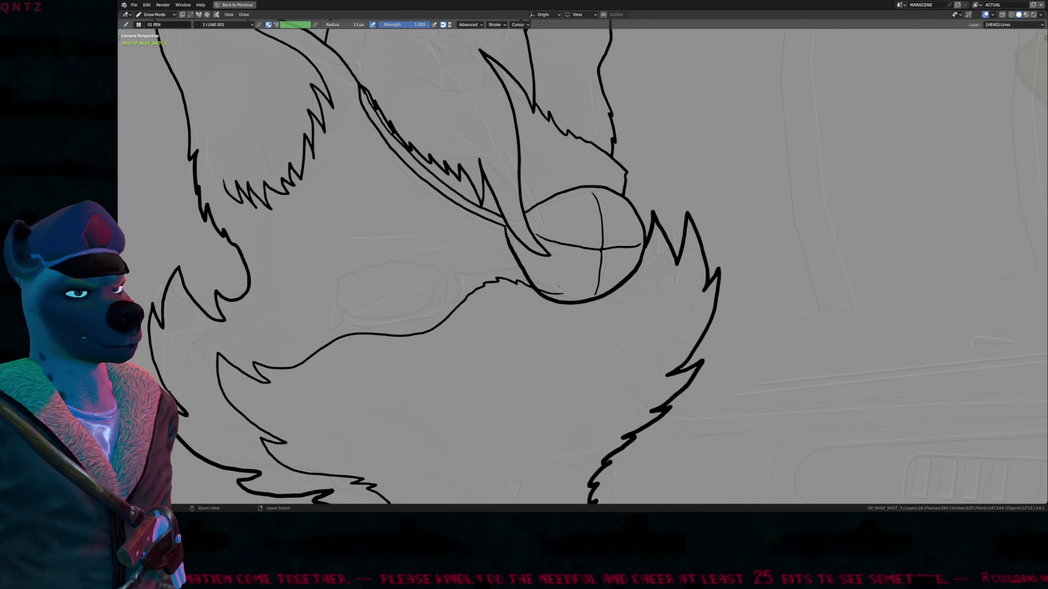
pyautogui.keyDown('ctrl'); pyautogui.moveTo(559, 286); pyautogui.dragTo(573, 305, button='middle'); pyautogui.keyUp('ctrl')
pyautogui.moveTo(558, 268)
pyautogui.keyDown('shift'); pyautogui.mouseDown(button='middle')
pyautogui.moveTo(583, 297)
pyautogui.moveTo(569, 223)
pyautogui.moveTo(570, 303)
pyautogui.mouseUp(button='middle'); pyautogui.keyUp('shift')
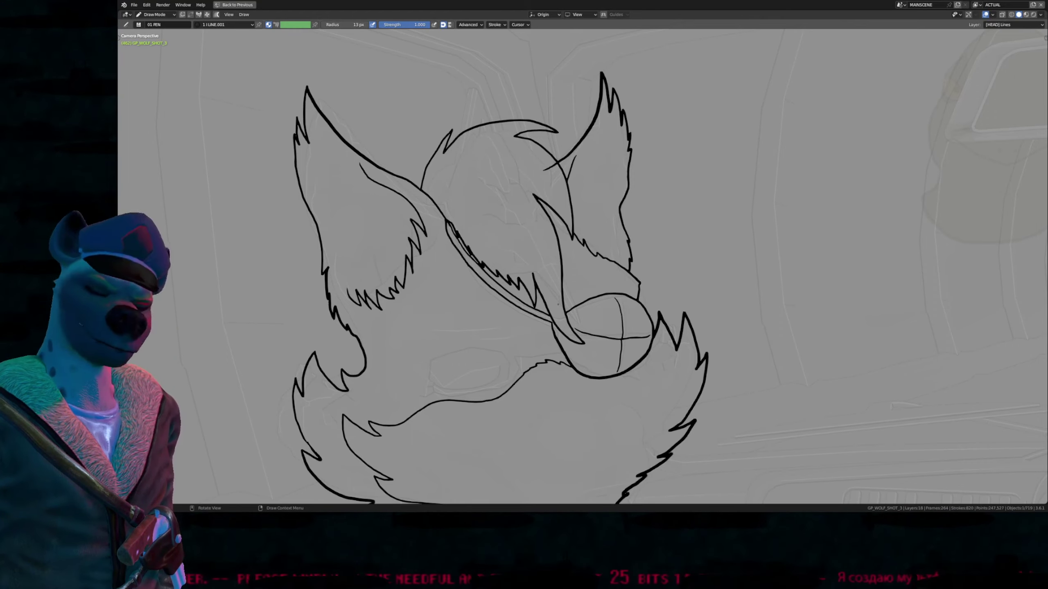
pyautogui.keyDown('ctrl'); pyautogui.moveTo(565, 282); pyautogui.dragTo(563, 299, button='middle'); pyautogui.keyUp('ctrl')
pyautogui.moveTo(527, 362)
pyautogui.keyDown('shift'); pyautogui.mouseDown(button='middle')
pyautogui.moveTo(591, 309)
pyautogui.moveTo(593, 282)
pyautogui.moveTo(619, 292)
pyautogui.moveTo(600, 331)
pyautogui.mouseUp(button='middle'); pyautogui.keyUp('shift')
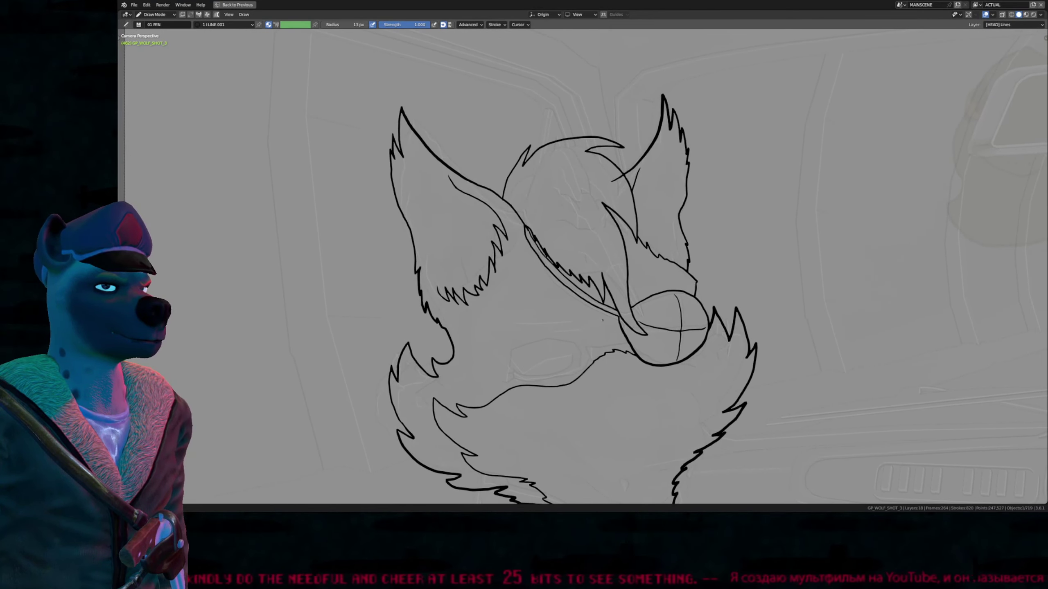
pyautogui.keyDown('shift'); pyautogui.moveTo(492, 305); pyautogui.dragTo(522, 295, button='middle'); pyautogui.keyUp('shift')
pyautogui.press('f')
pyautogui.click(572, 290)
pyautogui.keyDown('shift'); pyautogui.moveTo(511, 277); pyautogui.dragTo(506, 267); pyautogui.keyUp('shift')
pyautogui.keyDown('shift'); pyautogui.moveTo(628, 374); pyautogui.dragTo(574, 288, button='middle'); pyautogui.keyUp('shift')
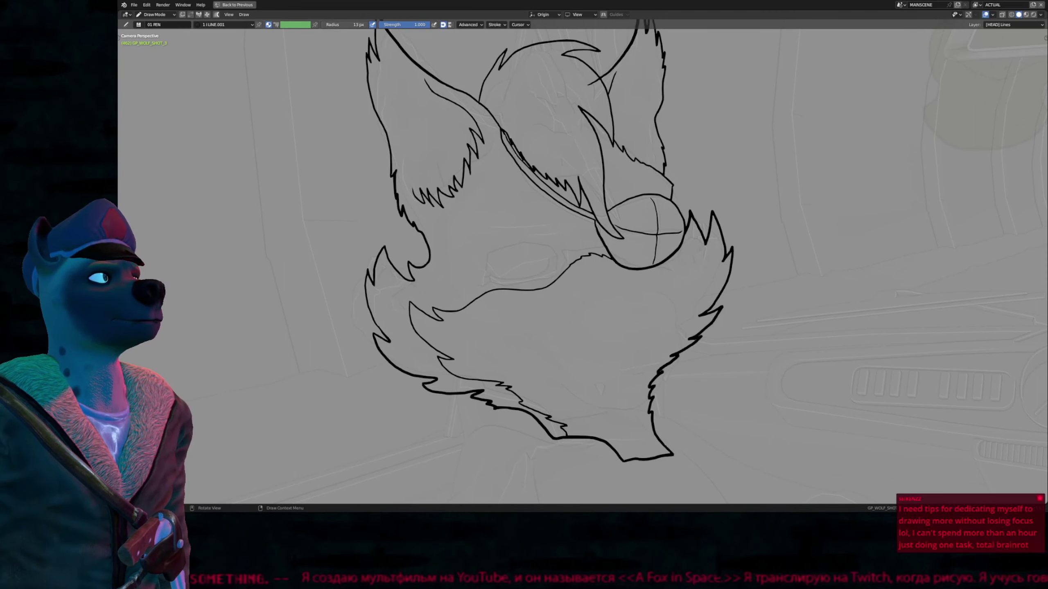
# Step: Compare frame 462 with the neighbouring frame in the full layout and draw the missing inner fur edge of the eyepatch-side cheek down to the neck
pyautogui.keyDown('shift'); pyautogui.moveTo(680, 201); pyautogui.dragTo(639, 291, button='middle'); pyautogui.keyUp('shift')
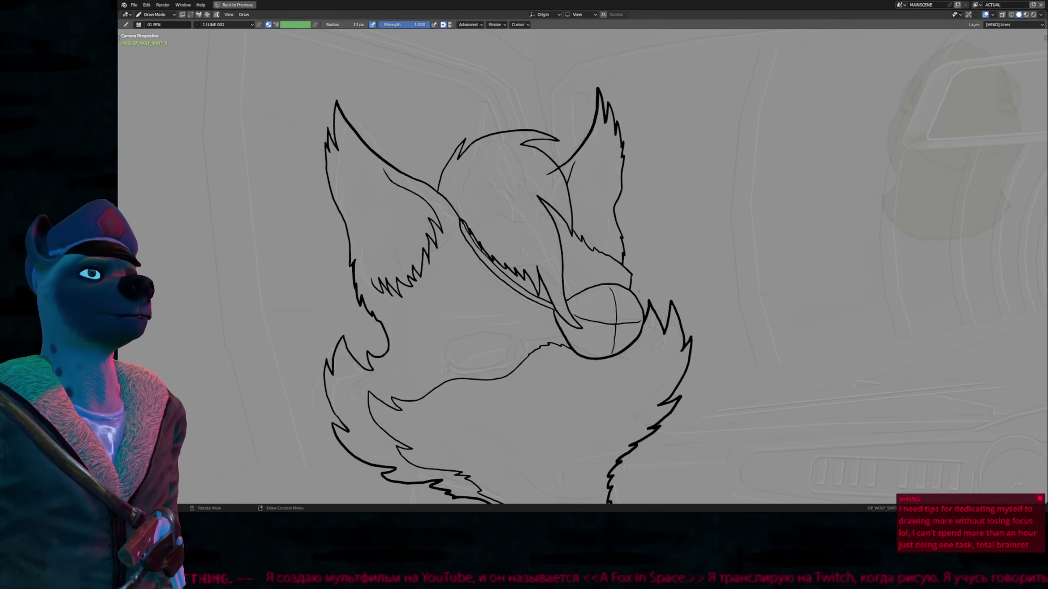
pyautogui.keyDown('shift'); pyautogui.moveTo(597, 349); pyautogui.dragTo(622, 252, button='middle'); pyautogui.keyUp('shift')
pyautogui.hotkey('ctrl', 'space')
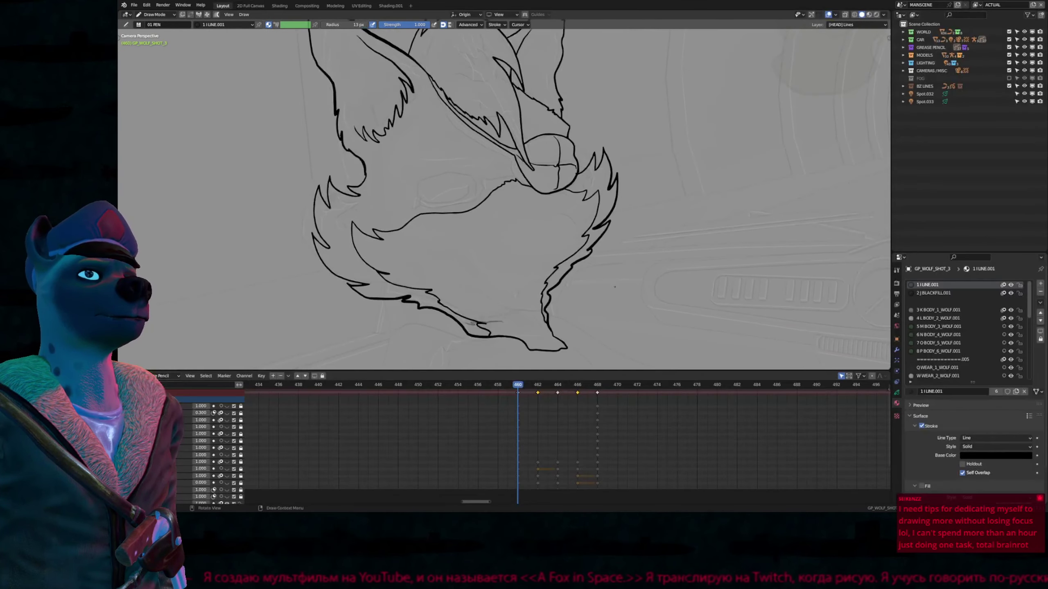
pyautogui.press('Up')
pyautogui.press('Up')
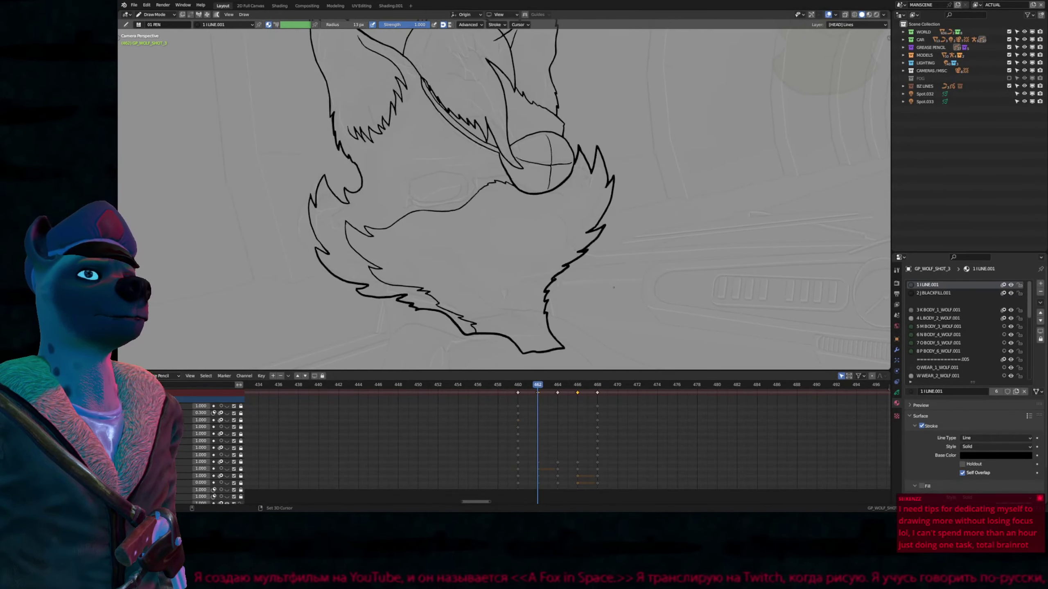
pyautogui.press('Down')
pyautogui.press('Down')
pyautogui.press('Up')
pyautogui.scroll(4, 595, 294)
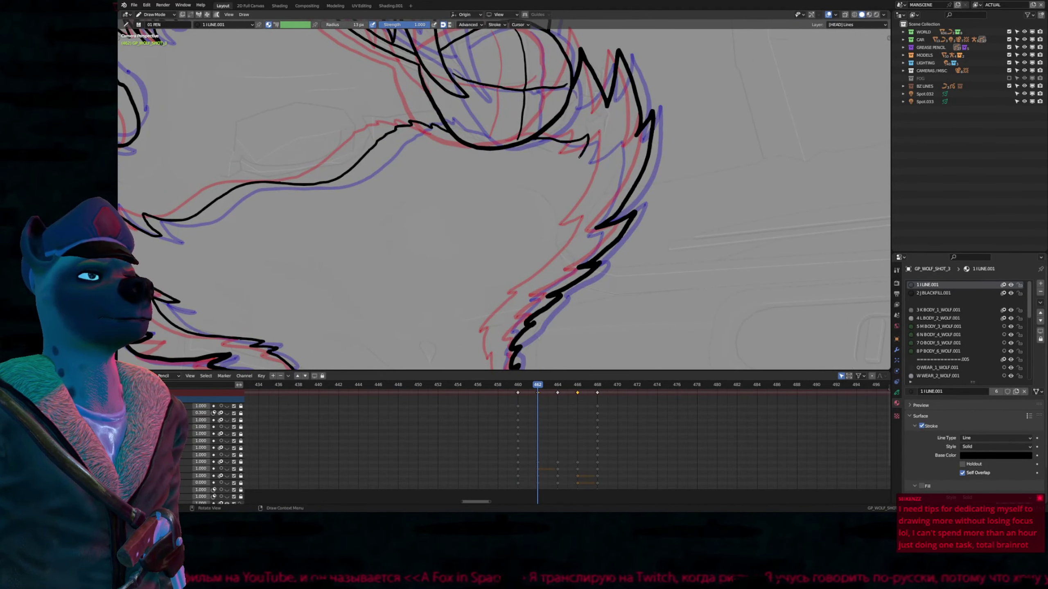
pyautogui.moveTo(579, 156)
pyautogui.mouseDown()
pyautogui.moveTo(602, 146)
pyautogui.moveTo(612, 173)
pyautogui.moveTo(596, 214)
pyautogui.moveTo(575, 230)
pyautogui.moveTo(565, 266)
pyautogui.moveTo(525, 292)
pyautogui.moveTo(497, 332)
pyautogui.moveTo(496, 369)
pyautogui.mouseUp()
pyautogui.keyDown('shift'); pyautogui.moveTo(502, 365); pyautogui.dragTo(528, 229, button='middle'); pyautogui.keyUp('shift')
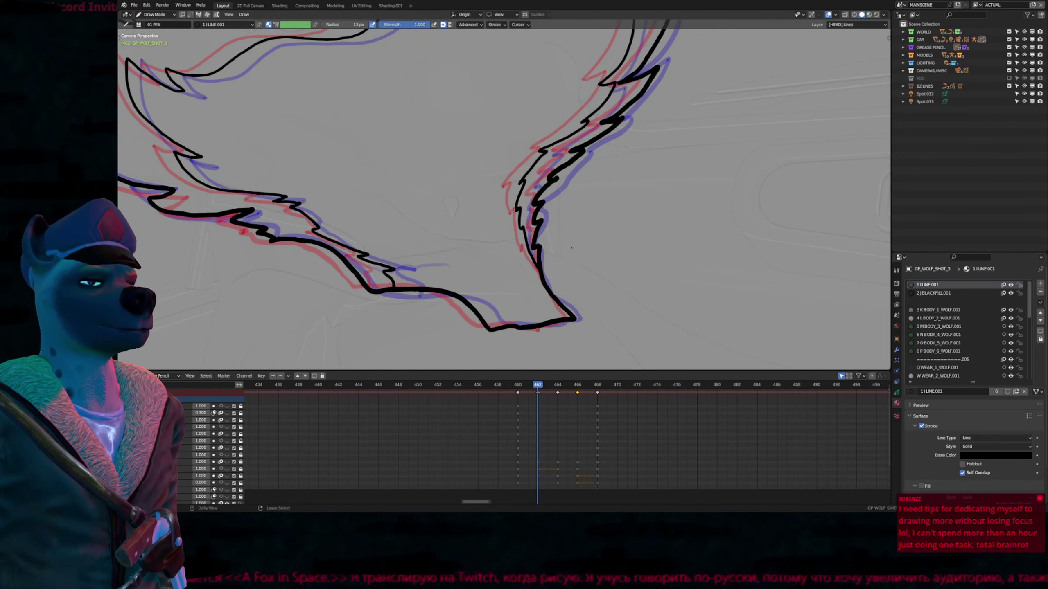
pyautogui.scroll(-4, 544, 275)
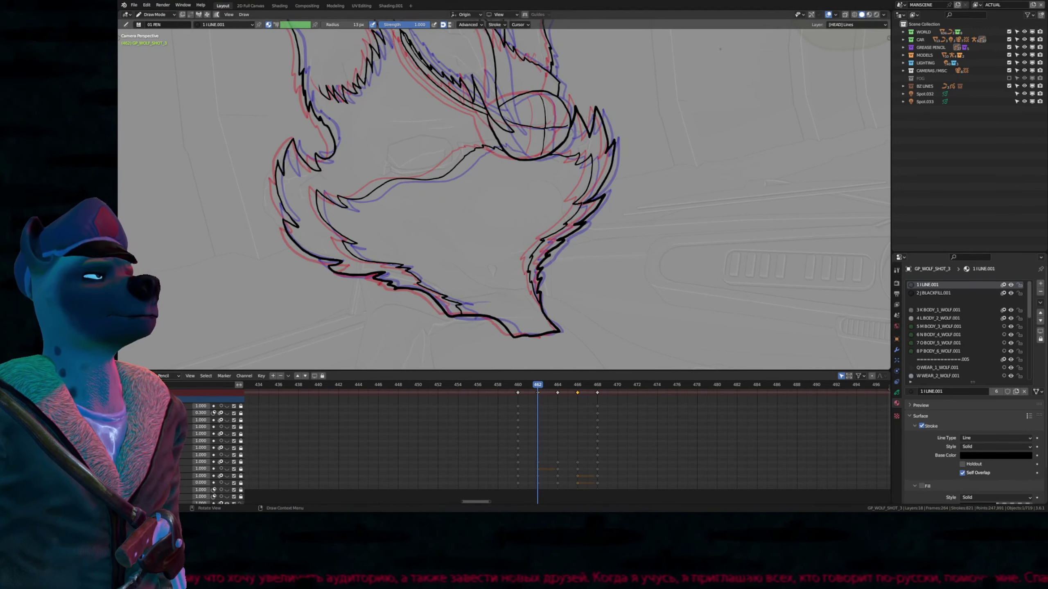
# Step: Go to the empty keyframe at frame 466 and maximize the viewport for drawing
pyautogui.moveTo(499, 202)
pyautogui.keyDown('shift'); pyautogui.mouseDown(button='middle')
pyautogui.moveTo(569, 269)
pyautogui.moveTo(600, 272)
pyautogui.moveTo(606, 287)
pyautogui.moveTo(574, 260)
pyautogui.mouseUp(button='middle'); pyautogui.keyUp('shift')
pyautogui.press('Up')
pyautogui.press('Up')
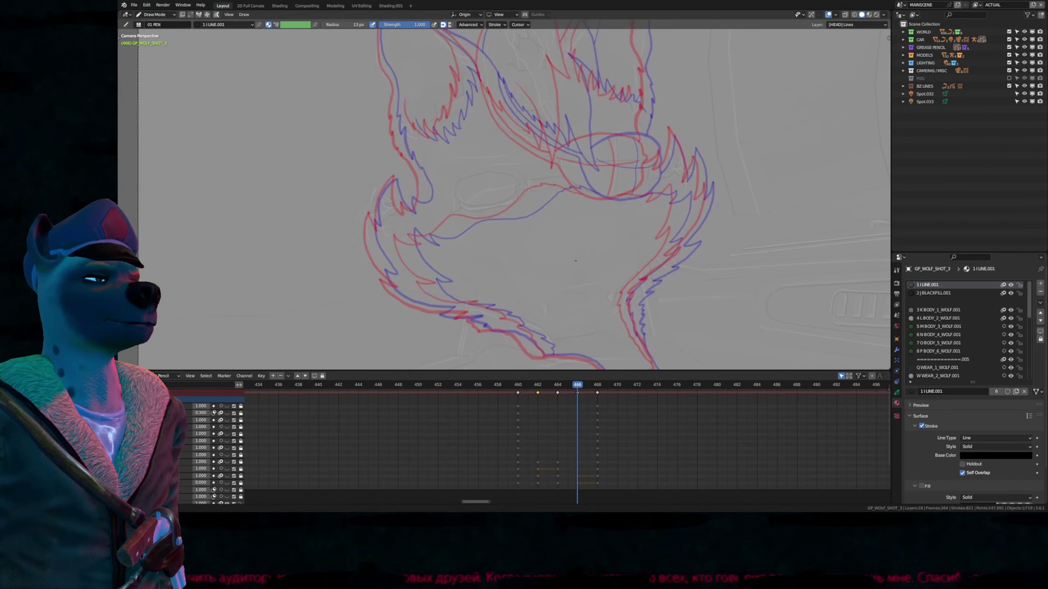
pyautogui.press('Down')
pyautogui.press('Up')
pyautogui.press('Up')
pyautogui.press('Down')
pyautogui.hotkey('ctrl', 'space')
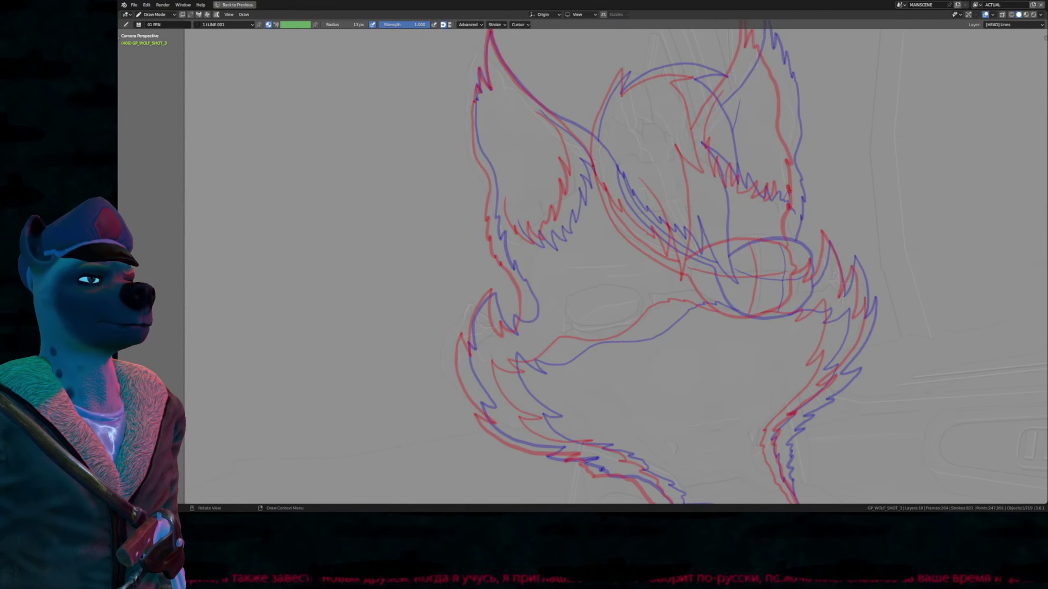
# Step: Flip through the neighbouring keyframes to check the head's motion around frame 466
pyautogui.press('Up')
pyautogui.press('Up')
pyautogui.press('Up')
pyautogui.press('Down')
pyautogui.press('Down')
pyautogui.press('Up')
pyautogui.press('Up')
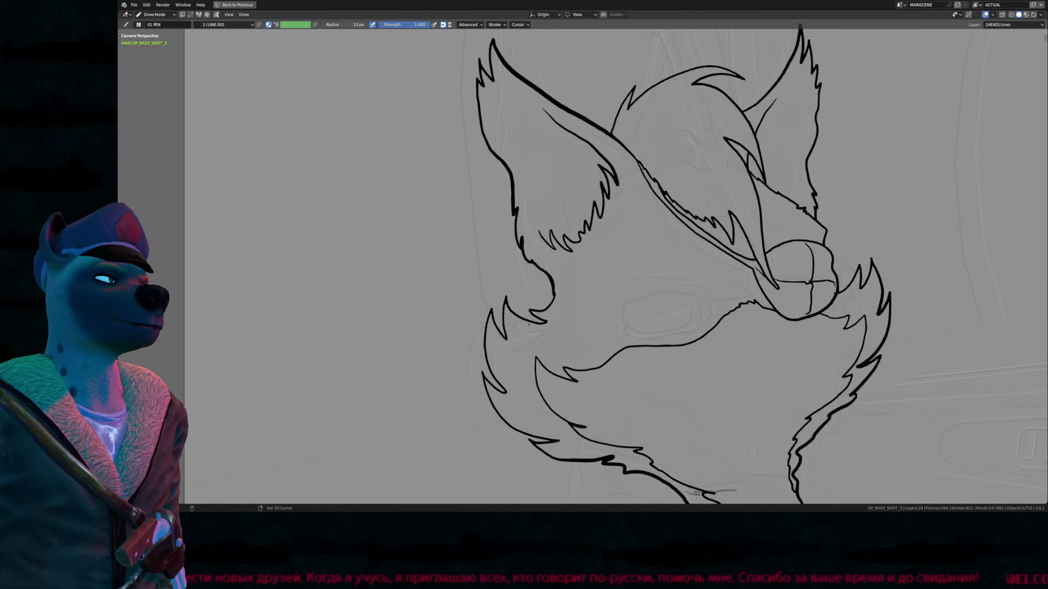
pyautogui.press('space')
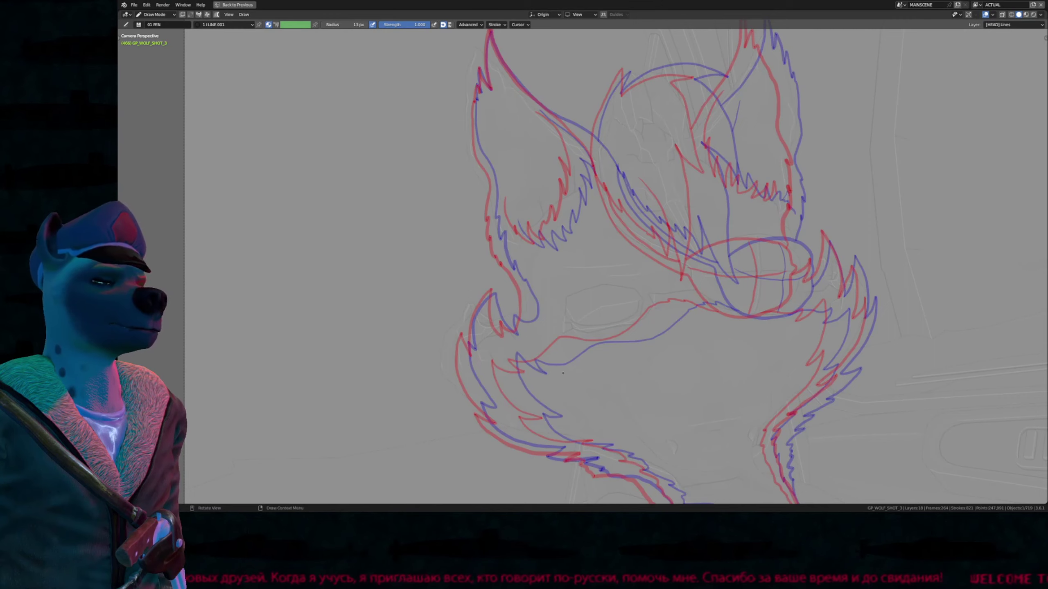
# Step: Trace the outer fur outline of both cheeks and the neck's lower edge between the onion-skin lines, then smooth the eyepatch-side neck line
pyautogui.keyDown('shift'); pyautogui.moveTo(562, 373); pyautogui.dragTo(581, 315, button='middle'); pyautogui.keyUp('shift')
pyautogui.moveTo(527, 275)
pyautogui.mouseDown()
pyautogui.moveTo(546, 273)
pyautogui.moveTo(521, 273)
pyautogui.moveTo(512, 237)
pyautogui.moveTo(490, 285)
pyautogui.moveTo(493, 337)
pyautogui.moveTo(529, 388)
pyautogui.moveTo(592, 398)
pyautogui.moveTo(581, 405)
pyautogui.moveTo(613, 406)
pyautogui.moveTo(675, 441)
pyautogui.moveTo(761, 467)
pyautogui.moveTo(821, 473)
pyautogui.mouseUp()
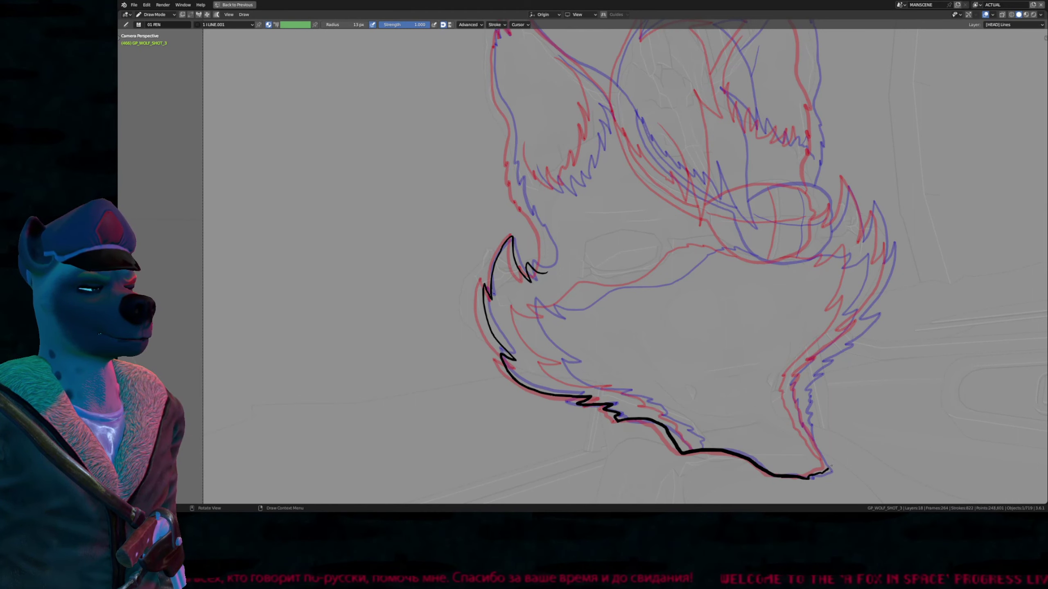
pyautogui.moveTo(896, 208)
pyautogui.keyDown('shift'); pyautogui.mouseDown(button='middle')
pyautogui.moveTo(767, 164)
pyautogui.moveTo(712, 171)
pyautogui.moveTo(699, 201)
pyautogui.mouseUp(button='middle'); pyautogui.keyUp('shift')
pyautogui.moveTo(630, 223); pyautogui.dragTo(641, 214)
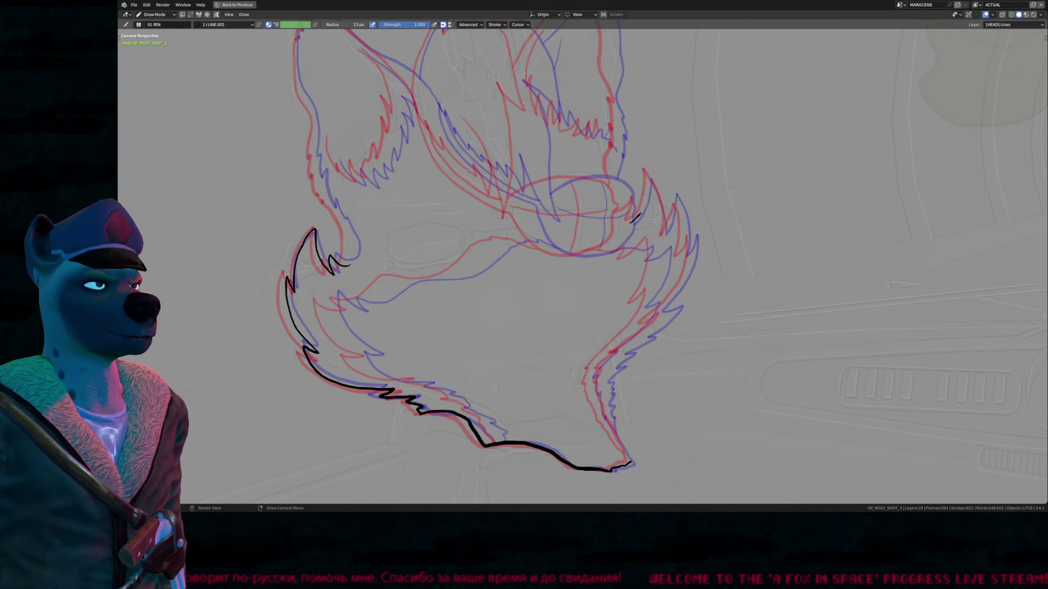
pyautogui.moveTo(650, 177)
pyautogui.mouseDown()
pyautogui.moveTo(679, 256)
pyautogui.moveTo(668, 312)
pyautogui.moveTo(622, 350)
pyautogui.moveTo(606, 386)
pyautogui.moveTo(614, 437)
pyautogui.mouseUp()
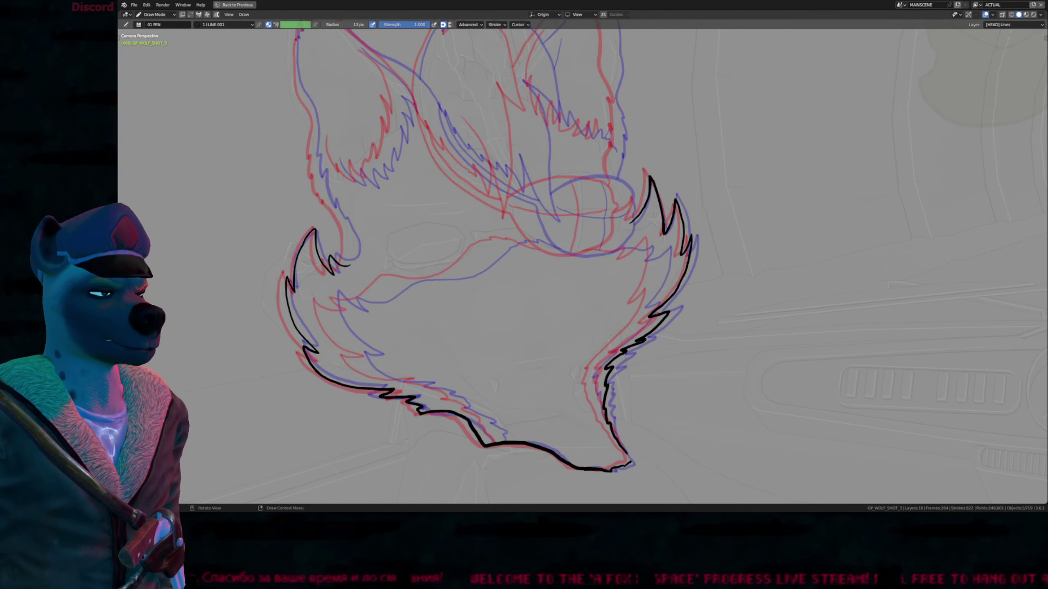
pyautogui.press('f')
pyautogui.press('Escape')
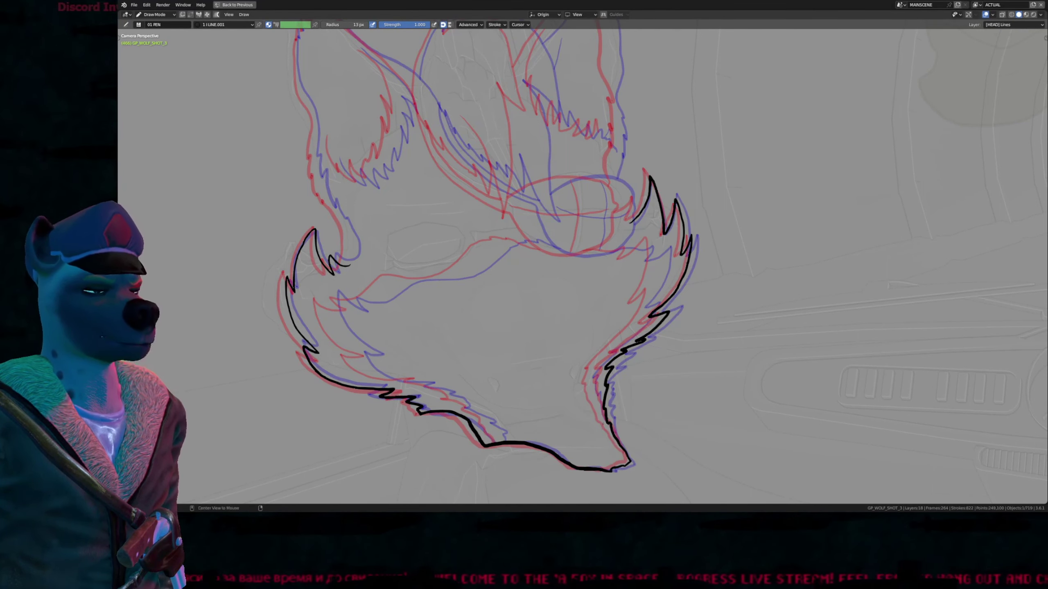
pyautogui.keyDown('alt'); pyautogui.moveTo(615, 433); pyautogui.dragTo(607, 389); pyautogui.keyUp('alt')
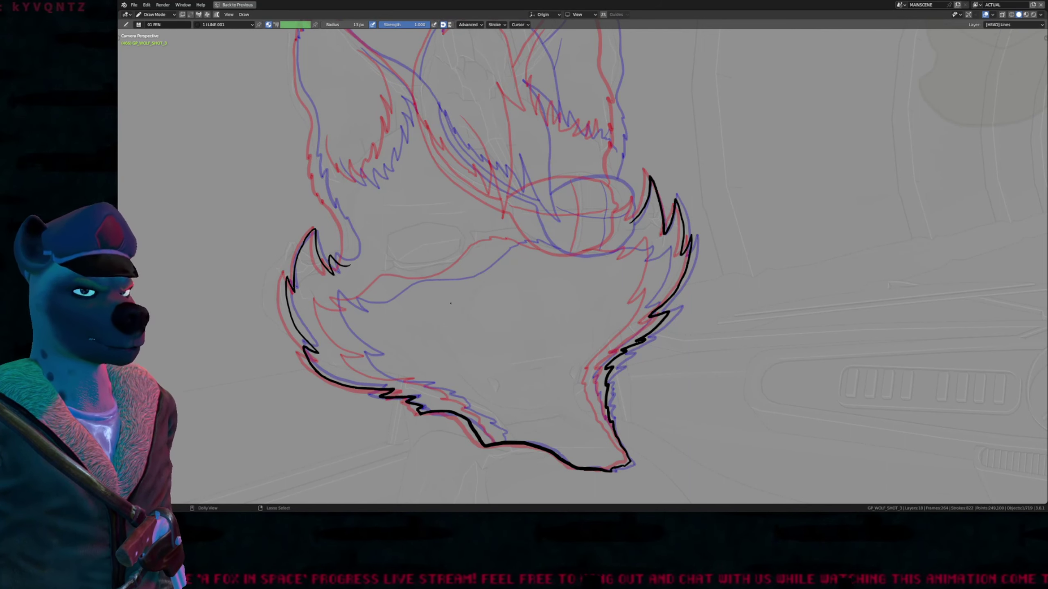
# Step: Draw the wavy face line from the eyepatch toward the open-eye-side cheek and the inner jagged fur edge down to the neck
pyautogui.moveTo(451, 303)
pyautogui.keyDown('ctrl'); pyautogui.mouseDown(button='middle')
pyautogui.moveTo(457, 344)
pyautogui.moveTo(570, 337)
pyautogui.moveTo(619, 276)
pyautogui.mouseUp(button='middle'); pyautogui.keyUp('ctrl')
pyautogui.keyDown('shift'); pyautogui.moveTo(620, 276); pyautogui.dragTo(663, 261, button='middle'); pyautogui.keyUp('shift')
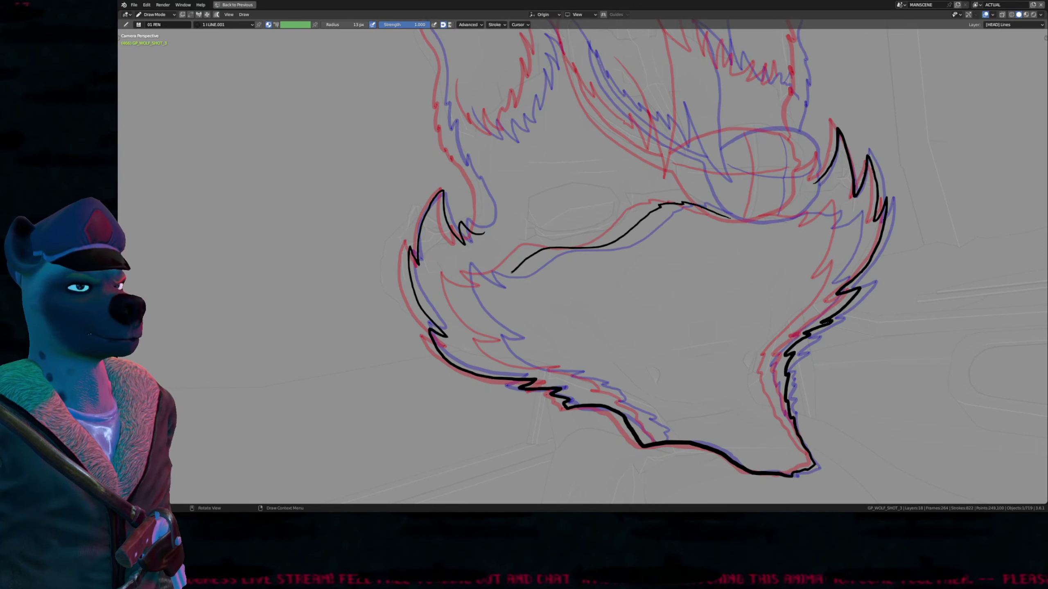
pyautogui.moveTo(493, 287)
pyautogui.mouseDown()
pyautogui.moveTo(457, 268)
pyautogui.moveTo(486, 326)
pyautogui.moveTo(528, 365)
pyautogui.moveTo(571, 368)
pyautogui.moveTo(622, 403)
pyautogui.mouseUp()
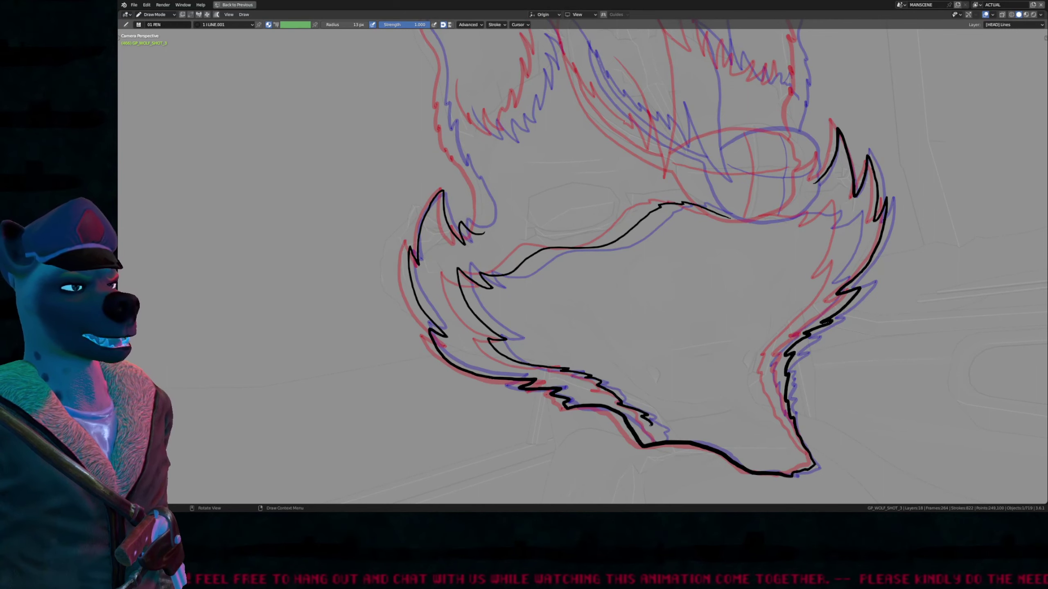
# Step: Bend the lower end of the open-eye-side inner fur line across the neck outline with proportional editing, then trim the overshoot
pyautogui.keyDown('shift'); pyautogui.moveTo(681, 463); pyautogui.dragTo(590, 442, button='middle'); pyautogui.keyUp('shift')
pyautogui.press('Tab')
pyautogui.press('1')
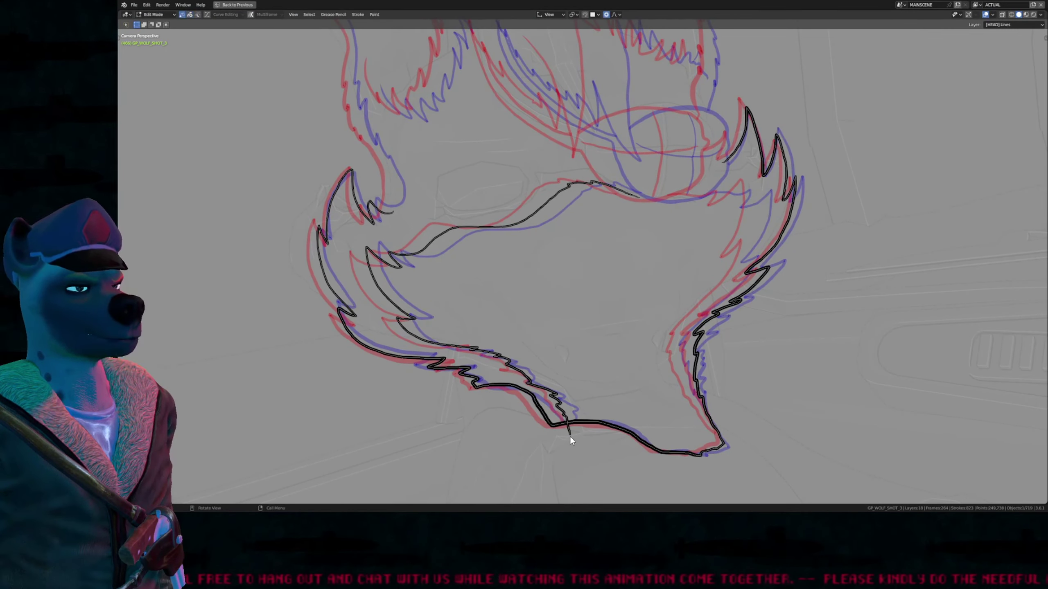
pyautogui.click(570, 435)
pyautogui.press('g')
pyautogui.scroll(-12, 585, 437)
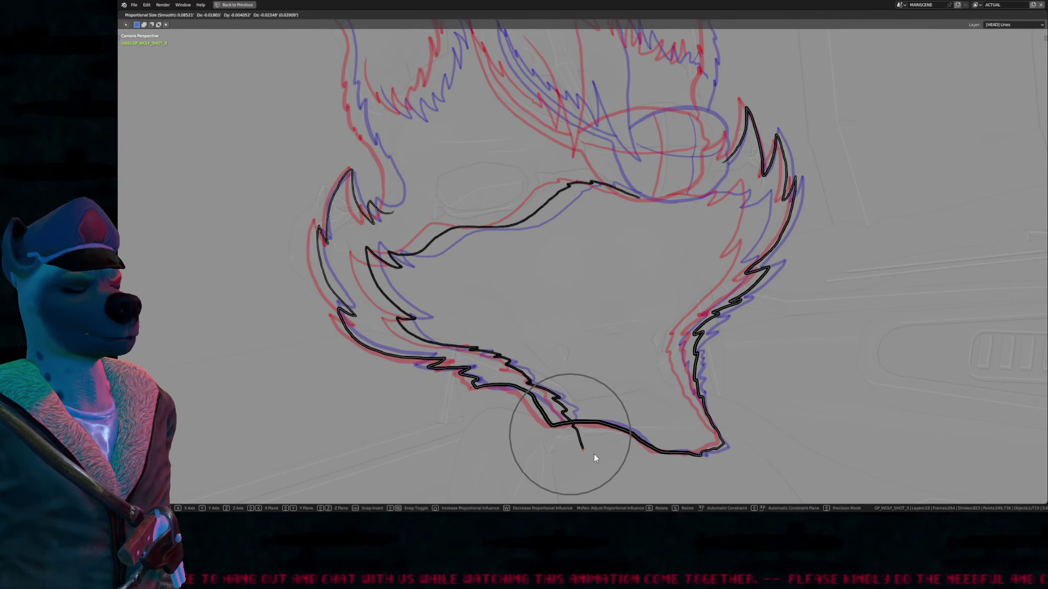
pyautogui.click(594, 454)
pyautogui.press('Tab')
pyautogui.keyDown('ctrl'); pyautogui.moveTo(583, 450); pyautogui.dragTo(573, 429); pyautogui.keyUp('ctrl')
# Step: Draw the jagged inner fur edge of the eyepatch-side cheek from beneath the eyepatch down past the neck's outer line
pyautogui.keyDown('shift'); pyautogui.moveTo(704, 379); pyautogui.dragTo(614, 419, button='middle'); pyautogui.keyUp('shift')
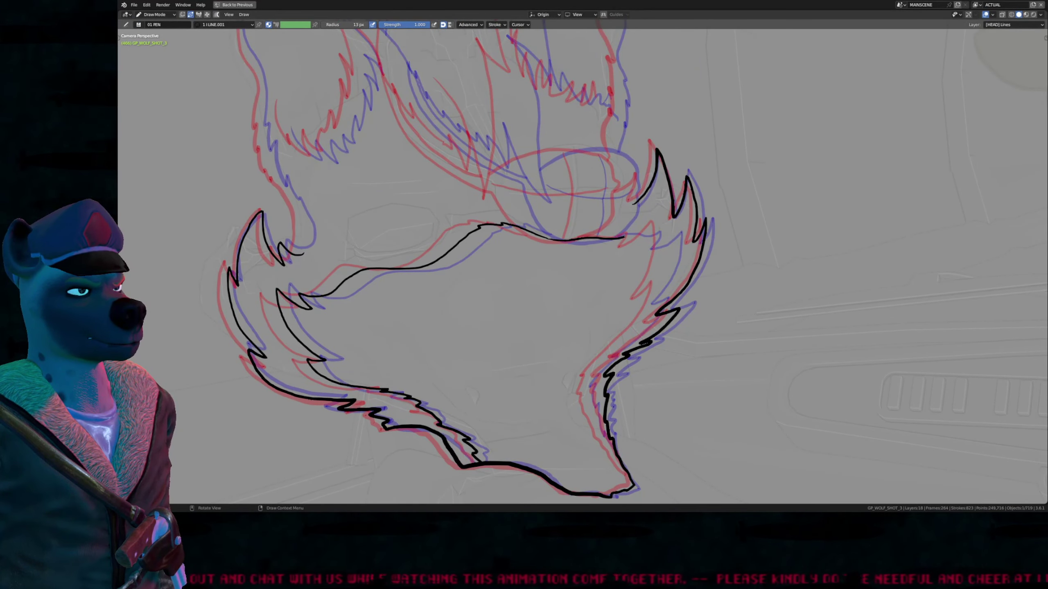
pyautogui.moveTo(639, 238)
pyautogui.mouseDown()
pyautogui.moveTo(660, 227)
pyautogui.moveTo(652, 287)
pyautogui.moveTo(586, 377)
pyautogui.moveTo(587, 399)
pyautogui.mouseUp()
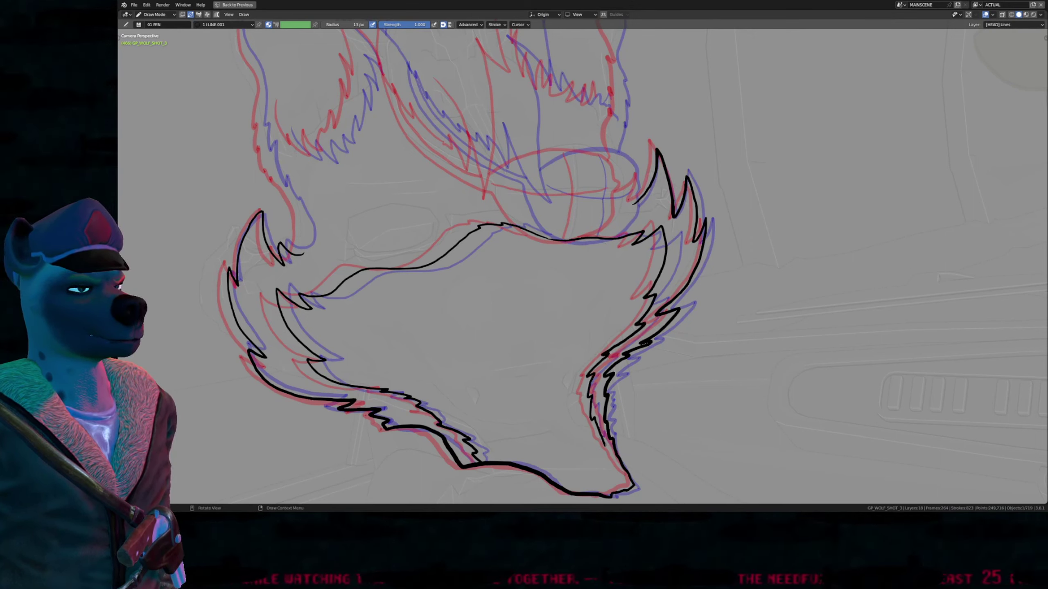
pyautogui.moveTo(605, 443); pyautogui.dragTo(659, 473)
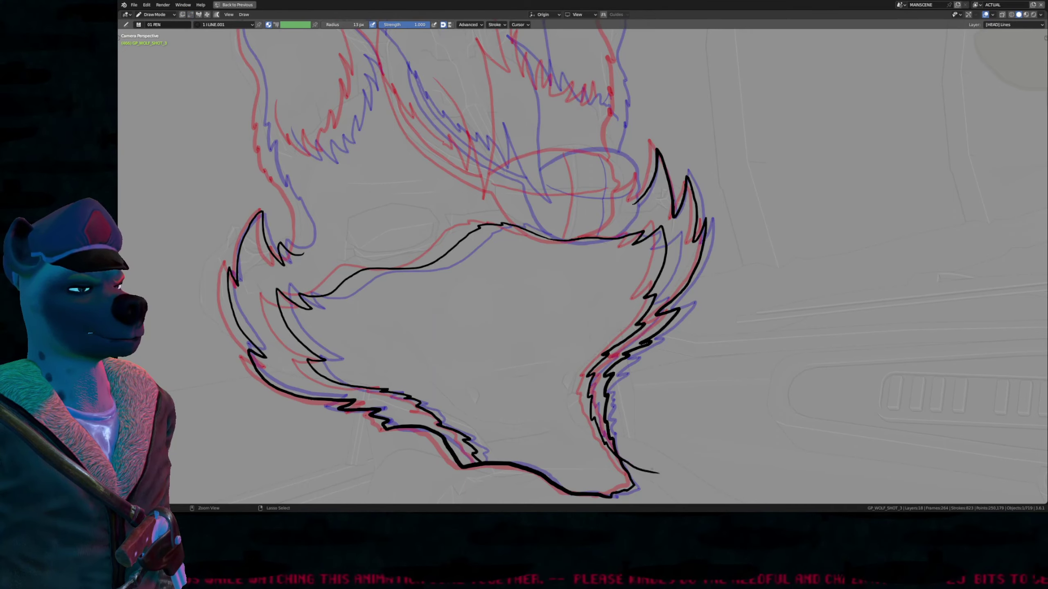
# Step: Move the tail of the eyepatch-side inner fur line with proportional editing so it runs into the neck's outer edge
pyautogui.hotkey('ctrl', 'space')
pyautogui.hotkey('ctrl', 'space')
pyautogui.hotkey('ctrl', 'space')
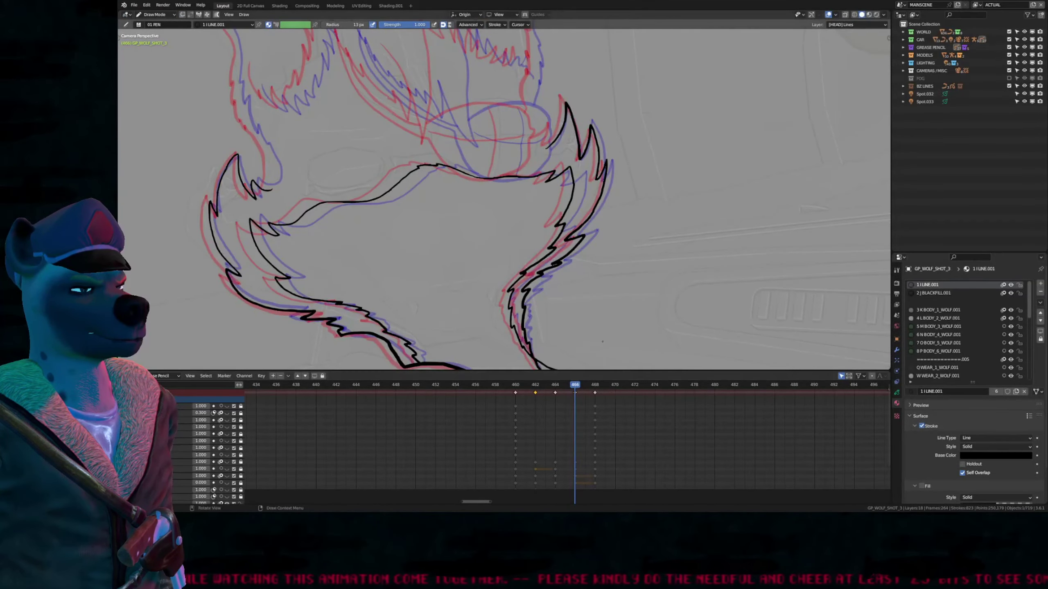
pyautogui.hotkey('ctrl', 'space')
pyautogui.keyDown('ctrl'); pyautogui.moveTo(615, 385); pyautogui.dragTo(645, 348, button='middle'); pyautogui.keyUp('ctrl')
pyautogui.press('Tab')
pyautogui.click(624, 348)
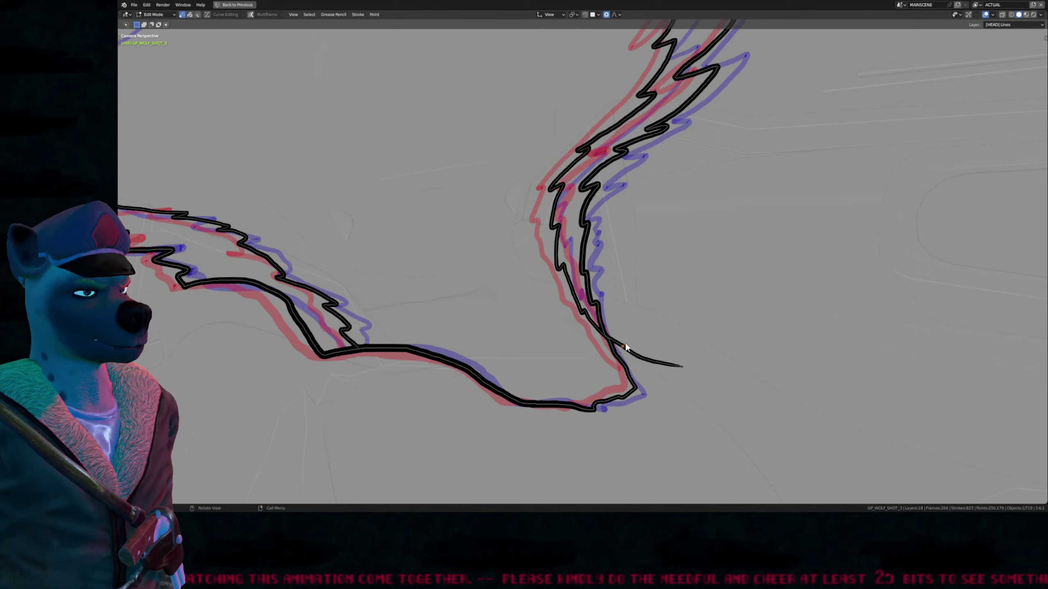
pyautogui.press('g')
pyautogui.scroll(4, 631, 350)
pyautogui.click(631, 355)
pyautogui.press('Tab')
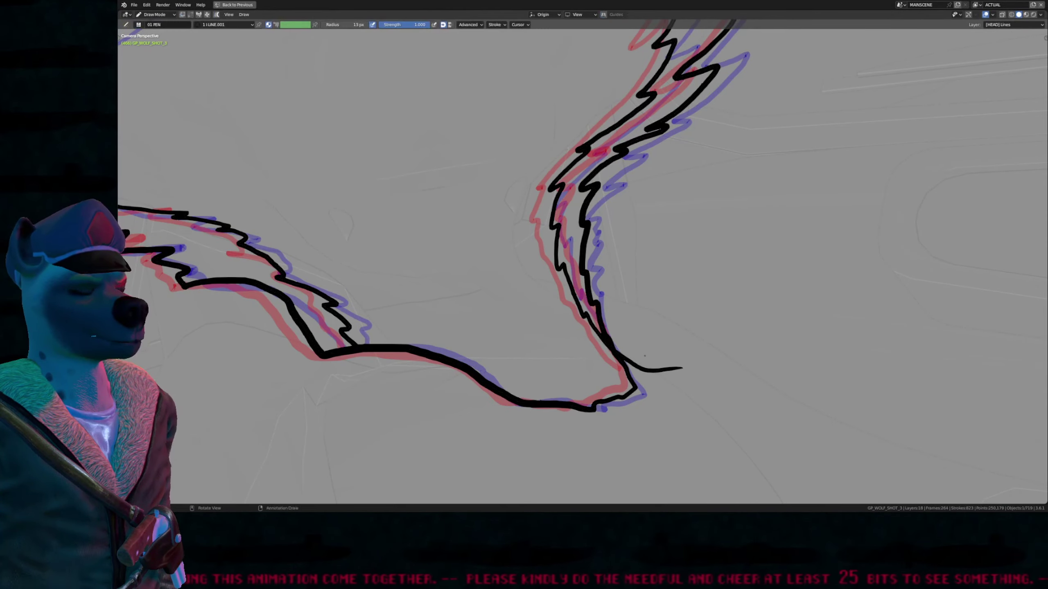
# Step: Draw the lower edge of the eyepatch strap as a curve between the onion-skin lines, from the ear base to the eyepatch
pyautogui.scroll(3, 657, 358)
pyautogui.scroll(-3, 658, 357)
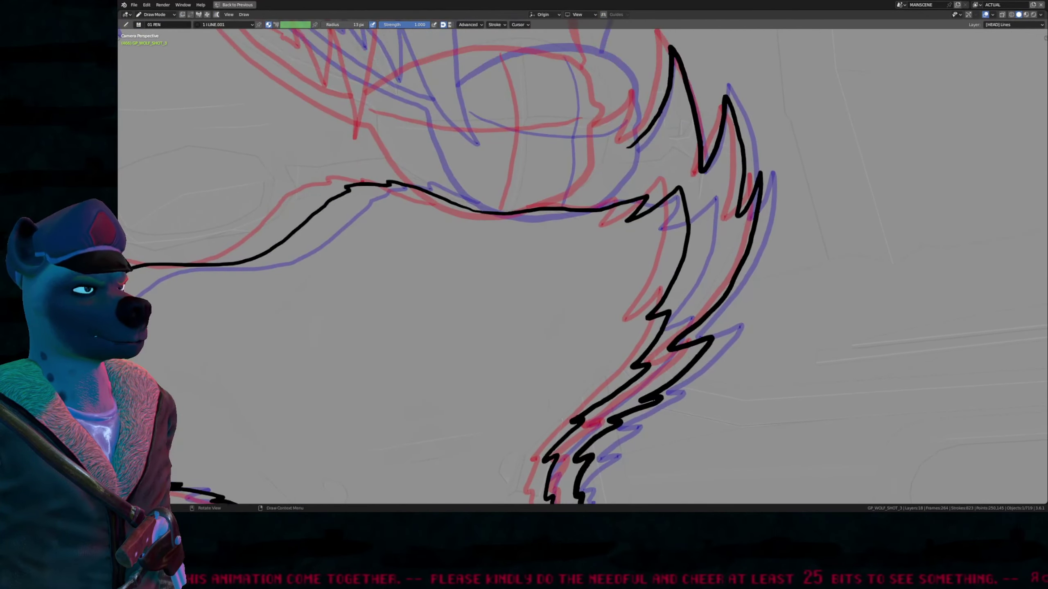
pyautogui.scroll(-3, 657, 357)
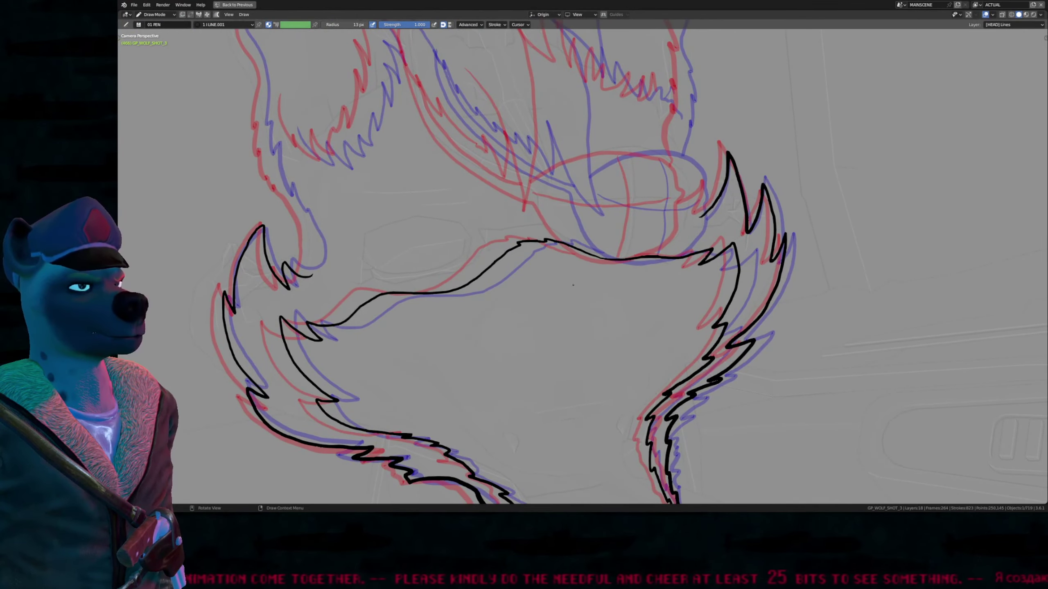
pyautogui.keyDown('shift'); pyautogui.moveTo(572, 285); pyautogui.dragTo(642, 288, button='middle'); pyautogui.keyUp('shift')
pyautogui.keyDown('shift'); pyautogui.moveTo(493, 304); pyautogui.dragTo(533, 279, button='middle'); pyautogui.keyUp('shift')
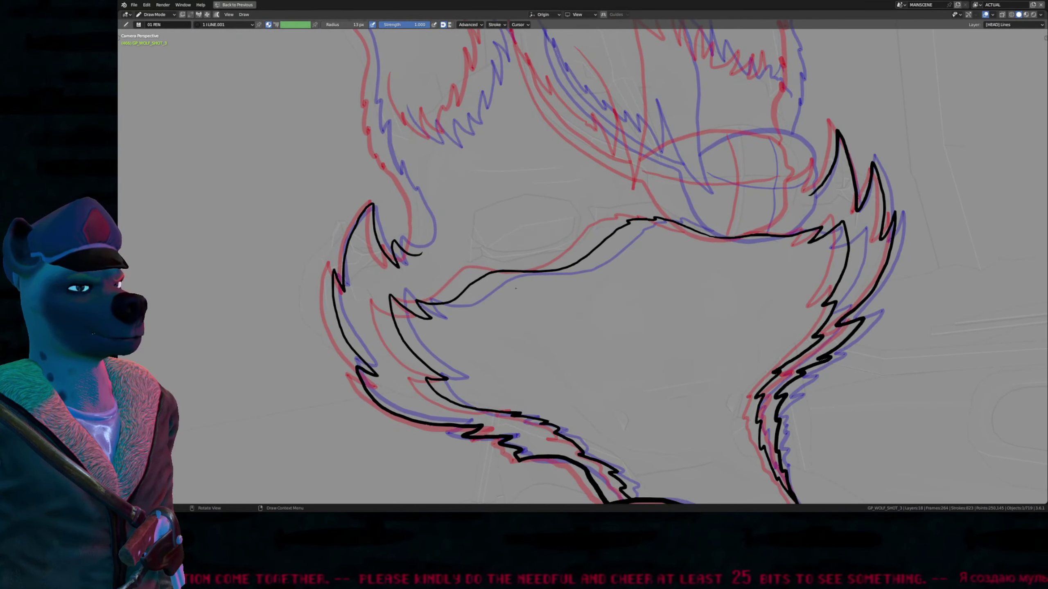
pyautogui.keyDown('shift'); pyautogui.moveTo(666, 272); pyautogui.dragTo(597, 301, button='middle'); pyautogui.keyUp('shift')
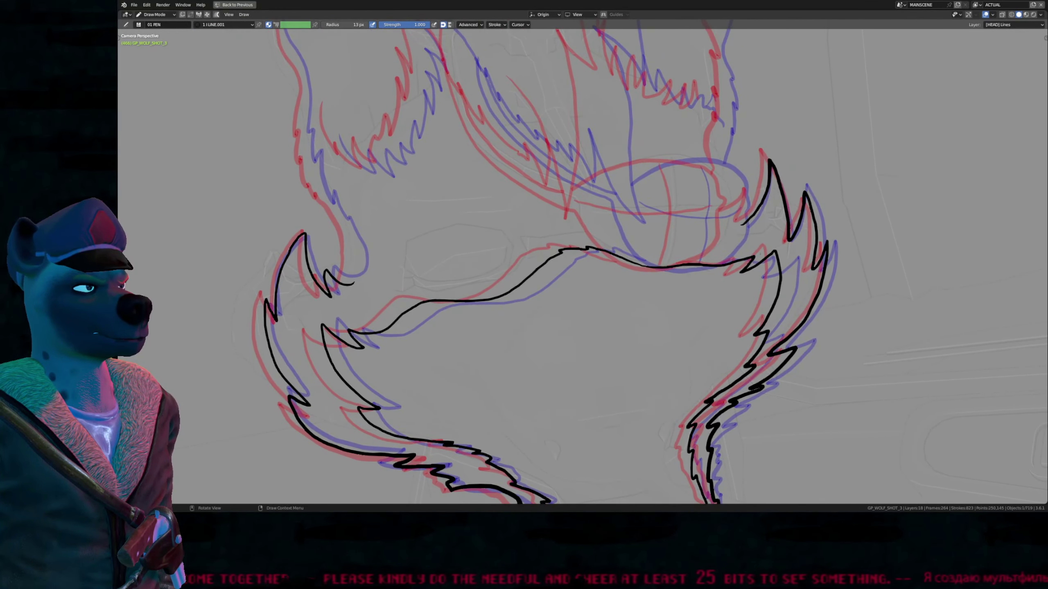
pyautogui.moveTo(624, 225)
pyautogui.keyDown('shift'); pyautogui.mouseDown(button='middle')
pyautogui.moveTo(551, 341)
pyautogui.moveTo(620, 336)
pyautogui.mouseUp(button='middle'); pyautogui.keyUp('shift')
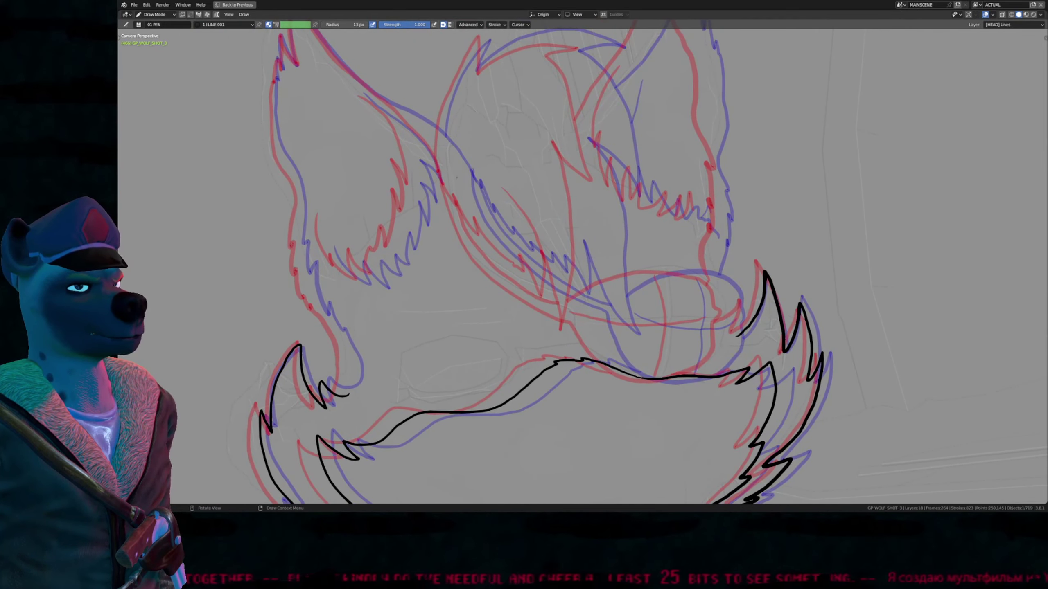
pyautogui.moveTo(461, 199)
pyautogui.mouseDown()
pyautogui.moveTo(479, 244)
pyautogui.moveTo(528, 295)
pyautogui.moveTo(590, 321)
pyautogui.mouseUp()
# Step: Reshape the strap's lower edge with wide proportional edits, adjusting its end near the eyepatch
pyautogui.press('Tab')
pyautogui.hotkey('ctrl', 'Tab')
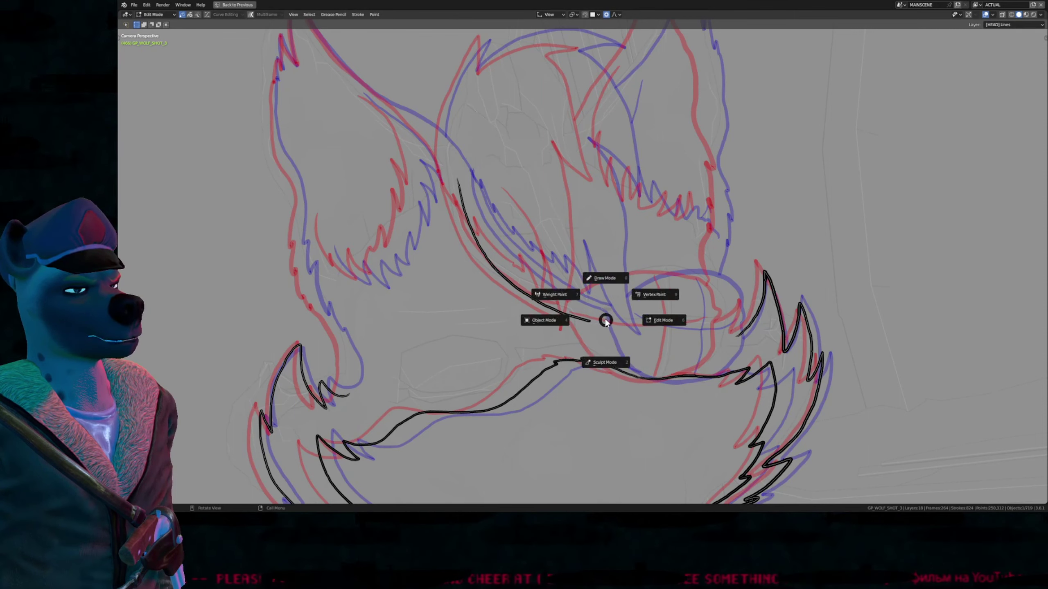
pyautogui.press('Escape')
pyautogui.click(591, 321)
pyautogui.press('g')
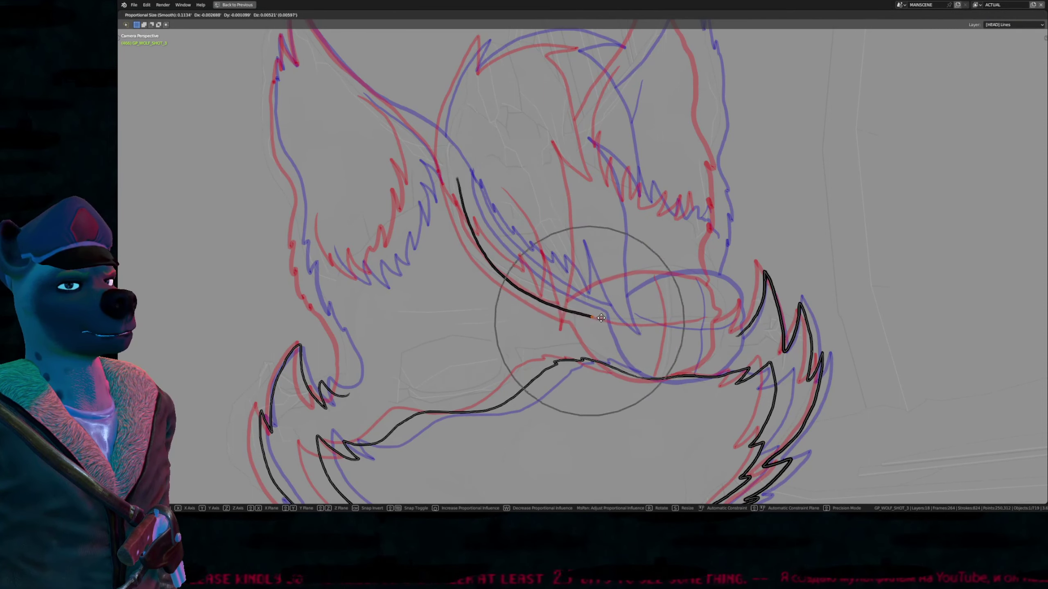
pyautogui.scroll(-16, 598, 321)
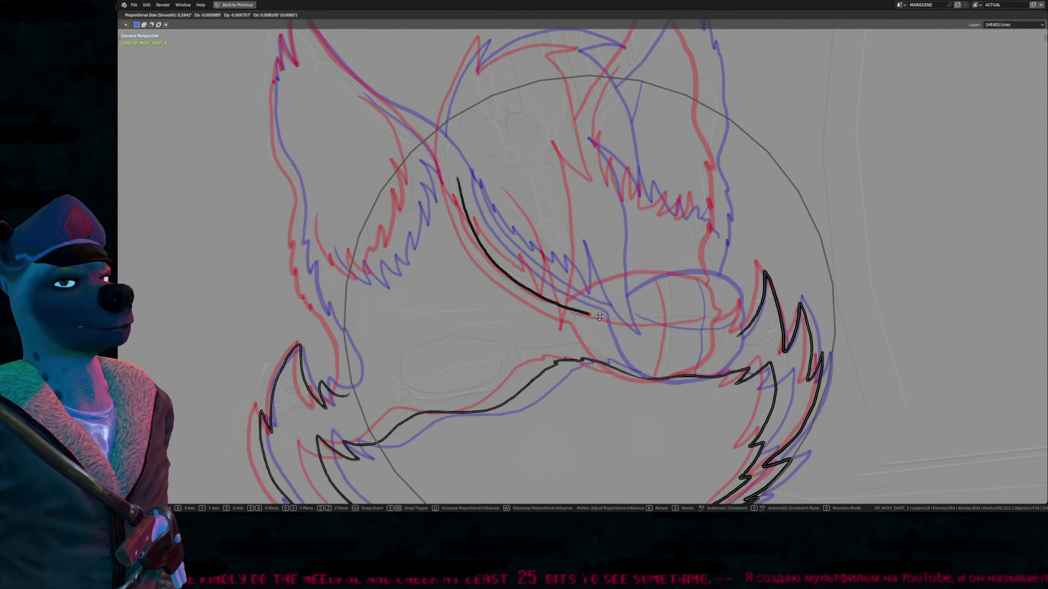
pyautogui.click(599, 316)
pyautogui.press('g')
pyautogui.click(641, 310)
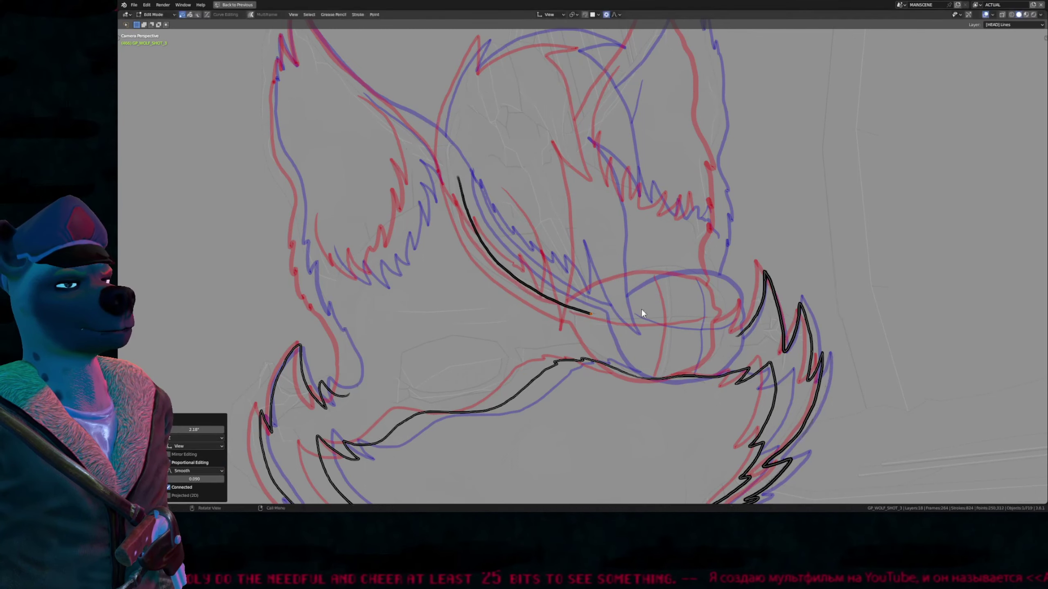
pyautogui.press('g')
pyautogui.click(638, 312)
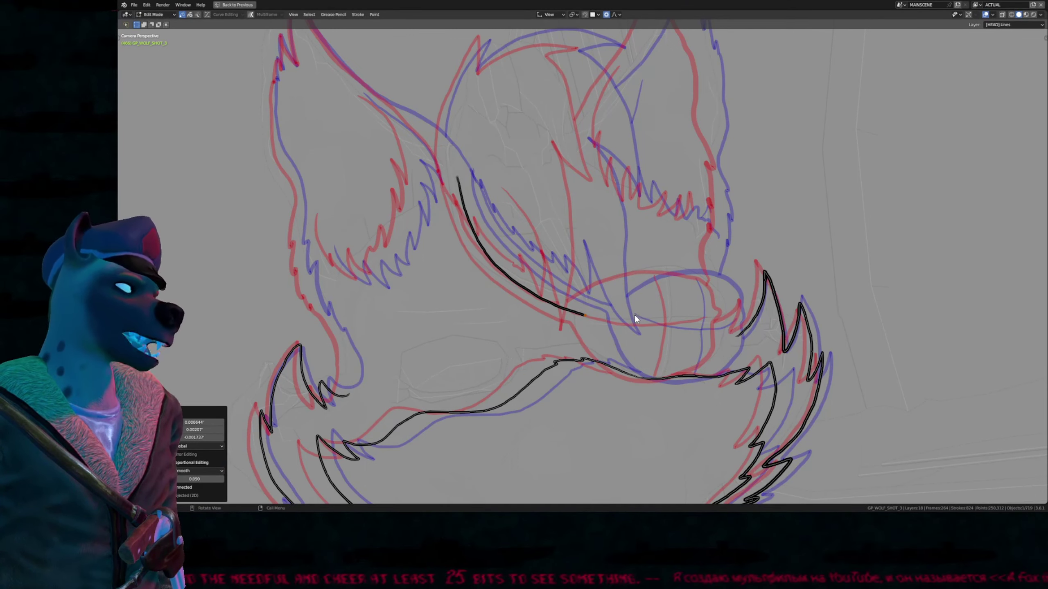
# Step: Draw the rounded eyepatch outline, first the bottom curve and then the top curve back to the strap
pyautogui.keyDown('shift'); pyautogui.moveTo(625, 344); pyautogui.dragTo(530, 293, button='middle'); pyautogui.keyUp('shift')
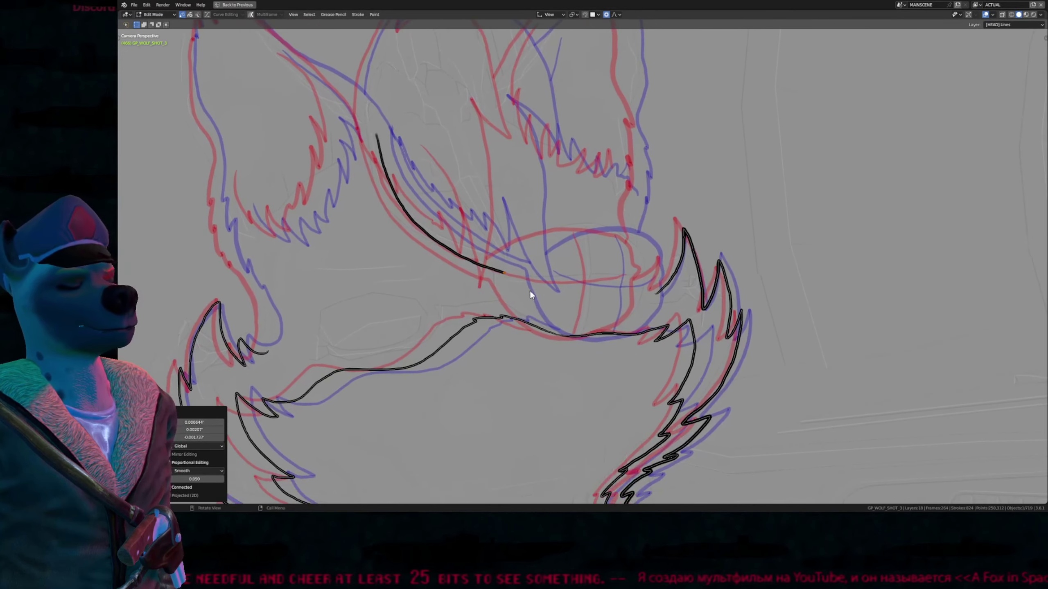
pyautogui.press('Tab')
pyautogui.moveTo(508, 291)
pyautogui.mouseDown()
pyautogui.moveTo(529, 326)
pyautogui.moveTo(582, 340)
pyautogui.moveTo(638, 327)
pyautogui.moveTo(650, 302)
pyautogui.mouseUp()
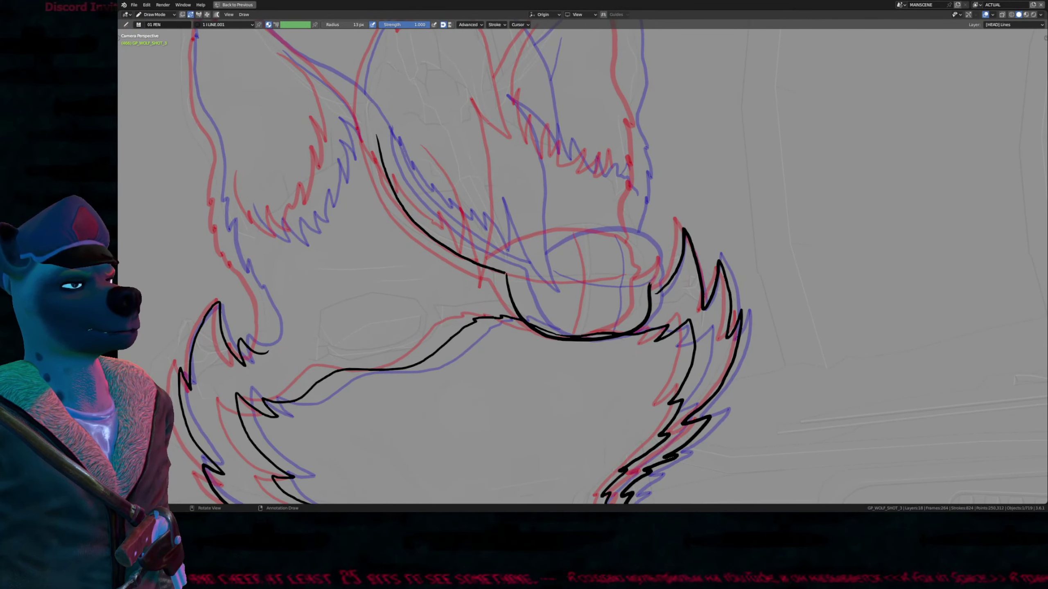
pyautogui.moveTo(635, 245)
pyautogui.mouseDown()
pyautogui.moveTo(569, 230)
pyautogui.moveTo(529, 245)
pyautogui.mouseUp()
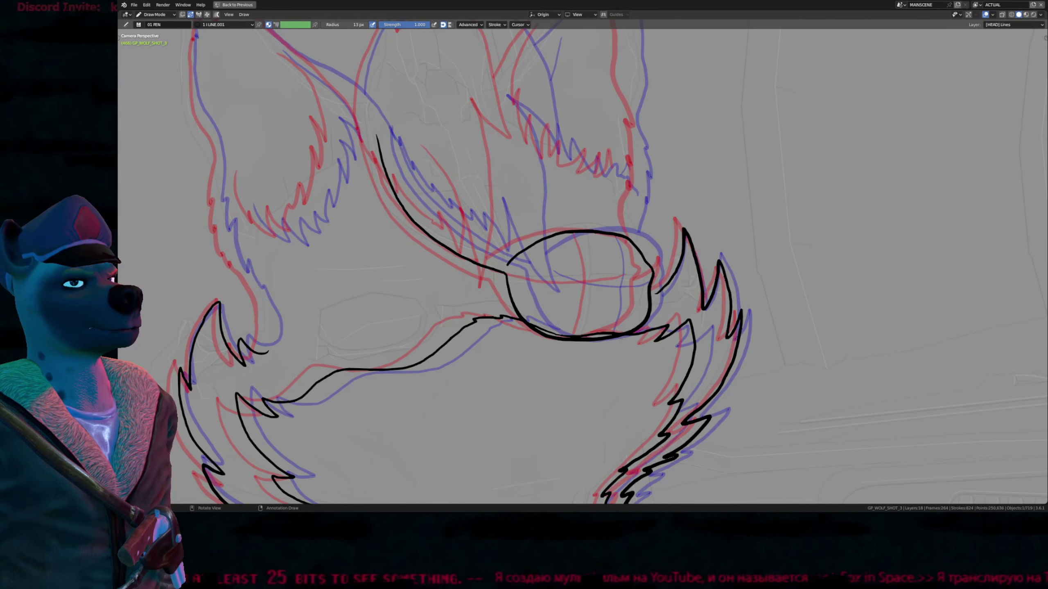
# Step: Draw the eyepatch strap's upper edge parallel to its lower edge, ending at the eyepatch outline
pyautogui.keyDown('shift'); pyautogui.moveTo(446, 224); pyautogui.dragTo(476, 274, button='middle'); pyautogui.keyUp('shift')
pyautogui.press('m')
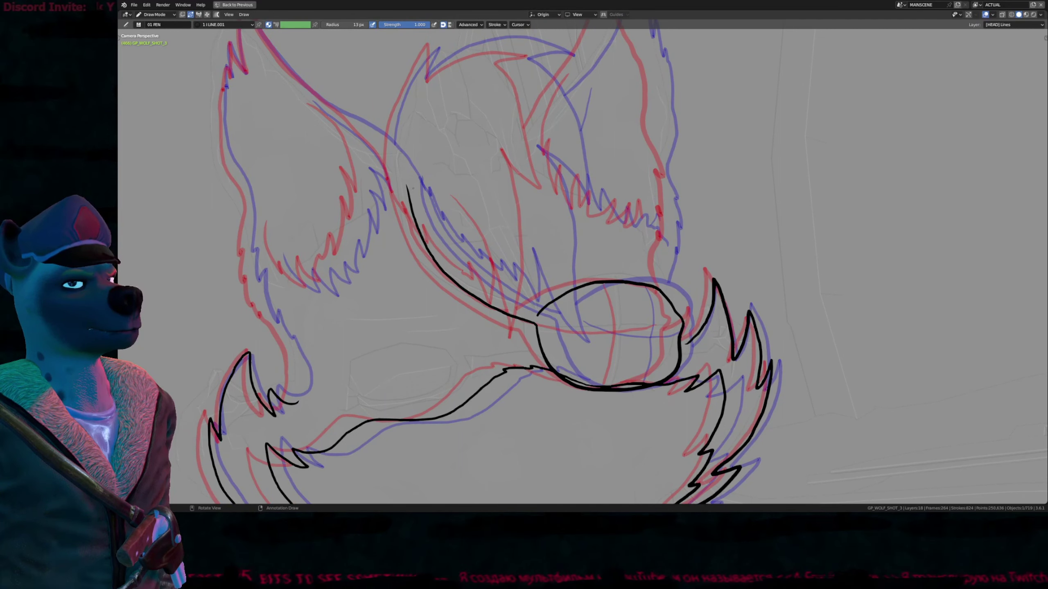
pyautogui.moveTo(420, 214)
pyautogui.mouseDown()
pyautogui.moveTo(468, 285)
pyautogui.moveTo(524, 309)
pyautogui.mouseUp()
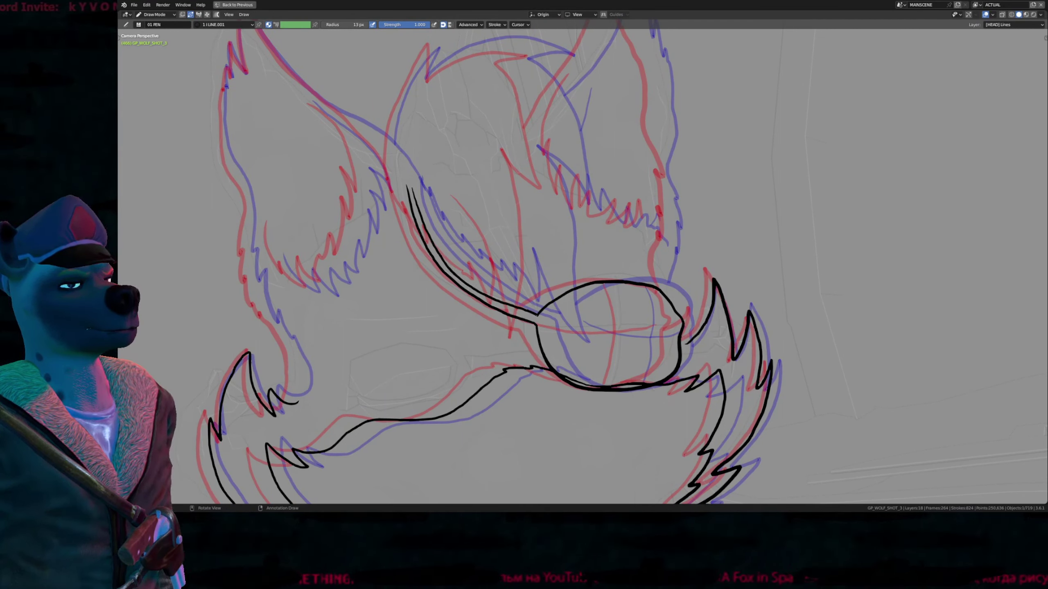
pyautogui.press('m')
# Step: Draw the head's hair outline, the jagged fur along the strap, and the open-eye-side ear's upper edge with its jagged tip
pyautogui.keyDown('shift'); pyautogui.moveTo(412, 176); pyautogui.dragTo(486, 215, button='middle'); pyautogui.keyUp('shift')
pyautogui.keyDown('shift'); pyautogui.moveTo(483, 228); pyautogui.dragTo(486, 215); pyautogui.keyUp('shift')
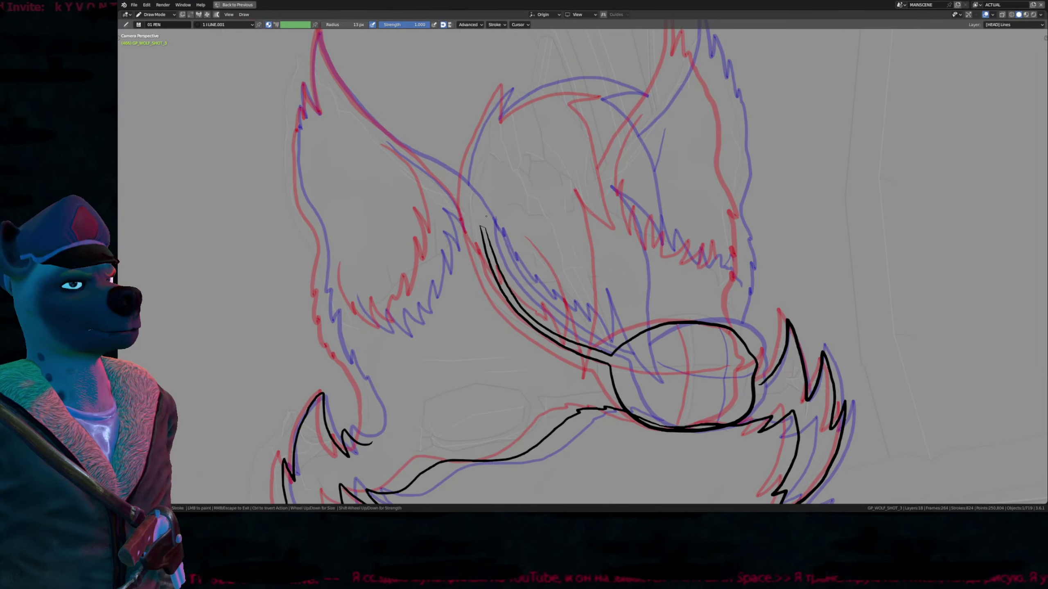
pyautogui.moveTo(507, 194)
pyautogui.keyDown('shift'); pyautogui.mouseDown(button='middle')
pyautogui.moveTo(466, 170)
pyautogui.moveTo(518, 252)
pyautogui.mouseUp(button='middle'); pyautogui.keyUp('shift')
pyautogui.moveTo(471, 263)
pyautogui.mouseDown()
pyautogui.moveTo(482, 205)
pyautogui.moveTo(516, 144)
pyautogui.moveTo(512, 180)
pyautogui.moveTo(555, 149)
pyautogui.moveTo(631, 153)
pyautogui.moveTo(604, 163)
pyautogui.moveTo(635, 219)
pyautogui.moveTo(648, 297)
pyautogui.moveTo(606, 248)
pyautogui.moveTo(635, 336)
pyautogui.moveTo(641, 438)
pyautogui.moveTo(596, 342)
pyautogui.moveTo(596, 398)
pyautogui.moveTo(582, 372)
pyautogui.moveTo(576, 379)
pyautogui.moveTo(534, 345)
pyautogui.moveTo(454, 229)
pyautogui.moveTo(364, 151)
pyautogui.moveTo(329, 86)
pyautogui.moveTo(329, 161)
pyautogui.moveTo(318, 179)
pyautogui.mouseUp()
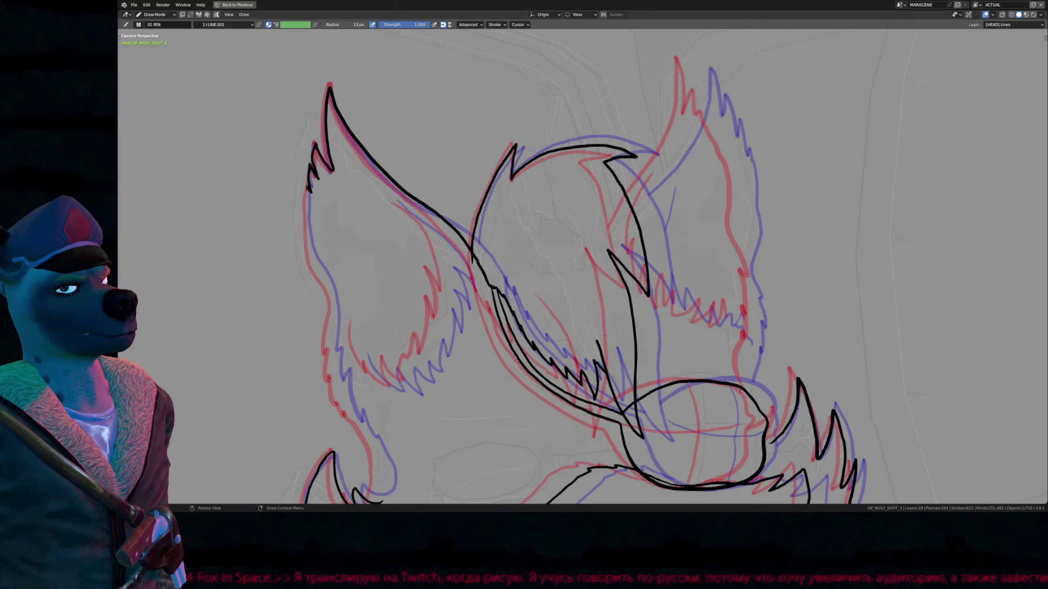
# Step: Trace the open-eye-side ear's outer edge down to the cheek and draw the jagged fur line inside the ear
pyautogui.moveTo(332, 311); pyautogui.dragTo(332, 354)
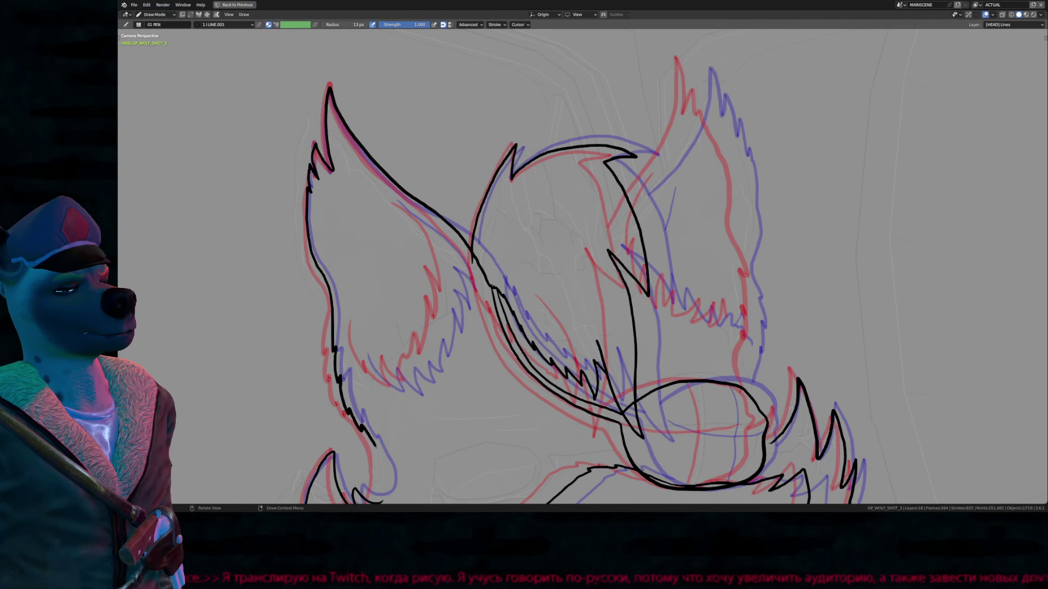
pyautogui.moveTo(383, 484); pyautogui.dragTo(378, 503)
pyautogui.keyDown('shift'); pyautogui.moveTo(378, 503); pyautogui.dragTo(456, 264, button='middle'); pyautogui.keyUp('shift')
pyautogui.scroll(-4, 474, 363)
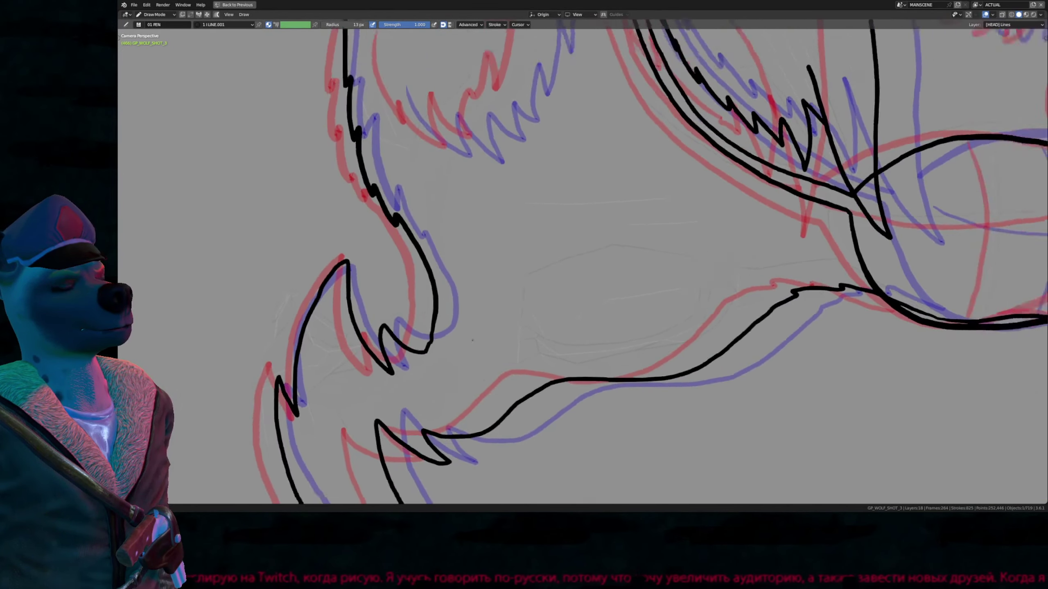
pyautogui.keyDown('shift'); pyautogui.moveTo(490, 373); pyautogui.dragTo(479, 424, button='middle'); pyautogui.keyUp('shift')
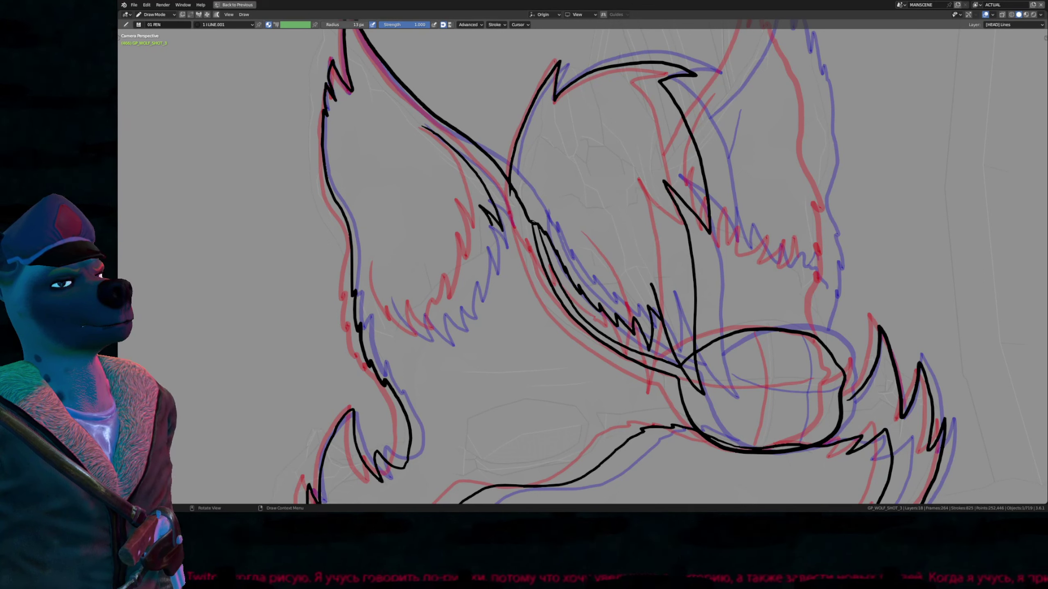
pyautogui.moveTo(489, 226)
pyautogui.mouseDown()
pyautogui.moveTo(464, 321)
pyautogui.moveTo(450, 303)
pyautogui.moveTo(414, 326)
pyautogui.moveTo(411, 307)
pyautogui.moveTo(381, 299)
pyautogui.moveTo(419, 334)
pyautogui.mouseUp()
pyautogui.press('f')
# Step: Draw the eyepatch-side ear outline from the hair over its jagged tip and down the outer edge to the eyepatch, redoing the first stroke
pyautogui.moveTo(746, 134)
pyautogui.keyDown('shift'); pyautogui.mouseDown(button='middle')
pyautogui.moveTo(509, 264)
pyautogui.moveTo(486, 303)
pyautogui.mouseUp(button='middle'); pyautogui.keyUp('shift')
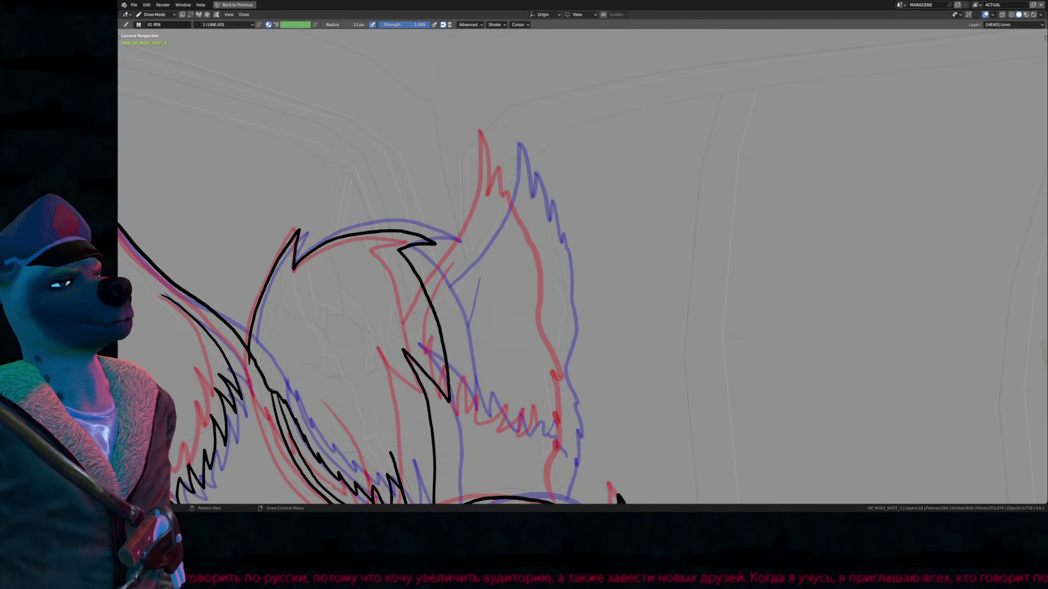
pyautogui.moveTo(415, 310)
pyautogui.mouseDown()
pyautogui.moveTo(489, 232)
pyautogui.moveTo(503, 151)
pyautogui.mouseUp()
pyautogui.hotkey('ctrl', 'z')
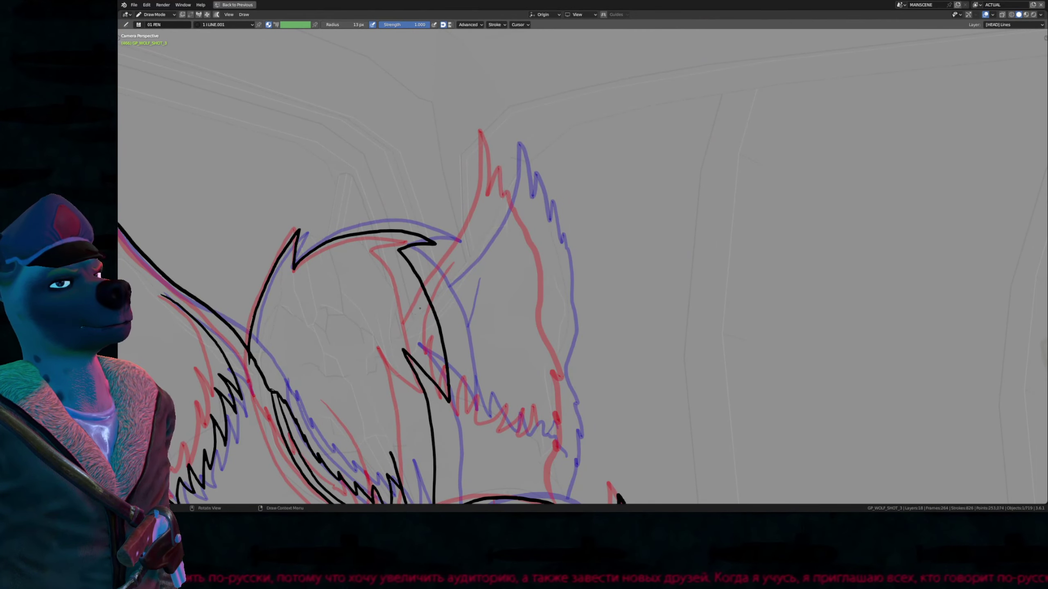
pyautogui.moveTo(415, 324)
pyautogui.mouseDown()
pyautogui.moveTo(500, 161)
pyautogui.moveTo(540, 241)
pyautogui.mouseUp()
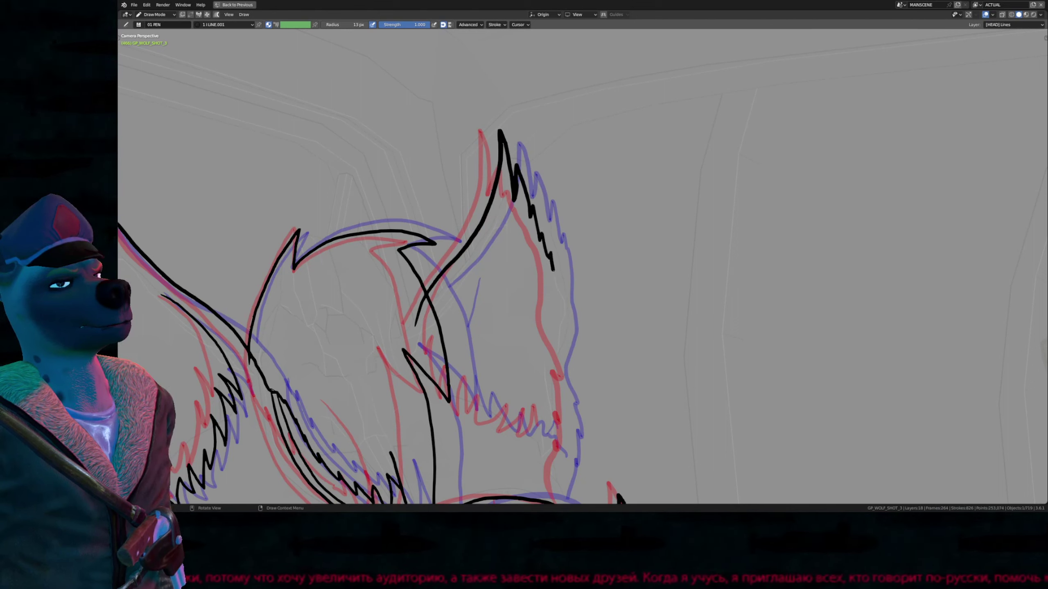
pyautogui.moveTo(552, 350)
pyautogui.mouseDown()
pyautogui.moveTo(569, 407)
pyautogui.moveTo(571, 476)
pyautogui.mouseUp()
# Step: Rotate and move the lower end of the eyepatch-side ear line with proportional editing to fit the eyepatch outline
pyautogui.keyDown('shift'); pyautogui.moveTo(557, 499); pyautogui.dragTo(549, 355, button='middle'); pyautogui.keyUp('shift')
pyautogui.press('Tab')
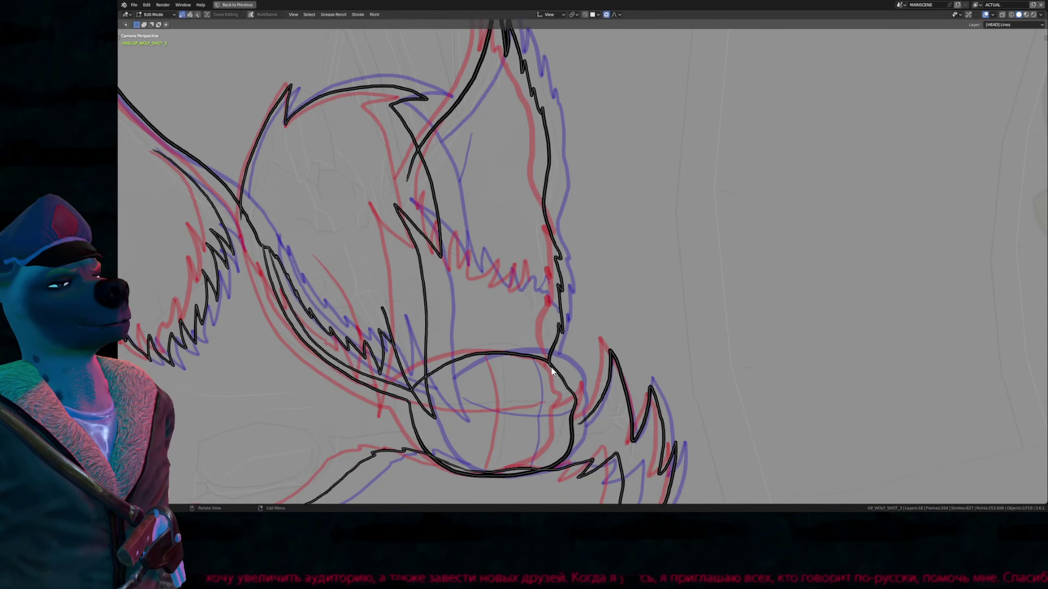
pyautogui.click(549, 367)
pyautogui.press('r')
pyautogui.scroll(10, 601, 370)
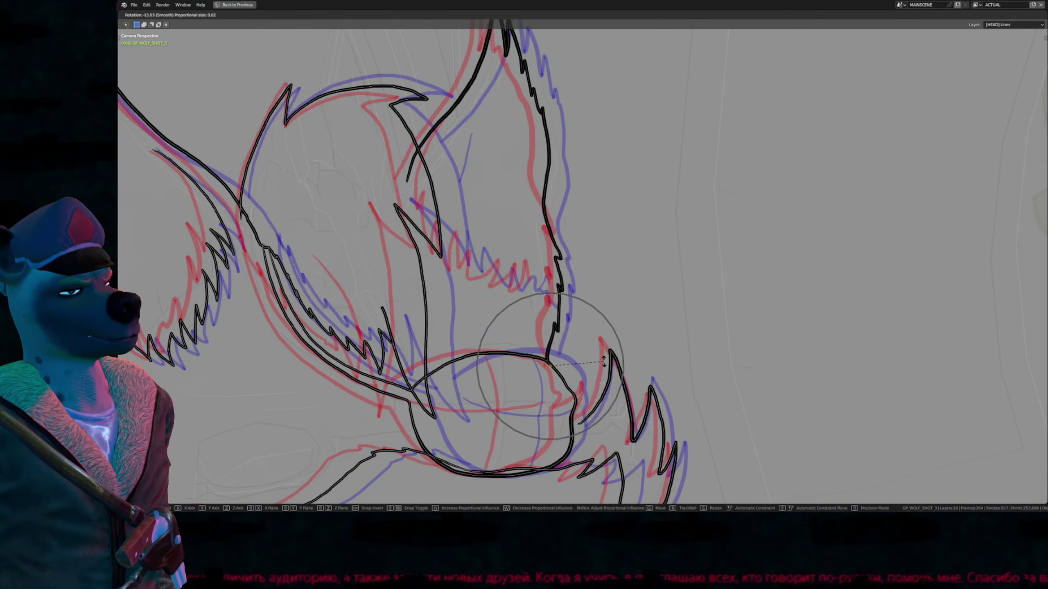
pyautogui.click(602, 346)
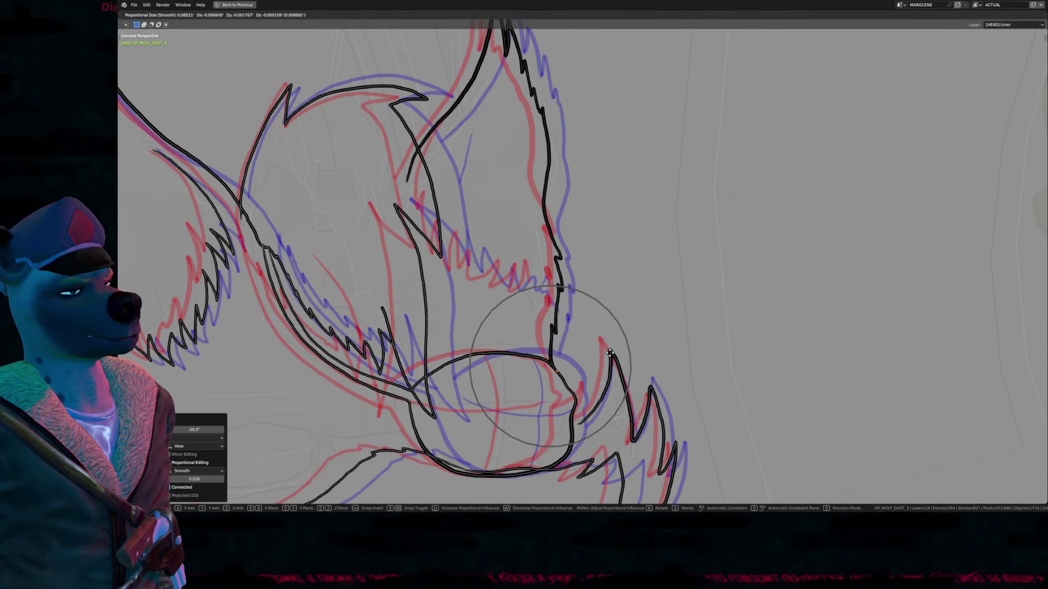
pyautogui.press('Tab')
# Step: Trim the eyepatch outline where it overlaps the hair tip, and draw the patch's curved horizontal and vertical seam lines
pyautogui.keyDown('shift'); pyautogui.moveTo(558, 337); pyautogui.dragTo(604, 340, button='middle'); pyautogui.keyUp('shift')
pyautogui.press('f')
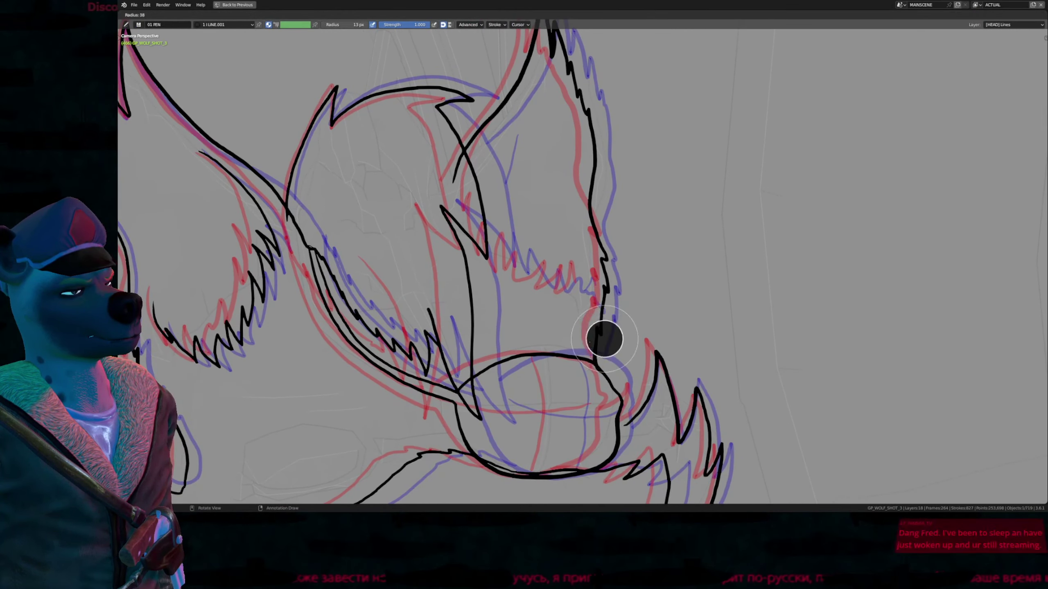
pyautogui.press('Escape')
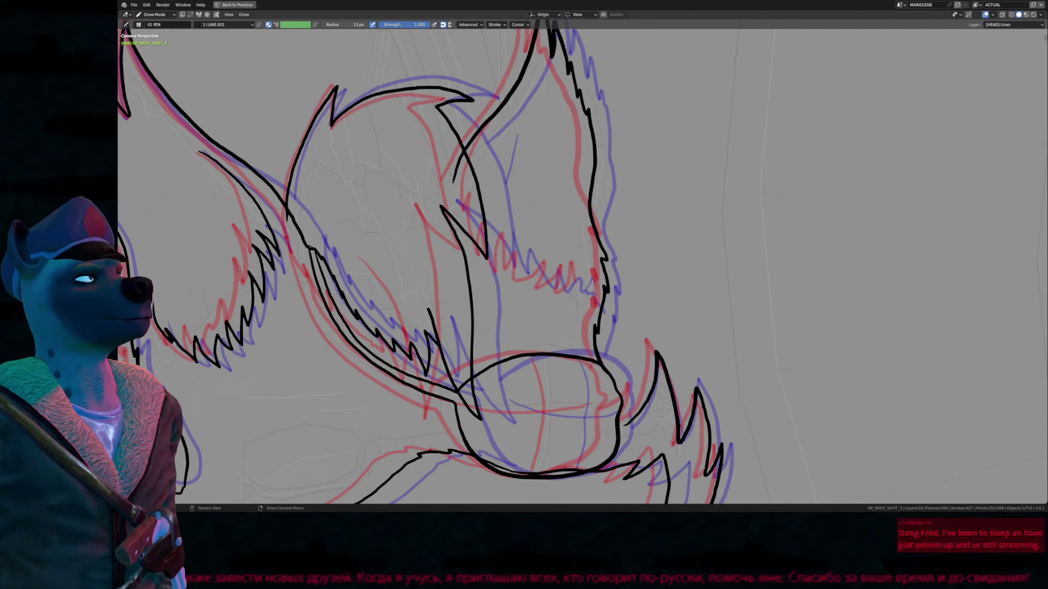
pyautogui.keyDown('ctrl'); pyautogui.moveTo(591, 353); pyautogui.dragTo(680, 280, button='middle'); pyautogui.keyUp('ctrl')
pyautogui.scroll(2, 581, 264)
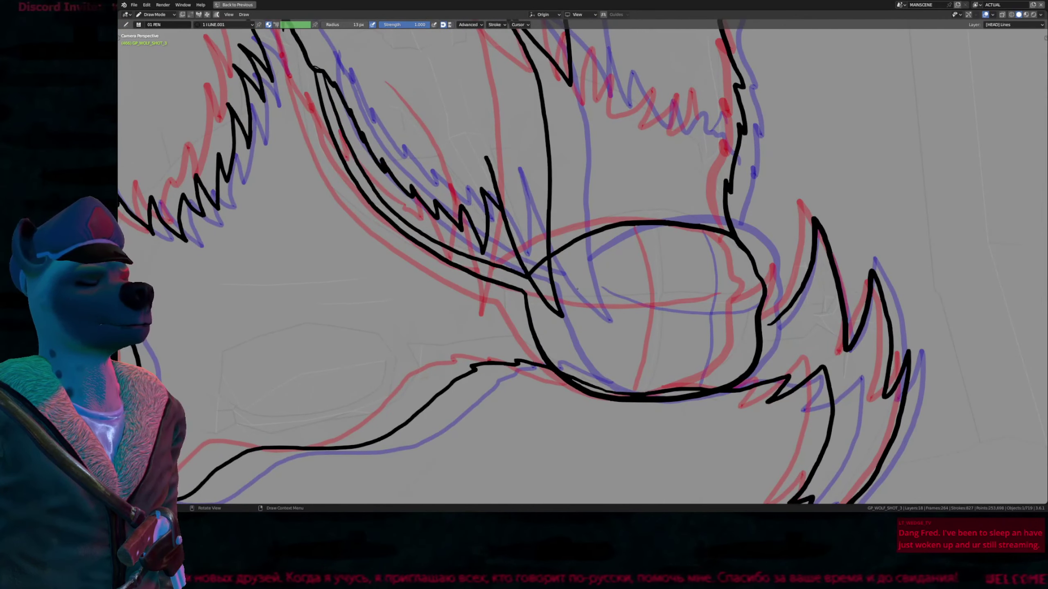
pyautogui.keyDown('ctrl'); pyautogui.keyDown('alt'); pyautogui.moveTo(533, 257); pyautogui.dragTo(561, 293, button='right'); pyautogui.keyUp('alt'); pyautogui.keyUp('ctrl')
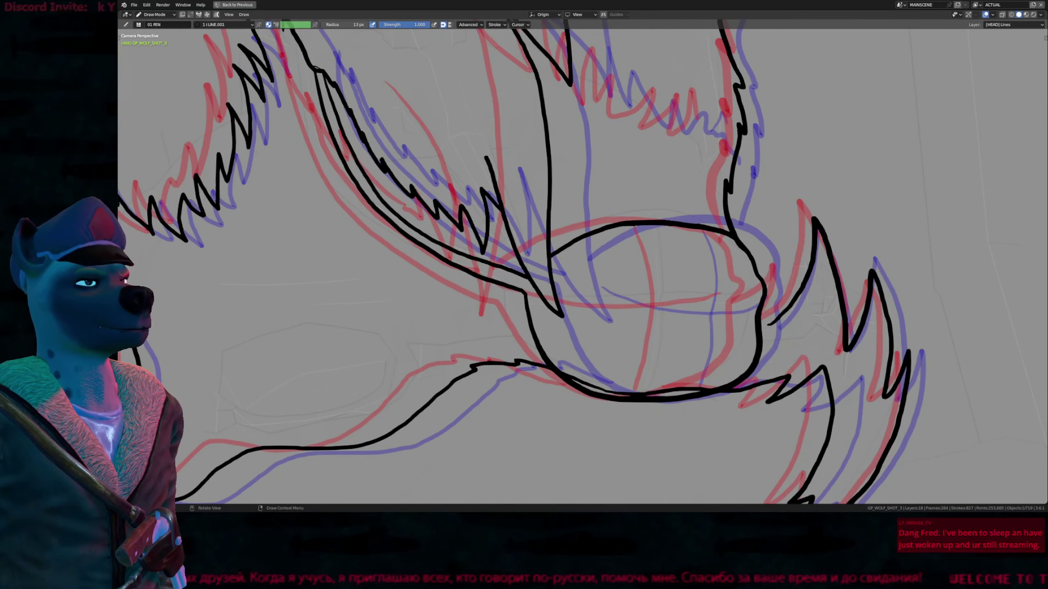
pyautogui.moveTo(592, 302)
pyautogui.mouseDown()
pyautogui.moveTo(680, 312)
pyautogui.moveTo(752, 303)
pyautogui.mouseUp()
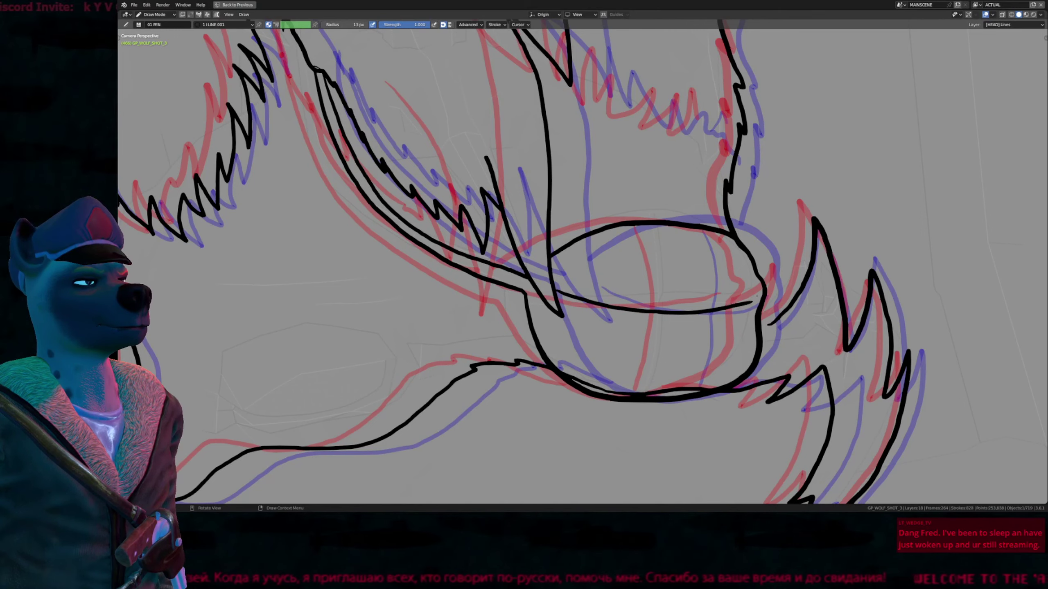
pyautogui.moveTo(685, 305); pyautogui.dragTo(667, 387)
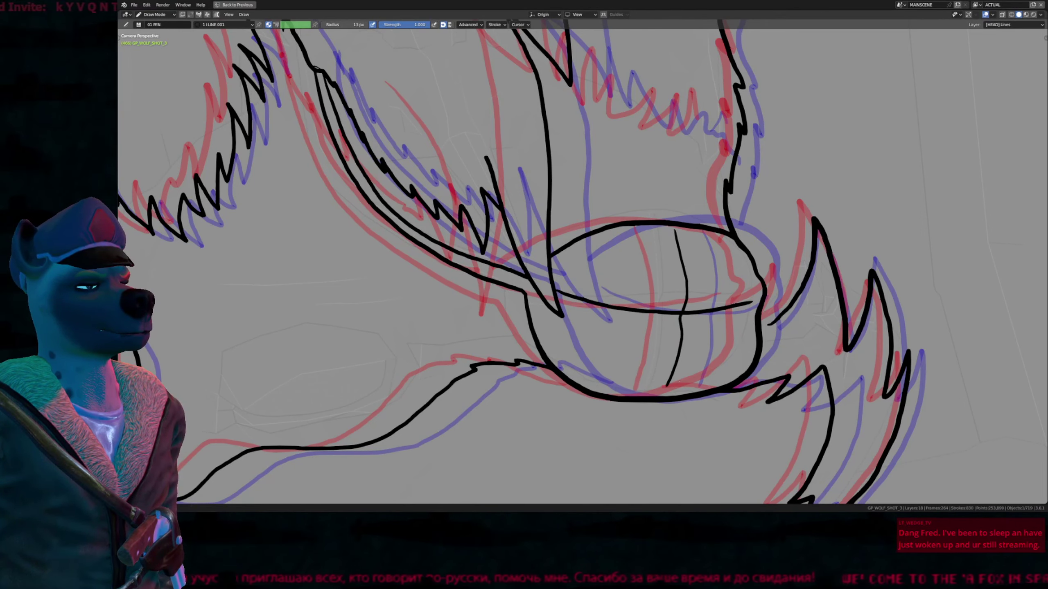
# Step: Draw the inner line and the jagged fur edge inside the eyepatch-side ear
pyautogui.scroll(-6, 636, 408)
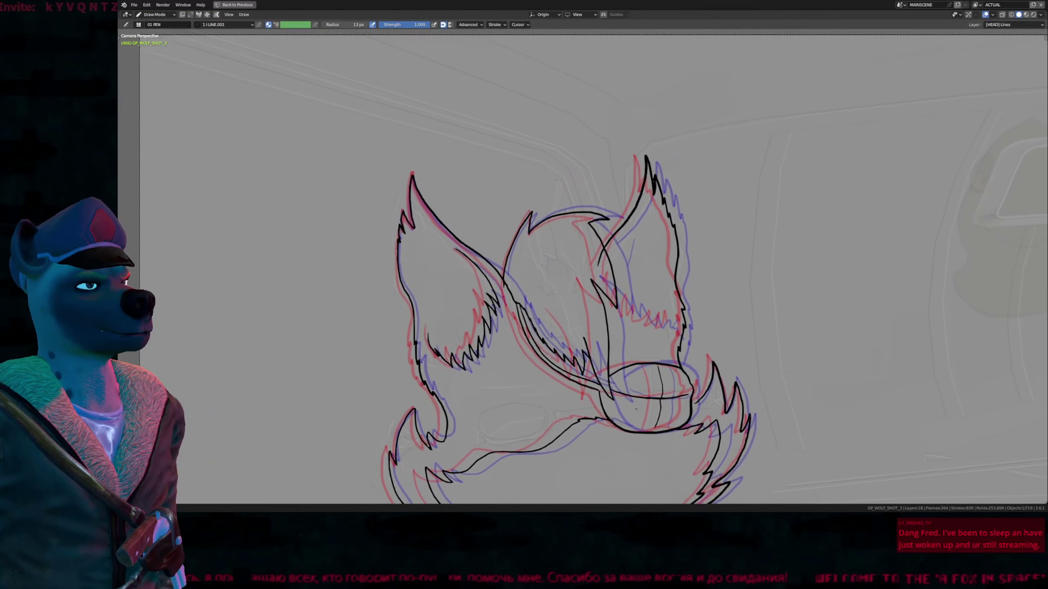
pyautogui.scroll(4, 635, 409)
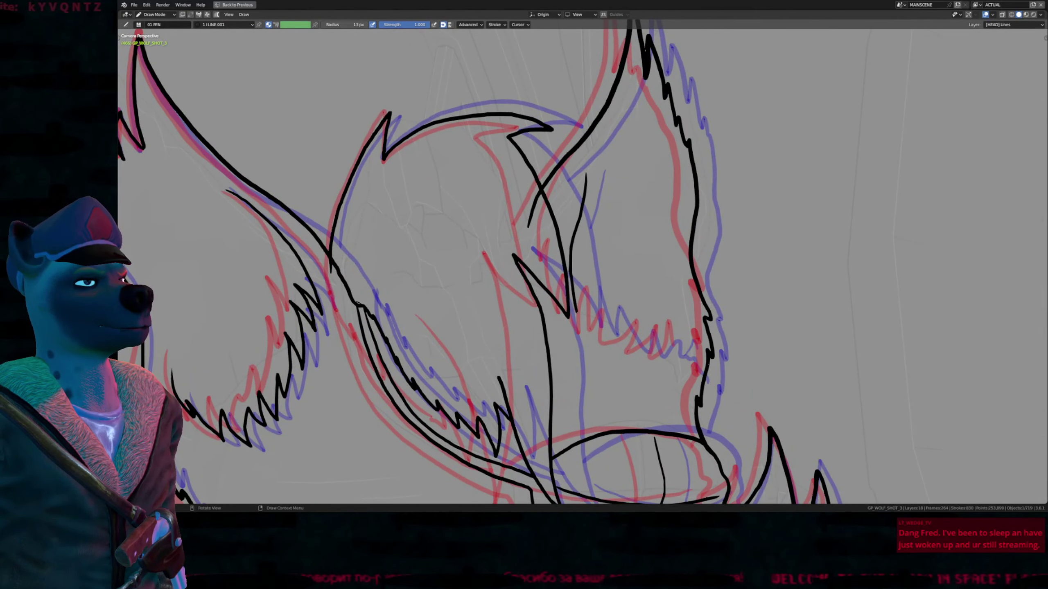
pyautogui.moveTo(603, 294); pyautogui.dragTo(631, 314)
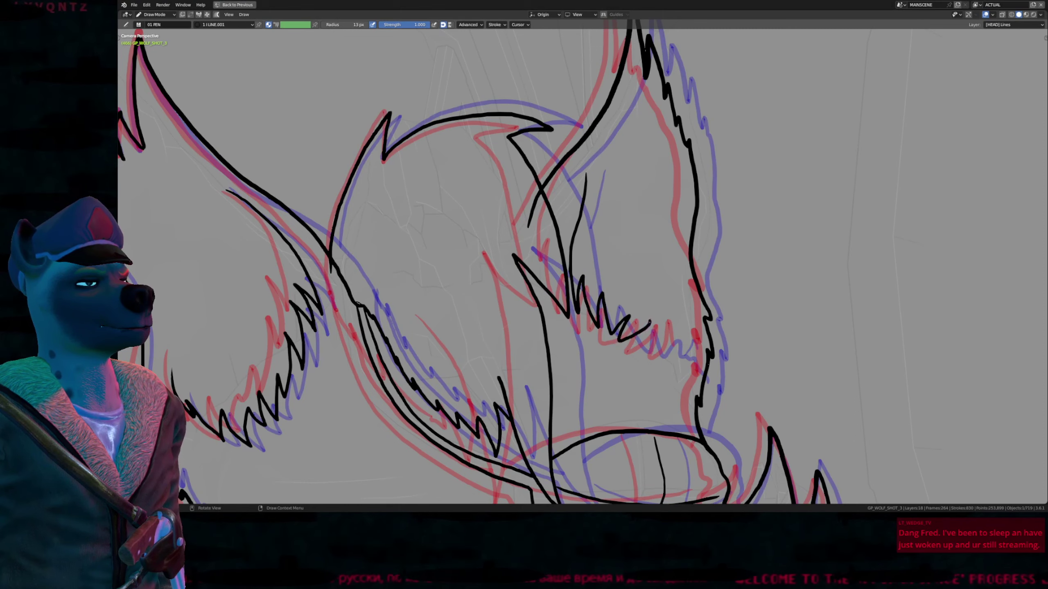
# Step: Hide the onion-skin frames and flip through the neighbouring frames to check the motion of the head's line art
pyautogui.scroll(-3, 690, 345)
pyautogui.press('space')
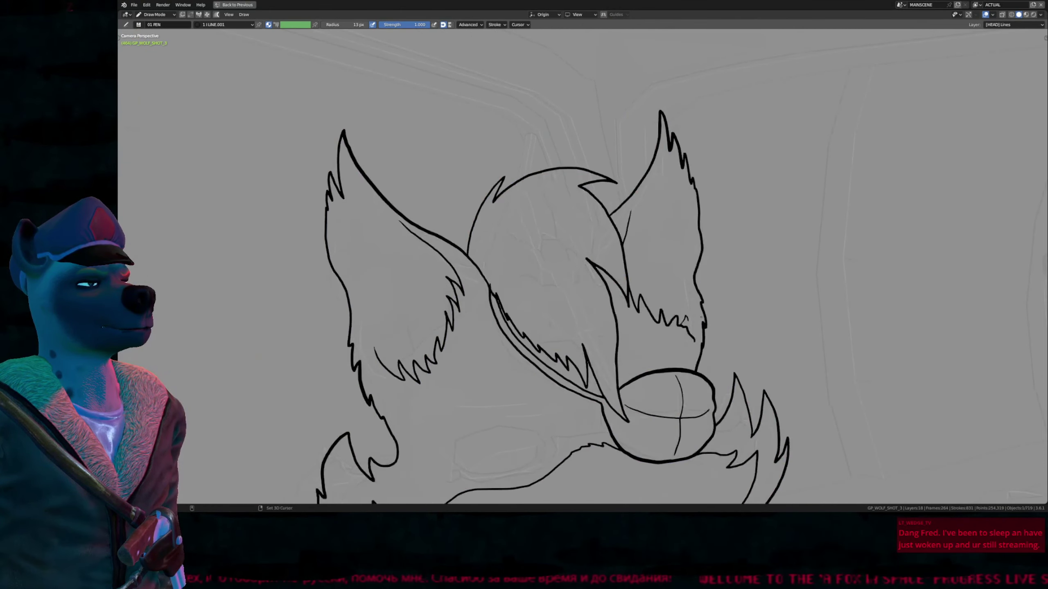
pyautogui.press('Left')
pyautogui.press('Left')
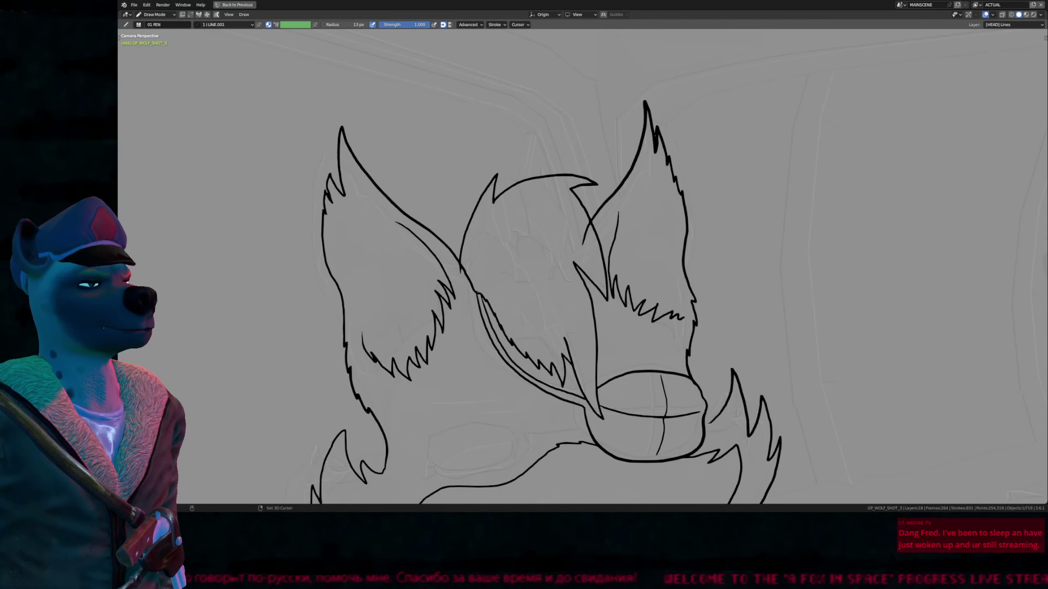
pyautogui.scroll(-3, 590, 250)
pyautogui.scroll(5, 578, 237)
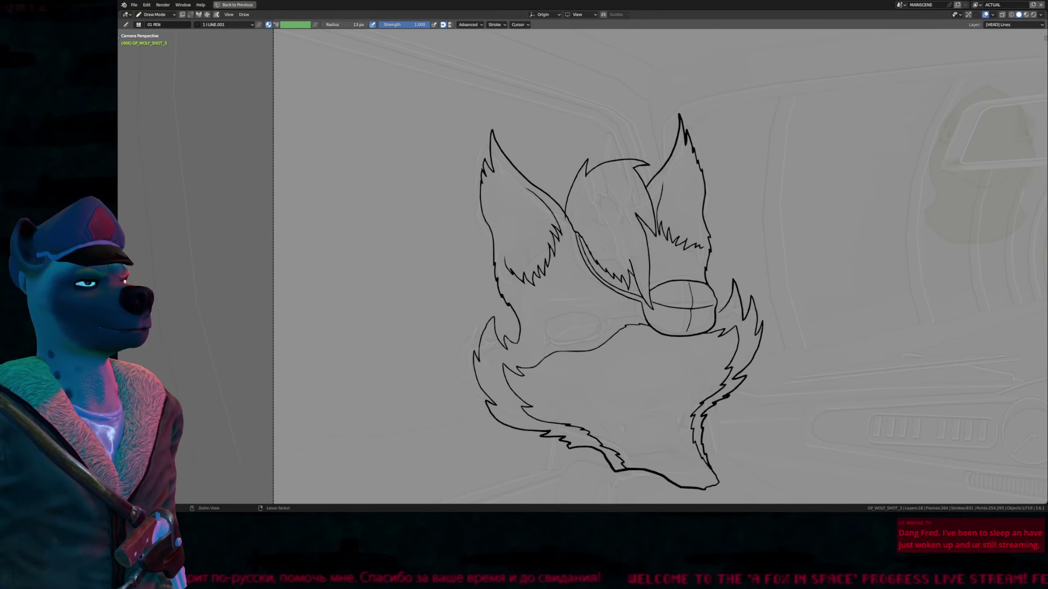
pyautogui.scroll(-5, 568, 223)
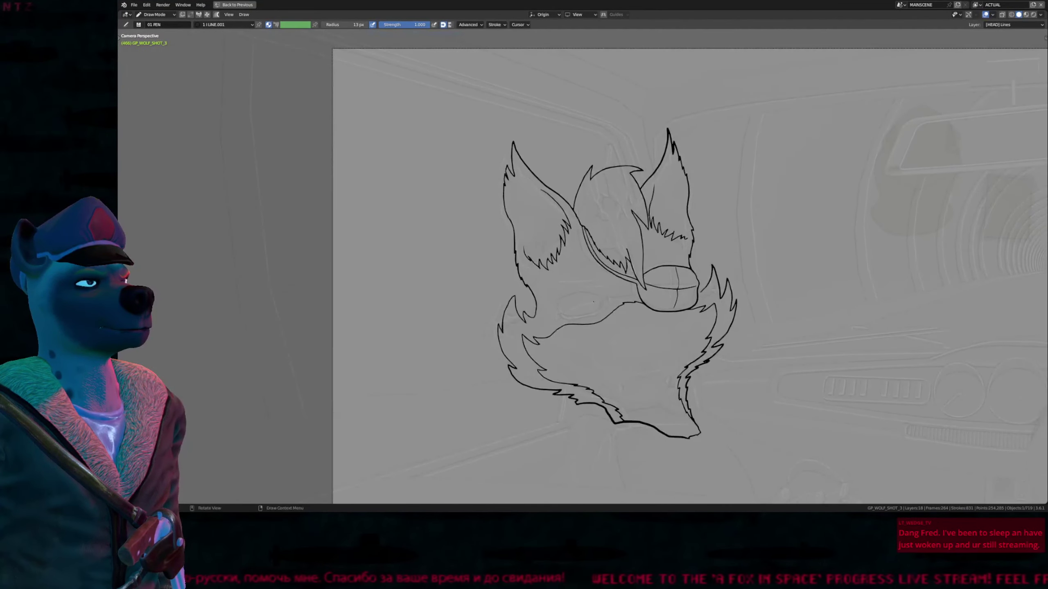
pyautogui.press('Down')
pyautogui.press('Up')
pyautogui.press('Up')
pyautogui.press('Up')
pyautogui.press('Up')
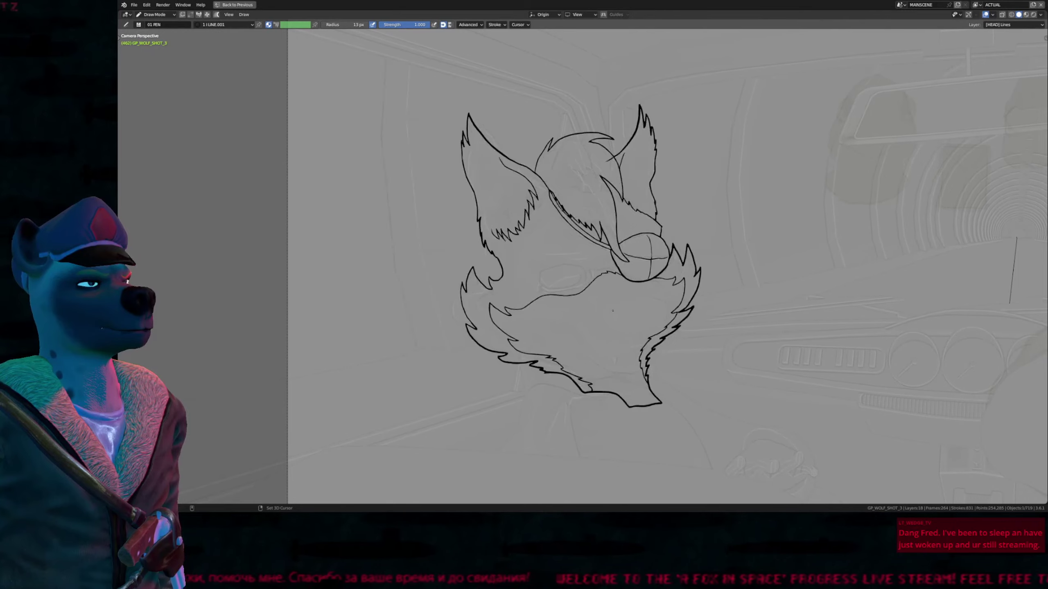
pyautogui.press('Down')
pyautogui.press('Left')
pyautogui.press('Left')
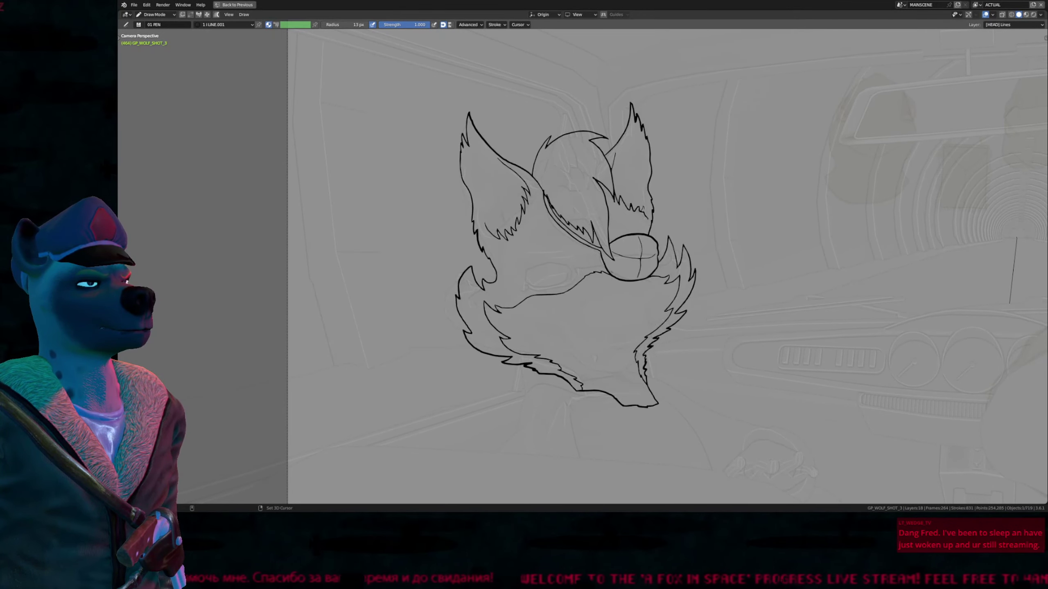
# Step: On frame 464, add short fur strokes joining the inner-ear fur to the lower outer edge of the eyepatch-side ear
pyautogui.scroll(4, 612, 311)
pyautogui.press('f')
pyautogui.press('Escape')
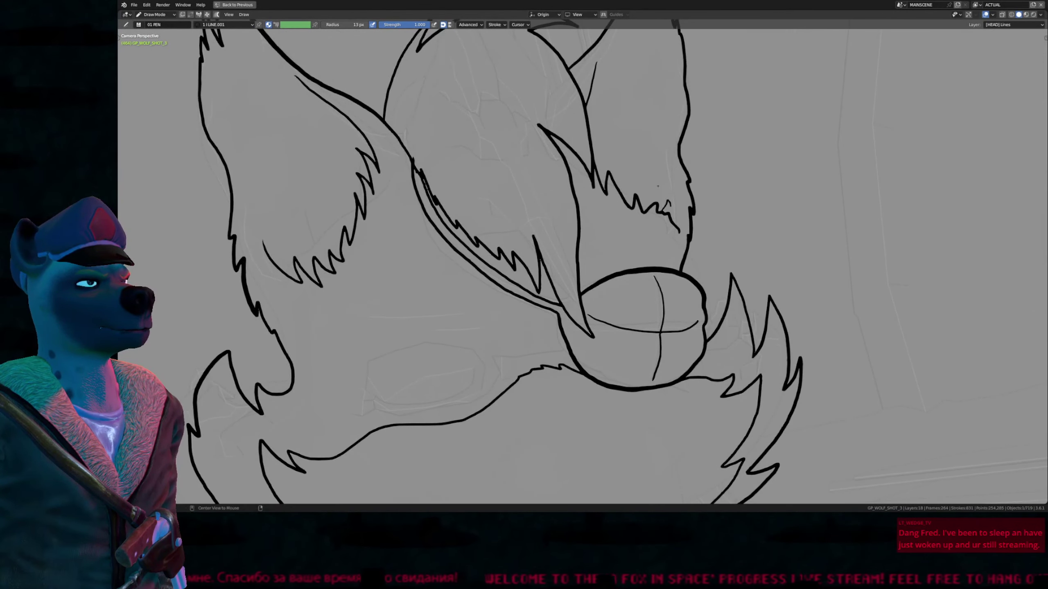
pyautogui.press('Right')
pyautogui.press('Right')
pyautogui.moveTo(617, 186); pyautogui.dragTo(667, 193)
pyautogui.keyDown('alt'); pyautogui.scroll(-2, 667, 194); pyautogui.keyUp('alt')
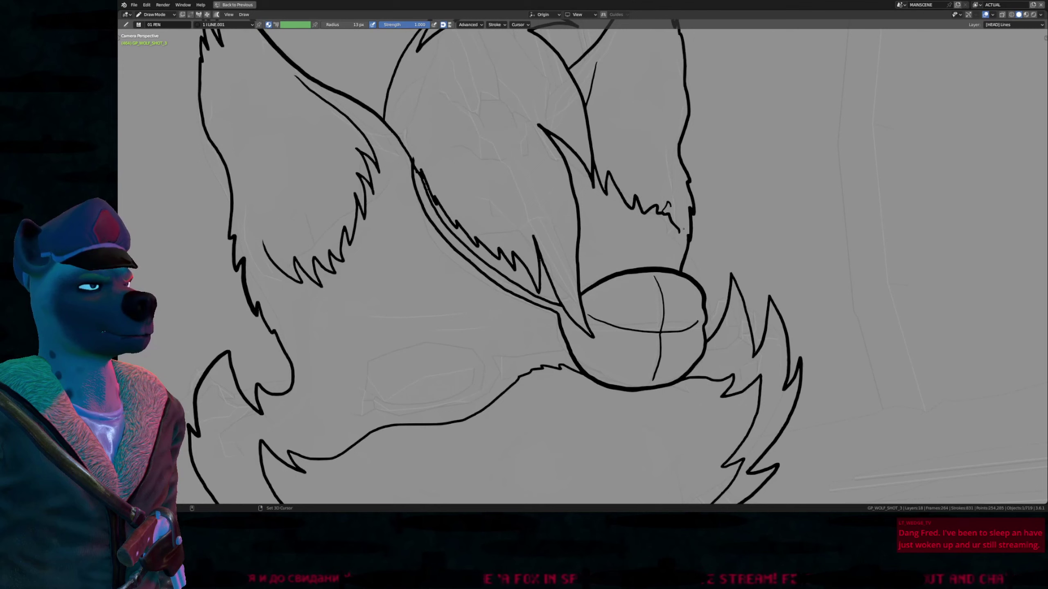
pyautogui.keyDown('shift'); pyautogui.moveTo(625, 196); pyautogui.dragTo(629, 188); pyautogui.keyUp('shift')
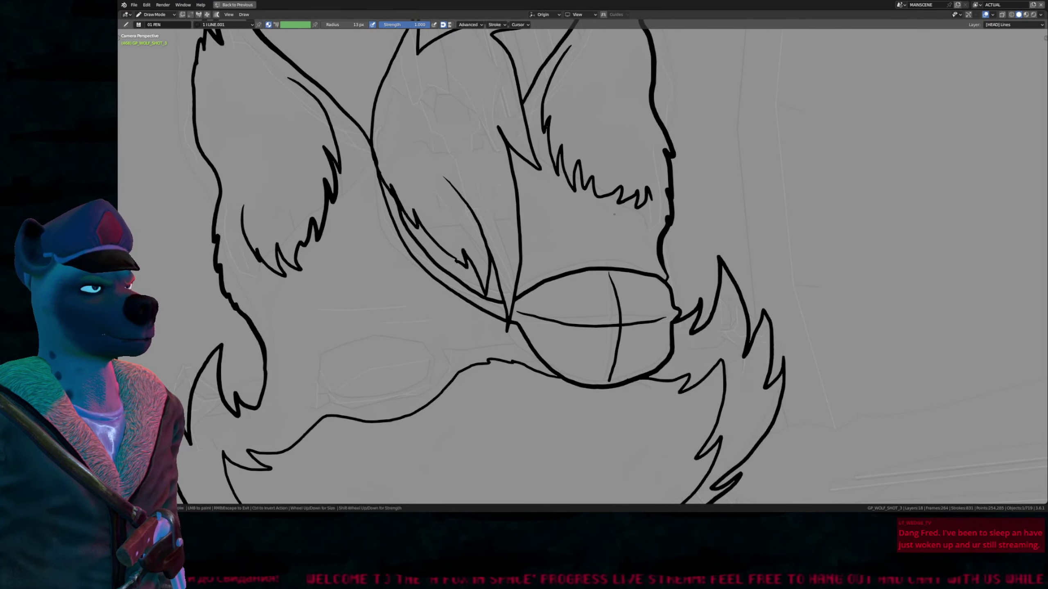
pyautogui.keyDown('alt'); pyautogui.scroll(6, 680, 211); pyautogui.keyUp('alt')
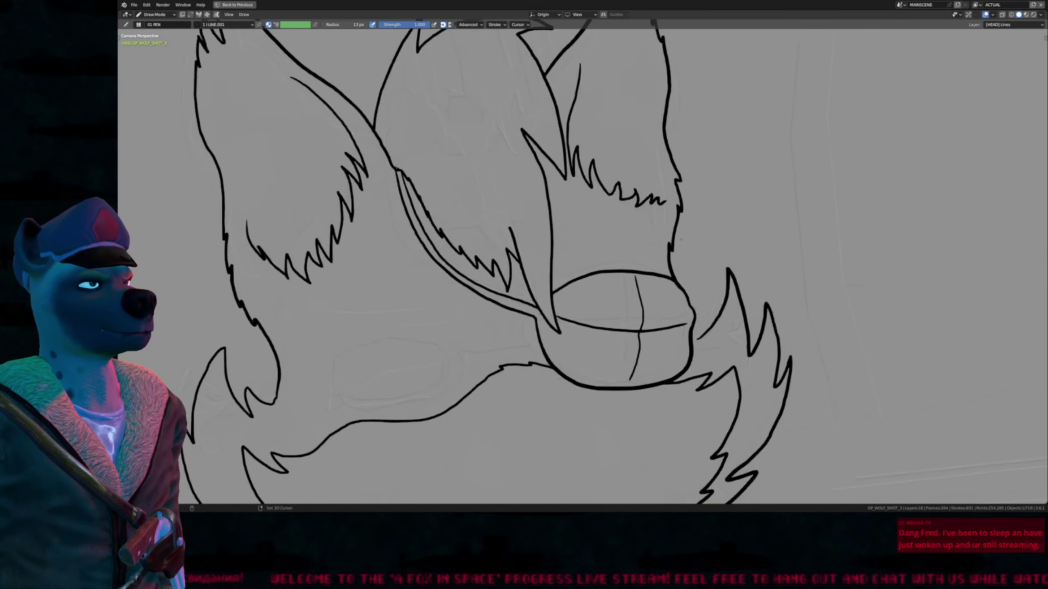
pyautogui.keyDown('alt'); pyautogui.scroll(-2, 681, 239); pyautogui.keyUp('alt')
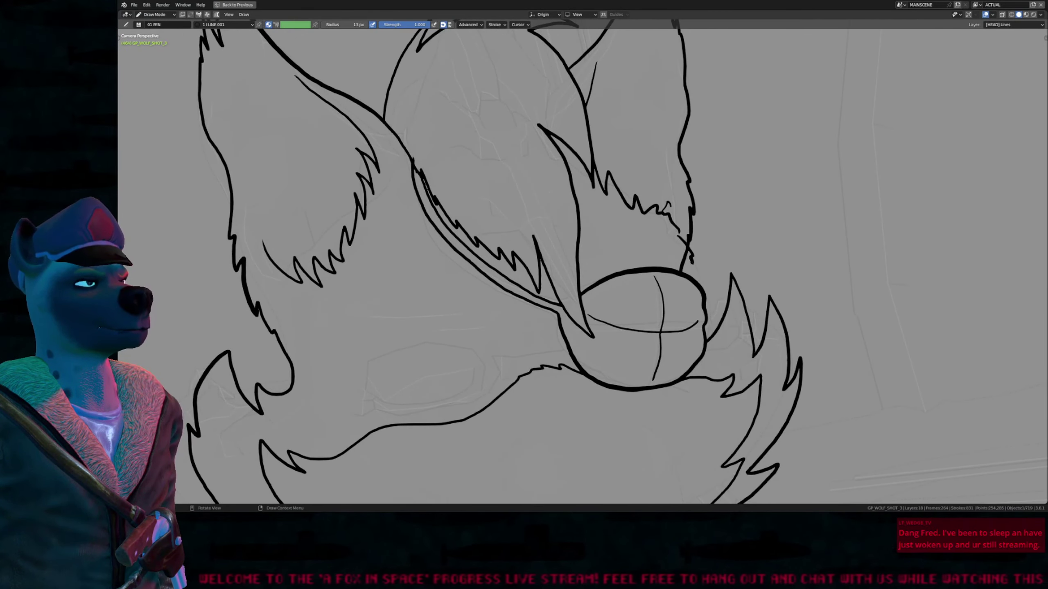
pyautogui.press('Home')
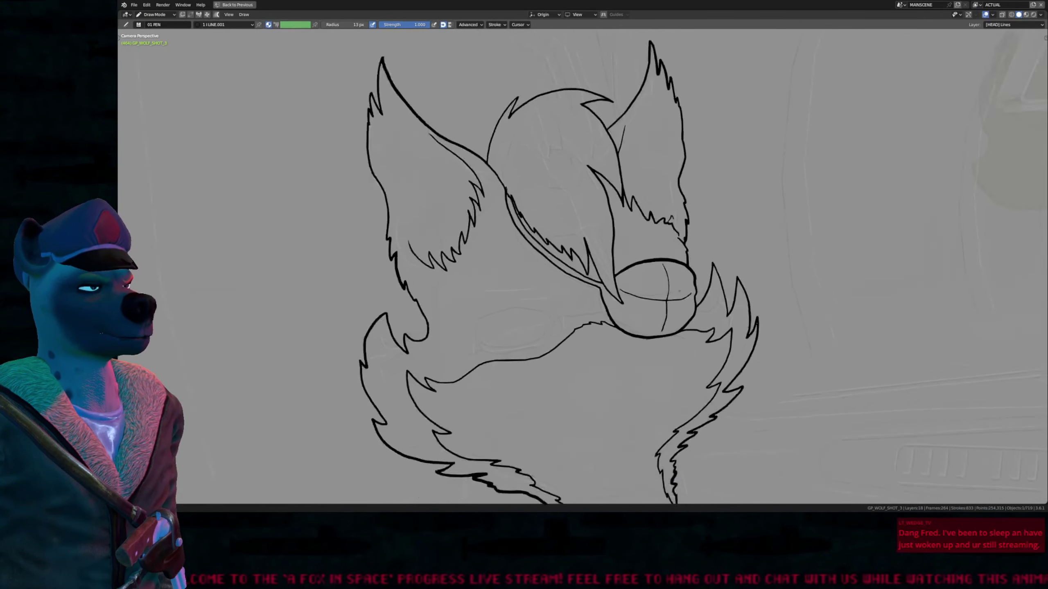
# Step: On frame 466, add light fur strokes near the lower outer edge of the eyepatch-side ear with the pen strength brush
pyautogui.keyDown('alt'); pyautogui.scroll(-2, 695, 249); pyautogui.keyUp('alt')
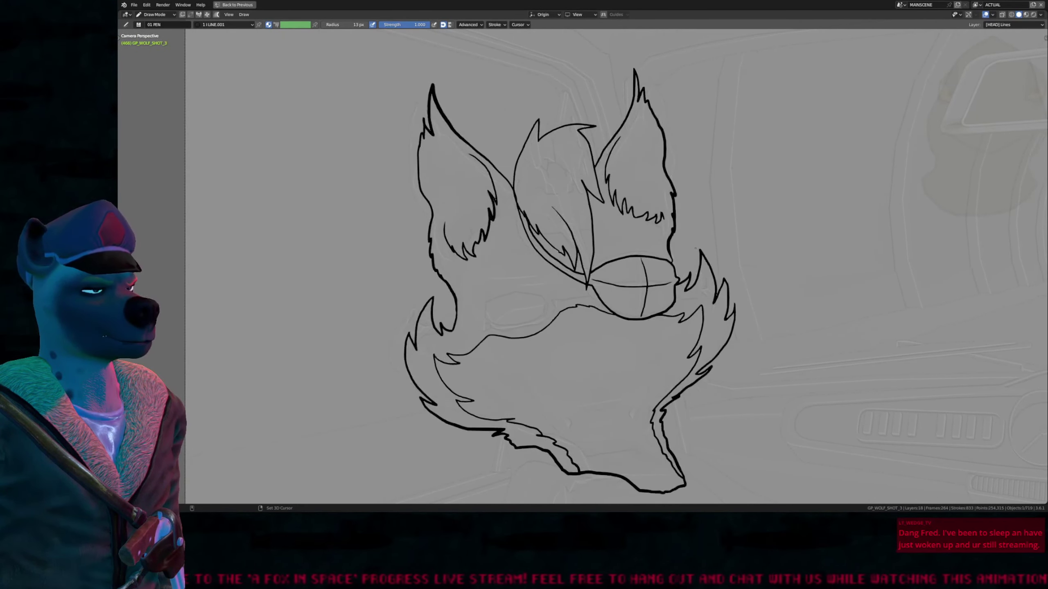
pyautogui.keyDown('alt'); pyautogui.scroll(2, 571, 281); pyautogui.keyUp('alt')
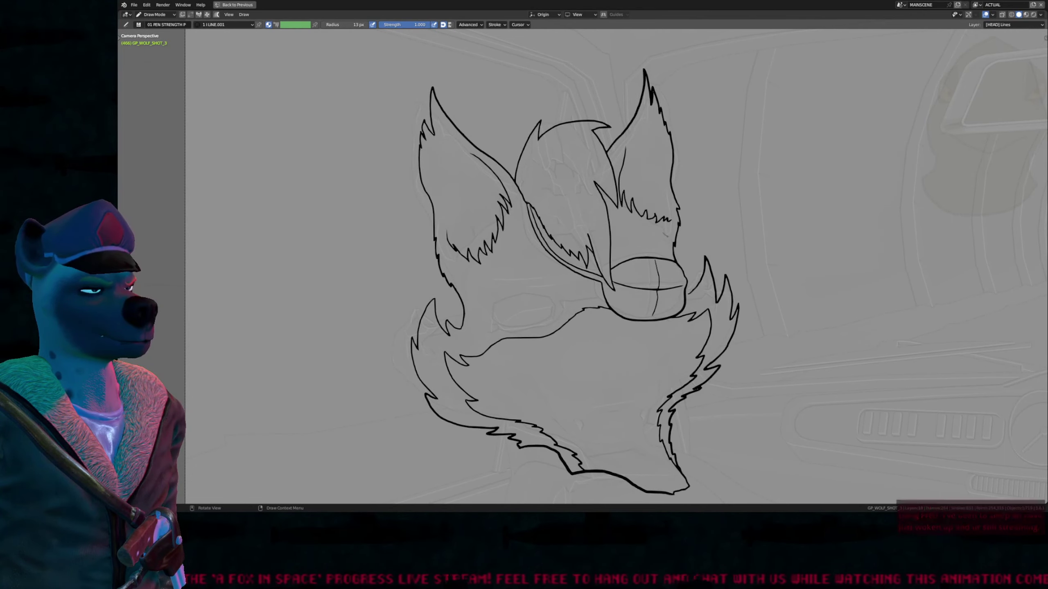
pyautogui.press('space')
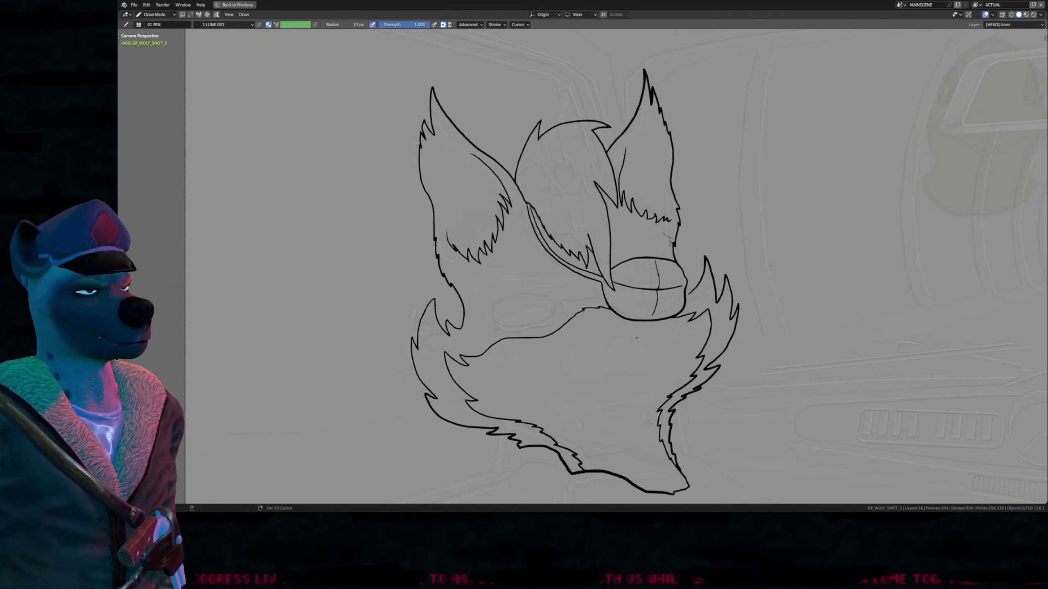
# Step: Extend the eyepatch-side cheek fur to the edge of the patch on frame 466 and trim the end overlapping the patch
pyautogui.press('space')
pyautogui.press('f')
pyautogui.press('Escape')
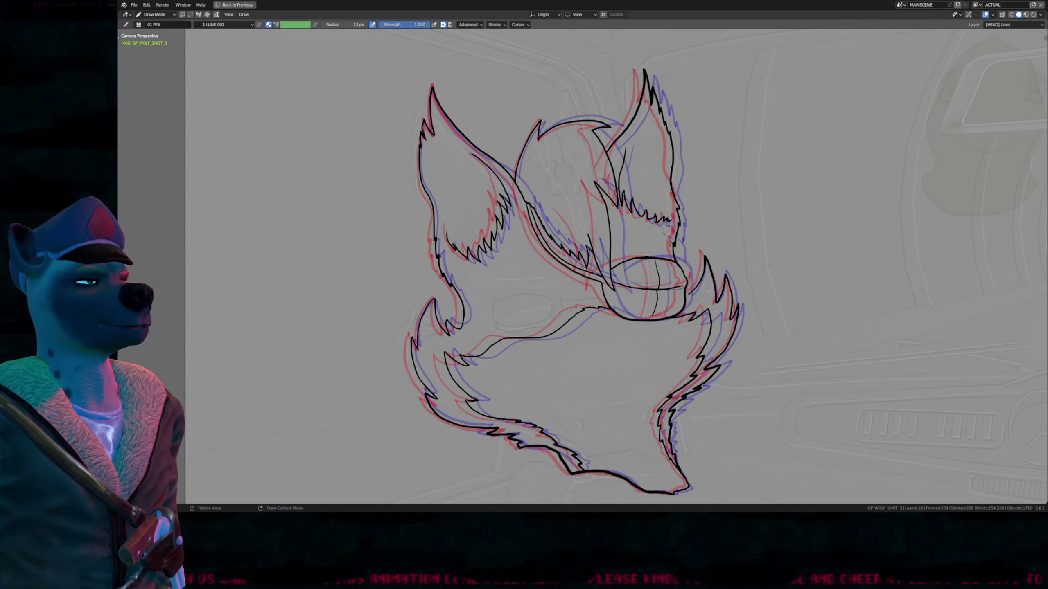
pyautogui.moveTo(635, 275)
pyautogui.keyDown('ctrl'); pyautogui.mouseDown(button='middle')
pyautogui.moveTo(635, 314)
pyautogui.moveTo(643, 289)
pyautogui.mouseUp(button='middle'); pyautogui.keyUp('ctrl')
pyautogui.hotkey('shift', 'space')
pyautogui.scroll(6, 676, 273)
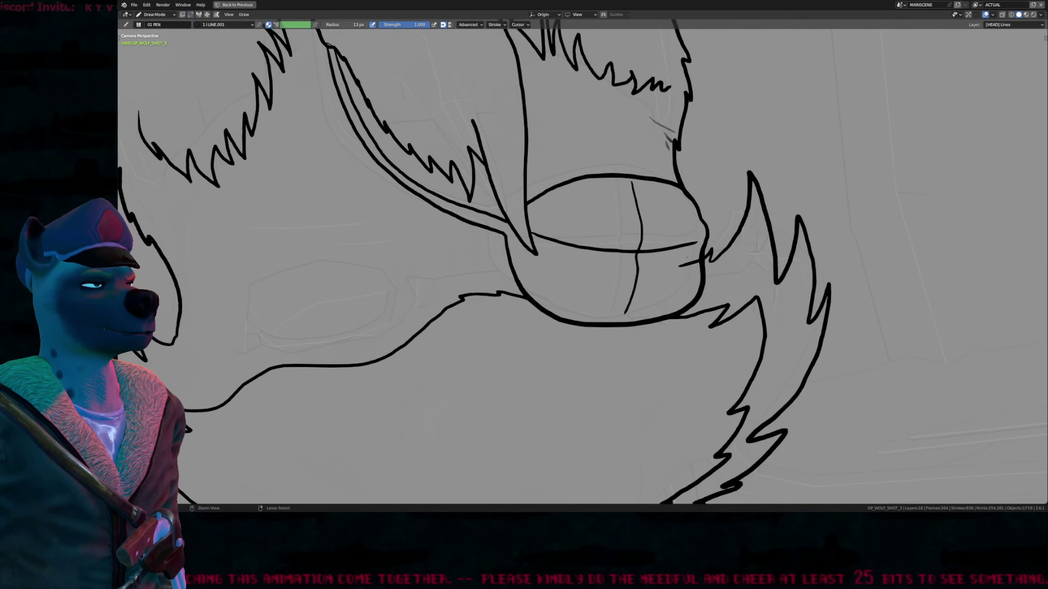
pyautogui.hotkey('shift', 'Left')
pyautogui.press('Escape')
pyautogui.press('e')
pyautogui.click(714, 261)
pyautogui.moveTo(714, 260)
pyautogui.mouseDown()
pyautogui.moveTo(706, 250)
pyautogui.moveTo(676, 291)
pyautogui.mouseUp()
pyautogui.press('d')
pyautogui.hotkey('ctrl', 'z')
# Step: Flip between the adjacent frames to compare the eyepatch and cheek fur lines with frame 466
pyautogui.press('Down')
pyautogui.press('Up')
pyautogui.press('Up')
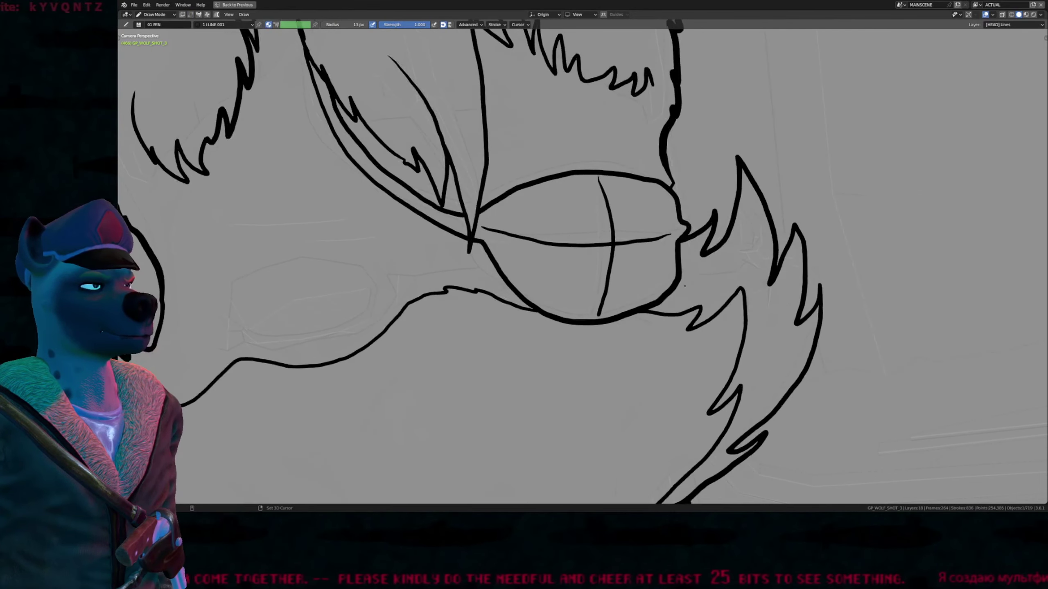
pyautogui.press('Left')
pyautogui.press('Left')
pyautogui.press('Left')
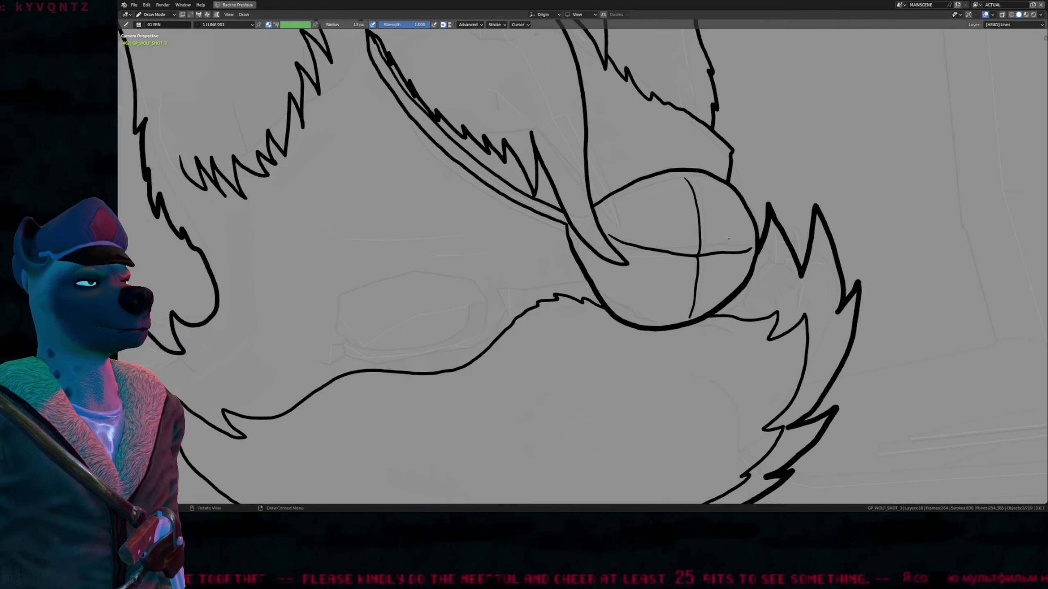
pyautogui.press('Right')
pyautogui.press('Right')
pyautogui.press('Right')
pyautogui.keyDown('ctrl'); pyautogui.moveTo(706, 247); pyautogui.dragTo(683, 279, button='middle'); pyautogui.keyUp('ctrl')
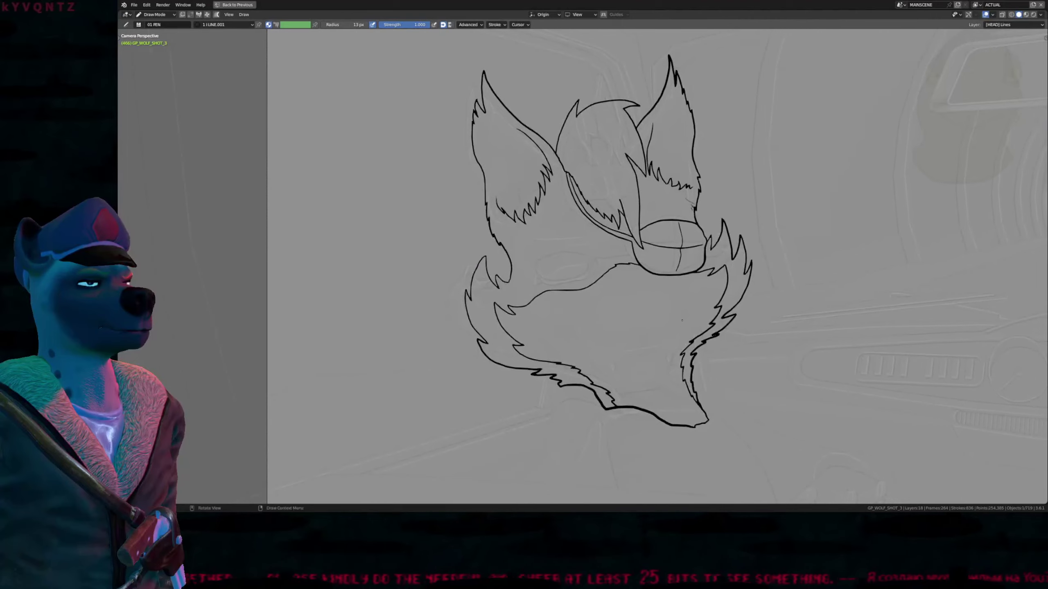
# Step: Unhide the remaining grease pencil layers and step back through the earlier frames
pyautogui.hotkey('alt', 'h')
pyautogui.press('Left')
pyautogui.press('Left')
pyautogui.press('Left')
pyautogui.press('Left')
pyautogui.press('Left')
pyautogui.press('Left')
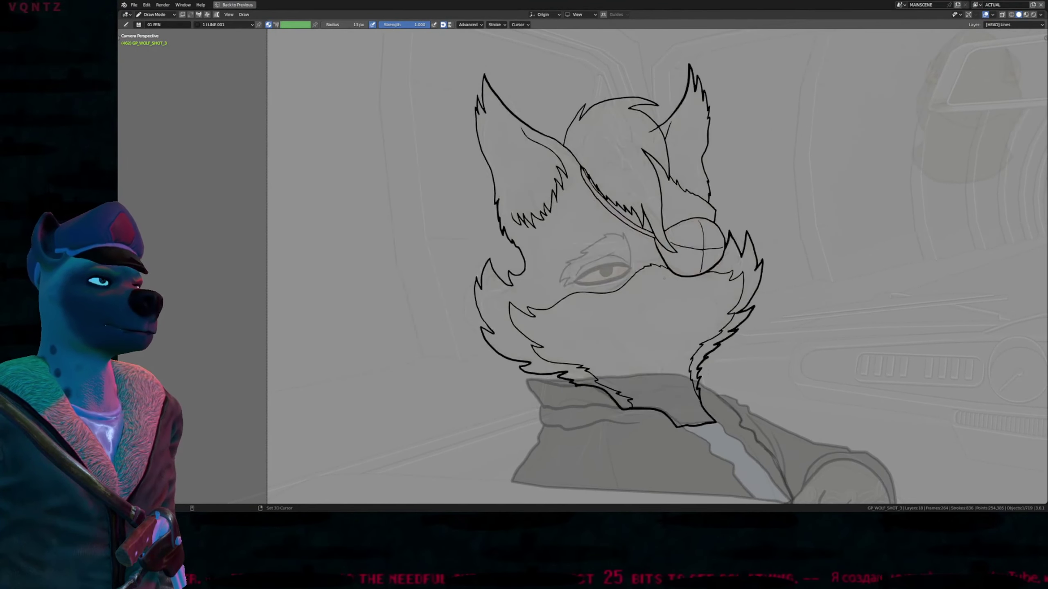
# Step: Preview the wolf's head across several frames in rendered shading, and return to solid shading
pyautogui.press('z')
pyautogui.click(668, 257)
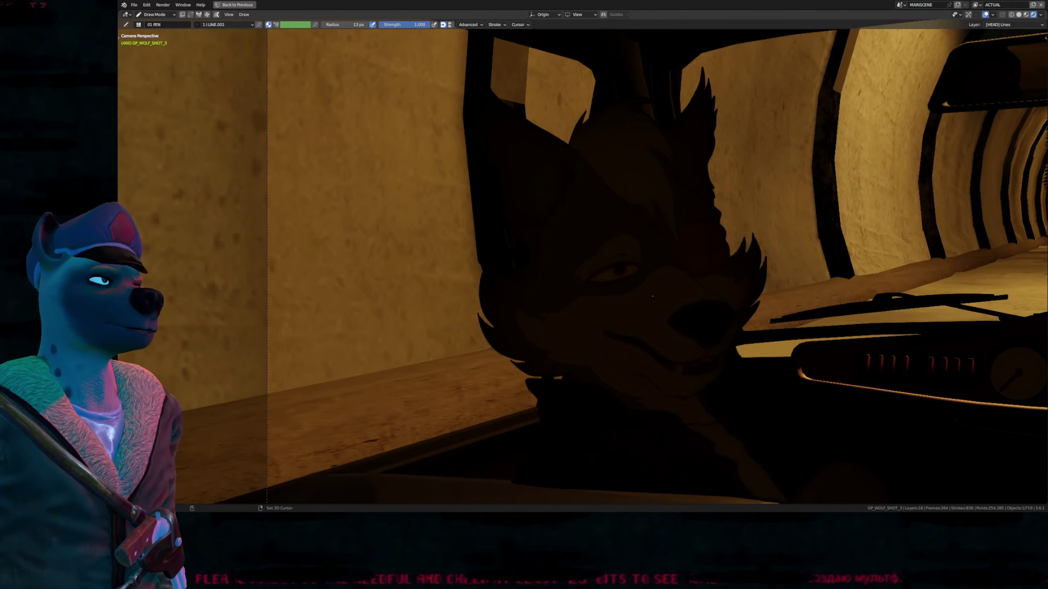
pyautogui.press('Up')
pyautogui.press('Up')
pyautogui.press('Up')
pyautogui.press('Up')
pyautogui.press('Down')
pyautogui.press('z')
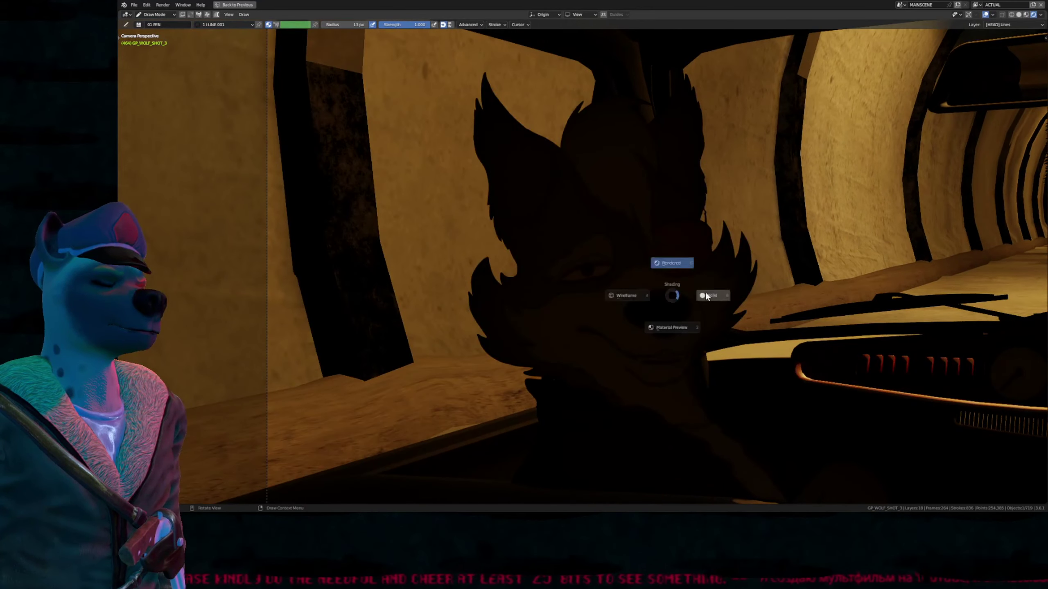
pyautogui.click(705, 294)
# Step: Flip through the head frames with all layers shown and save the file
pyautogui.press('Left')
pyautogui.press('Left')
pyautogui.press('Right')
pyautogui.press('Right')
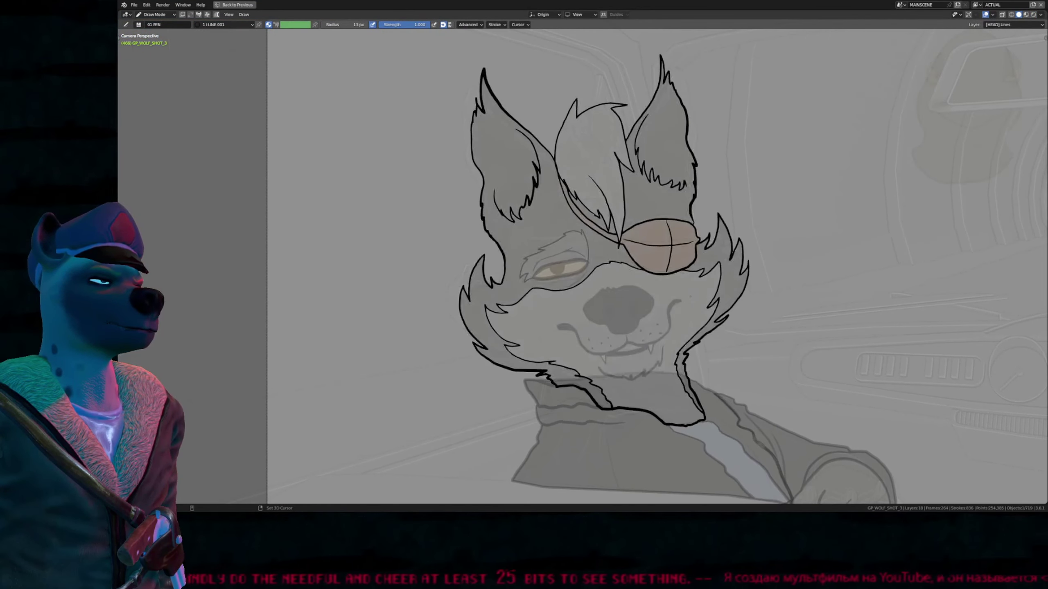
pyautogui.press('Left')
pyautogui.press('Left')
pyautogui.press('Left')
pyautogui.press('Left')
pyautogui.press('Left')
pyautogui.press('Left')
pyautogui.press('Left')
pyautogui.press('Left')
pyautogui.hotkey('ctrl', 's')
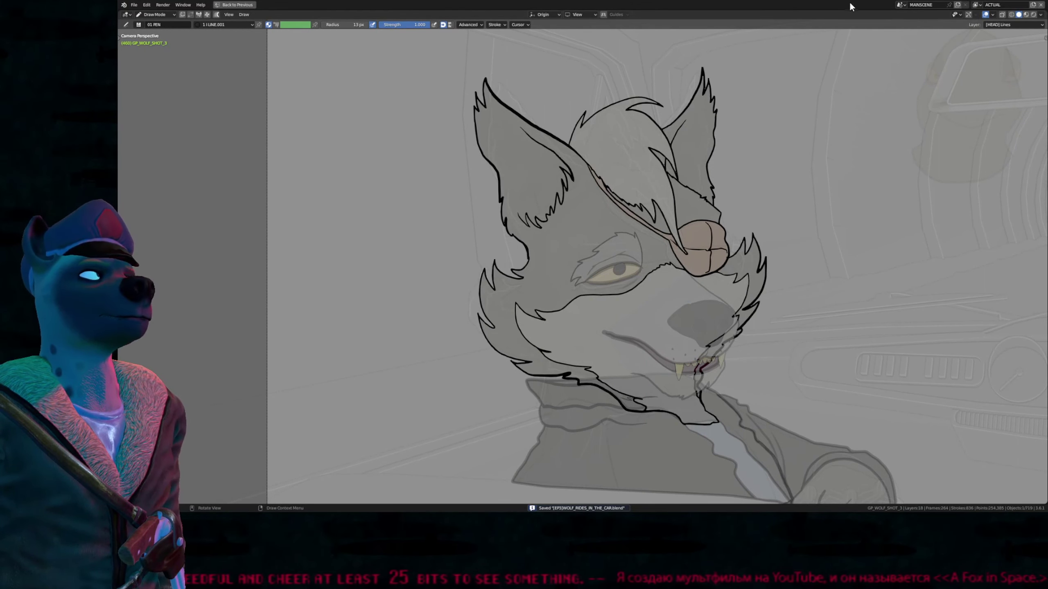
pyautogui.keyDown('shift'); pyautogui.moveTo(696, 251); pyautogui.dragTo(672, 251, button='middle'); pyautogui.keyUp('shift')
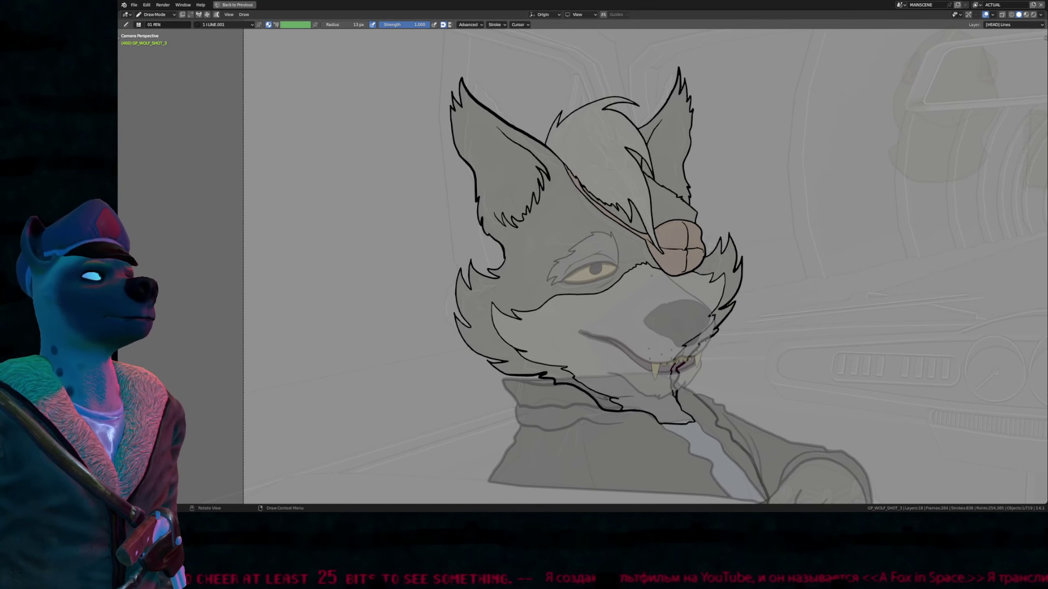
# Step: Flip back and forth through the wolf's head frames to compare the ears, hair, eyepatch and cheek fur
pyautogui.moveTo(684, 280)
pyautogui.keyDown('shift'); pyautogui.mouseDown(button='middle')
pyautogui.moveTo(697, 305)
pyautogui.moveTo(666, 279)
pyautogui.mouseUp(button='middle'); pyautogui.keyUp('shift')
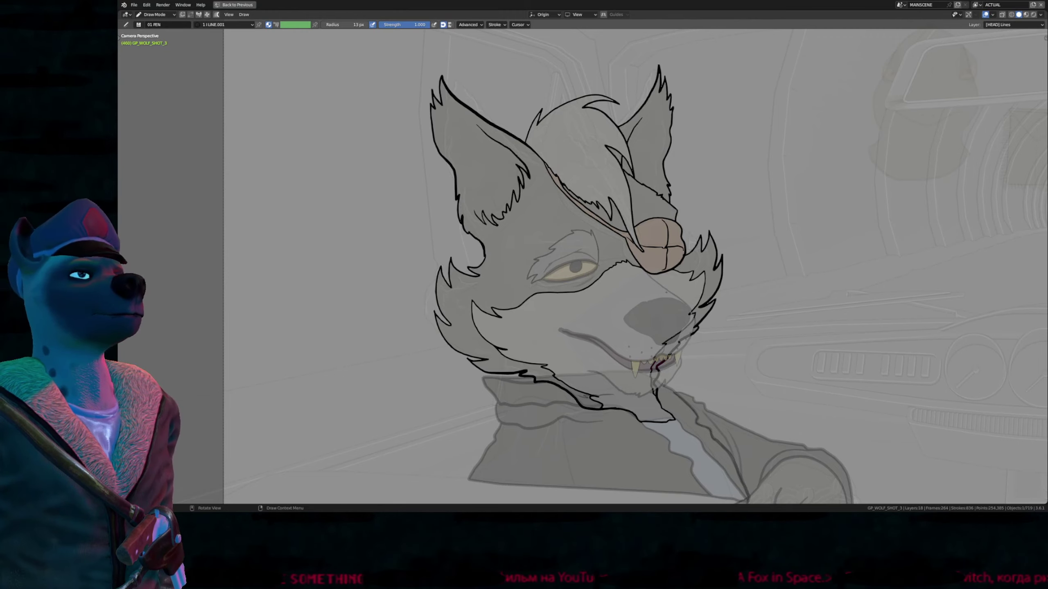
pyautogui.keyDown('shift'); pyautogui.moveTo(666, 293); pyautogui.dragTo(656, 277, button='middle'); pyautogui.keyUp('shift')
pyautogui.press('Down')
pyautogui.press('Down')
pyautogui.press('Up')
pyautogui.press('Up')
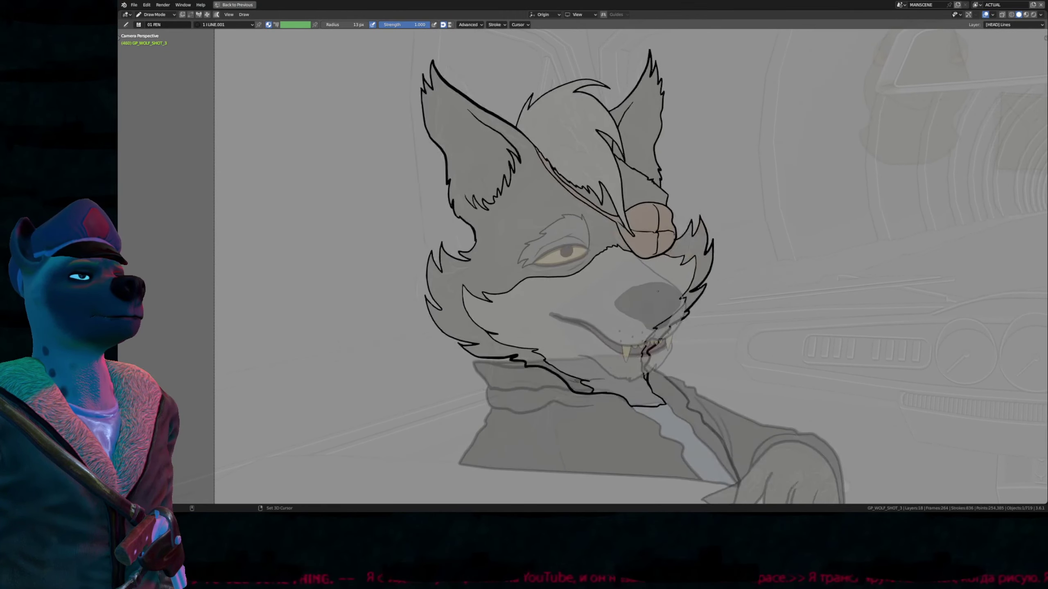
pyautogui.press('Down')
pyautogui.press('Down')
pyautogui.press('Down')
pyautogui.press('Down')
pyautogui.press('Up')
pyautogui.press('Up')
pyautogui.press('Up')
pyautogui.press('Up')
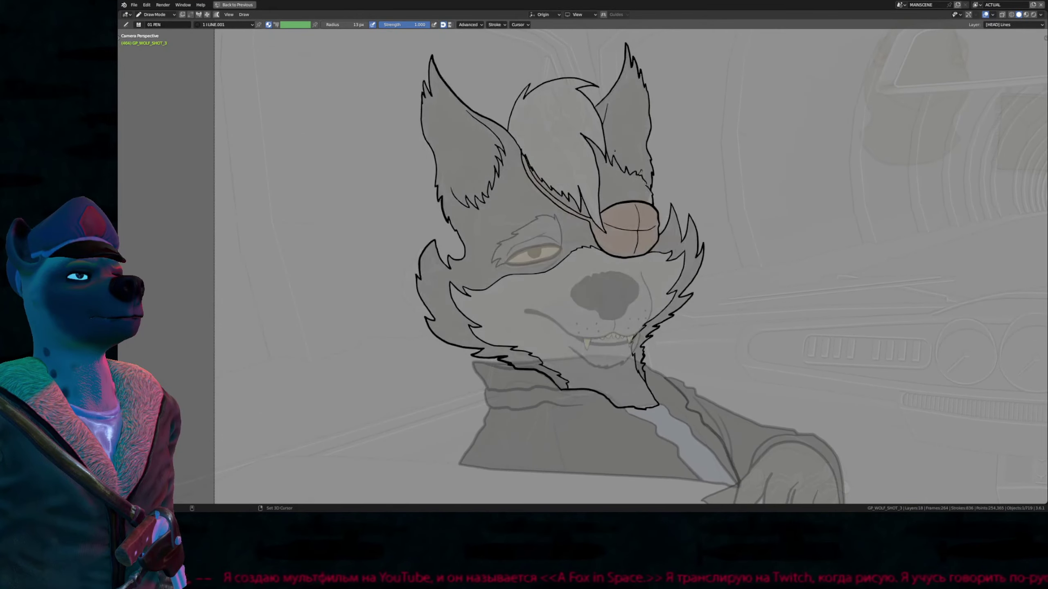
# Step: Touch up the inner line of the wolf's far ear on the [HEAD] Lines layer
pyautogui.scroll(5, 592, 107)
pyautogui.press('Tab')
pyautogui.click(580, 122)
pyautogui.press('g')
pyautogui.click(586, 136)
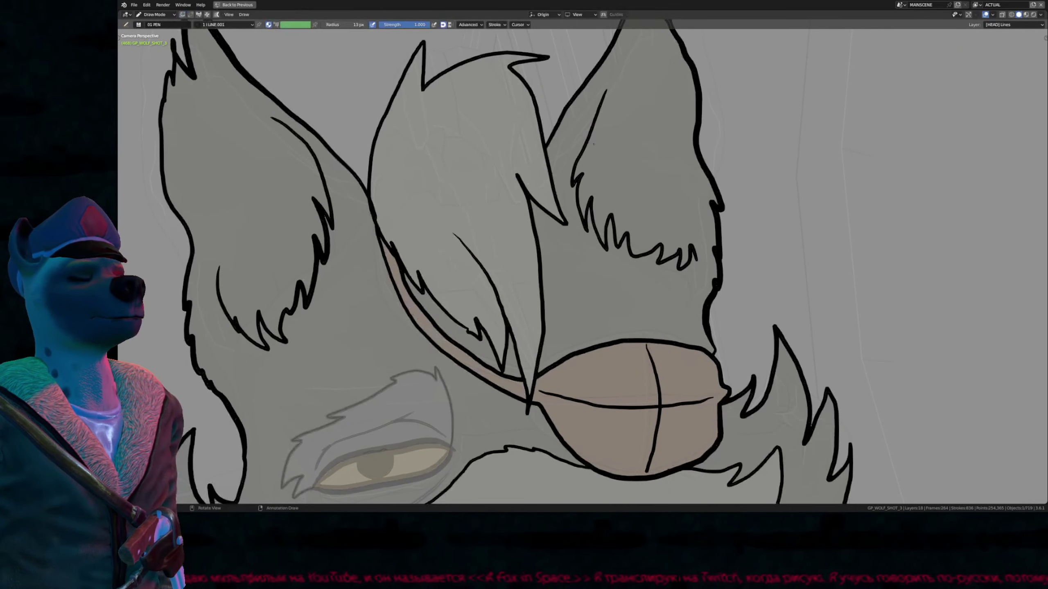
# Step: Try a test stroke across the empty muzzle on the [MOUTH] Lines layer at frame 462, and erase it
pyautogui.scroll(-5, 587, 136)
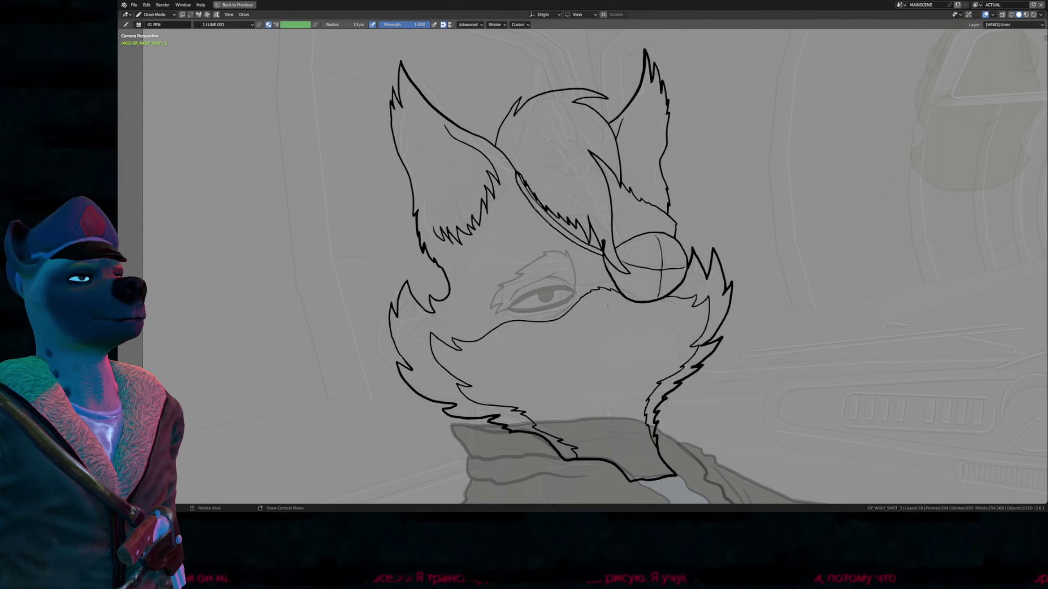
pyautogui.keyDown('ctrl'); pyautogui.moveTo(586, 264); pyautogui.dragTo(591, 307, button='middle'); pyautogui.keyUp('ctrl')
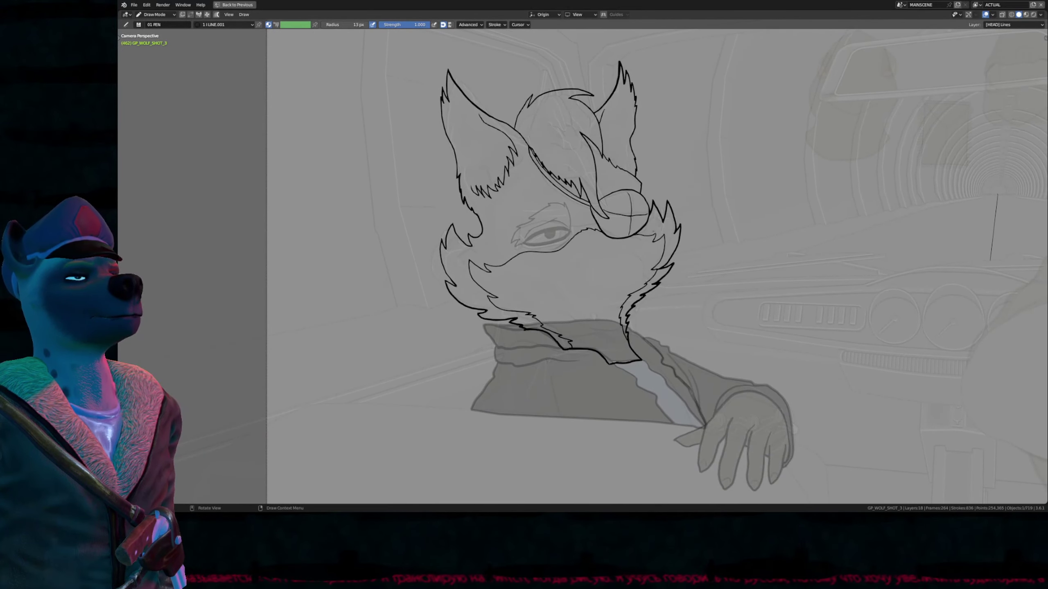
pyautogui.keyDown('shift'); pyautogui.moveTo(654, 231); pyautogui.dragTo(627, 233, button='middle'); pyautogui.keyUp('shift')
pyautogui.hotkey('ctrl', '3')
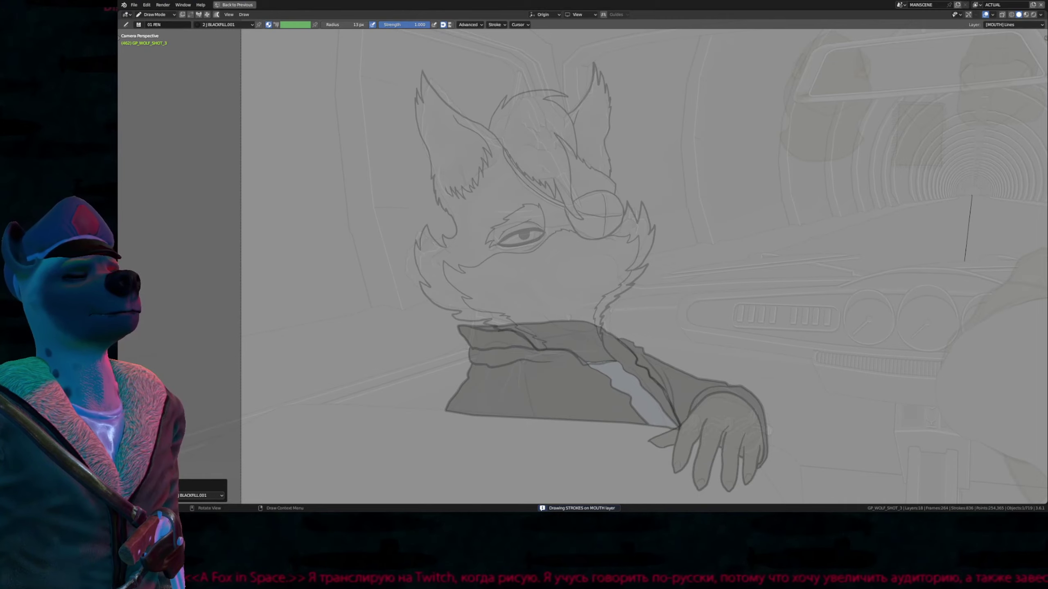
pyautogui.scroll(-6, 585, 262)
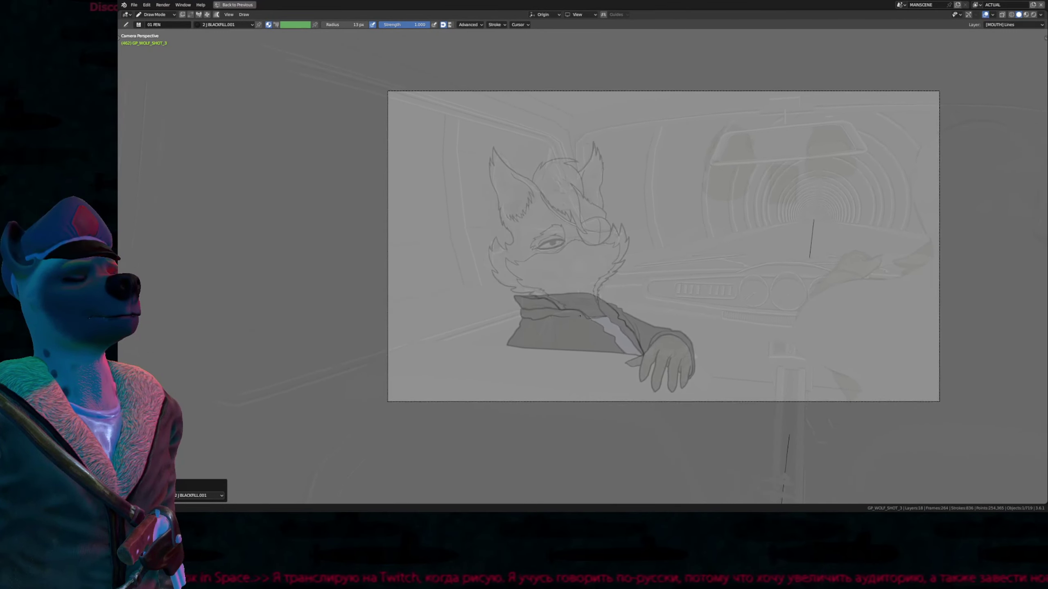
pyautogui.scroll(8, 582, 317)
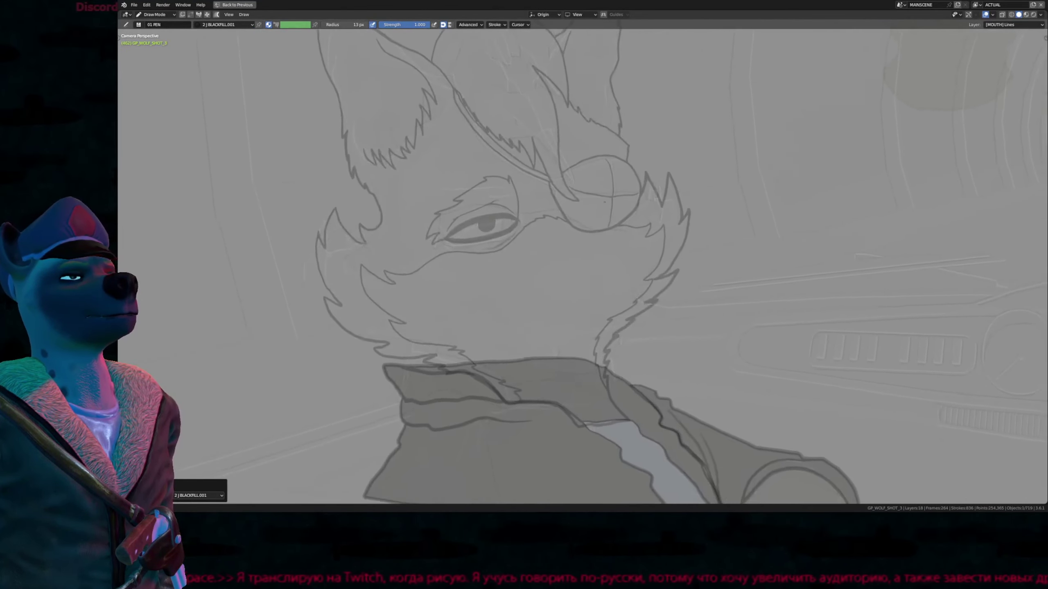
pyautogui.scroll(3, 587, 383)
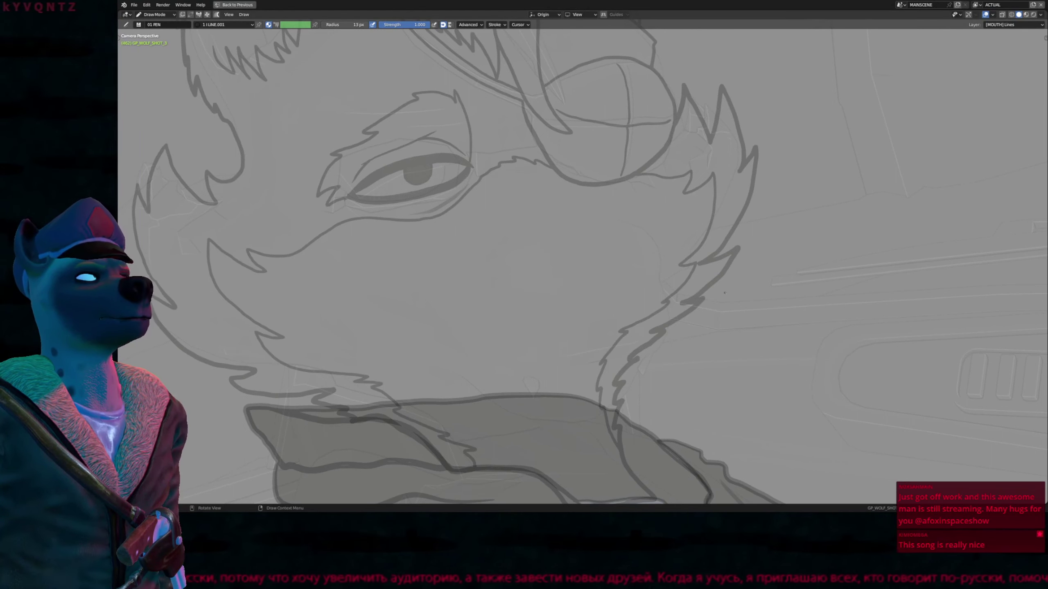
pyautogui.moveTo(722, 207)
pyautogui.keyDown('shift'); pyautogui.mouseDown(button='middle')
pyautogui.moveTo(710, 214)
pyautogui.moveTo(763, 210)
pyautogui.mouseUp(button='middle'); pyautogui.keyUp('shift')
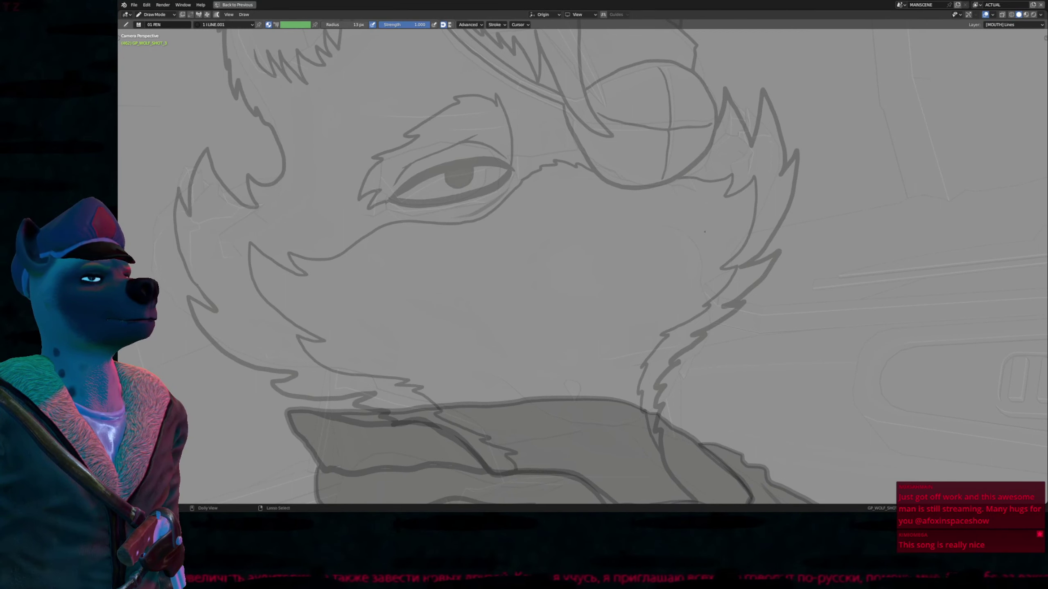
pyautogui.keyDown('ctrl'); pyautogui.moveTo(704, 232); pyautogui.dragTo(702, 244, button='middle'); pyautogui.keyUp('ctrl')
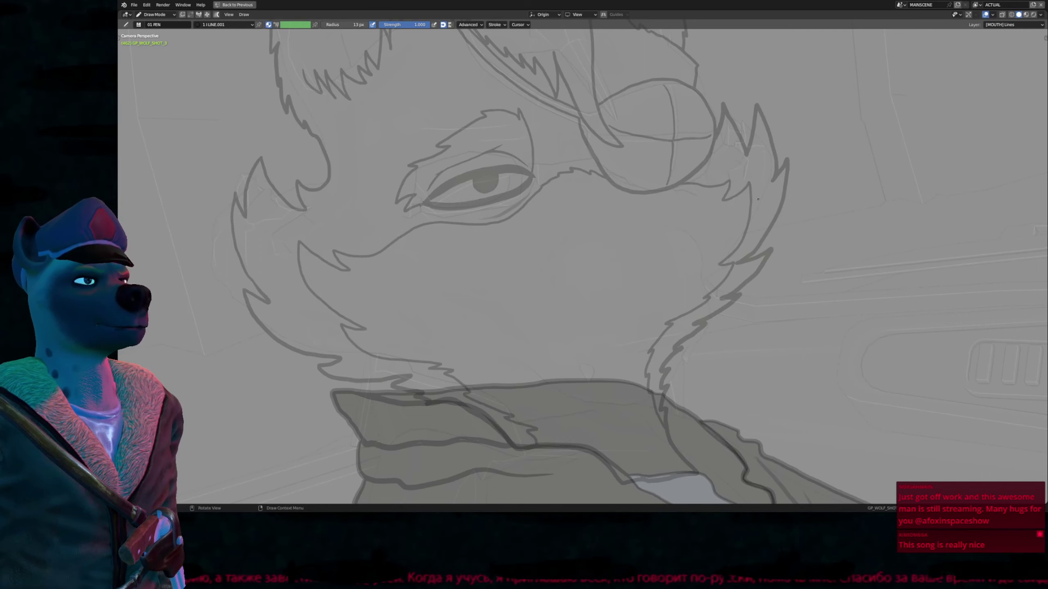
pyautogui.moveTo(764, 200); pyautogui.dragTo(570, 261)
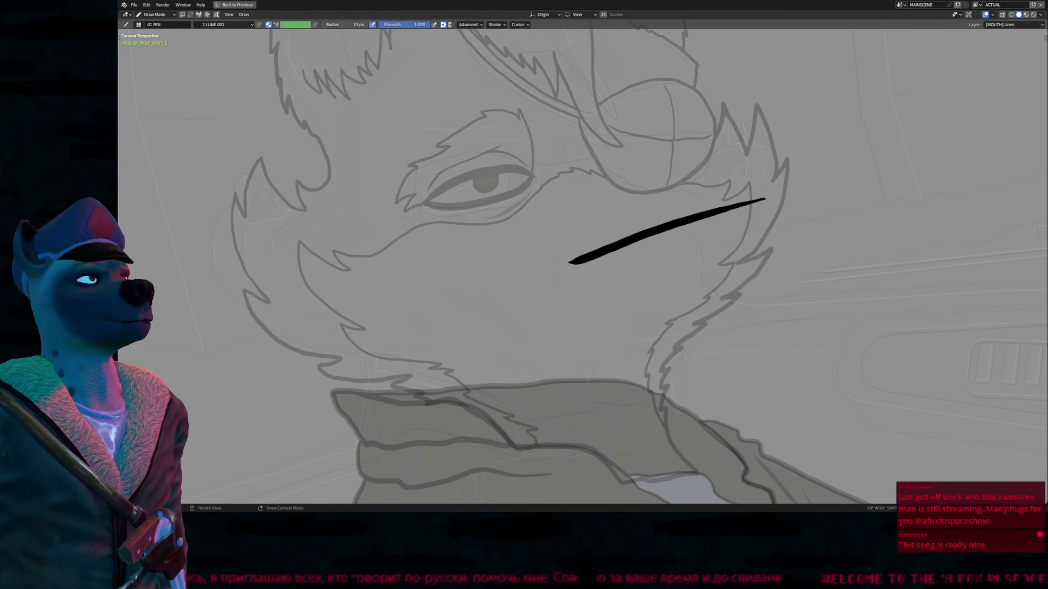
pyautogui.press('e')
pyautogui.click(650, 231)
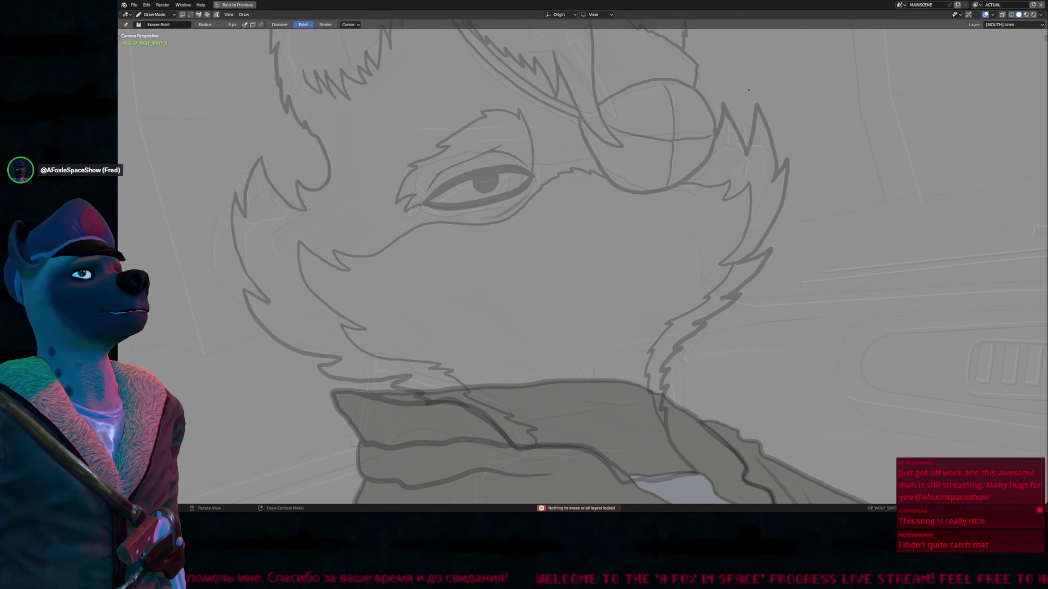
# Step: Switch between the head, eyes and mouth line layers to check their strokes at frame 462
pyautogui.scroll(-3, 673, 266)
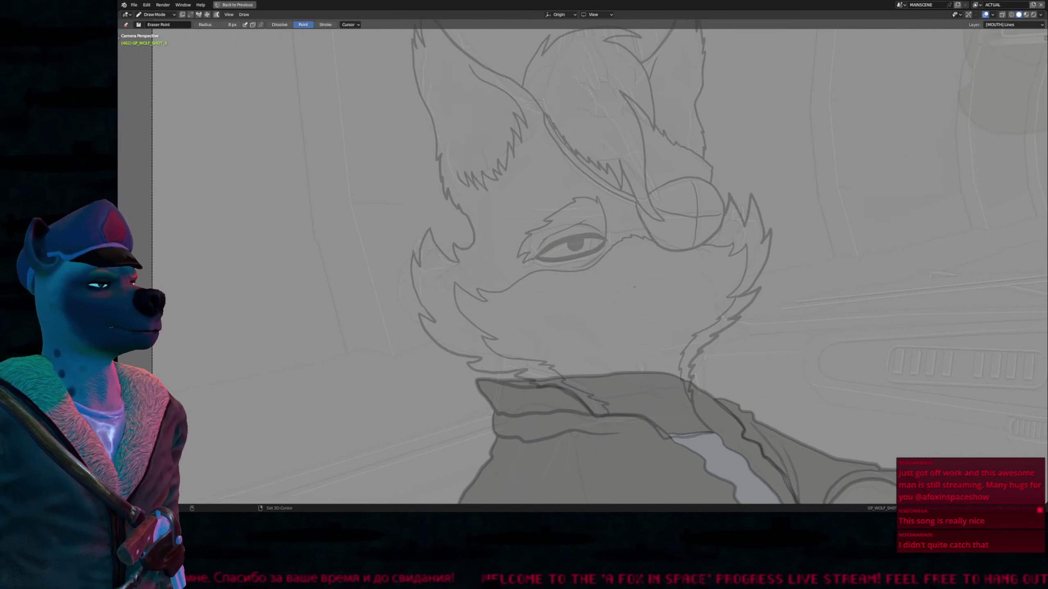
pyautogui.press('1')
pyautogui.press('2')
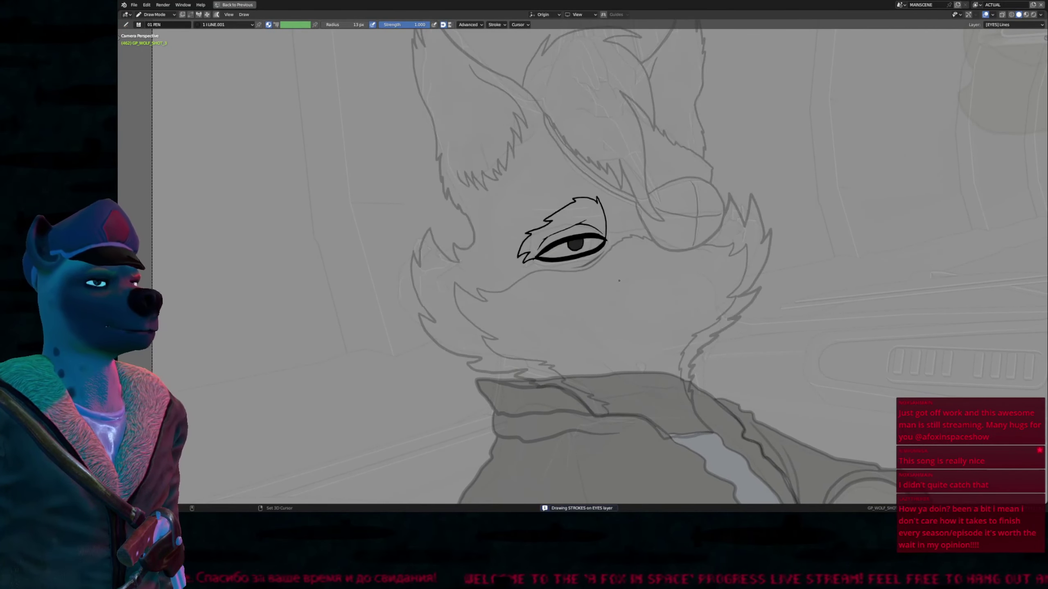
pyautogui.press('3')
pyautogui.press('2')
pyautogui.press('1')
pyautogui.press('4')
pyautogui.press('1')
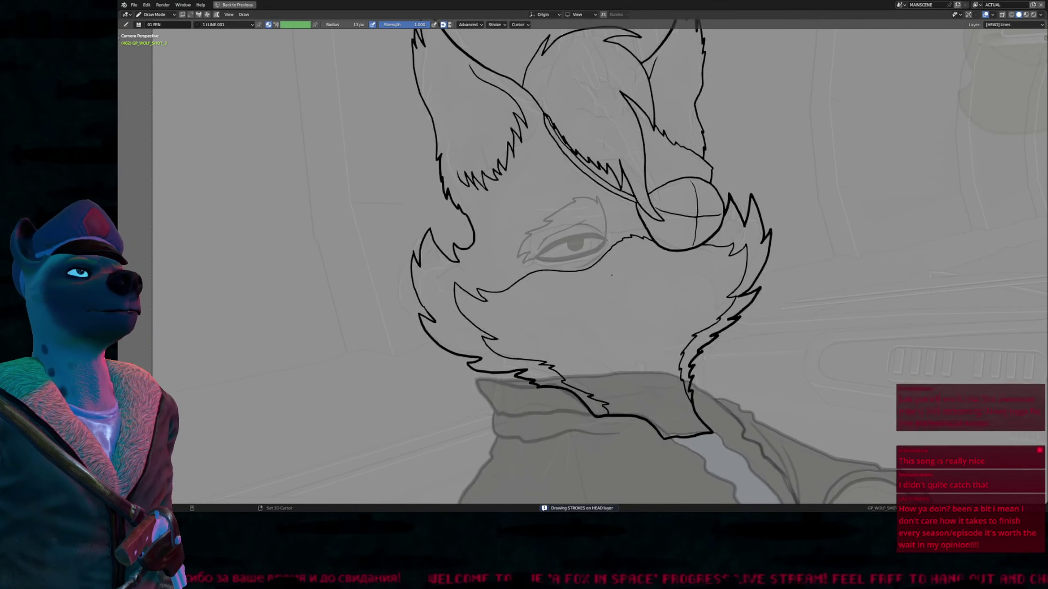
pyautogui.press('2')
pyautogui.scroll(-3, 627, 257)
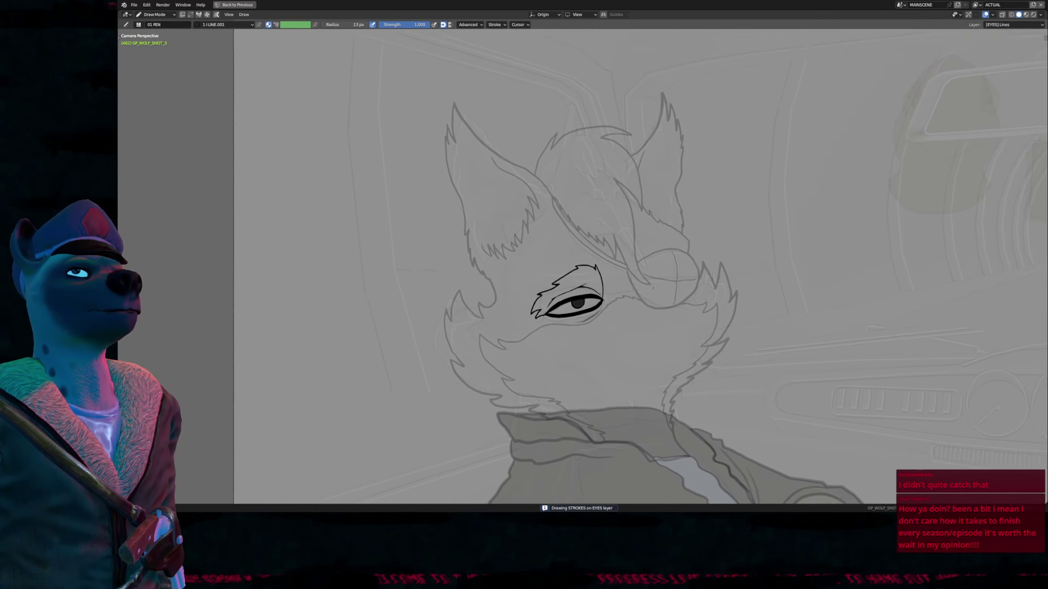
pyautogui.moveTo(652, 288)
pyautogui.keyDown('shift'); pyautogui.mouseDown(button='middle')
pyautogui.moveTo(644, 329)
pyautogui.moveTo(618, 213)
pyautogui.moveTo(584, 273)
pyautogui.mouseUp(button='middle'); pyautogui.keyUp('shift')
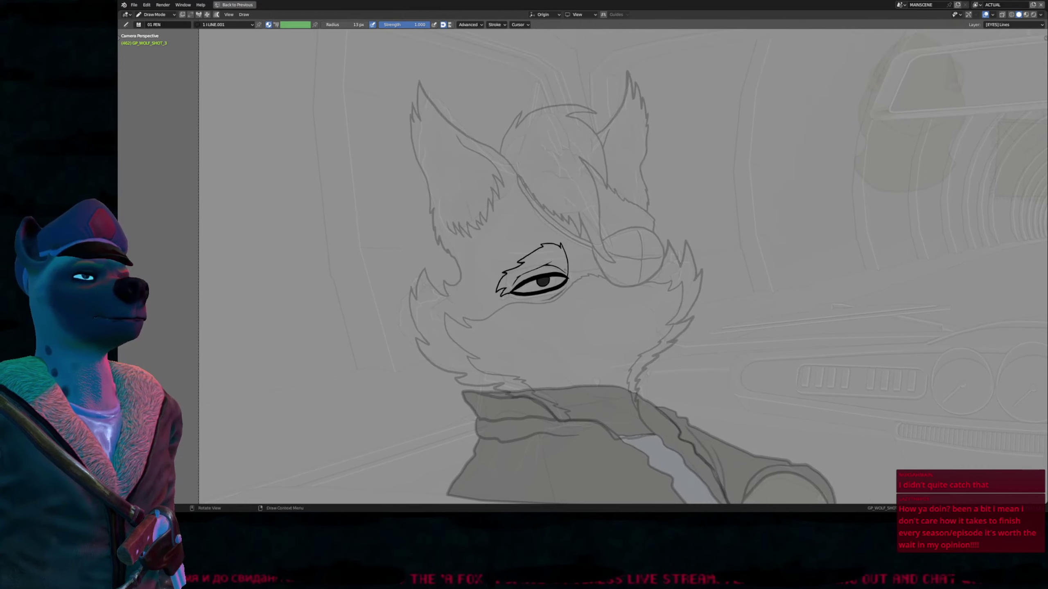
# Step: Fill the dark fur of the face and both ears with BODY_1_WOLF.001 on the [HEAD] Fills layer at frame 462
pyautogui.hotkey('shift', '1')
pyautogui.click(535, 239)
pyautogui.click(516, 226)
pyautogui.click(560, 218)
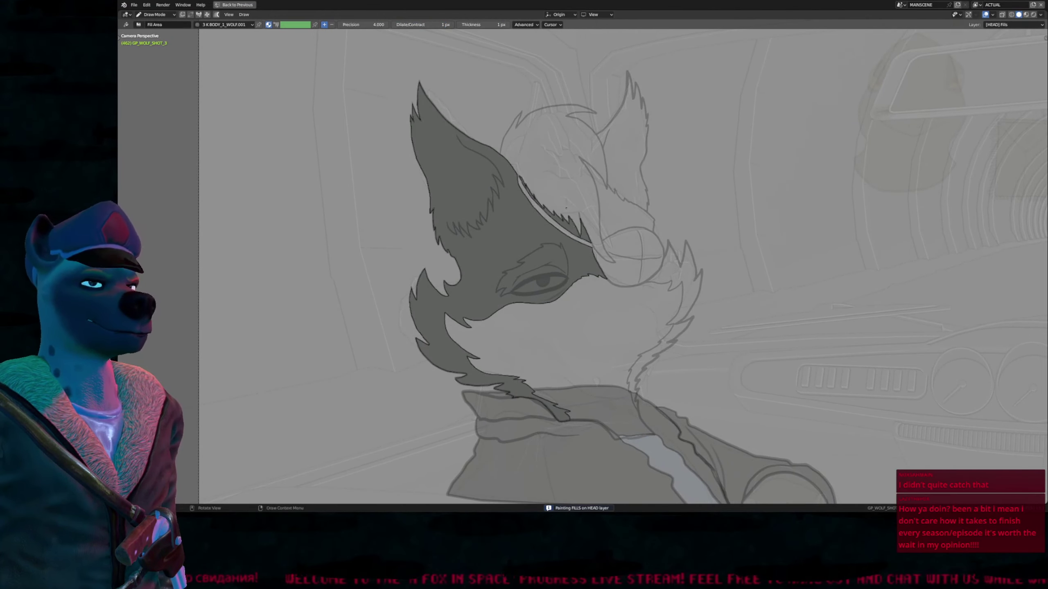
pyautogui.click(611, 209)
# Step: Fill the hair and muzzle with BODY_2_WOLF.001 and the far cheek fur with BODY_1_WOLF.001 at frame 462
pyautogui.press('u')
pyautogui.click(589, 175)
pyautogui.click(574, 162)
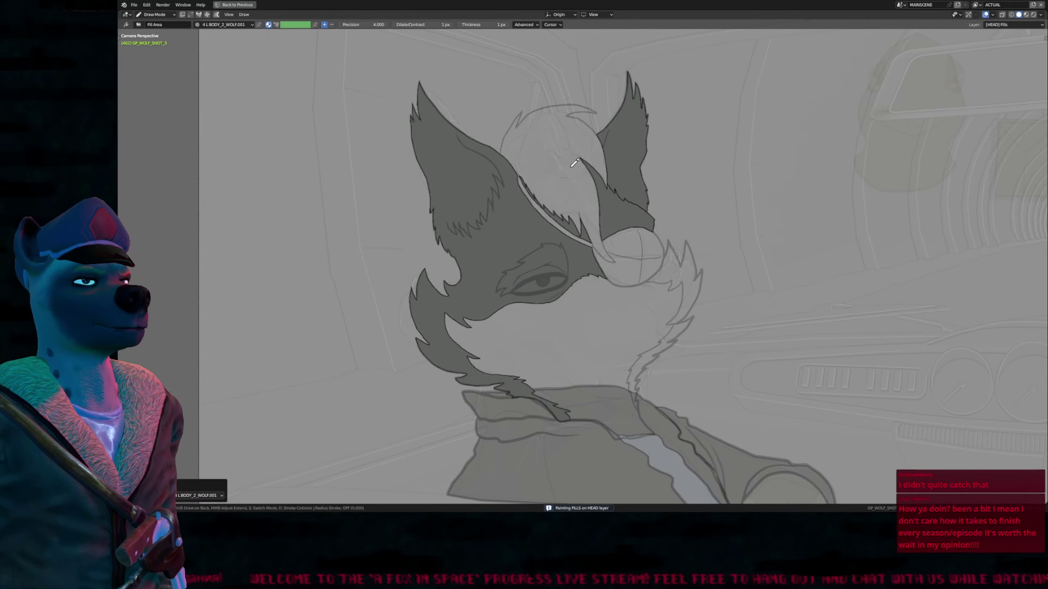
pyautogui.press('u')
pyautogui.click(671, 252)
pyautogui.click(673, 270)
pyautogui.press('u')
pyautogui.click(635, 300)
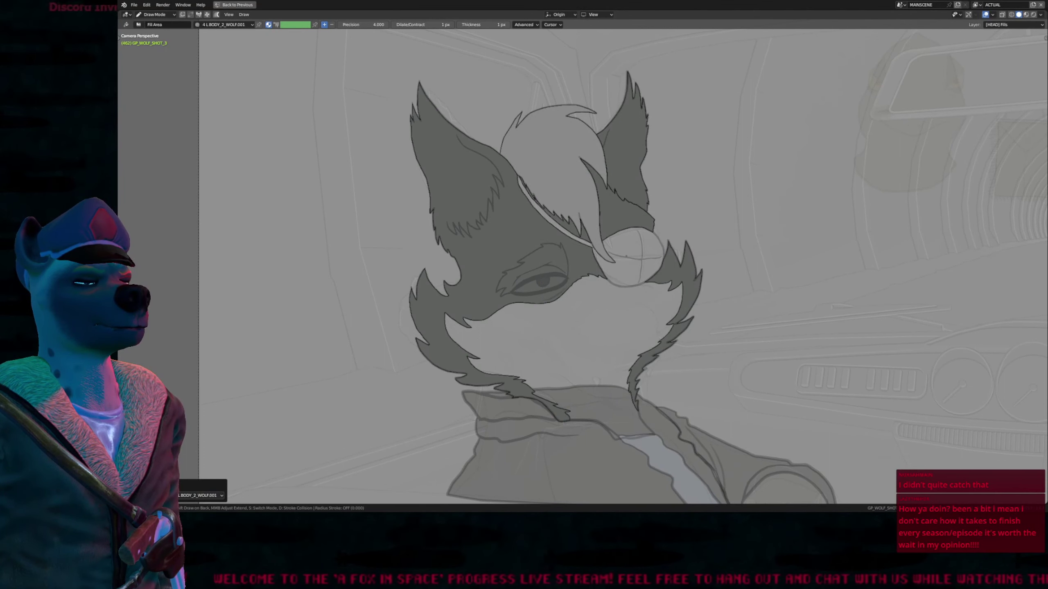
# Step: Fill the eyepatch and its strap with WEAR_4_WOLF.001 at frame 462
pyautogui.press('u')
pyautogui.click(614, 263)
pyautogui.scroll(-1, 589, 275)
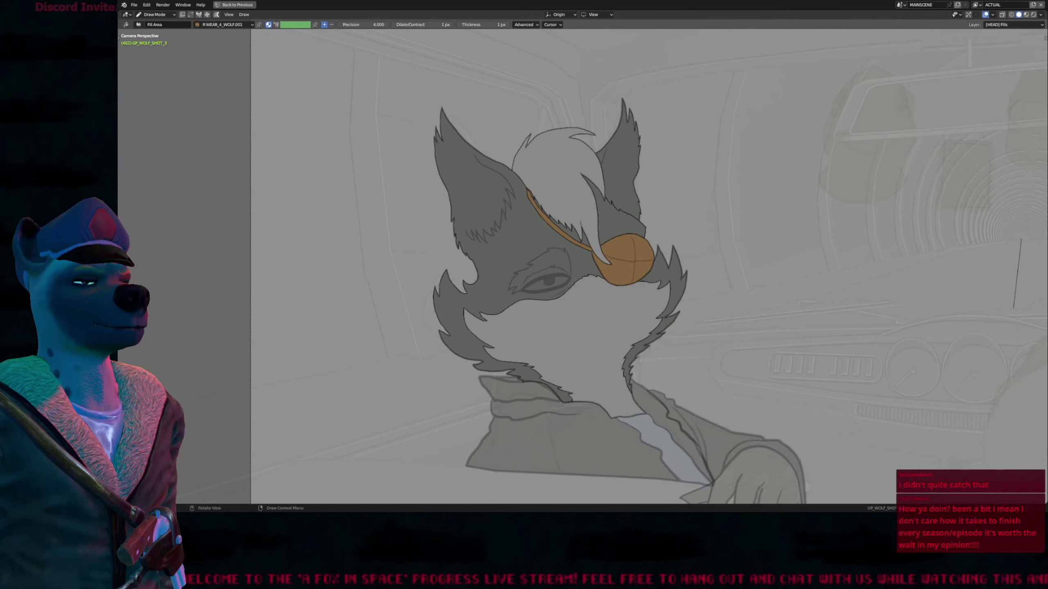
# Step: On the [EYES] Fills layer at frame 462, fill the brow patch with BODY_2_WOLF.001 and the eye with EYES_WOLF.001, using frame 460 as reference
pyautogui.press('u')
pyautogui.click(549, 261)
pyautogui.click(551, 262)
pyautogui.press('Left')
pyautogui.press('Left')
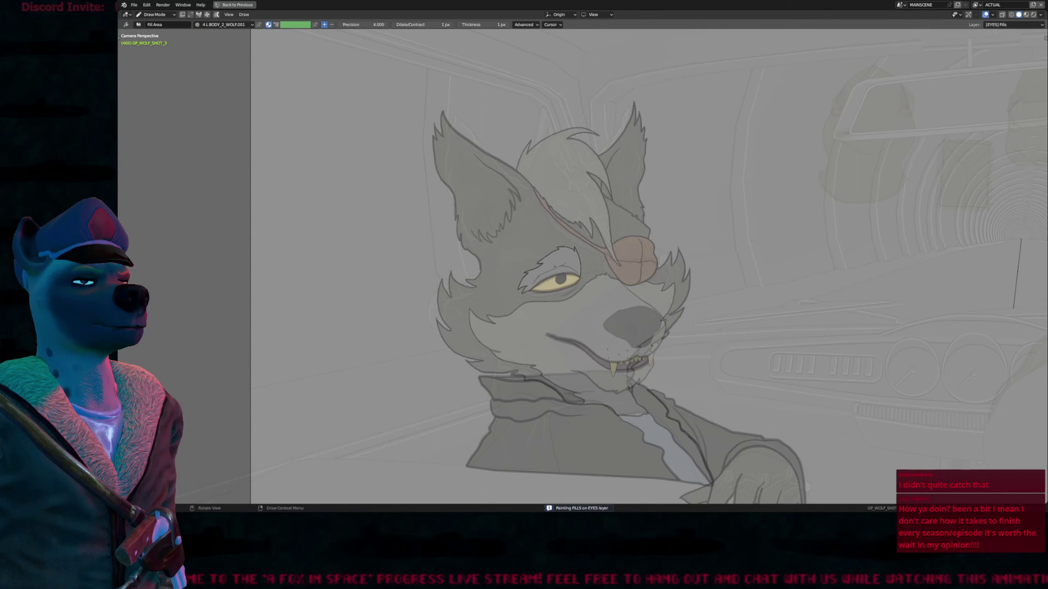
pyautogui.press('Right')
pyautogui.press('Right')
pyautogui.press('u')
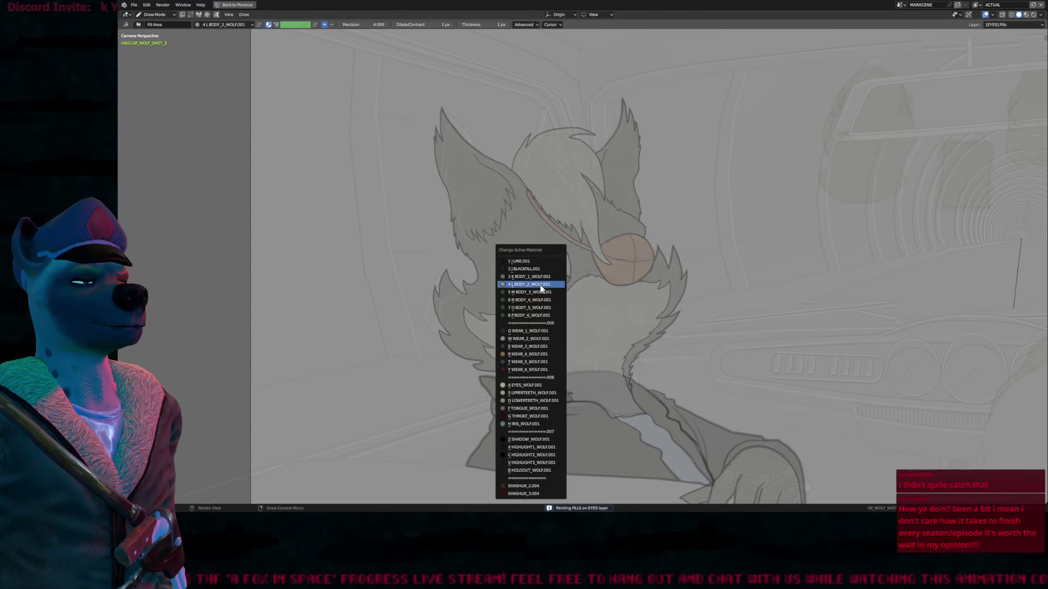
pyautogui.click(540, 287)
pyautogui.click(540, 284)
# Step: Go to frame 466 and fill the eye with EYES_WOLF.001 and the brow patch with BODY_2_WOLF.001
pyautogui.press('Right')
pyautogui.press('Right')
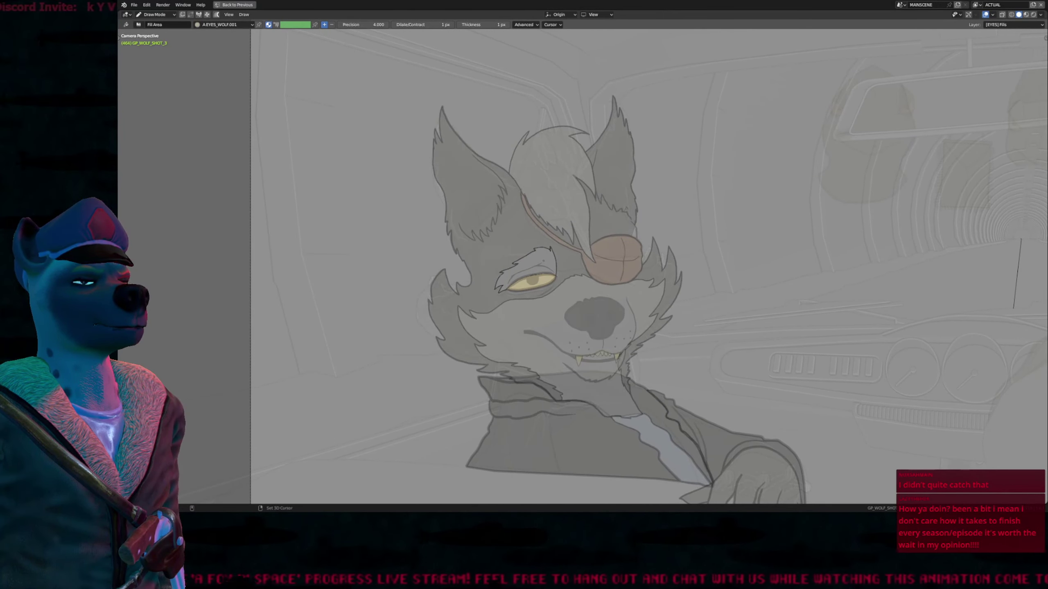
pyautogui.press('Right')
pyautogui.press('Right')
pyautogui.click(534, 279)
pyautogui.press('s')
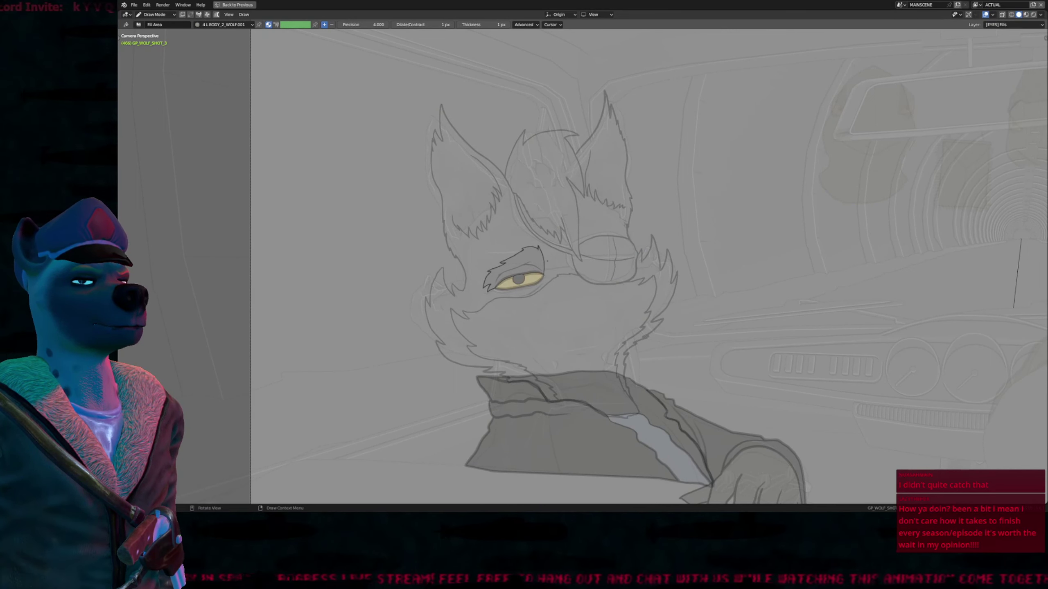
# Step: On the [HEAD] Fills layer at frame 466, fill the face and ears with BODY_1_WOLF.001 and the hair and muzzle with BODY_2_WOLF.001
pyautogui.press('k')
pyautogui.click(564, 259)
pyautogui.click(559, 246)
pyautogui.click(596, 217)
pyautogui.press('u')
pyautogui.press('l')
pyautogui.click(562, 191)
pyautogui.click(633, 297)
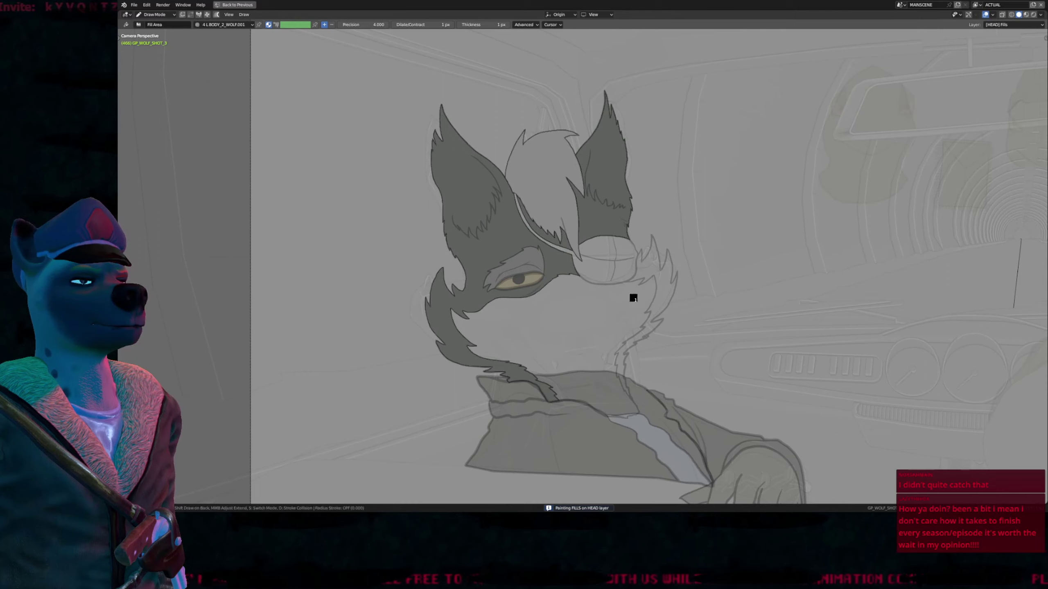
# Step: Fill the far cheek fur with BODY_1_WOLF.001 and the eyepatch and strap with WEAR_4_WOLF.001 at frame 466
pyautogui.press('u')
pyautogui.press('k')
pyautogui.click(650, 271)
pyautogui.press('u')
pyautogui.press('r')
pyautogui.click(622, 250)
pyautogui.click(557, 250)
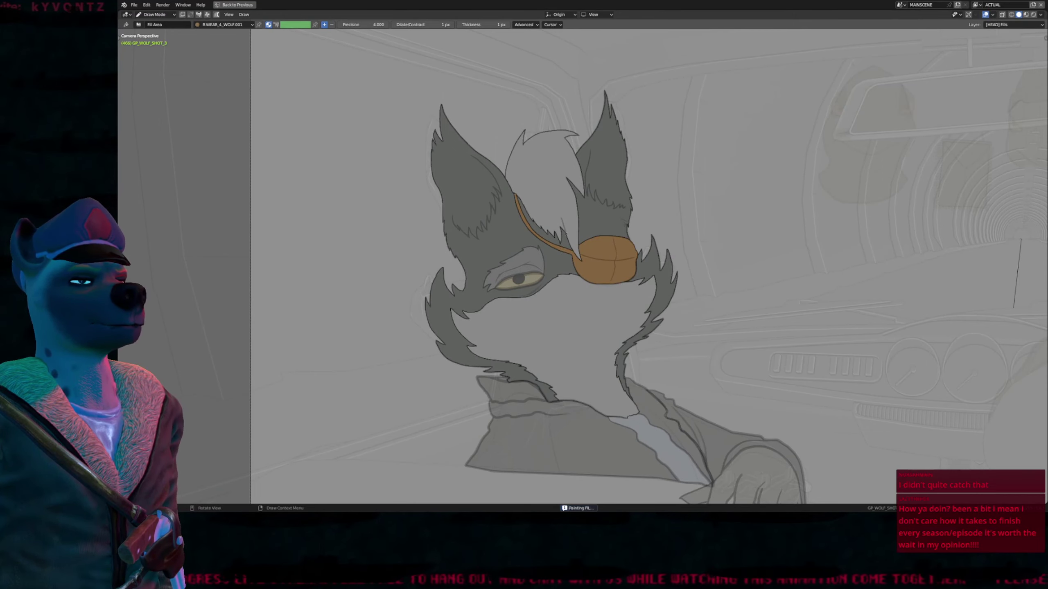
# Step: Step through the keyframes to review the newly filled head drawings, ending at frame 422
pyautogui.press('Up')
pyautogui.press('Up')
pyautogui.press('Down')
pyautogui.press('Down')
pyautogui.press('Down')
pyautogui.press('Down')
pyautogui.press('Down')
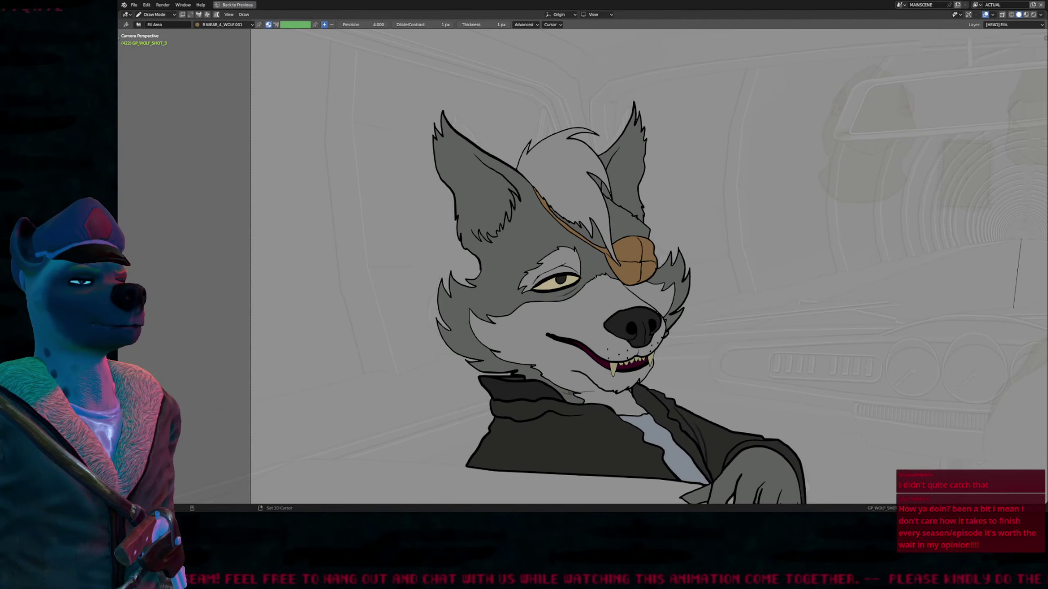
# Step: Play the wolf's head turn in rendered shading
pyautogui.press('z')
pyautogui.press('space')
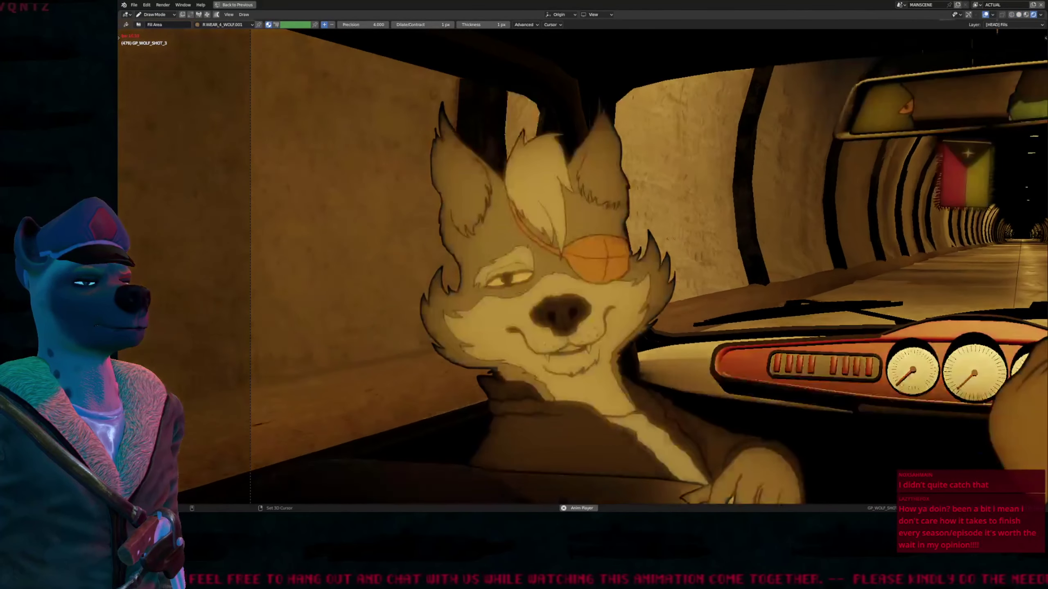
pyautogui.press('Escape')
pyautogui.press('space')
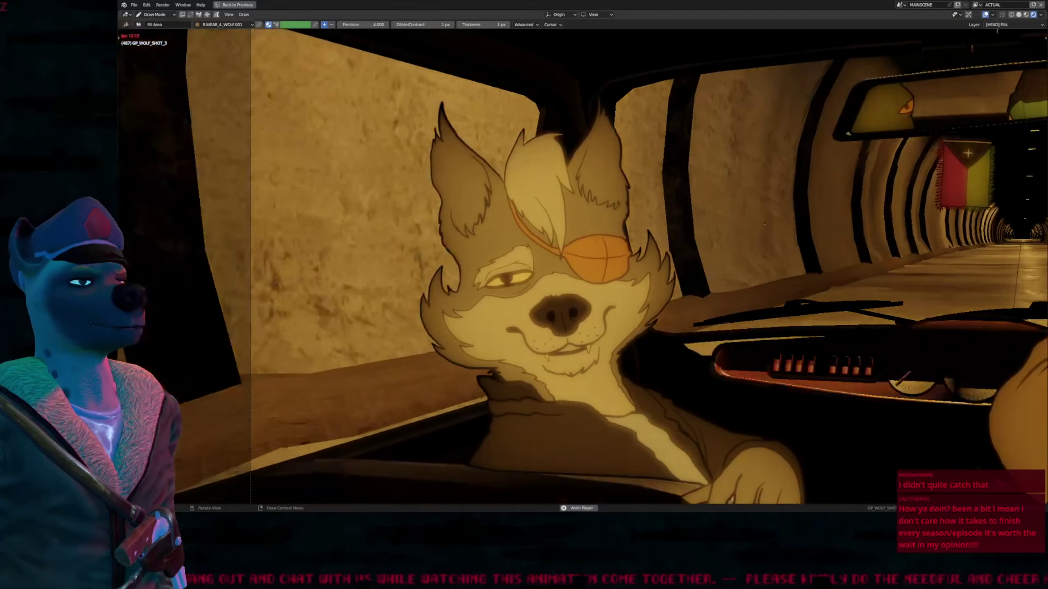
# Step: Switch from Draw Mode to Object Mode and deselect all objects while the animation keeps playing
pyautogui.hotkey('ctrl', 'Tab')
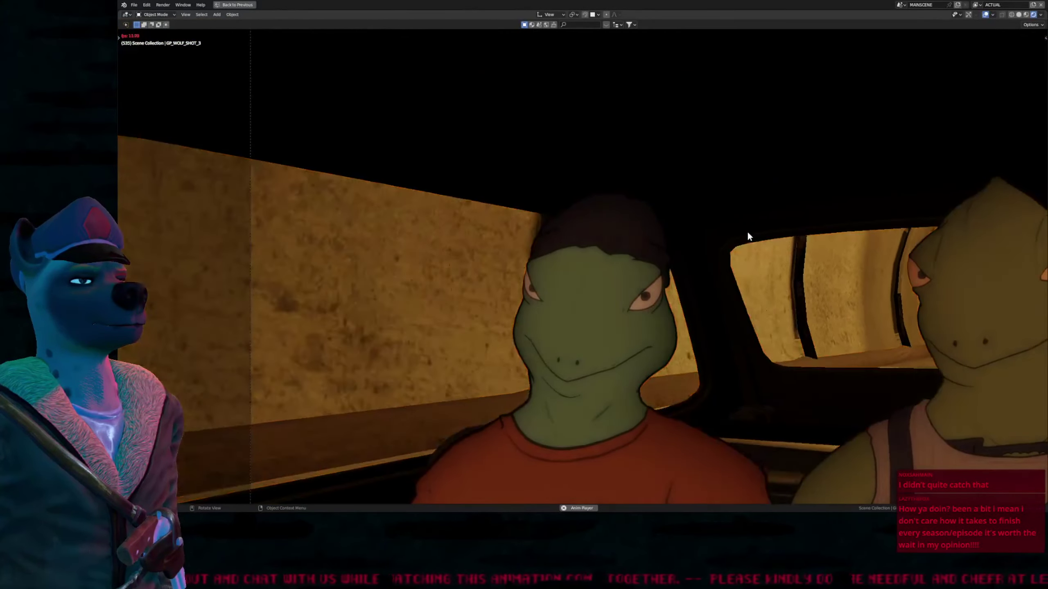
pyautogui.press('a')
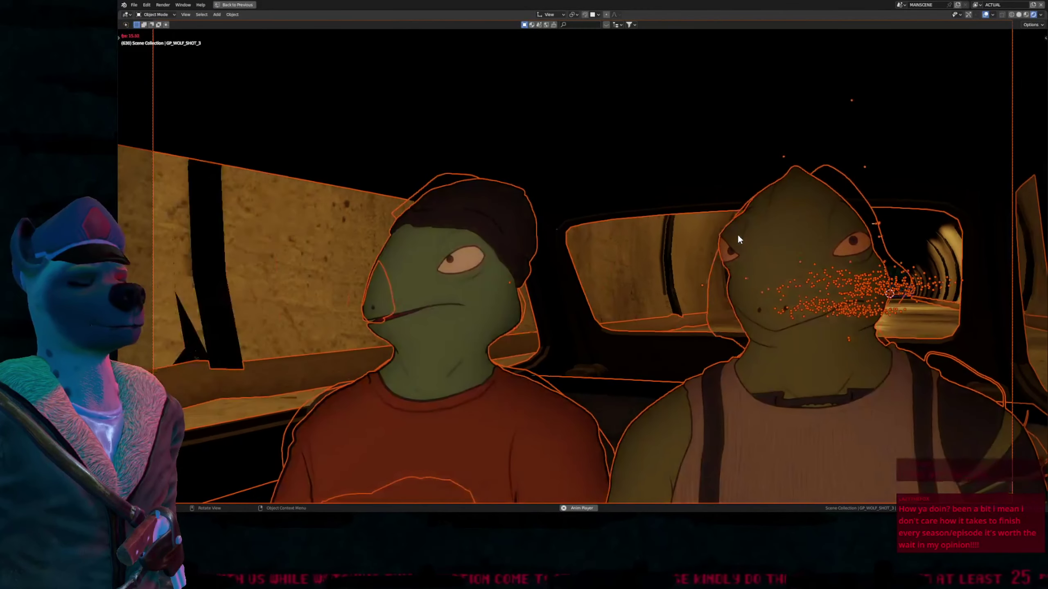
pyautogui.hotkey('alt', 'a')
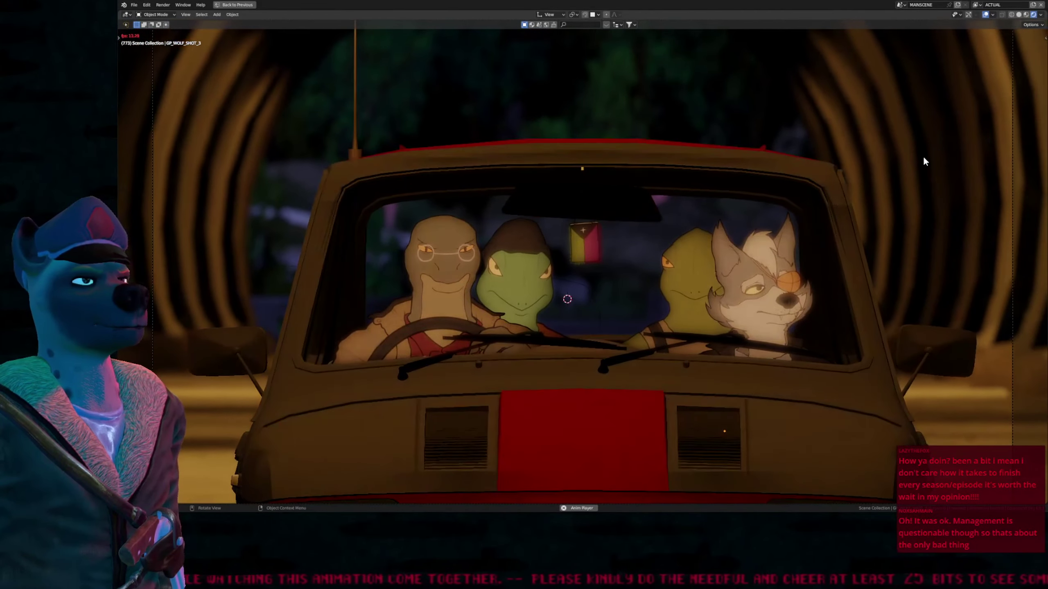
# Step: Watch the car scene play back in rendered and flat shading, then stop it, show overlays and restore the full layout
pyautogui.press('a')
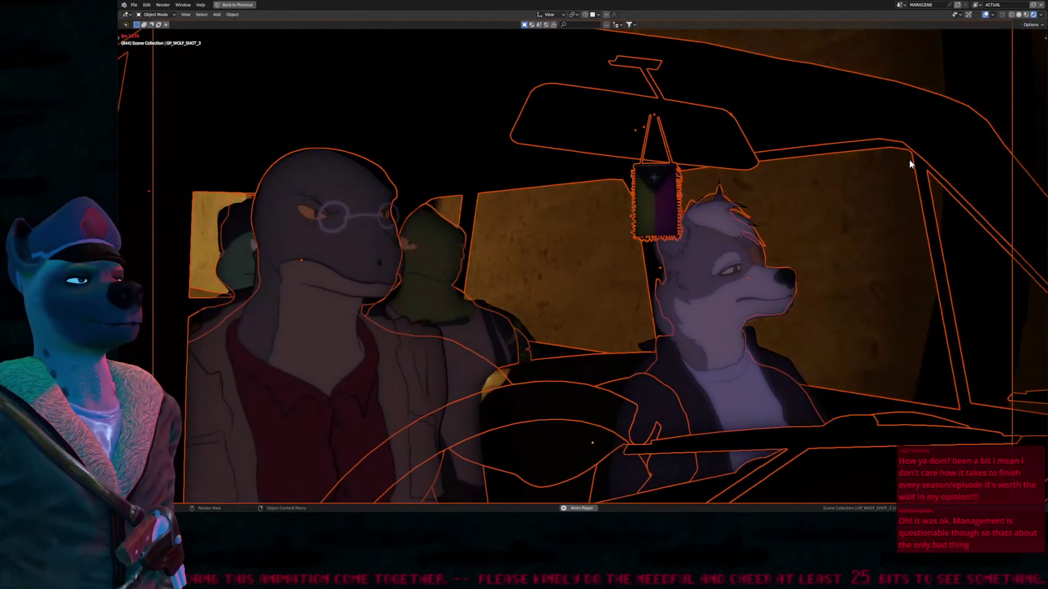
pyautogui.hotkey('alt', 'a')
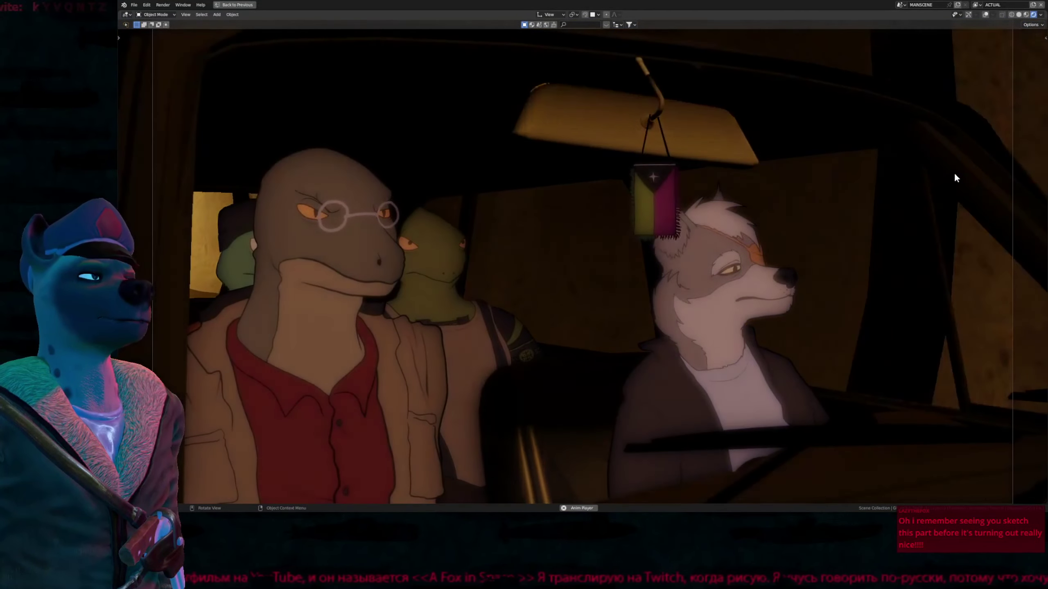
pyautogui.press('space')
pyautogui.press('z')
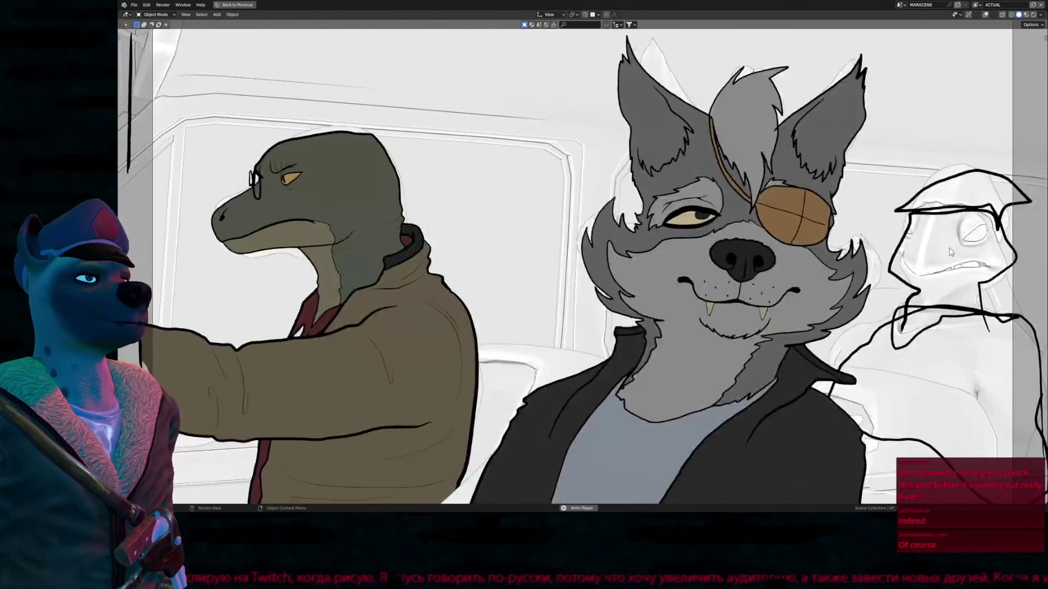
pyautogui.press('z')
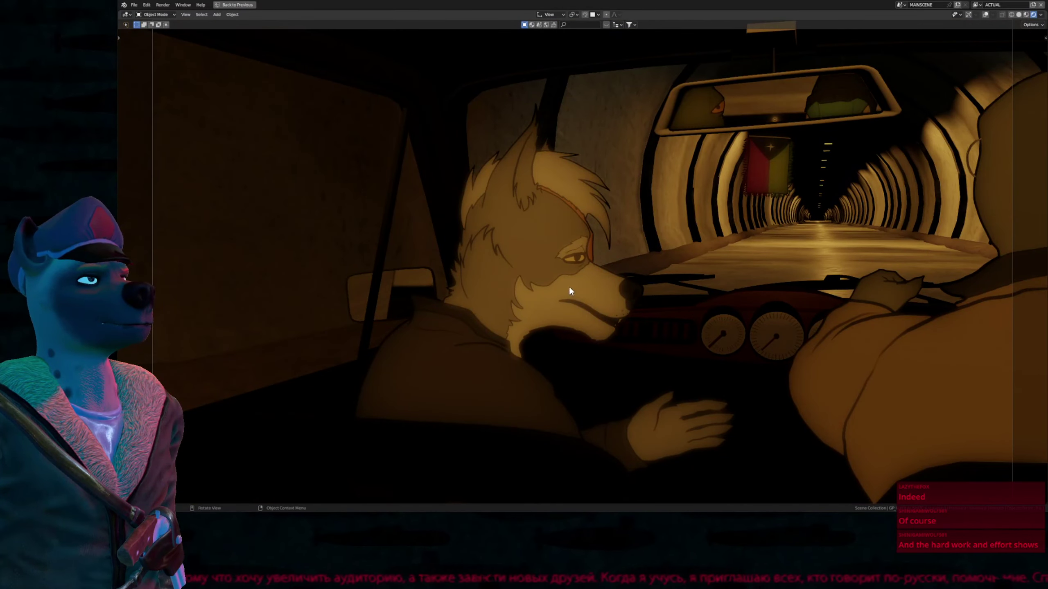
pyautogui.hotkey('shift', 'alt', 'z')
pyautogui.hotkey('ctrl', 'space')
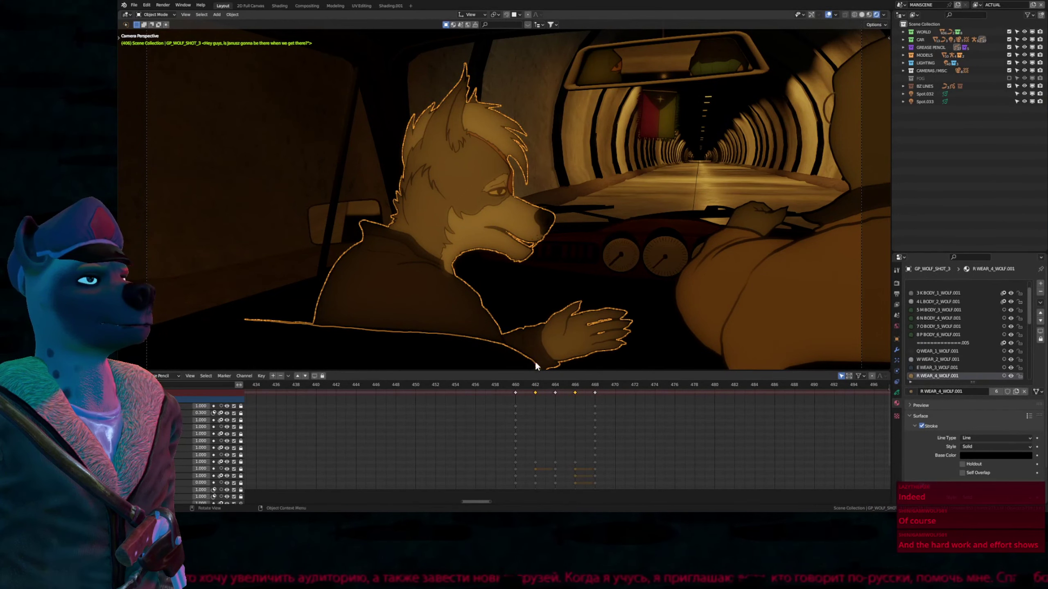
# Step: Step through the wolf's head keyframes between frames 460 and 468 in solid shading, ending at frame 462
pyautogui.click(515, 385)
pyautogui.press('z')
pyautogui.click(615, 289)
pyautogui.press('Up')
pyautogui.press('Up')
pyautogui.press('Up')
pyautogui.press('Up')
pyautogui.press('Down')
pyautogui.press('Down')
pyautogui.press('Down')
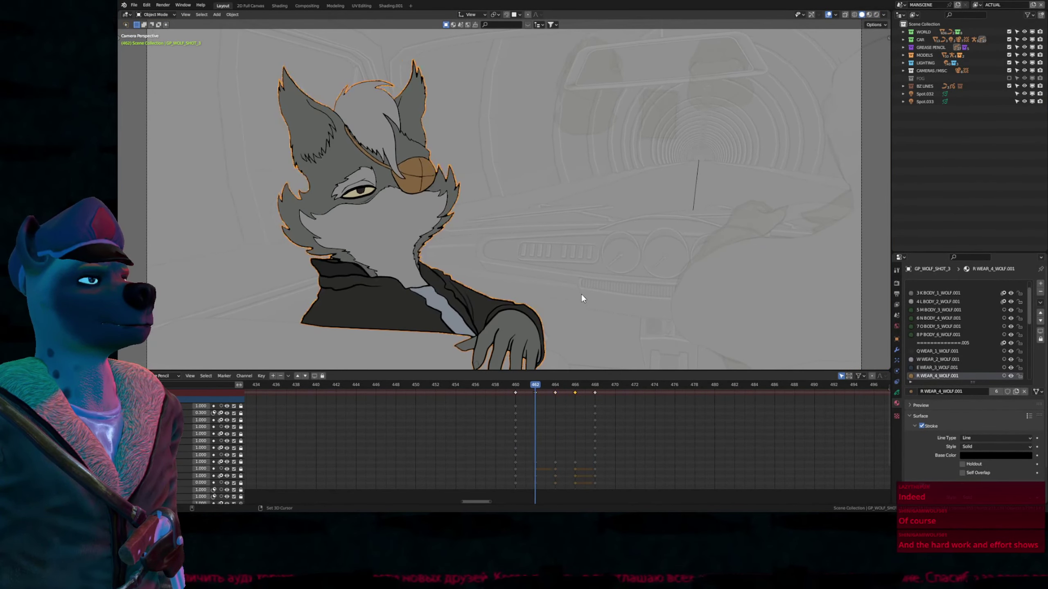
# Step: Enter Draw Mode and sketch a five-pointed star over the wolf's muzzle on the MOUTH layer at frame 466
pyautogui.keyDown('shift'); pyautogui.moveTo(507, 267); pyautogui.dragTo(638, 288, button='middle'); pyautogui.keyUp('shift')
pyautogui.hotkey('ctrl', 'Tab')
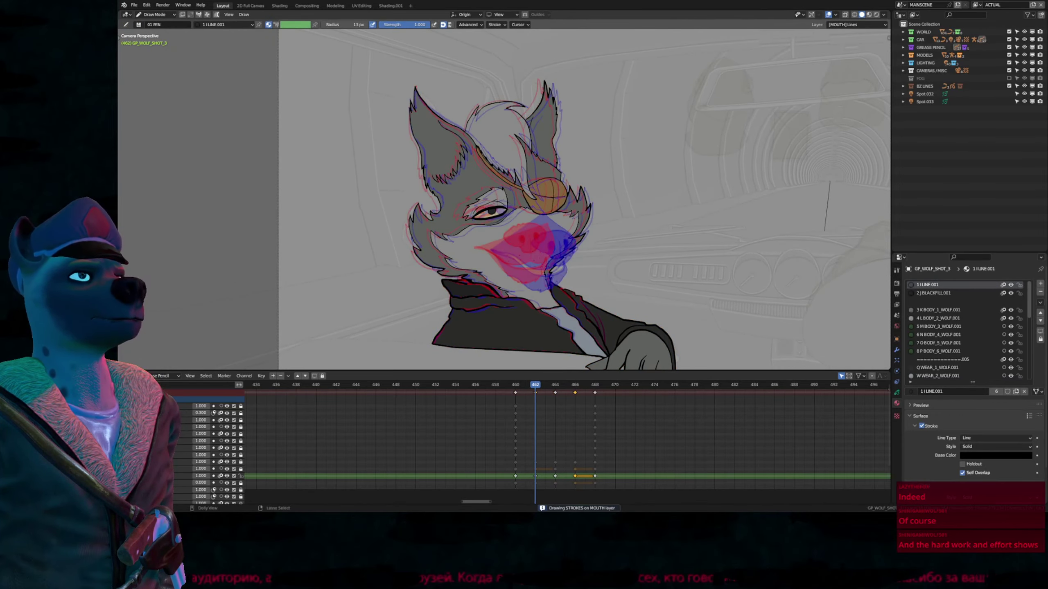
pyautogui.scroll(4, 532, 251)
pyautogui.hotkey('ctrl', 'h')
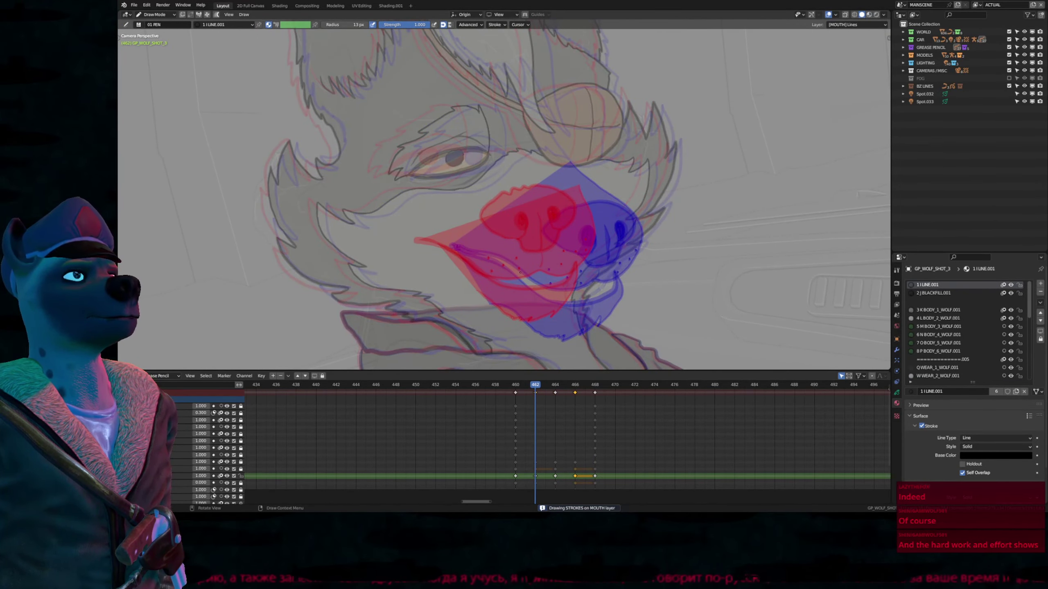
pyautogui.moveTo(514, 281)
pyautogui.mouseDown()
pyautogui.moveTo(507, 242)
pyautogui.moveTo(512, 284)
pyautogui.moveTo(492, 240)
pyautogui.moveTo(454, 258)
pyautogui.moveTo(462, 297)
pyautogui.mouseUp()
pyautogui.press('Up')
pyautogui.press('Up')
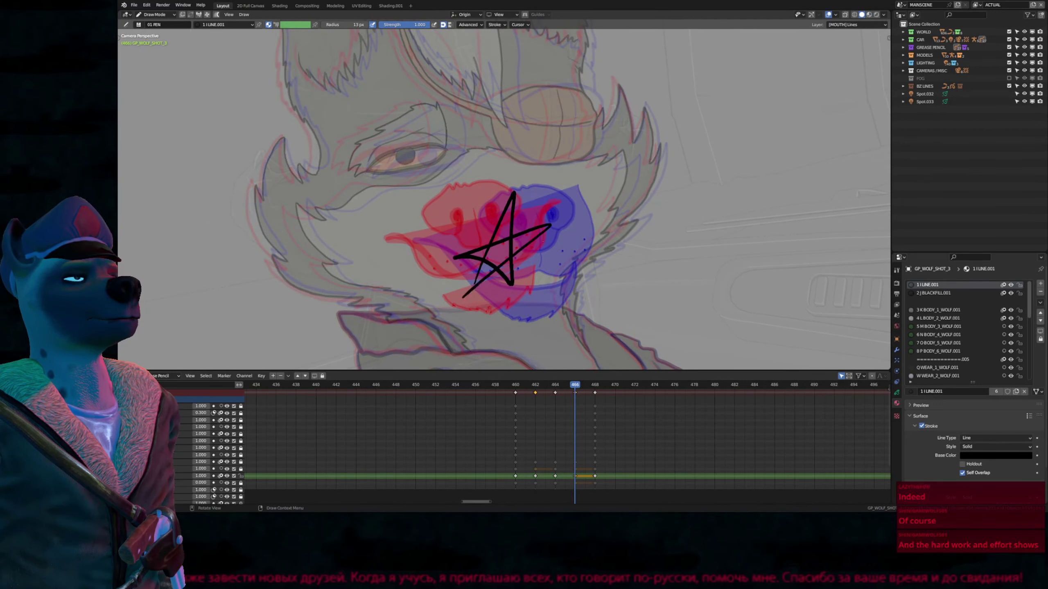
# Step: Return to Object Mode, save the car scene, and open the recent fox and wolf face study file
pyautogui.hotkey('ctrl', 'Tab')
pyautogui.hotkey('ctrl', 's')
pyautogui.hotkey('shift', 'ctrl', 'o')
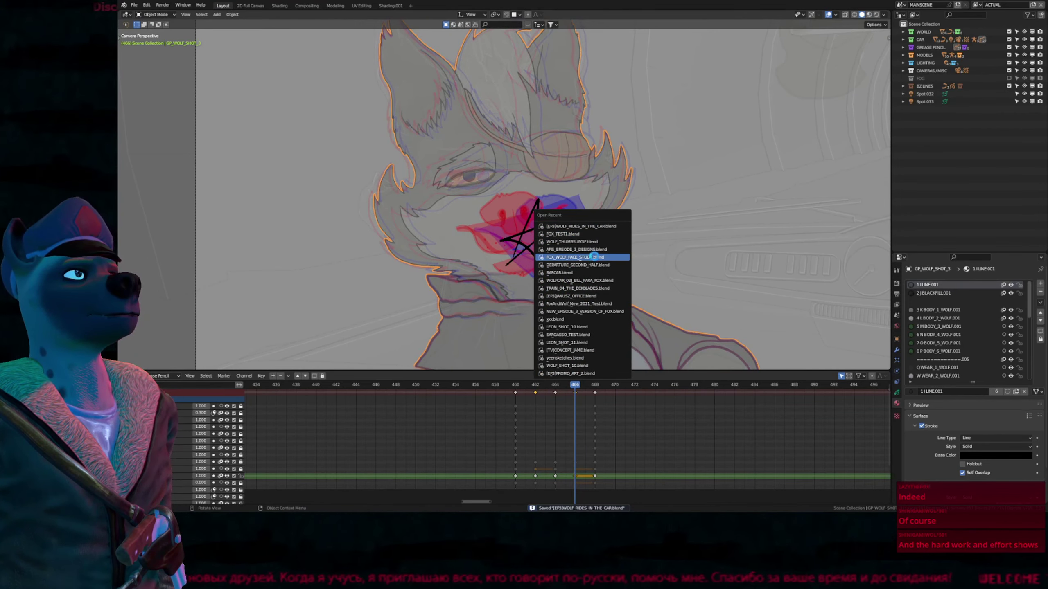
pyautogui.click(603, 257)
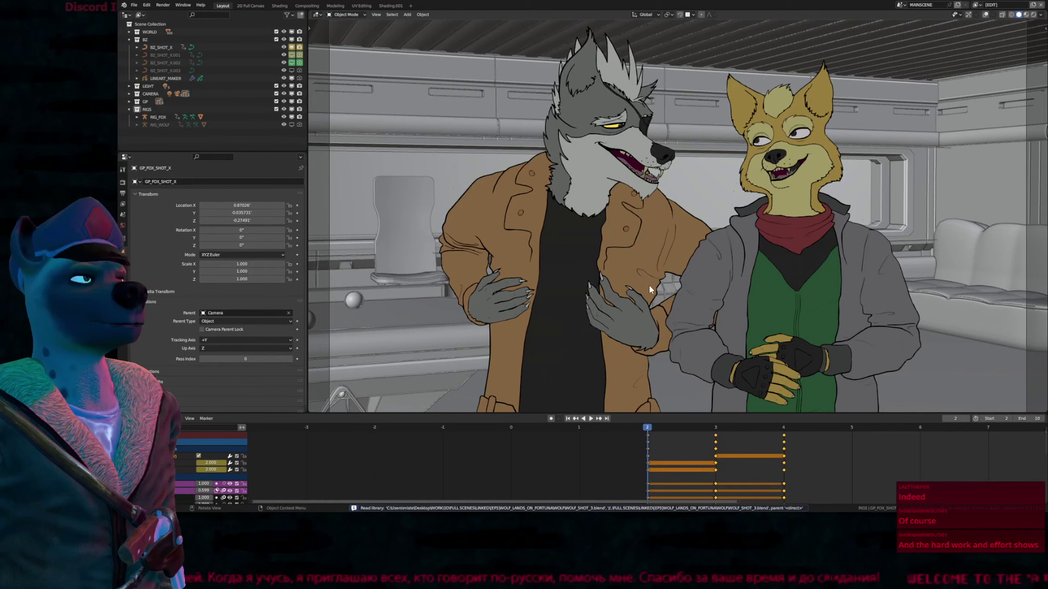
# Step: View the fox and wolf drawings full screen, comparing material preview with rendered shading and advancing to the following frame
pyautogui.hotkey('ctrl', 'alt', 'space')
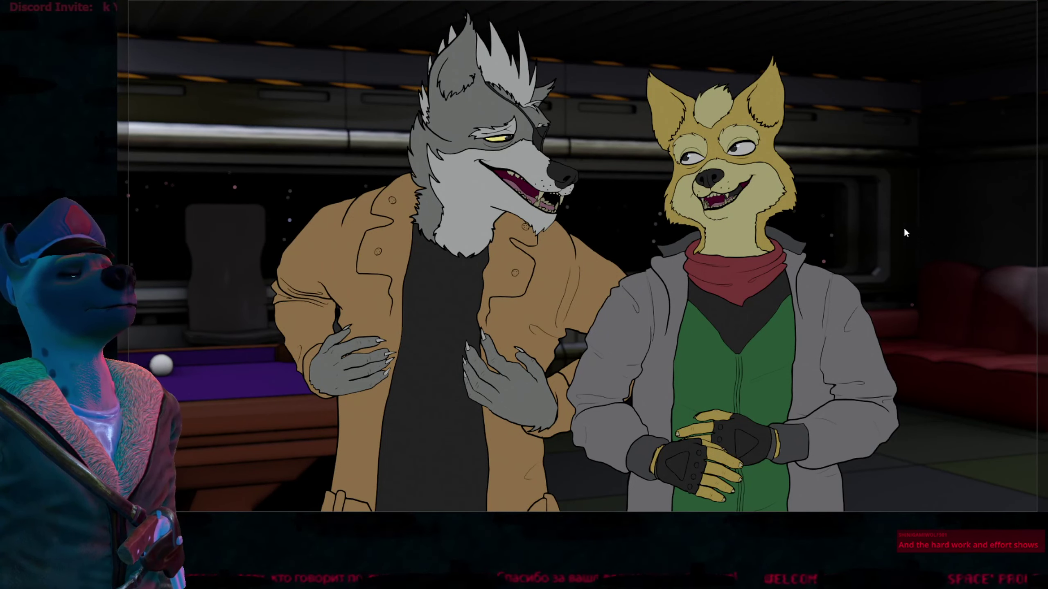
pyautogui.press('z')
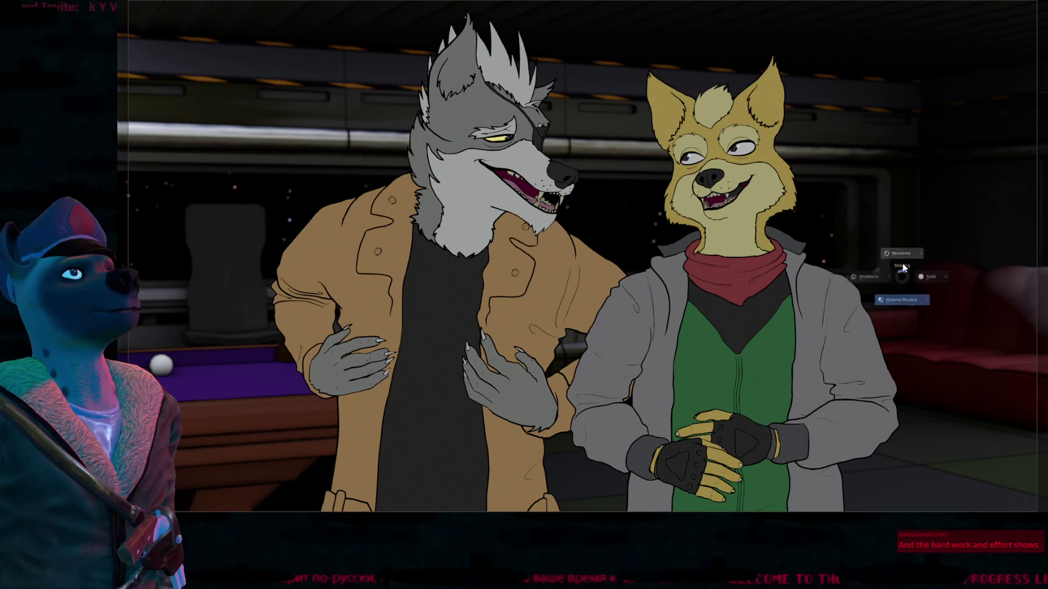
pyautogui.click(902, 254)
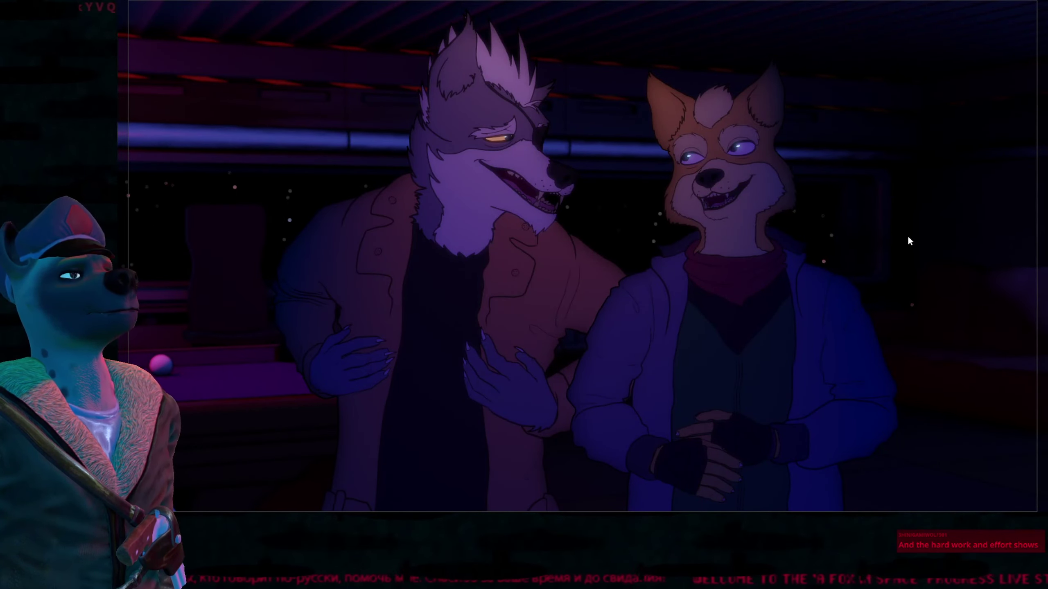
pyautogui.press('z')
pyautogui.click(906, 209)
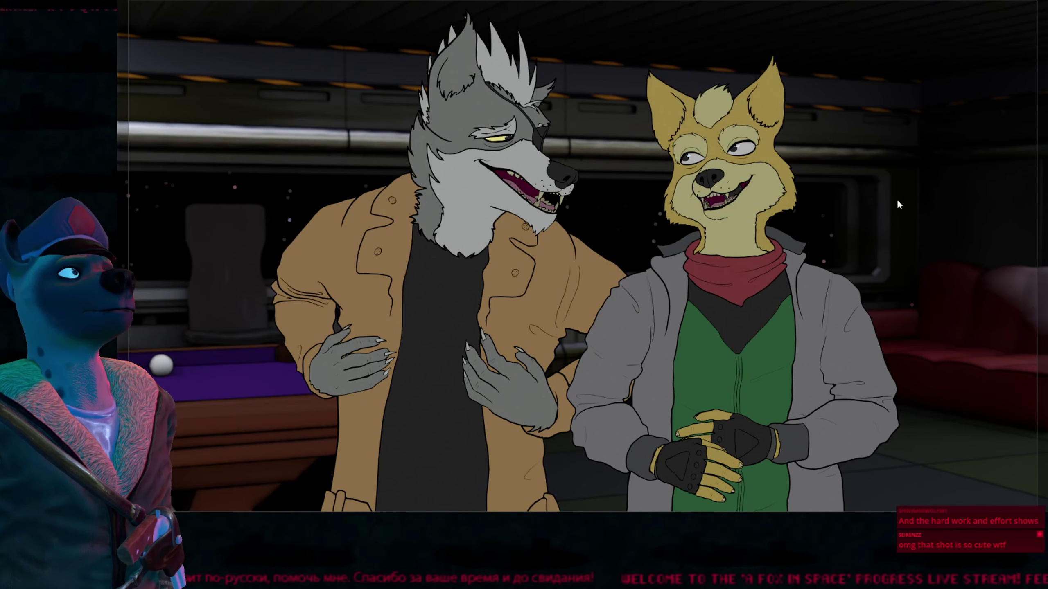
pyautogui.press('Right')
pyautogui.press('z')
pyautogui.click(900, 234)
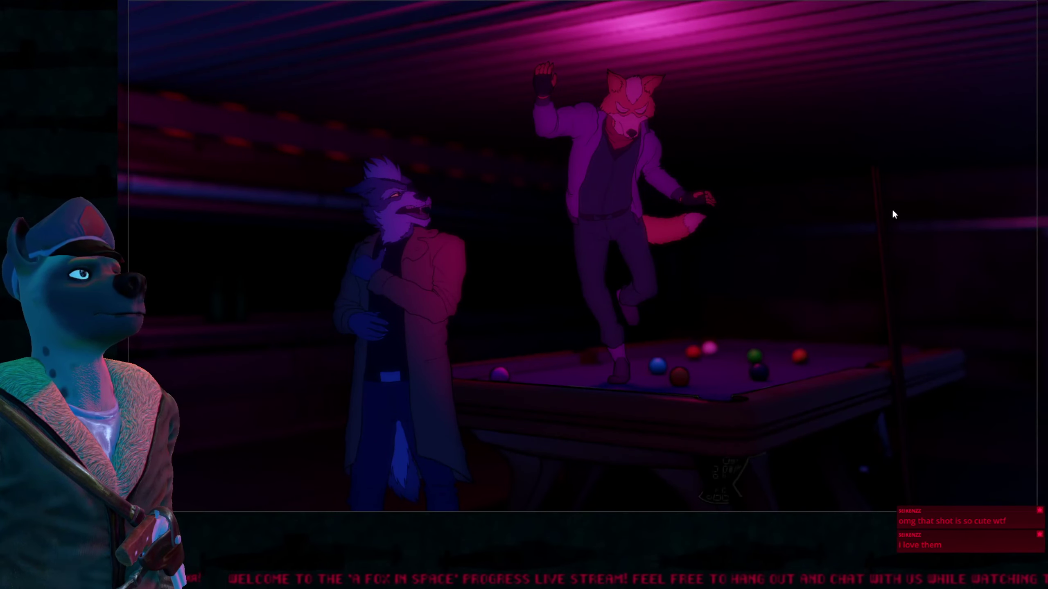
# Step: Try mirroring the fox standing on the pool table along its local X axis in Edit Mode at frame 4
pyautogui.hotkey('shift', 'alt', 'z')
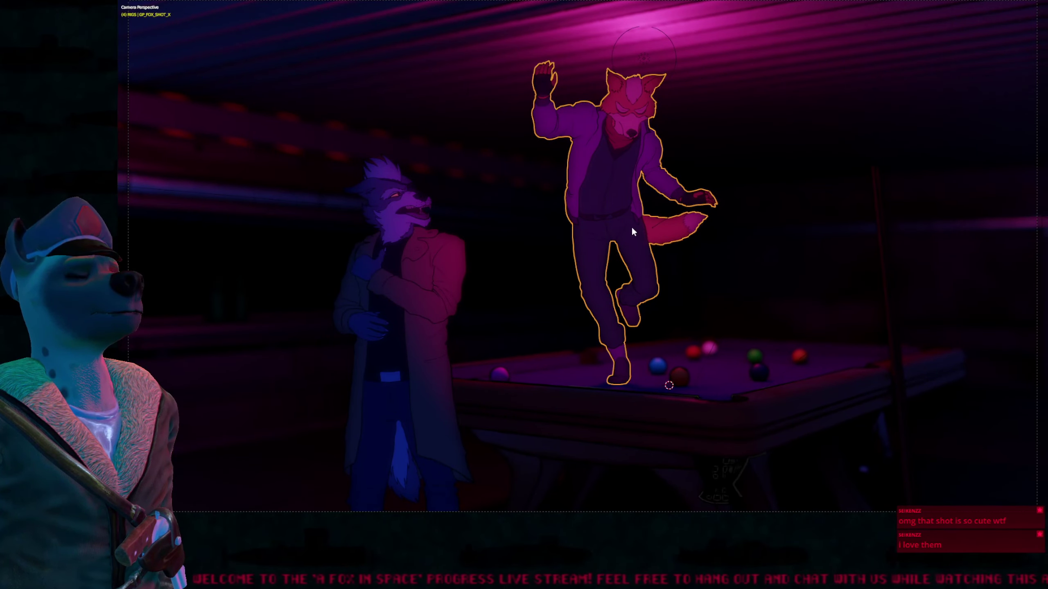
pyautogui.press('Tab')
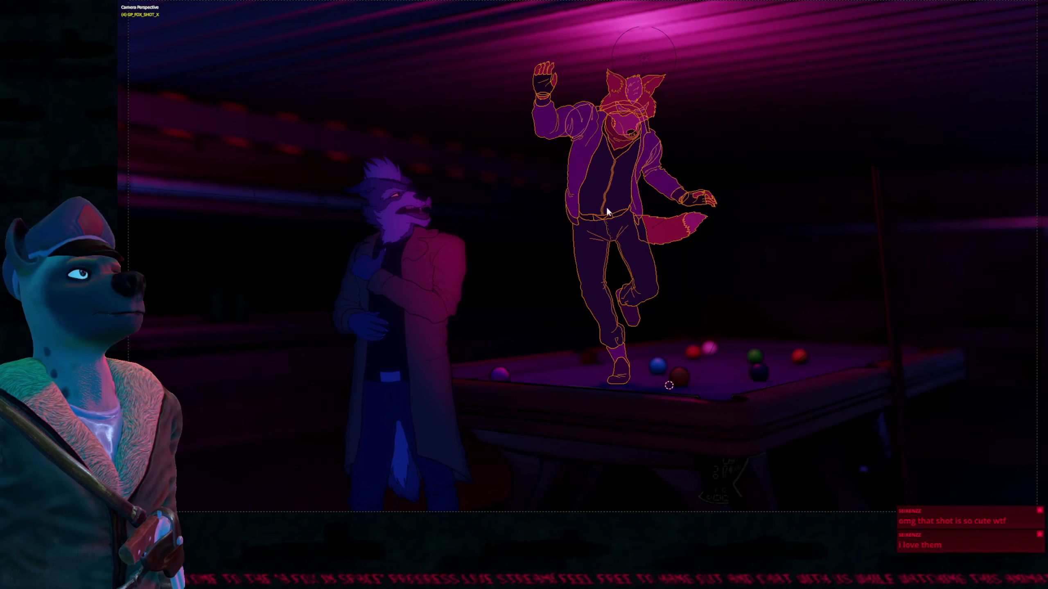
pyautogui.hotkey('ctrl', 'm')
pyautogui.press('x')
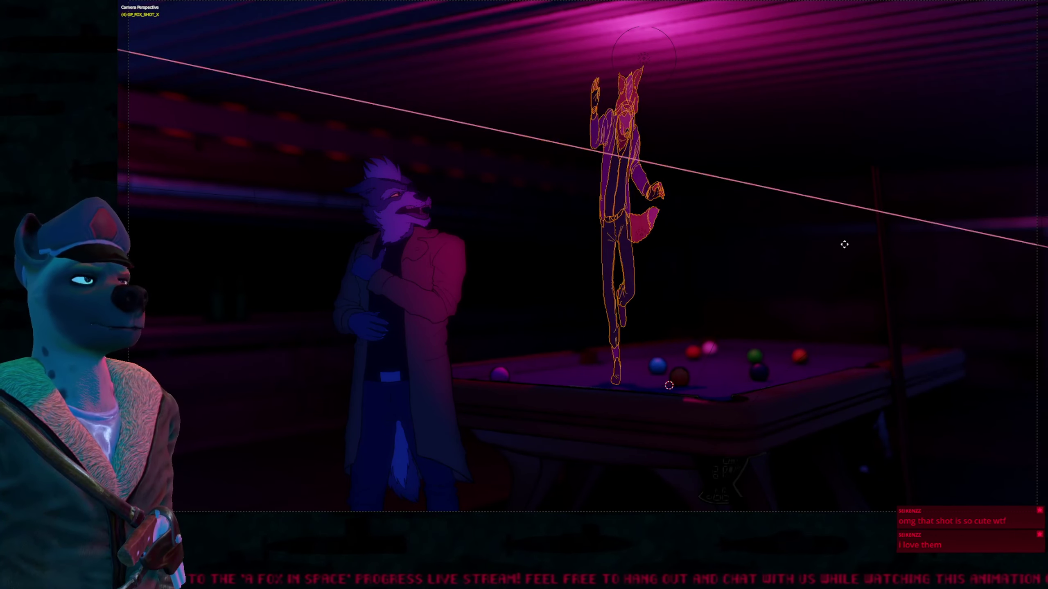
pyautogui.press('x')
pyautogui.click(844, 242)
pyautogui.hotkey('shift', 'alt', 'z')
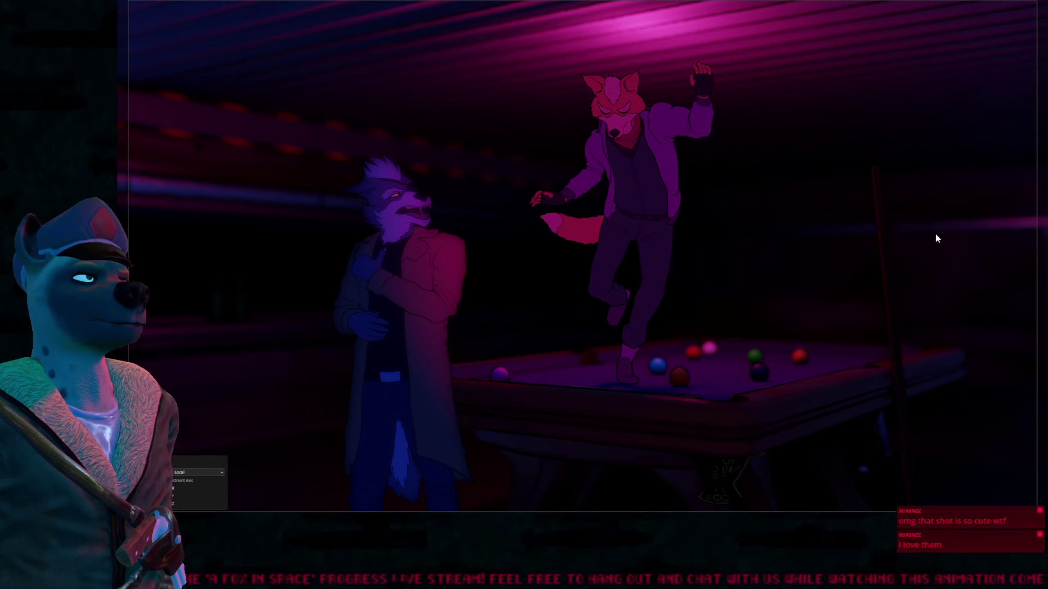
# Step: Undo and redo the fox's mirroring repeatedly to compare both poses, finishing with the mirroring undone
pyautogui.hotkey('ctrl', 'z')
pyautogui.hotkey('ctrl', 'shift', 'z')
pyautogui.hotkey('ctrl', 'z')
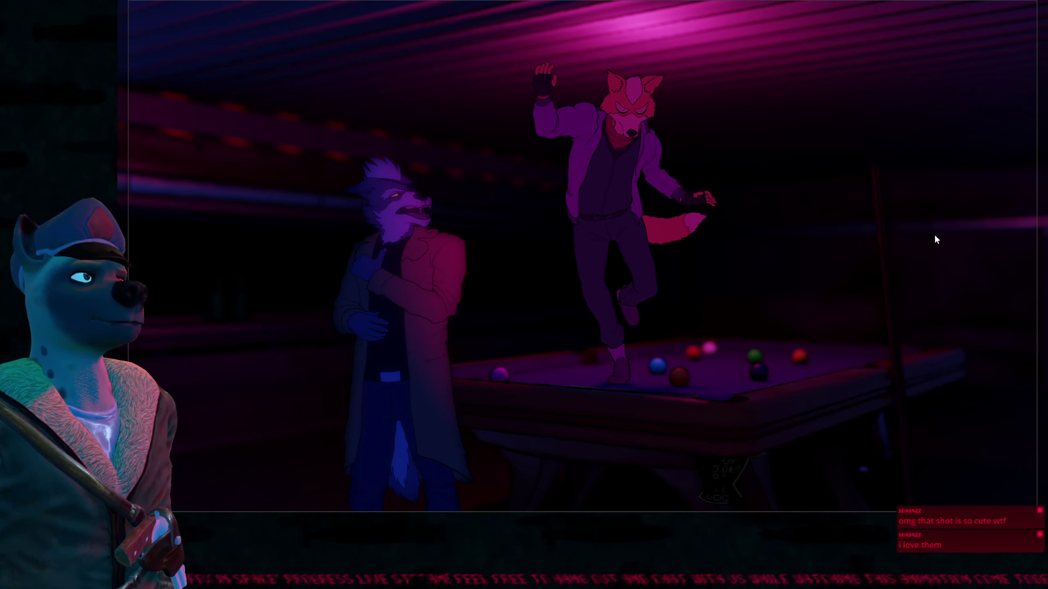
pyautogui.hotkey('ctrl', 'shift', 'z')
pyautogui.hotkey('ctrl', 'z')
pyautogui.hotkey('ctrl', 'shift', 'z')
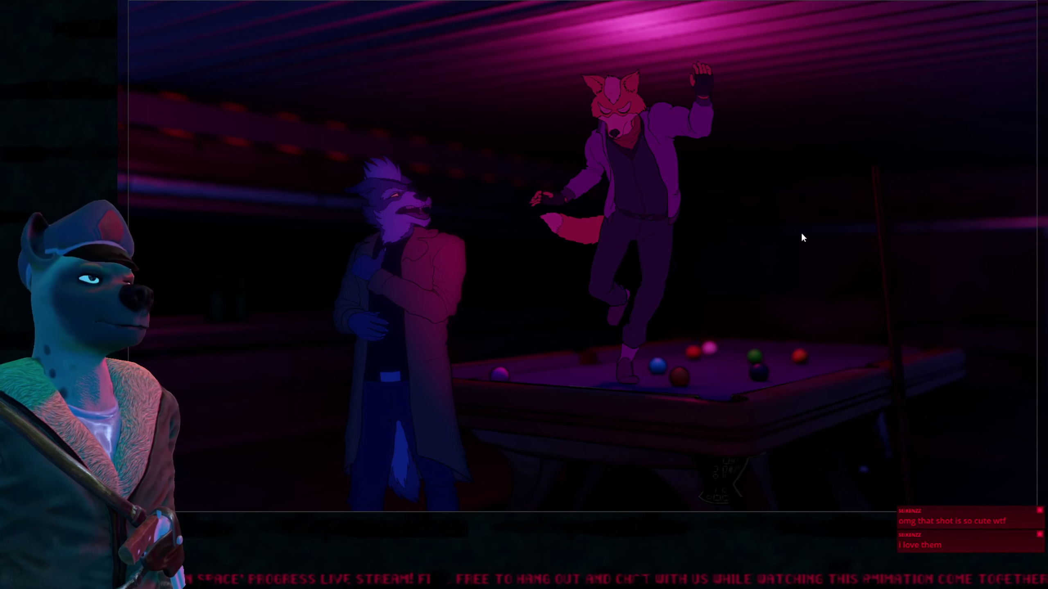
pyautogui.hotkey('ctrl', 'z')
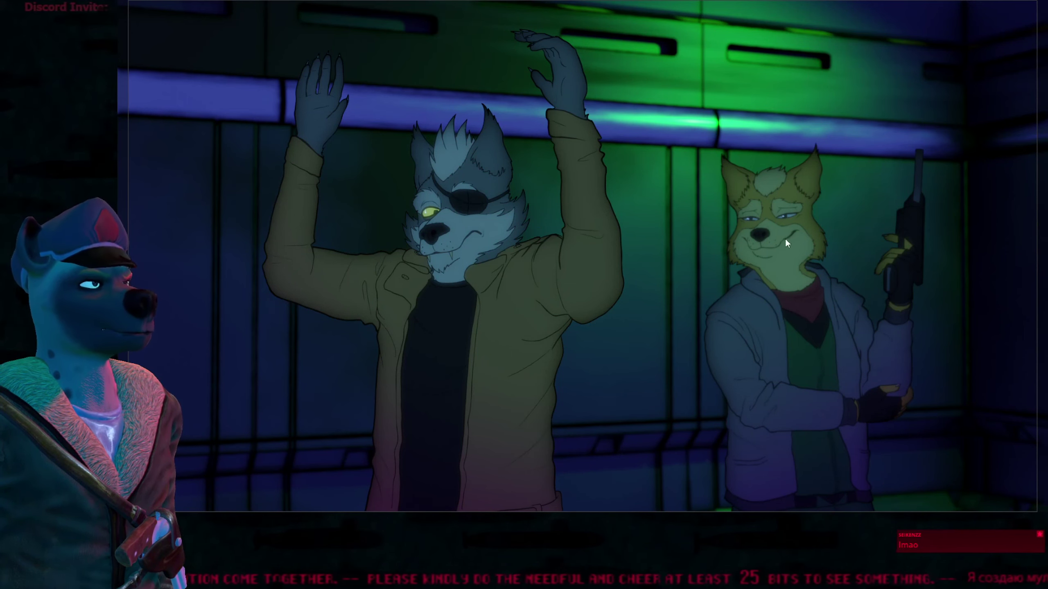
# Step: Open the recent character line-up file and view its next group drawing with overlays shown and nothing selected
pyautogui.press('.')
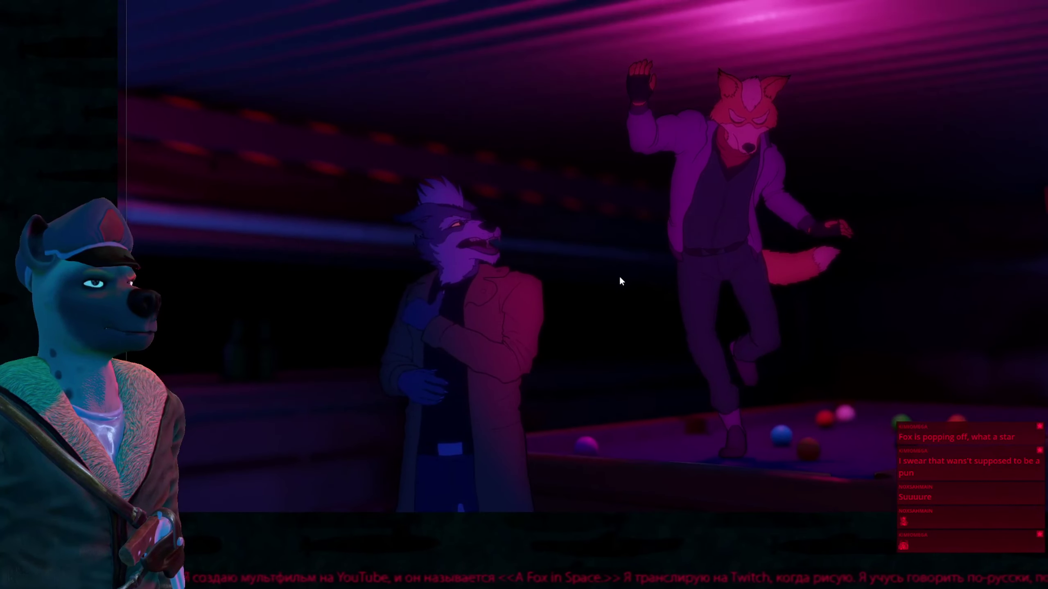
pyautogui.hotkey('ctrl', 'shift', 'o')
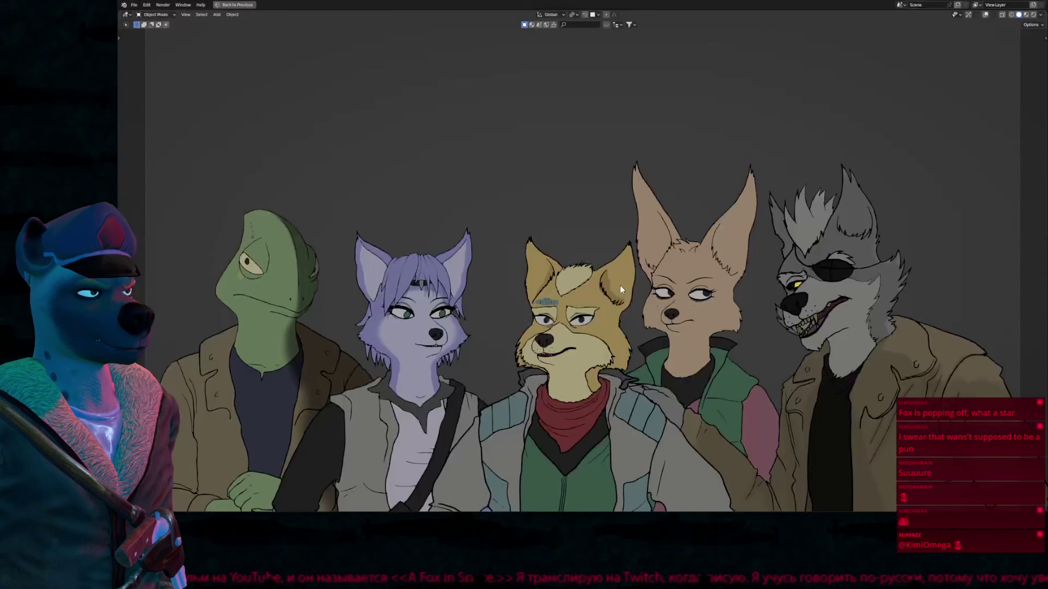
pyautogui.press('Right')
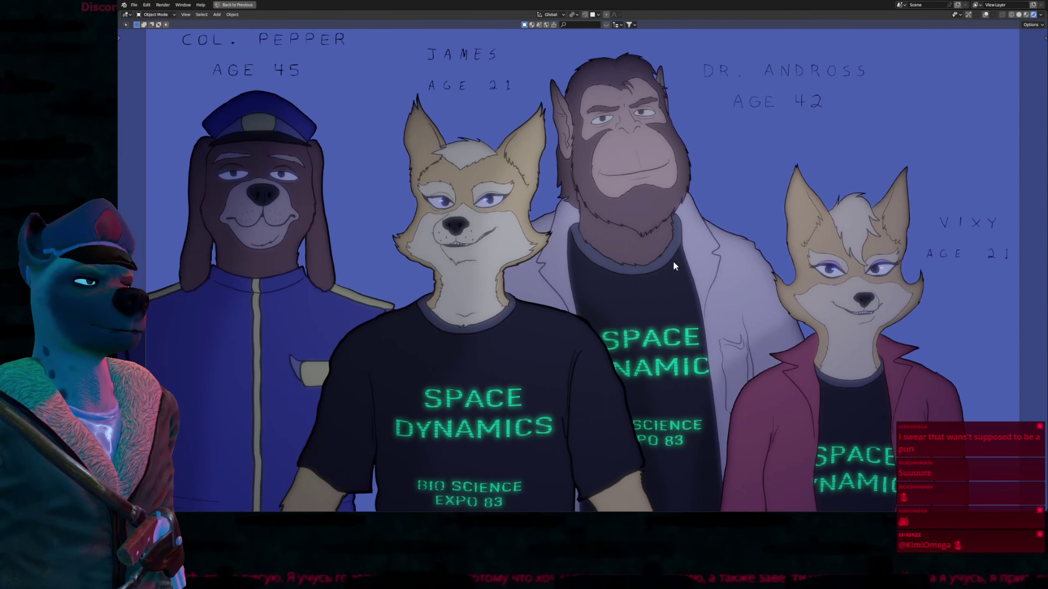
pyautogui.hotkey('shift', 'alt', 'z')
pyautogui.hotkey('alt', 'a')
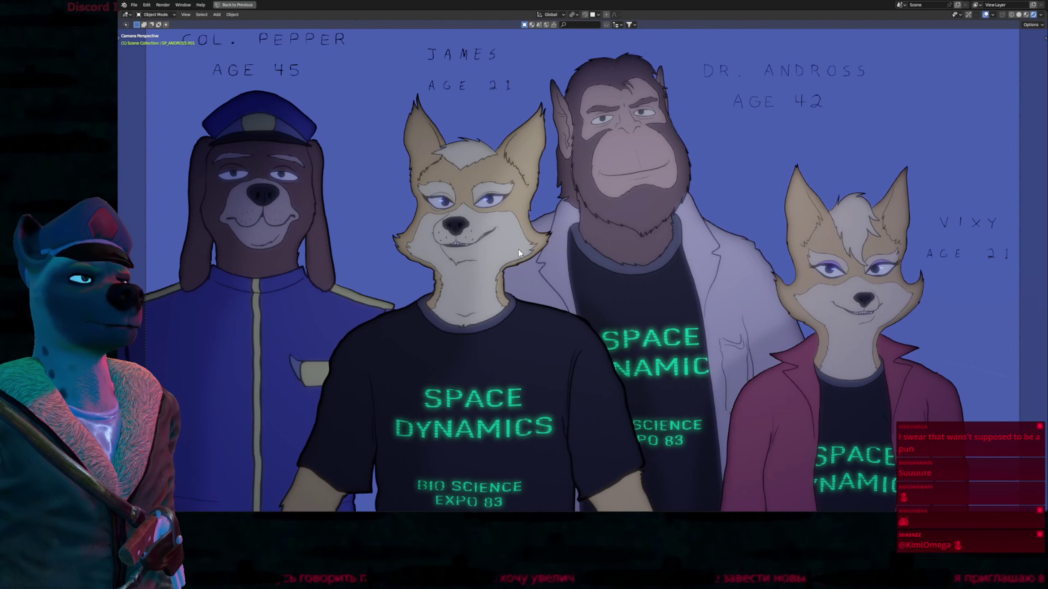